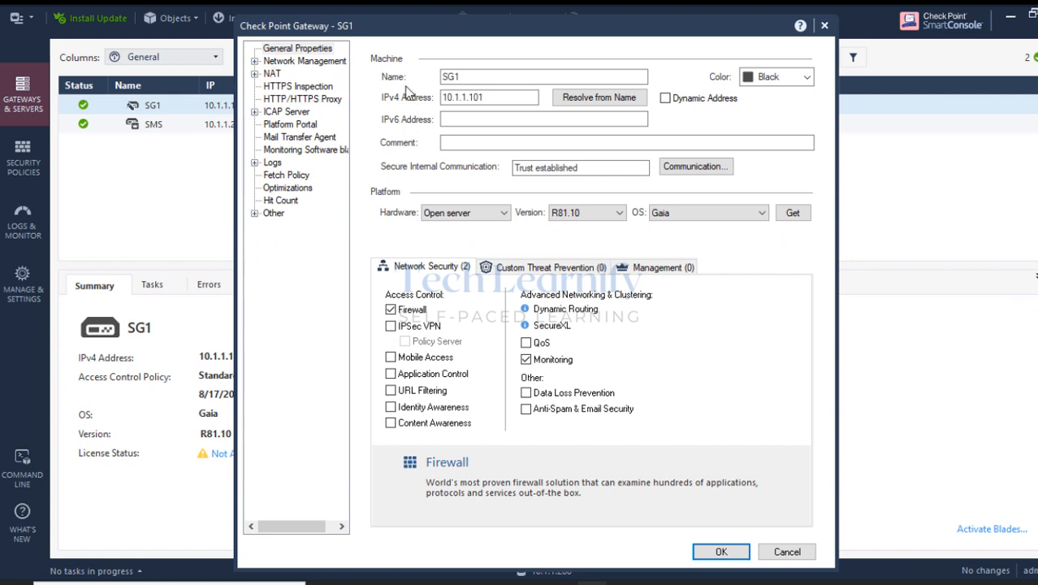
Open the HTTPS Inspection settings of gateway SG1.
click(301, 89)
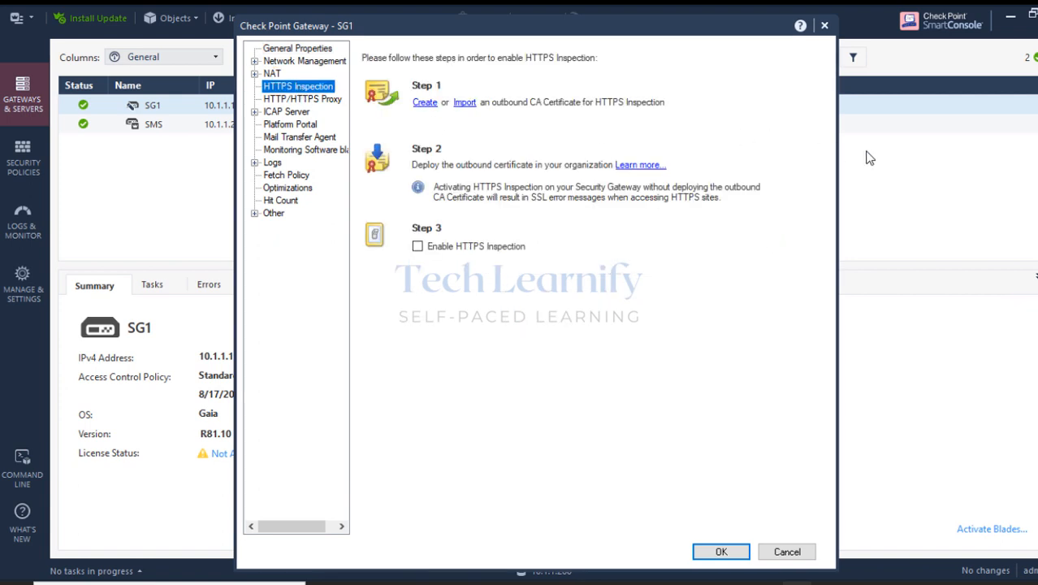
click(1036, 162)
click(998, 167)
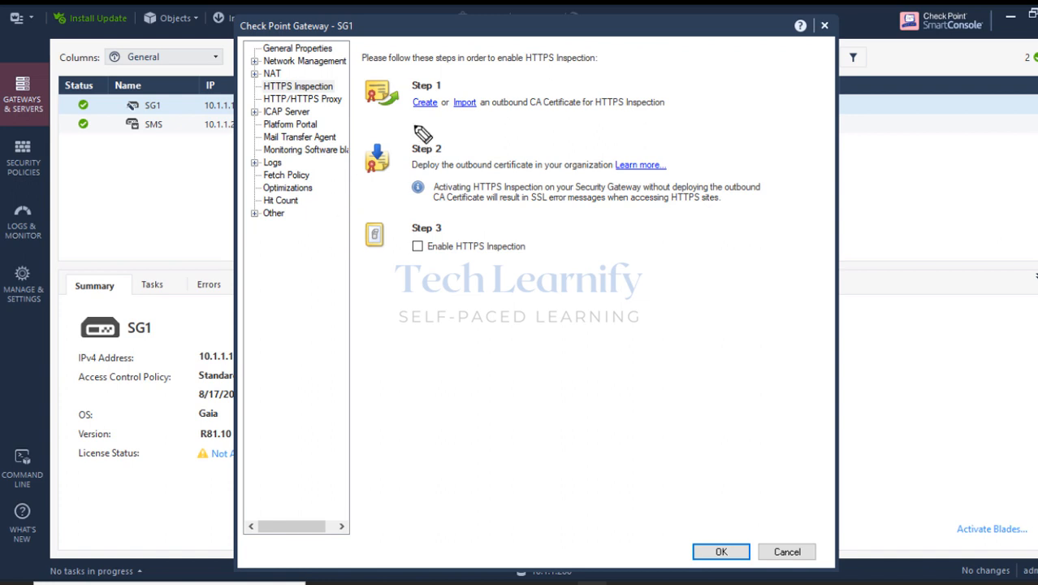
drag(366, 78, 418, 67)
drag(437, 114, 413, 116)
drag(413, 120, 475, 118)
drag(452, 124, 612, 118)
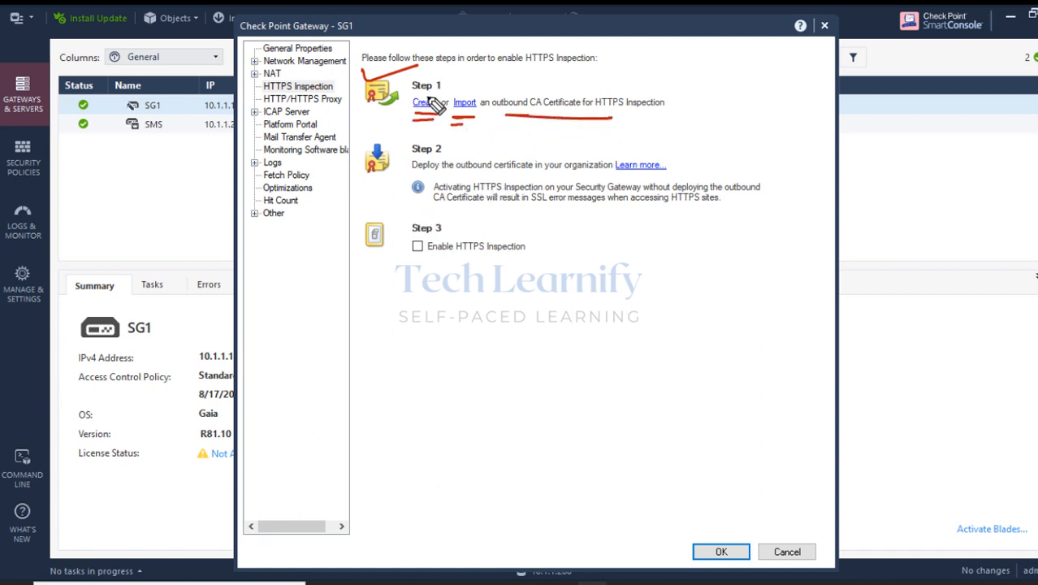
drag(433, 103, 434, 96)
mouse_move(395, 132)
mouse_down()
mouse_move(333, 257)
mouse_move(348, 245)
mouse_move(366, 280)
mouse_move(430, 268)
mouse_move(439, 286)
mouse_up()
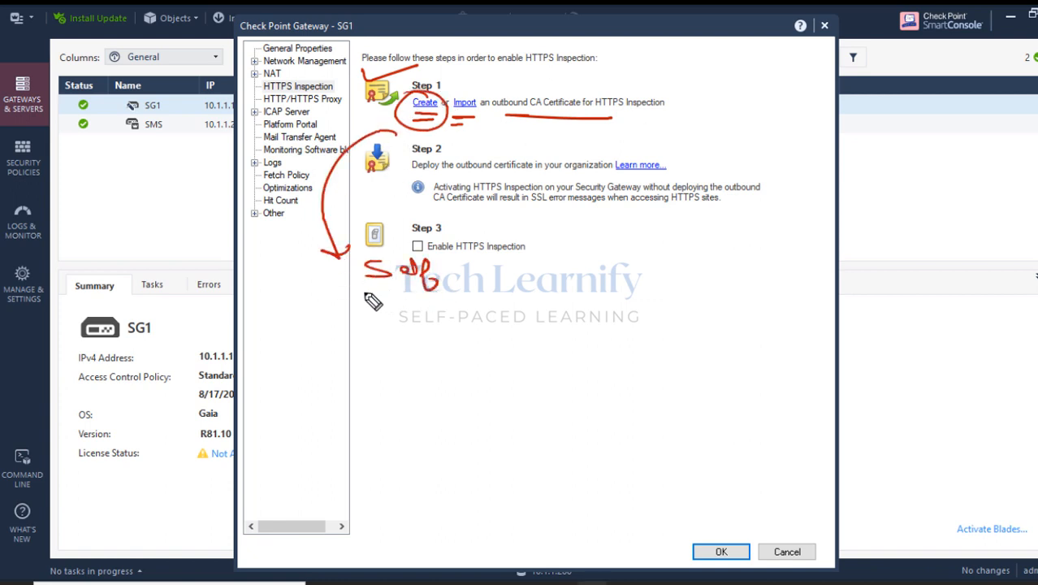
mouse_move(373, 302)
mouse_down()
mouse_move(398, 299)
mouse_move(422, 321)
mouse_move(430, 307)
mouse_move(467, 305)
mouse_move(406, 326)
mouse_move(476, 334)
mouse_move(497, 321)
mouse_up()
drag(413, 339, 470, 340)
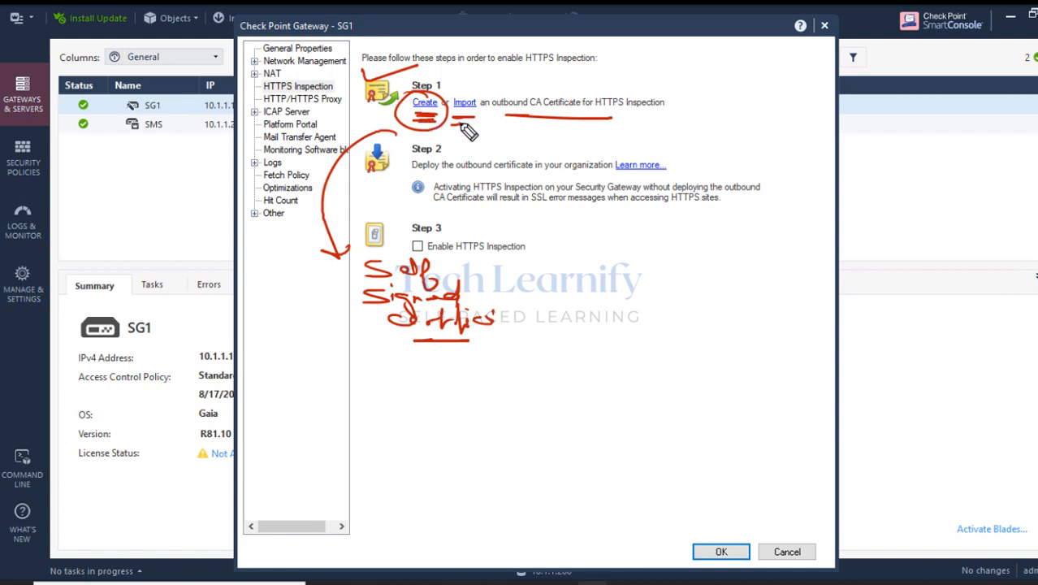
mouse_move(461, 125)
mouse_down()
mouse_move(478, 125)
mouse_move(485, 148)
mouse_move(524, 148)
mouse_up()
drag(515, 141, 524, 150)
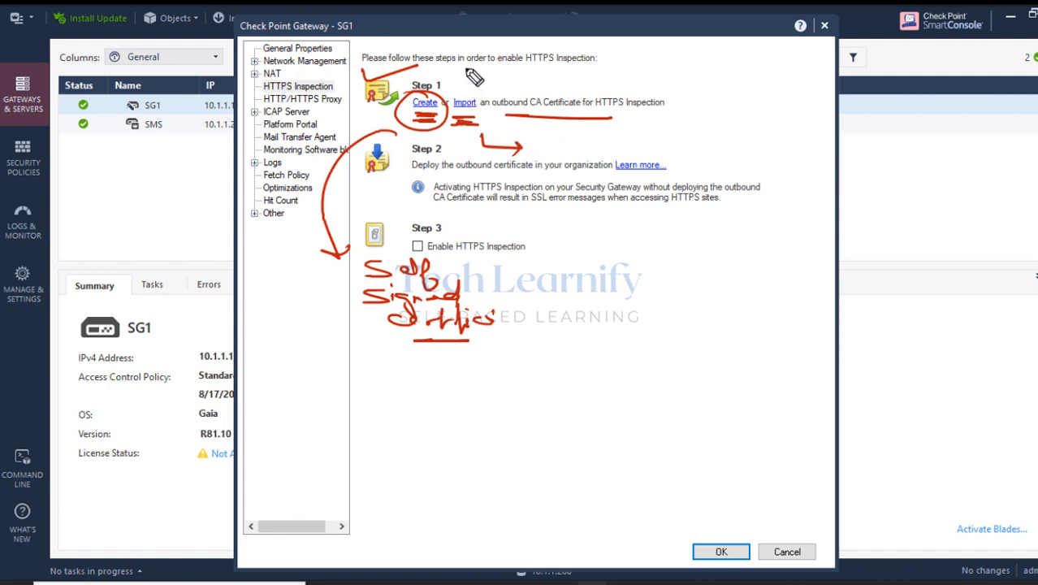
drag(465, 68, 466, 90)
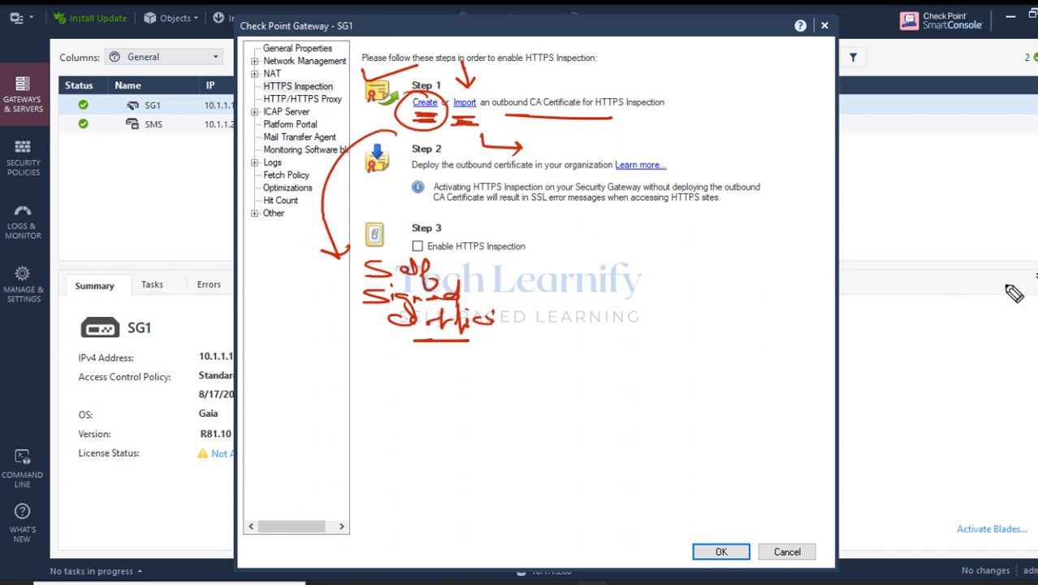
key(e)
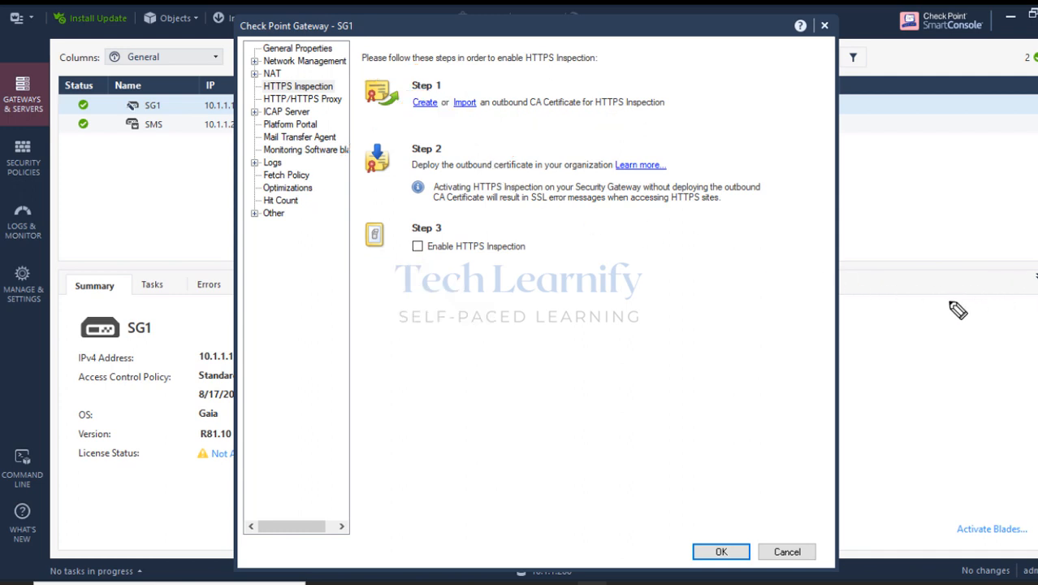
drag(319, 309, 555, 309)
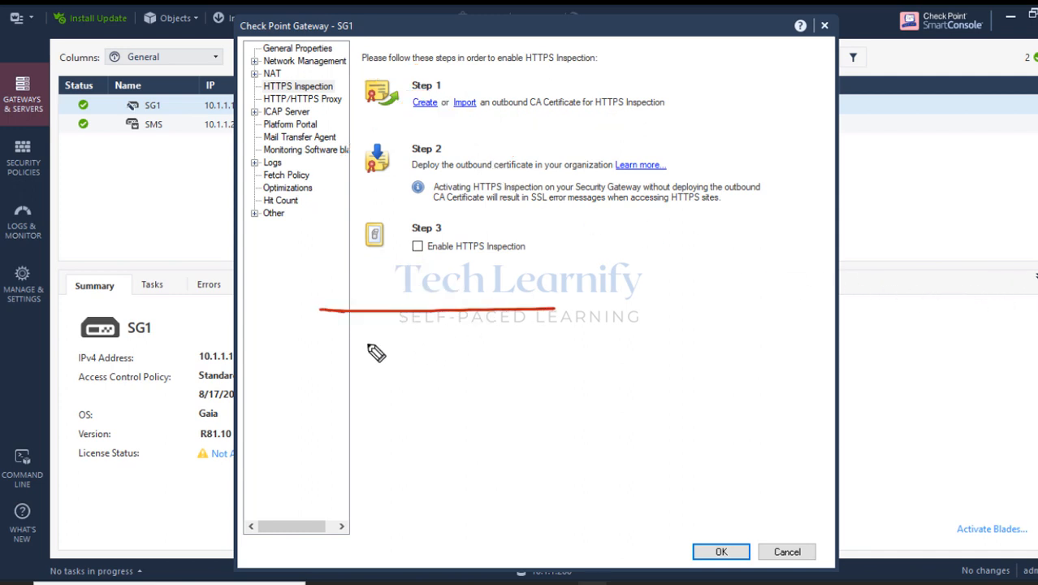
mouse_move(371, 325)
mouse_down()
mouse_move(352, 358)
mouse_move(406, 348)
mouse_move(351, 333)
mouse_up()
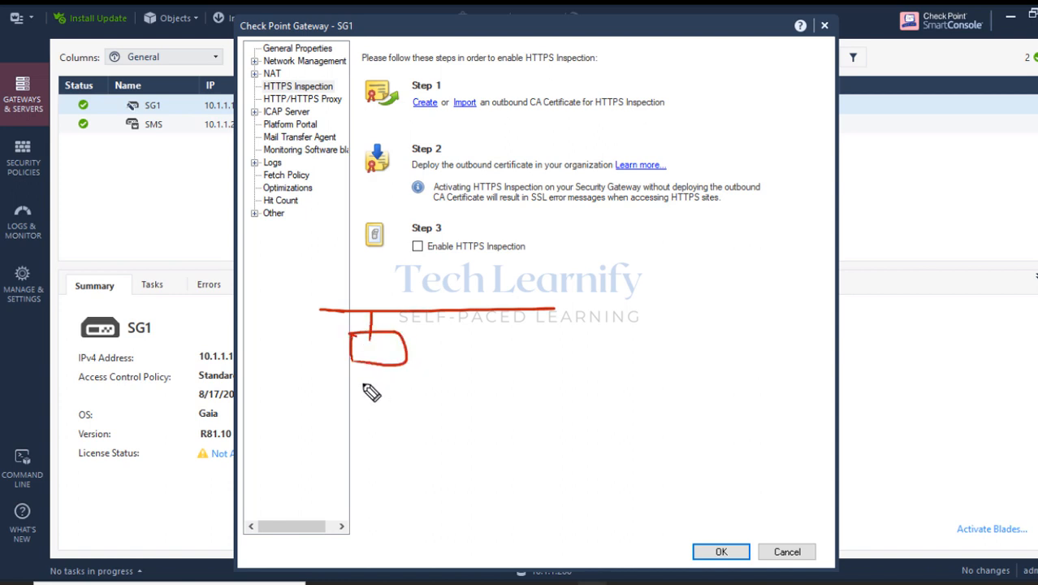
mouse_move(367, 380)
mouse_down()
mouse_move(378, 390)
mouse_move(366, 405)
mouse_move(381, 417)
mouse_move(403, 410)
mouse_move(378, 423)
mouse_up()
mouse_move(334, 386)
mouse_down()
mouse_move(334, 424)
mouse_move(322, 423)
mouse_up()
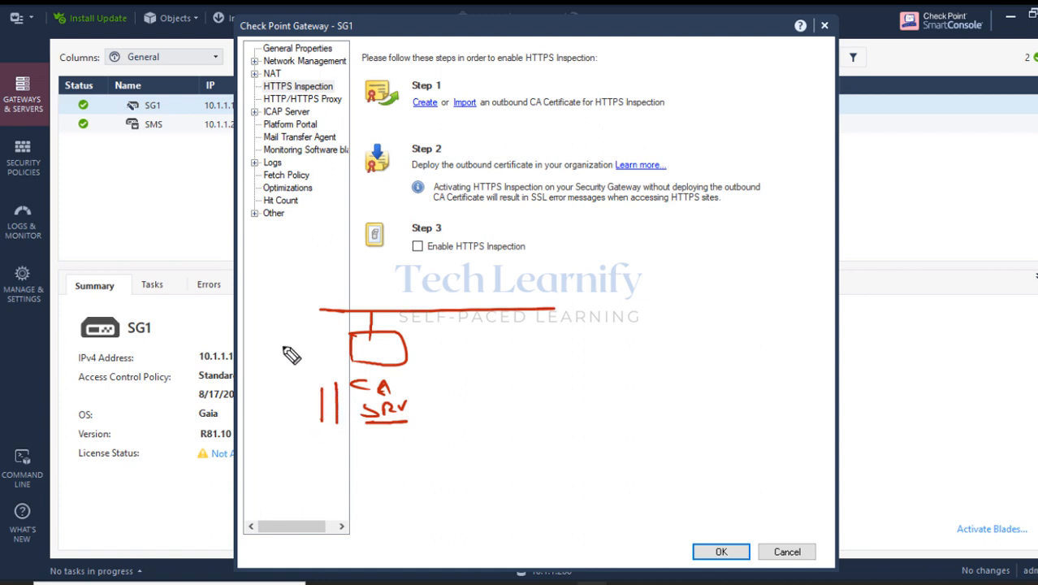
drag(283, 335, 312, 345)
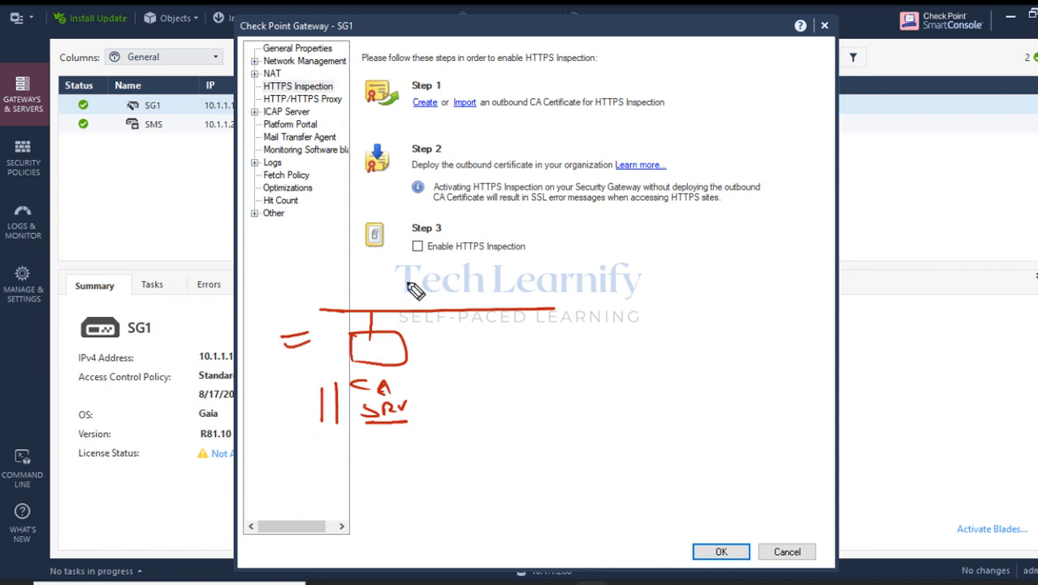
drag(471, 113, 476, 113)
drag(458, 123, 479, 123)
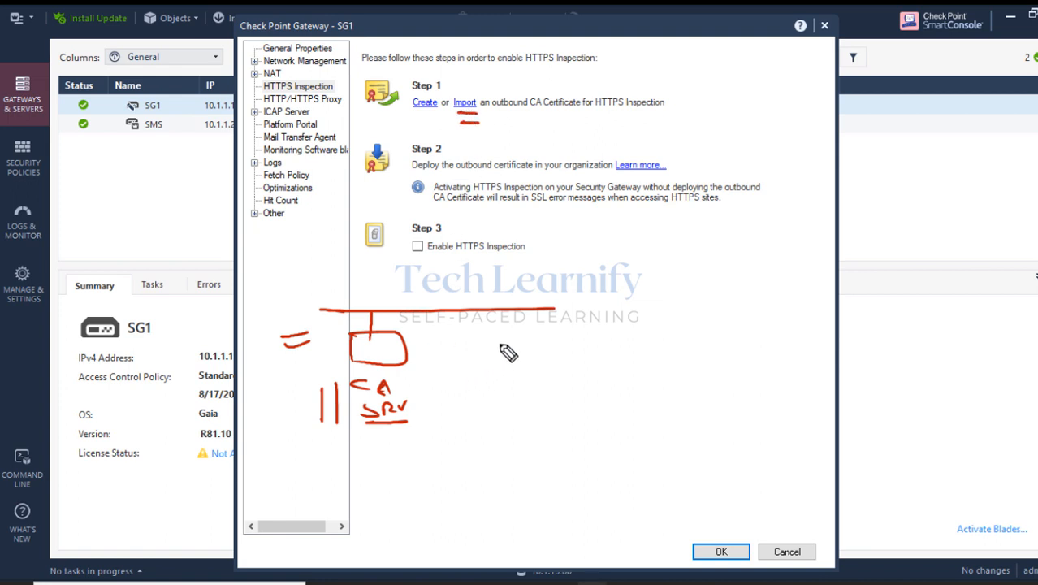
drag(505, 313, 503, 345)
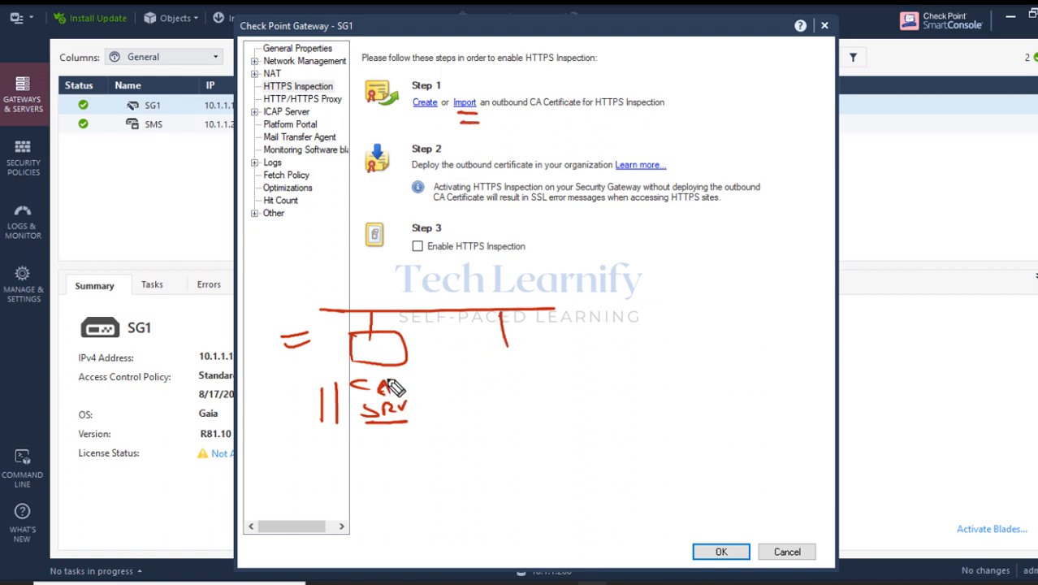
drag(382, 372, 336, 405)
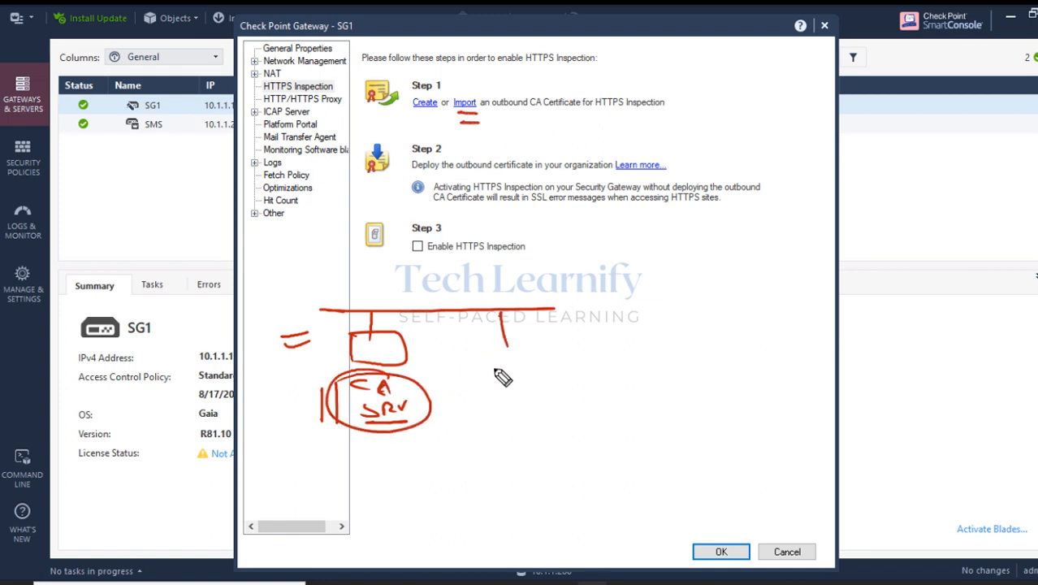
drag(499, 349, 499, 355)
mouse_move(568, 312)
mouse_down()
mouse_move(623, 316)
mouse_move(589, 347)
mouse_move(656, 338)
mouse_move(645, 359)
mouse_move(723, 332)
mouse_move(712, 356)
mouse_move(768, 347)
mouse_move(781, 365)
mouse_up()
drag(524, 388, 759, 391)
mouse_move(445, 426)
mouse_down()
mouse_move(475, 458)
mouse_move(480, 446)
mouse_move(454, 451)
mouse_up()
drag(425, 459, 480, 459)
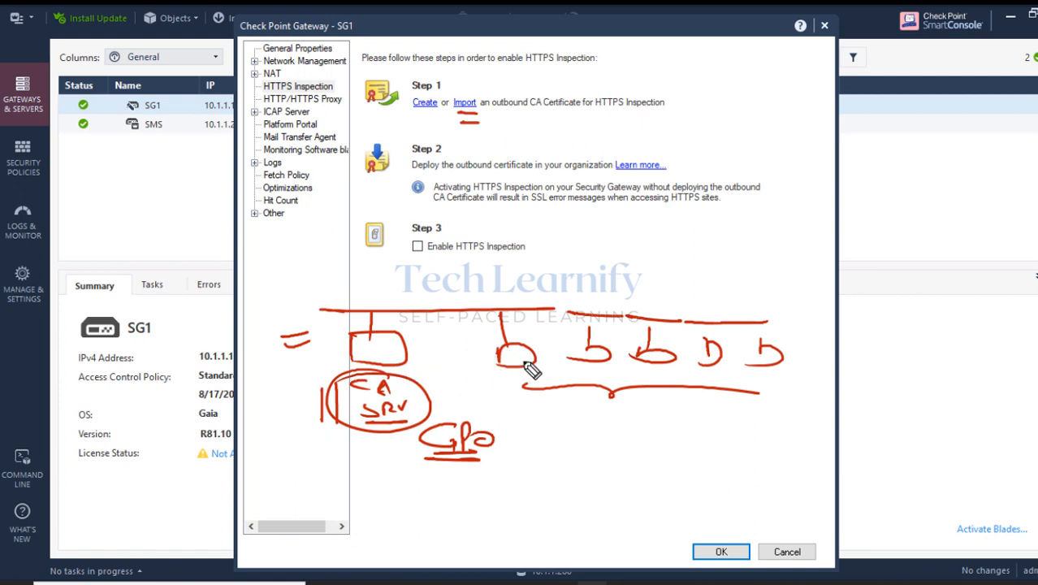
drag(497, 293, 609, 281)
click(679, 299)
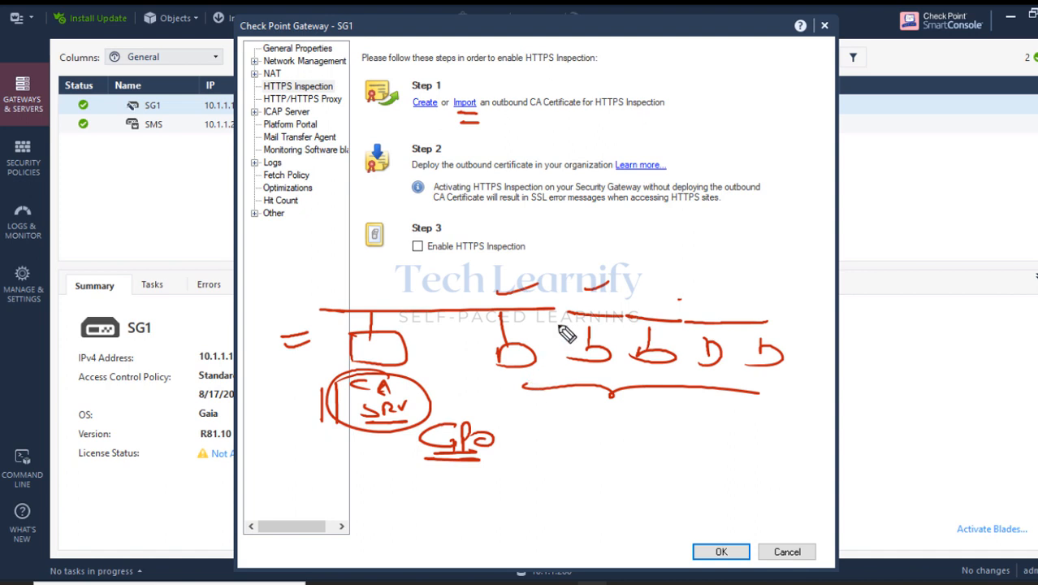
mouse_move(637, 240)
mouse_down()
mouse_move(622, 257)
mouse_move(674, 267)
mouse_move(627, 264)
mouse_up()
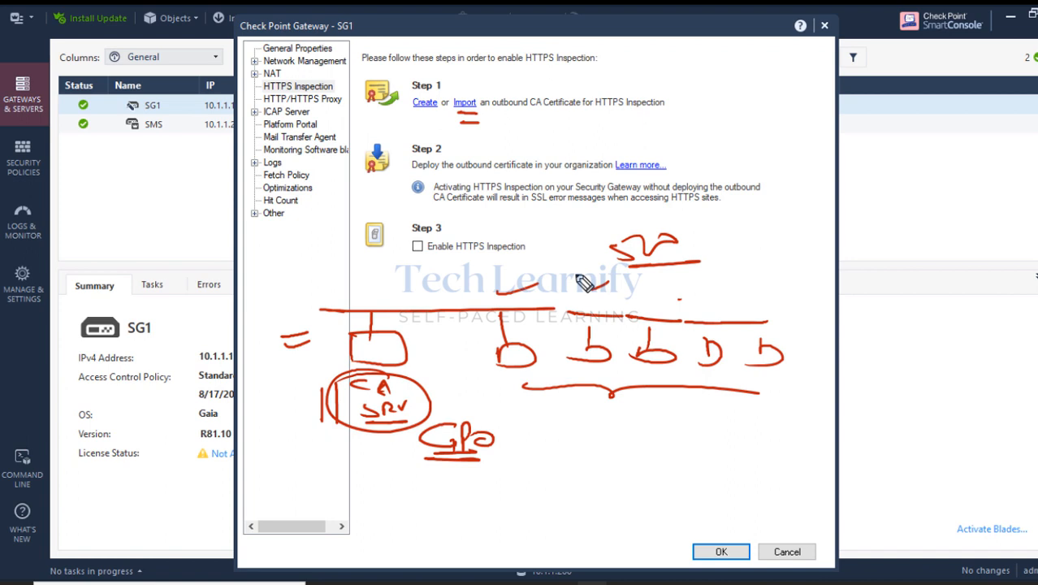
mouse_move(422, 97)
mouse_down()
mouse_move(399, 121)
mouse_move(435, 124)
mouse_move(360, 127)
mouse_up()
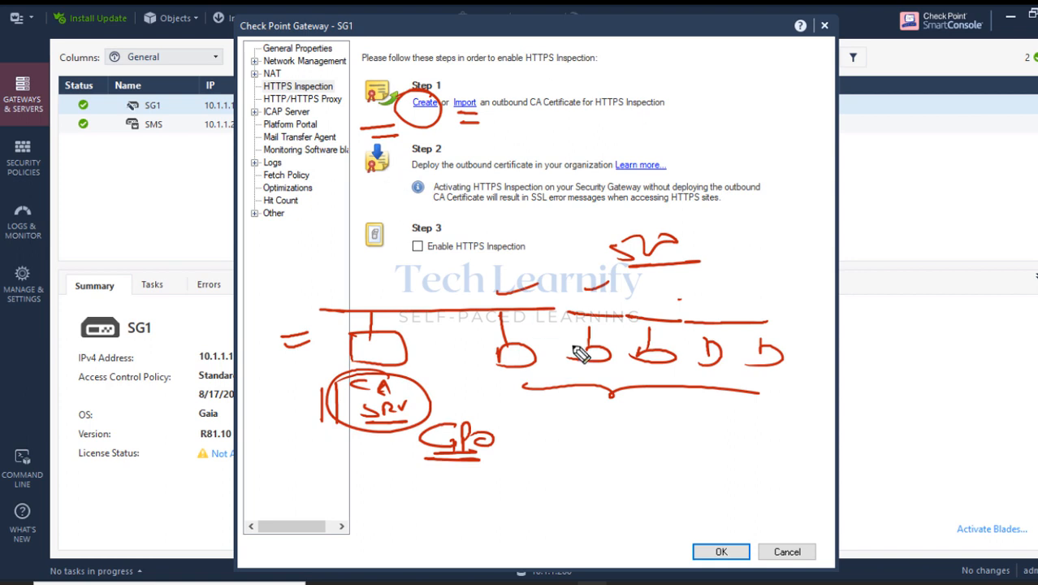
mouse_move(546, 396)
mouse_down()
mouse_move(677, 399)
mouse_move(635, 390)
mouse_up()
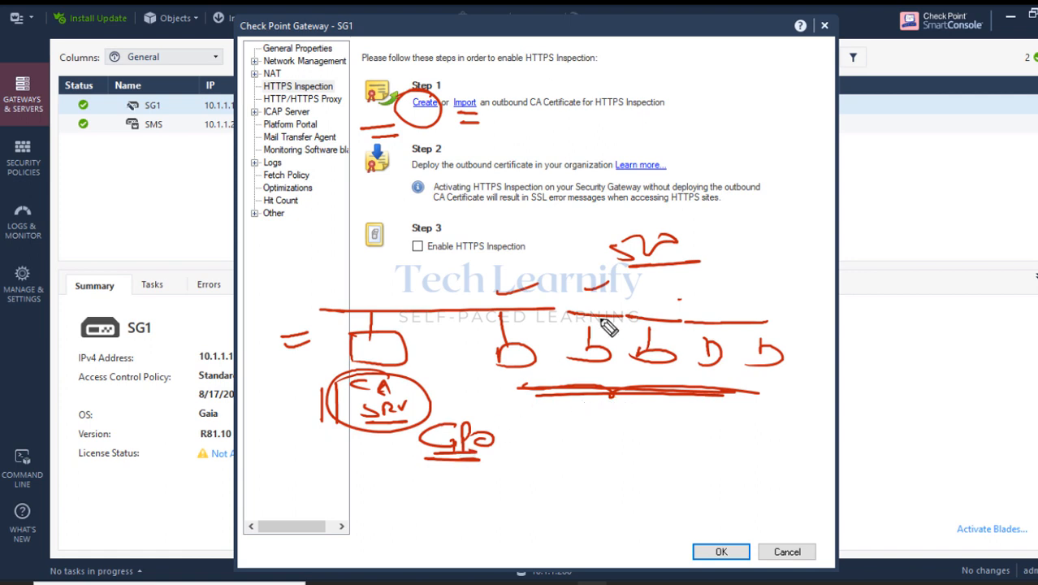
mouse_move(629, 267)
mouse_down()
mouse_move(641, 264)
mouse_move(705, 161)
mouse_move(729, 81)
mouse_move(763, 121)
mouse_move(802, 115)
mouse_move(775, 140)
mouse_move(806, 153)
mouse_up()
mouse_move(730, 192)
mouse_down()
mouse_move(867, 189)
mouse_move(897, 221)
mouse_move(922, 194)
mouse_up()
drag(749, 227, 903, 230)
drag(755, 258, 788, 258)
mouse_move(812, 245)
mouse_down()
mouse_move(821, 265)
mouse_move(936, 259)
mouse_up()
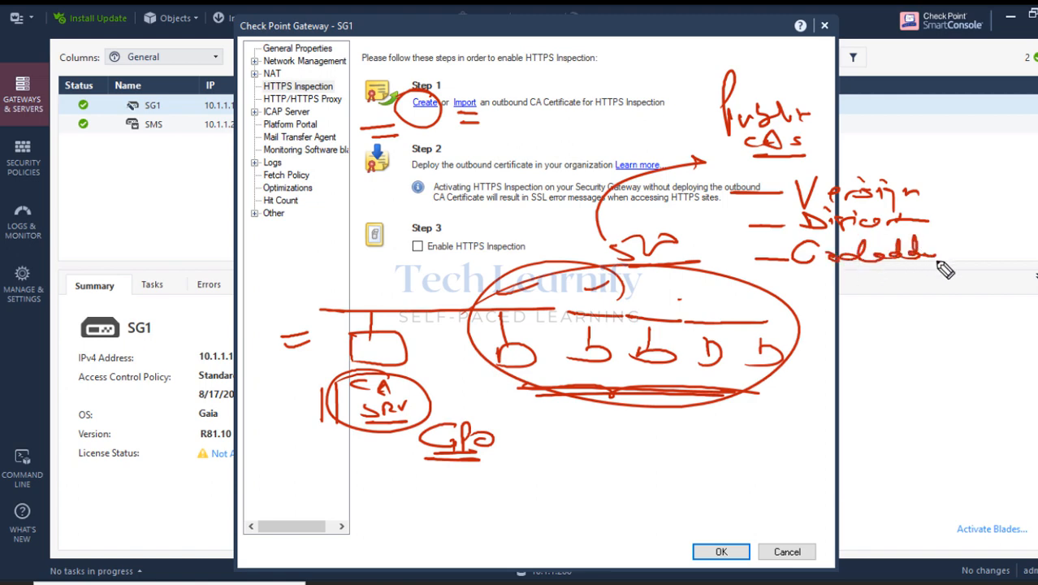
mouse_move(853, 276)
mouse_down()
mouse_move(908, 273)
mouse_move(903, 306)
mouse_move(931, 289)
mouse_up()
drag(867, 307, 917, 306)
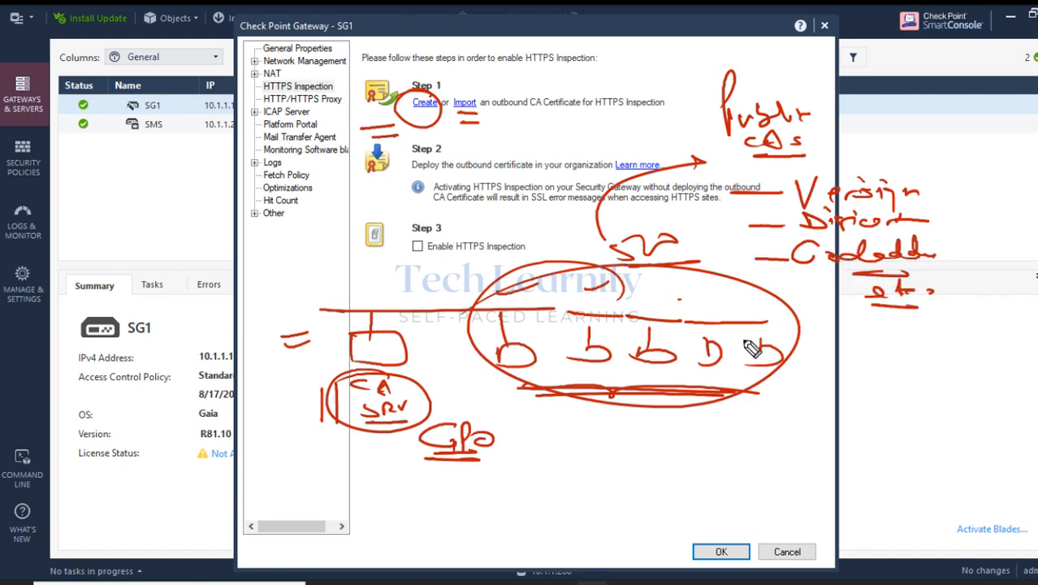
drag(772, 354, 783, 360)
key(e)
drag(443, 81, 404, 91)
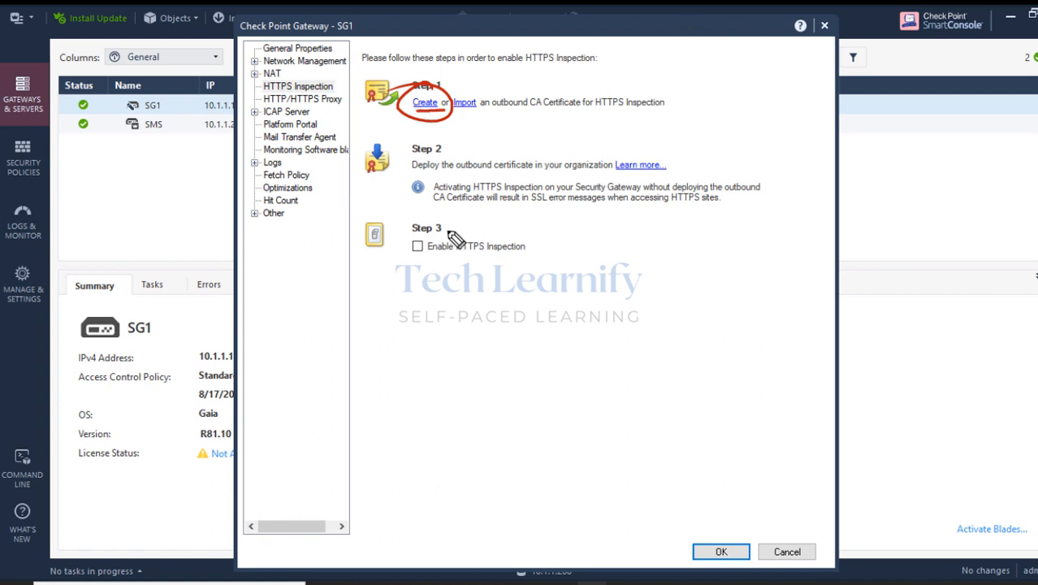
key(e)
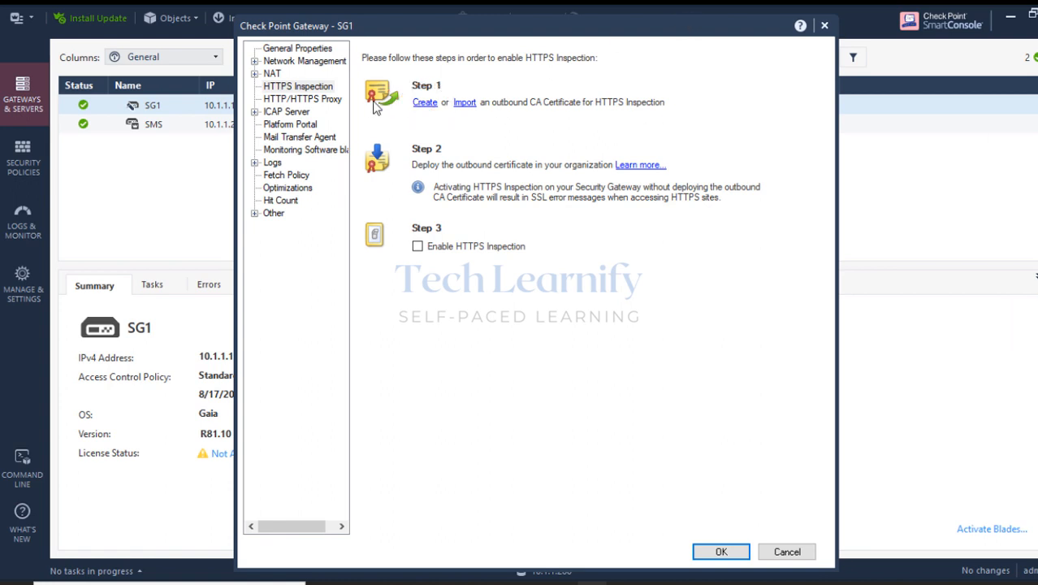
click(423, 103)
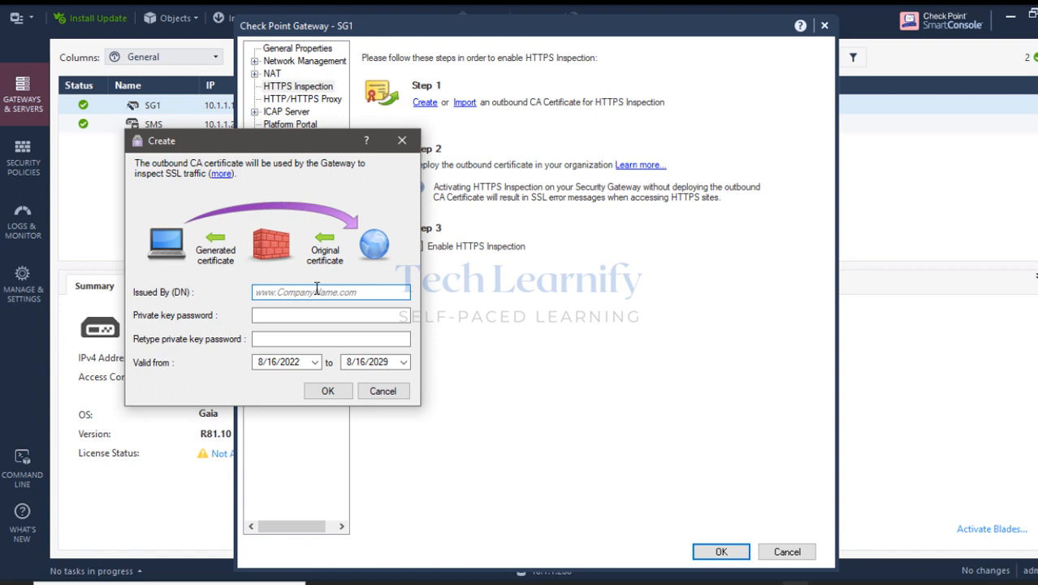
text(www.techlearnify.local)
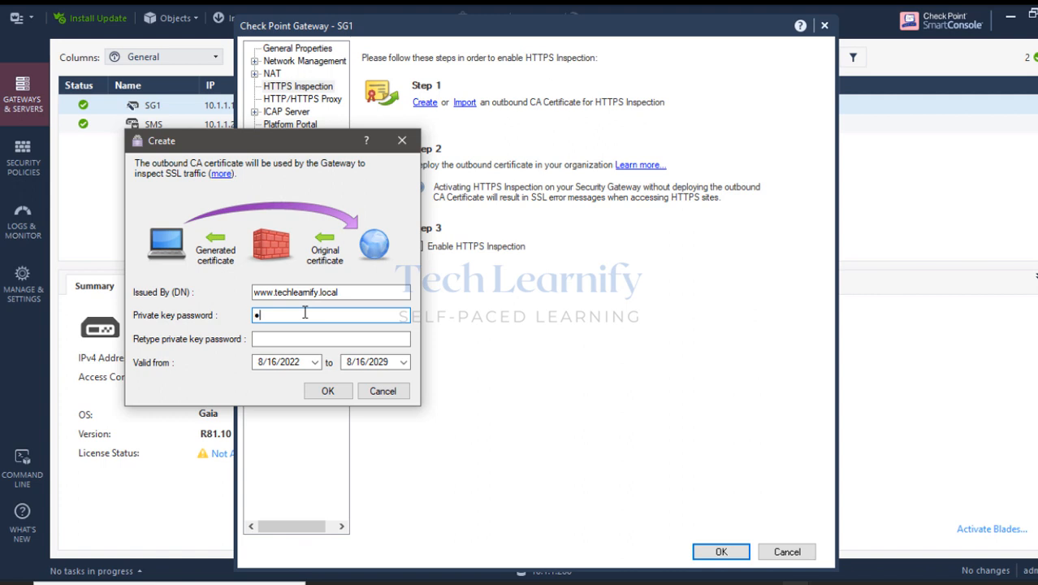
key(Tab)
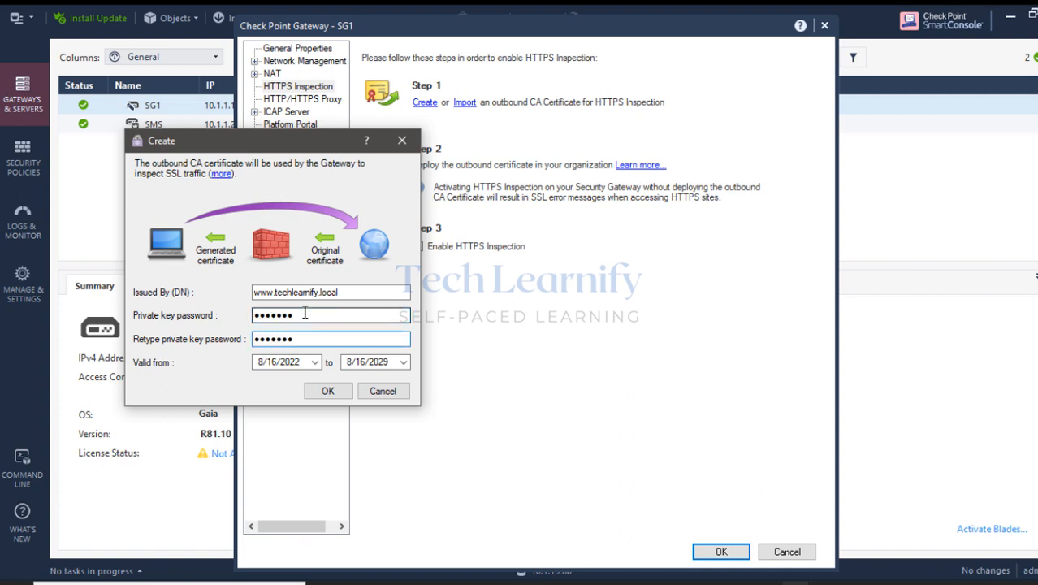
click(329, 393)
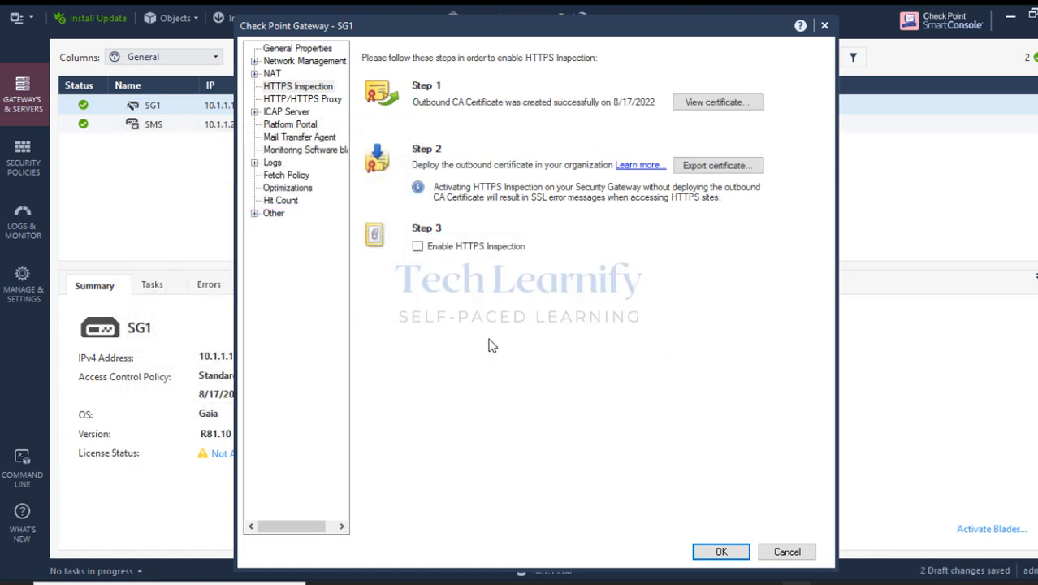
View the new outbound CA certificate and read its general information and trust status.
click(726, 105)
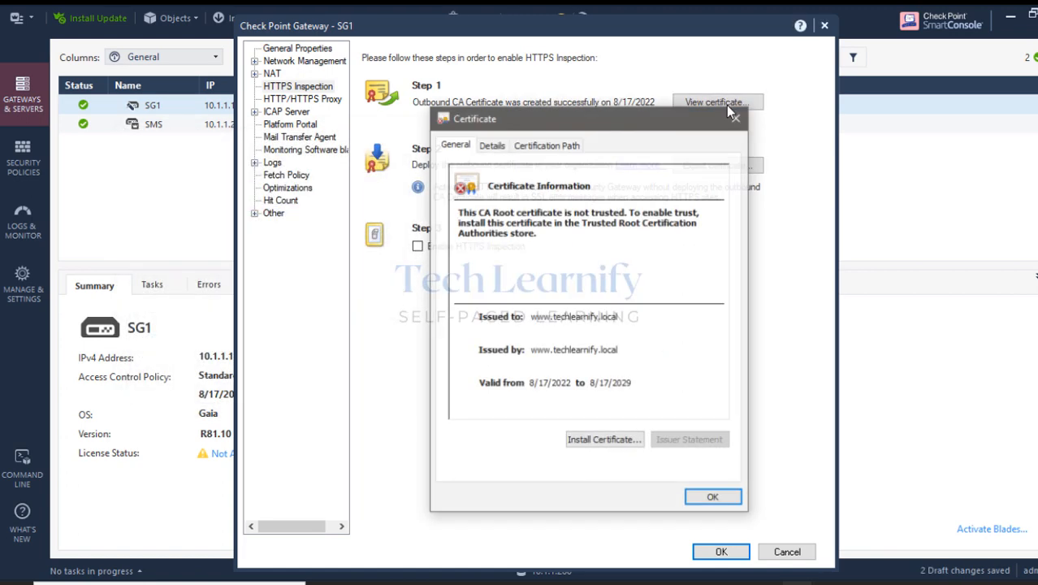
drag(579, 121, 524, 97)
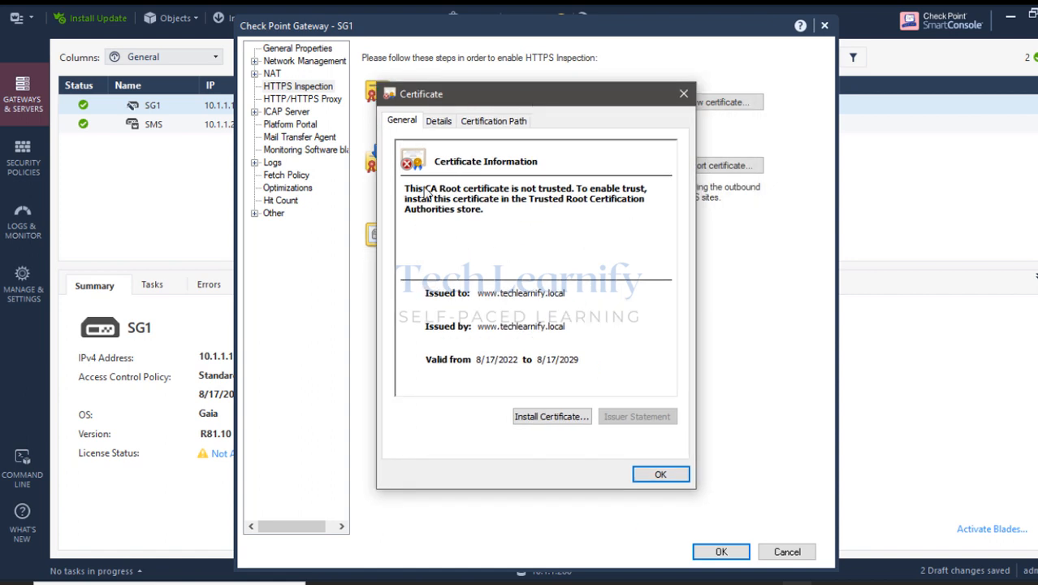
click(408, 198)
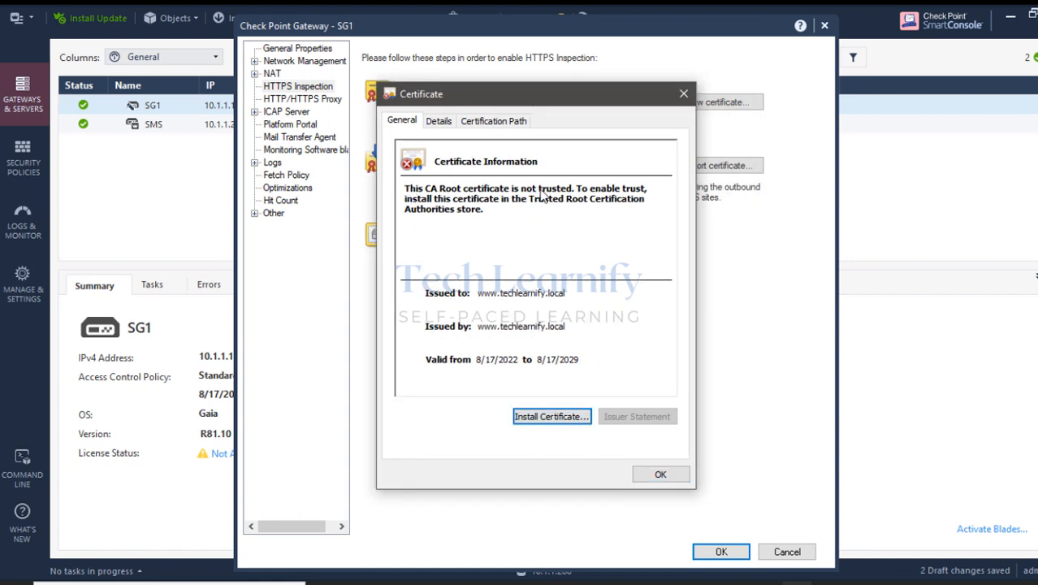
click(1033, 172)
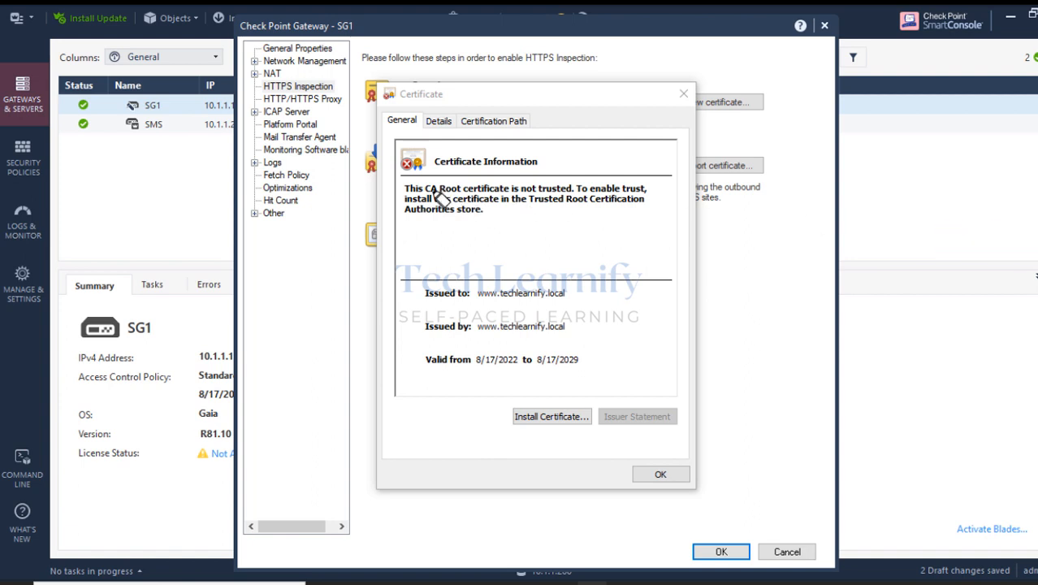
drag(408, 187, 633, 187)
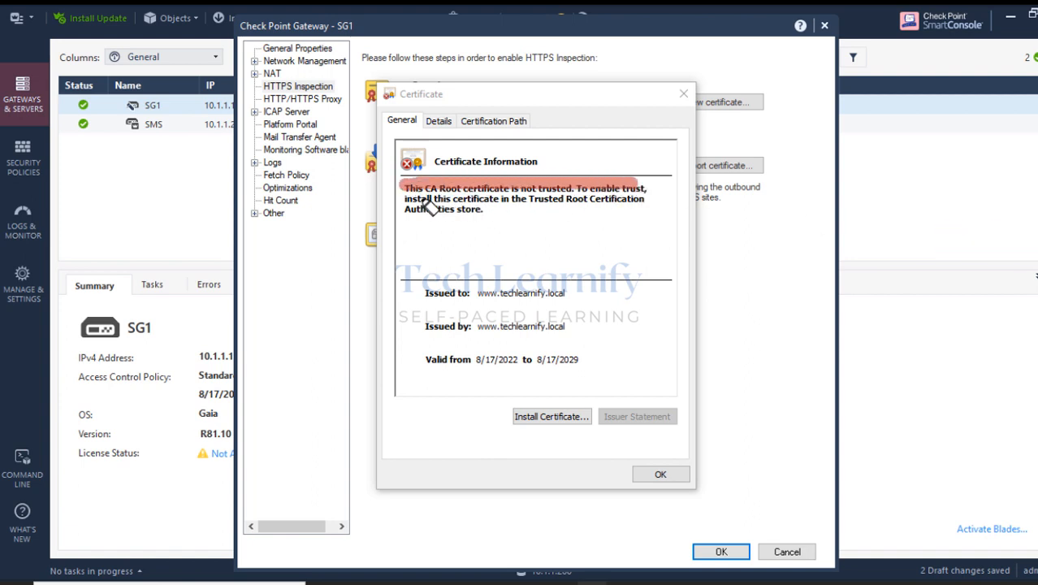
drag(427, 202, 653, 196)
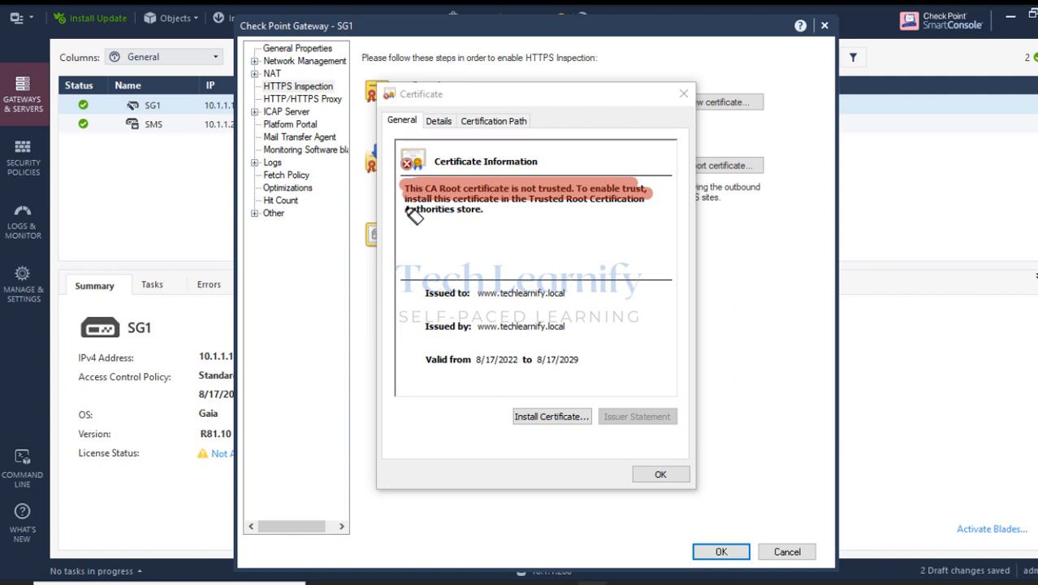
drag(412, 213, 490, 215)
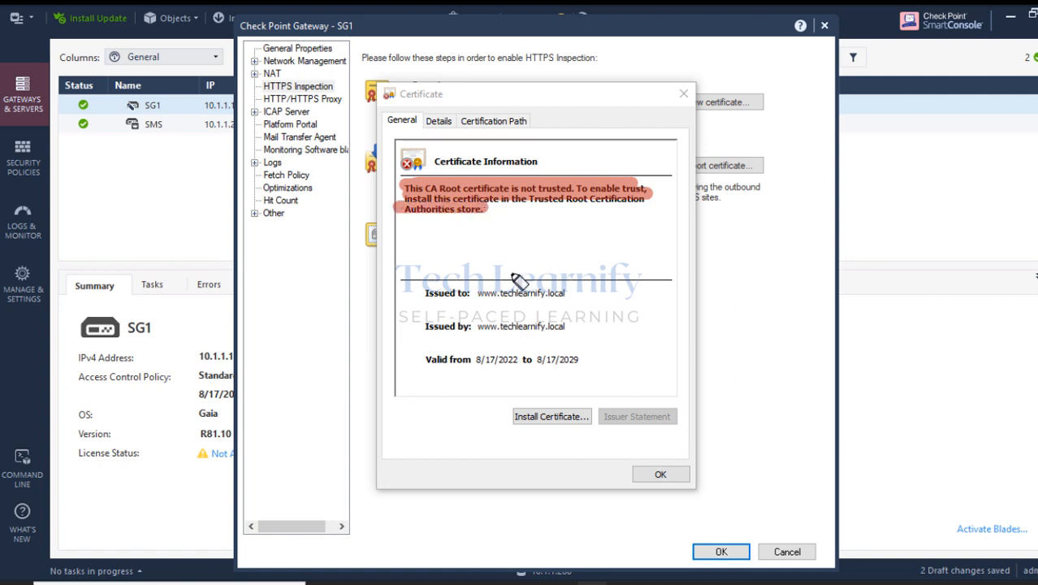
Check the issued-to and issued-by names of the outbound CA certificate, and close the certificate view.
drag(478, 293, 570, 292)
drag(478, 327, 575, 327)
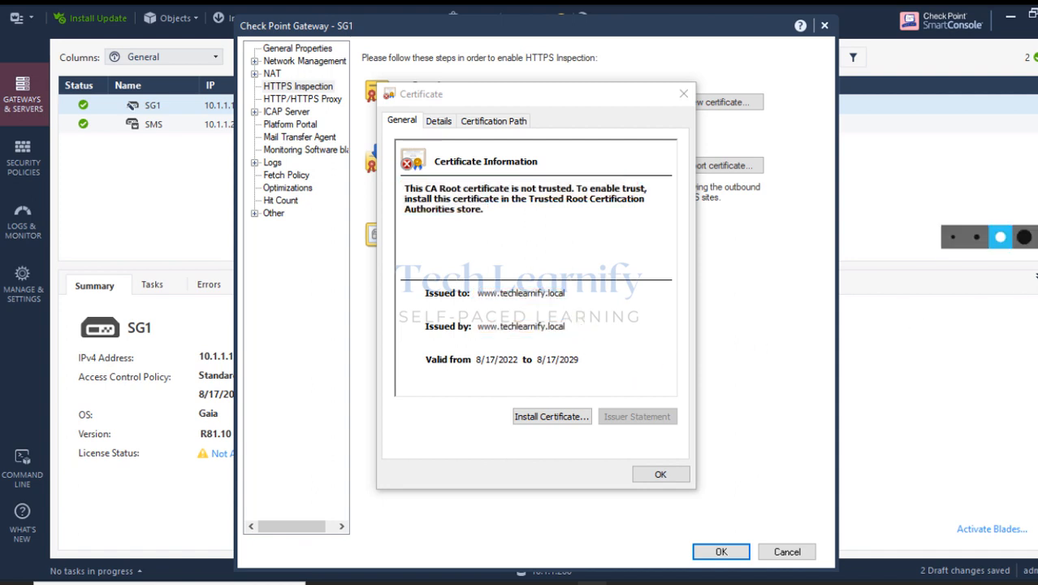
click(660, 474)
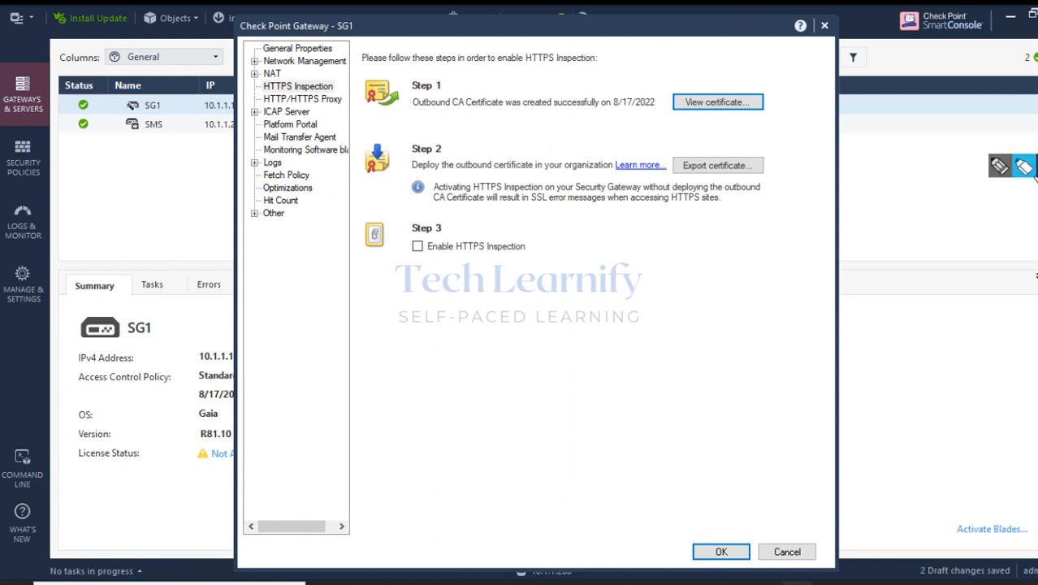
Review the HTTPS Inspection setup steps for SG1, covering certificate creation, export for deployment and the enable option.
drag(411, 166, 610, 167)
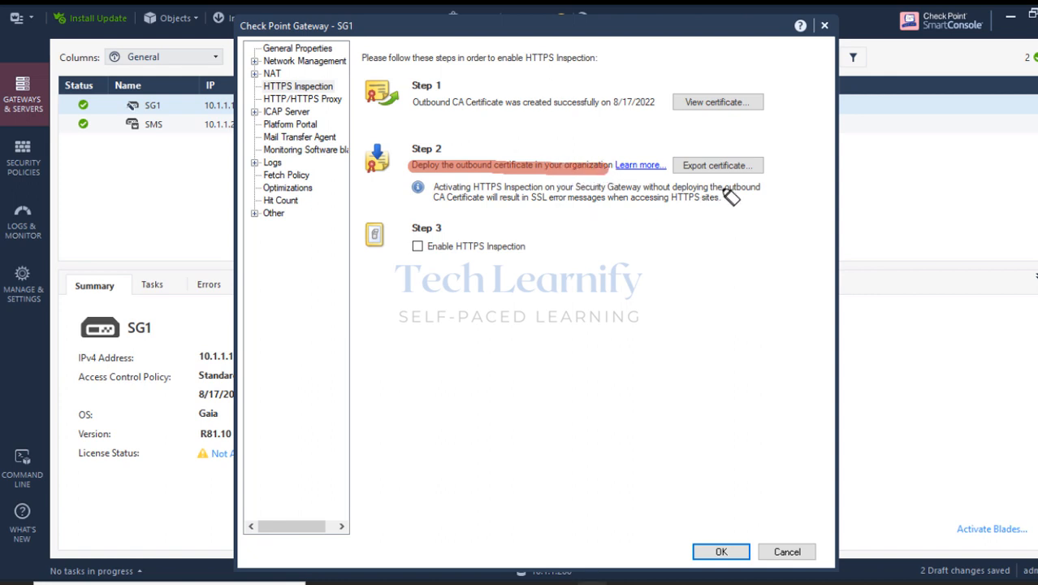
drag(723, 166, 720, 273)
click(693, 244)
click(678, 162)
mouse_move(697, 168)
mouse_down()
mouse_move(764, 168)
mouse_move(692, 173)
mouse_up()
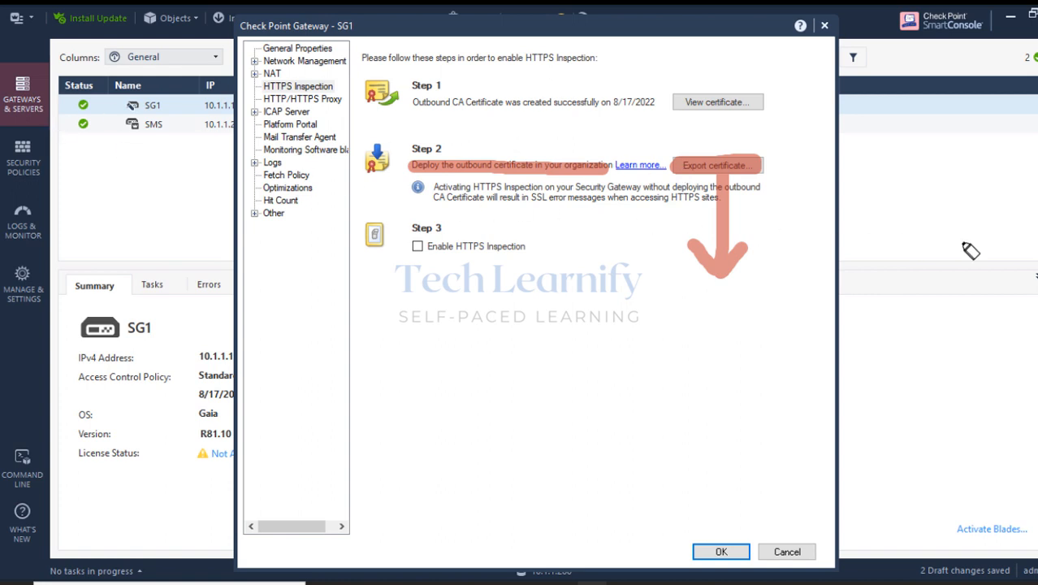
key(Escape)
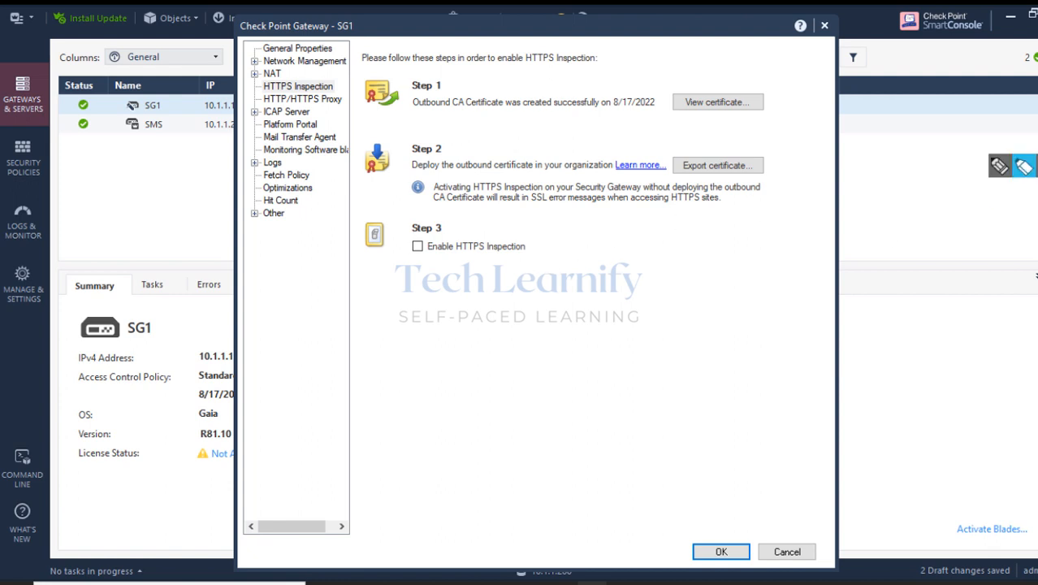
click(1025, 167)
mouse_move(416, 246)
mouse_down()
mouse_move(531, 248)
mouse_move(415, 249)
mouse_move(416, 236)
mouse_move(489, 241)
mouse_up()
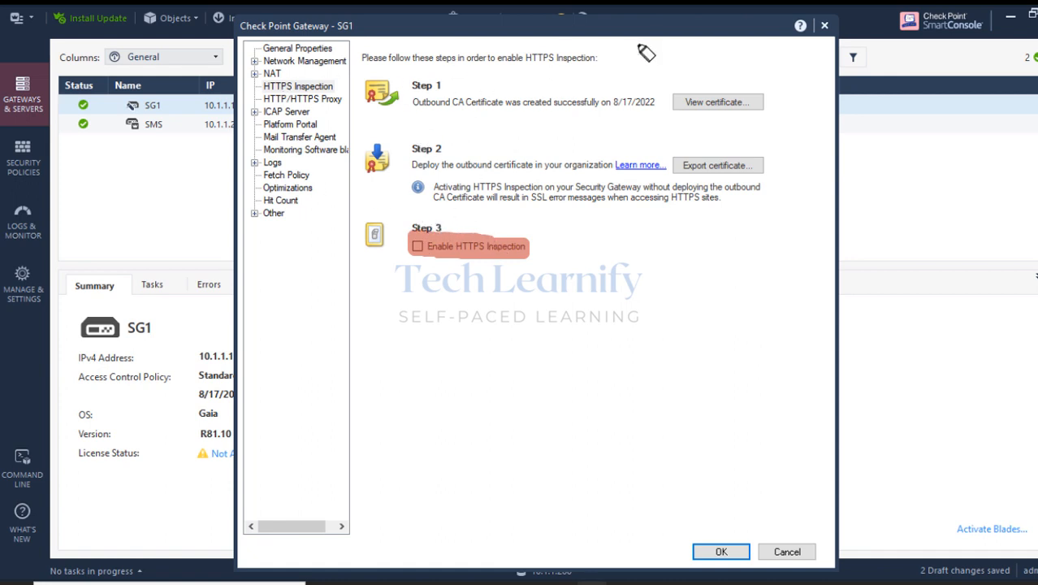
drag(405, 85, 456, 85)
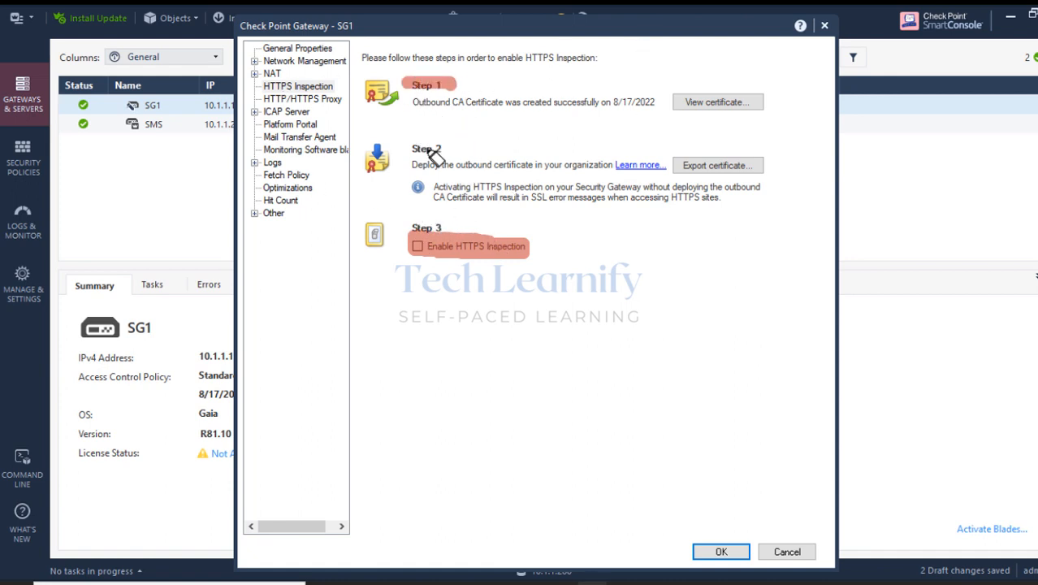
drag(409, 149, 457, 154)
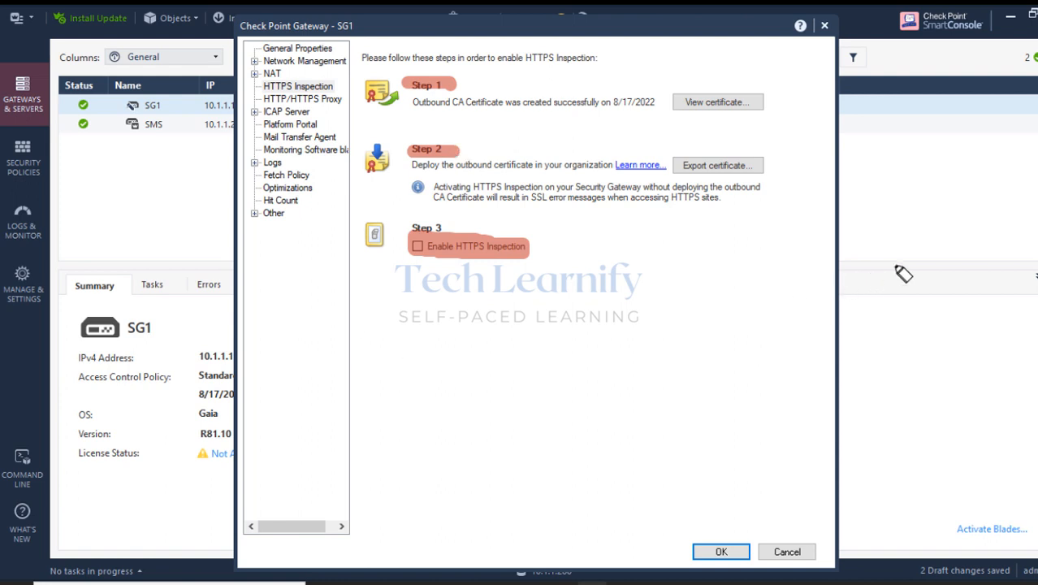
click(1036, 278)
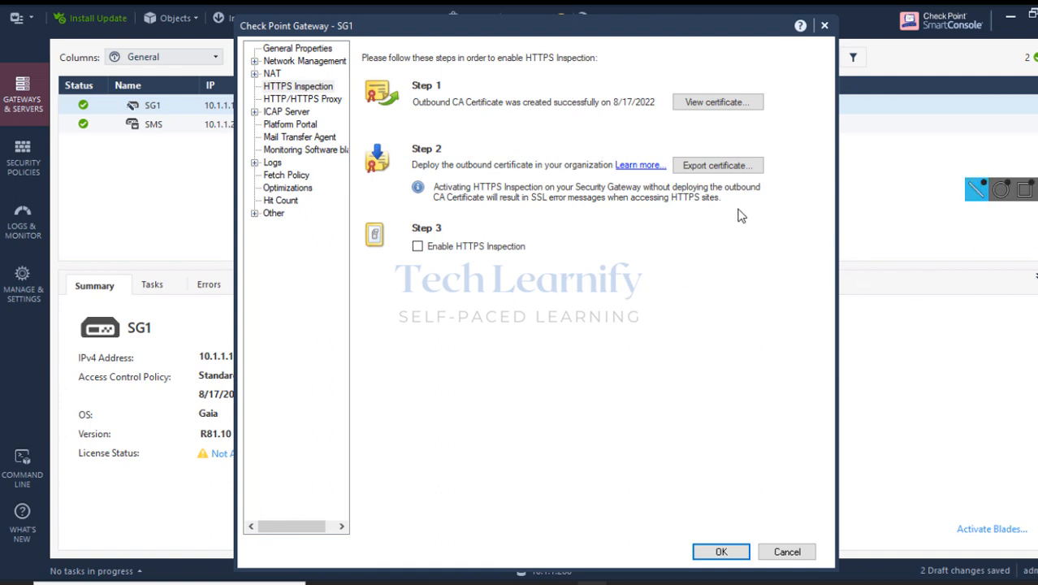
Export the outbound CA certificate as CheckpointLabcert to the Checkpoint folder on DATA (F:), and enable HTTPS Inspection on SG1.
click(718, 167)
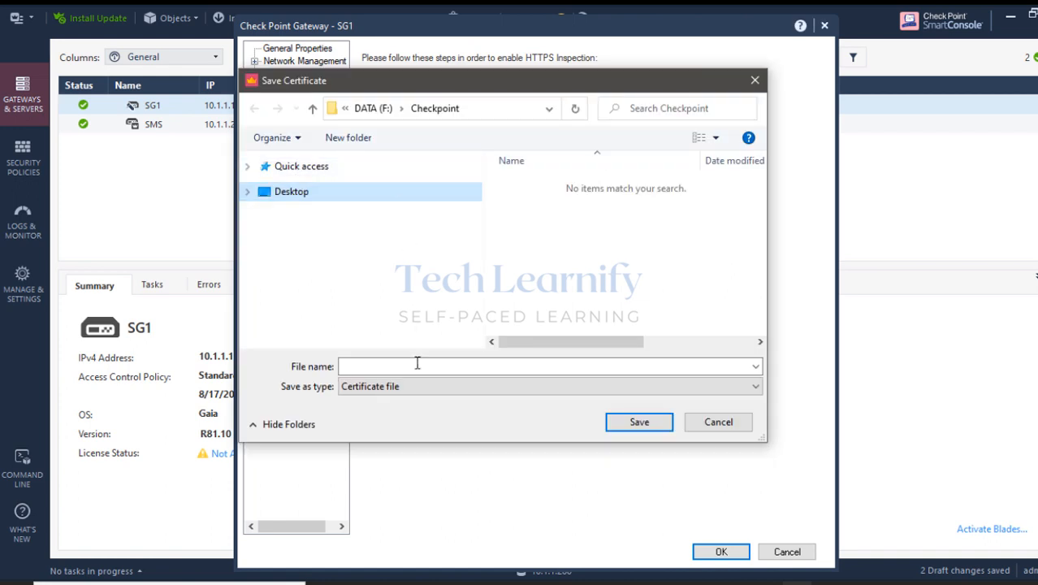
text(C)
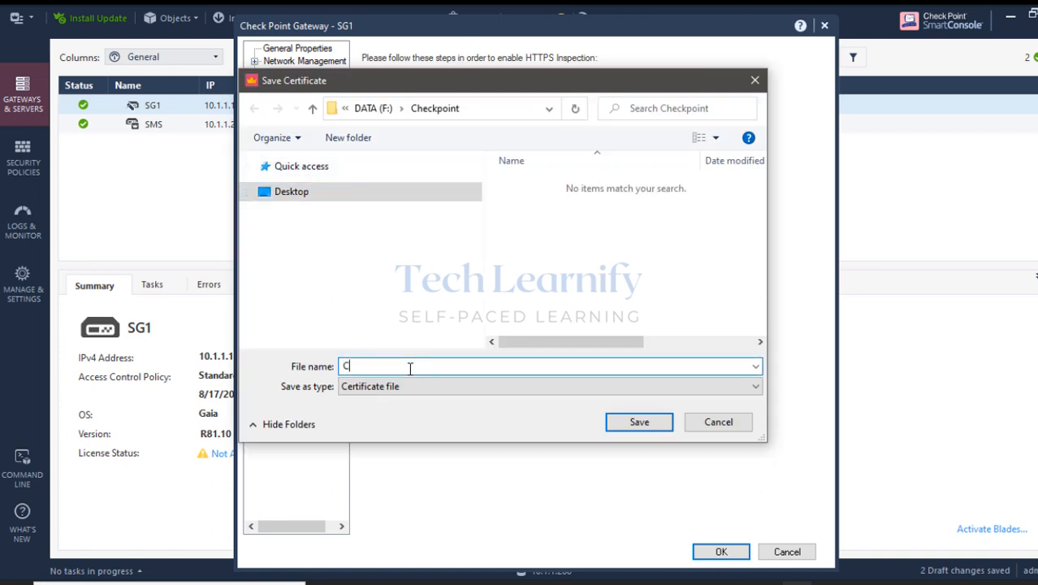
text(heckpointLabcert)
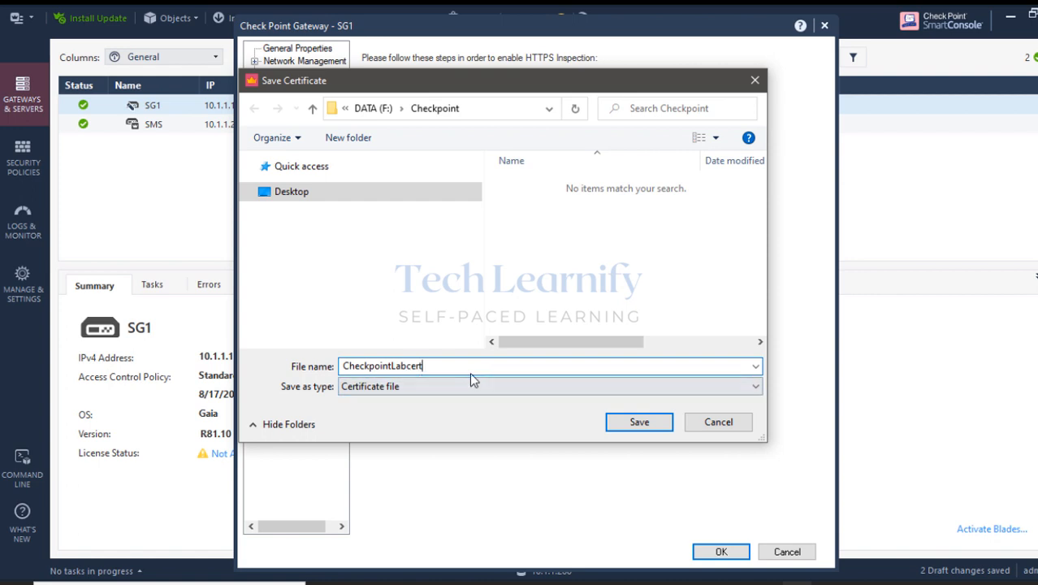
click(628, 422)
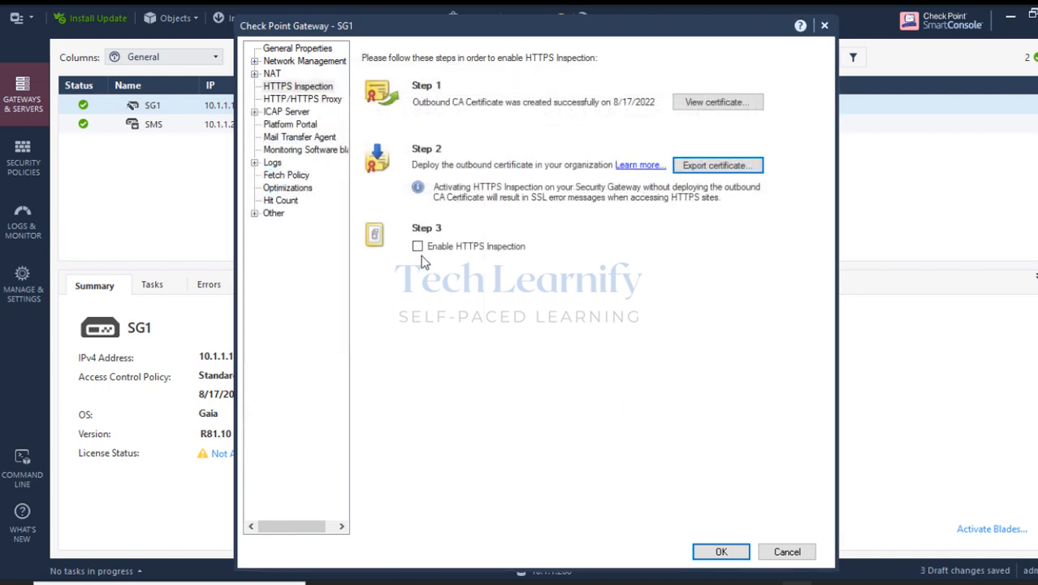
click(417, 249)
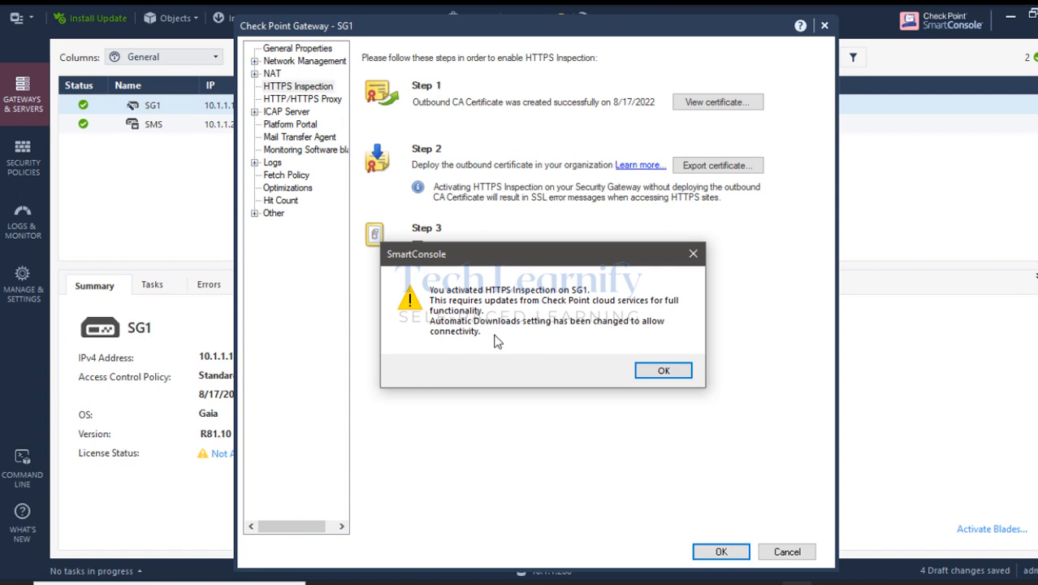
click(663, 371)
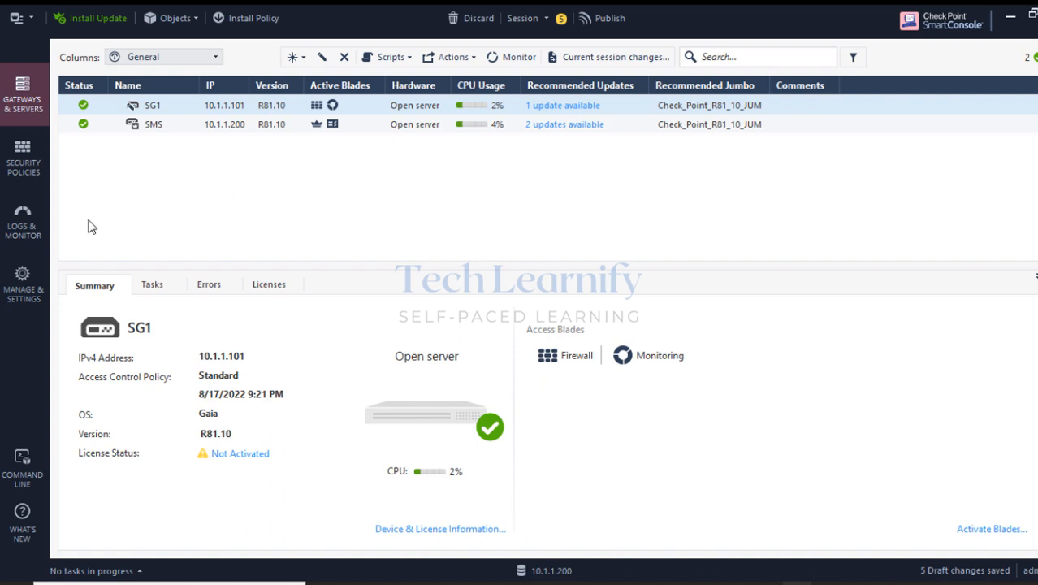
Examine the management server and gateway update schedules for Application Control & URL Filtering in the security policies' updates view.
click(25, 169)
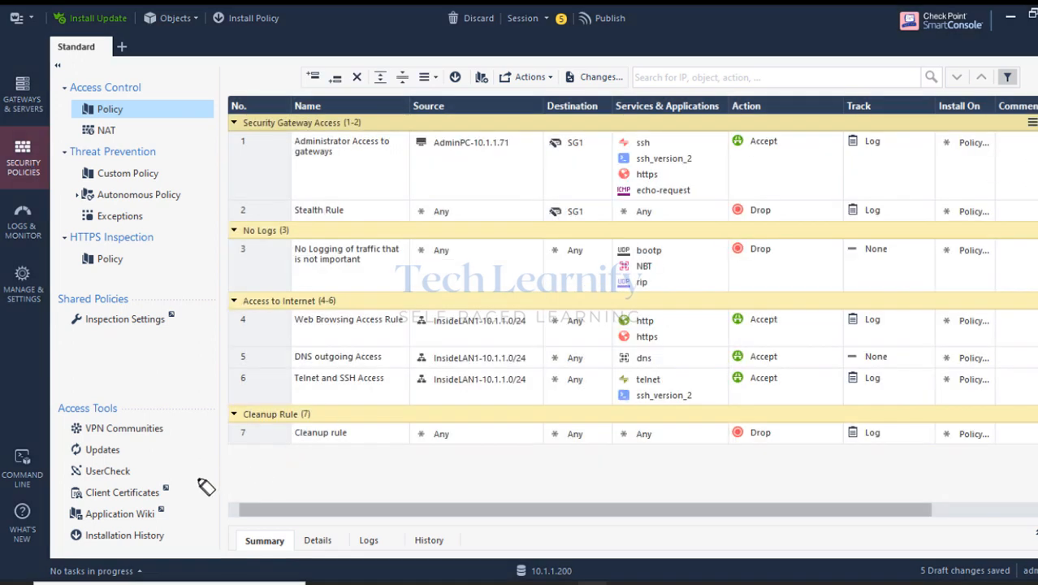
click(91, 451)
click(118, 456)
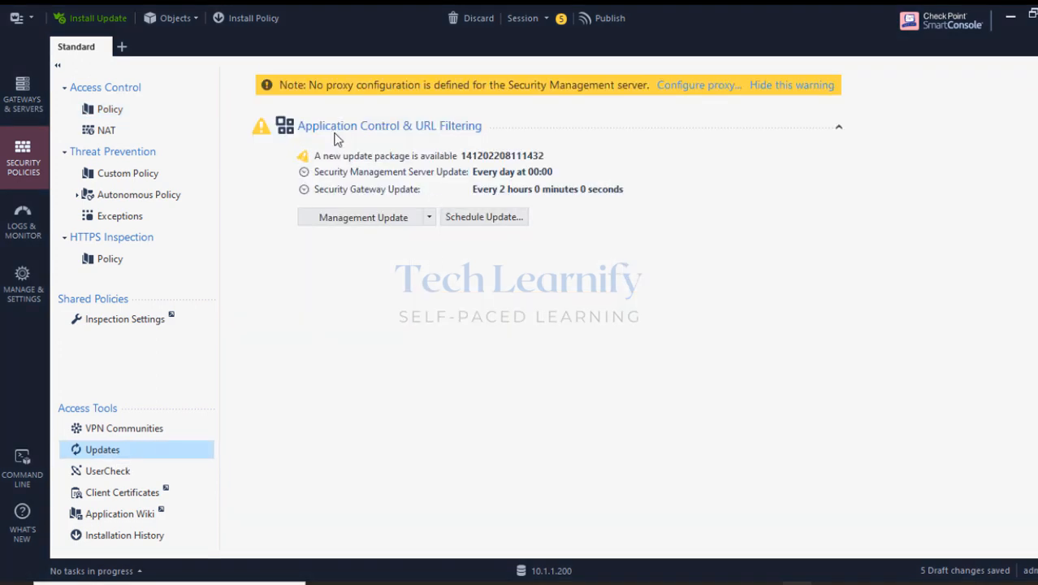
click(1023, 170)
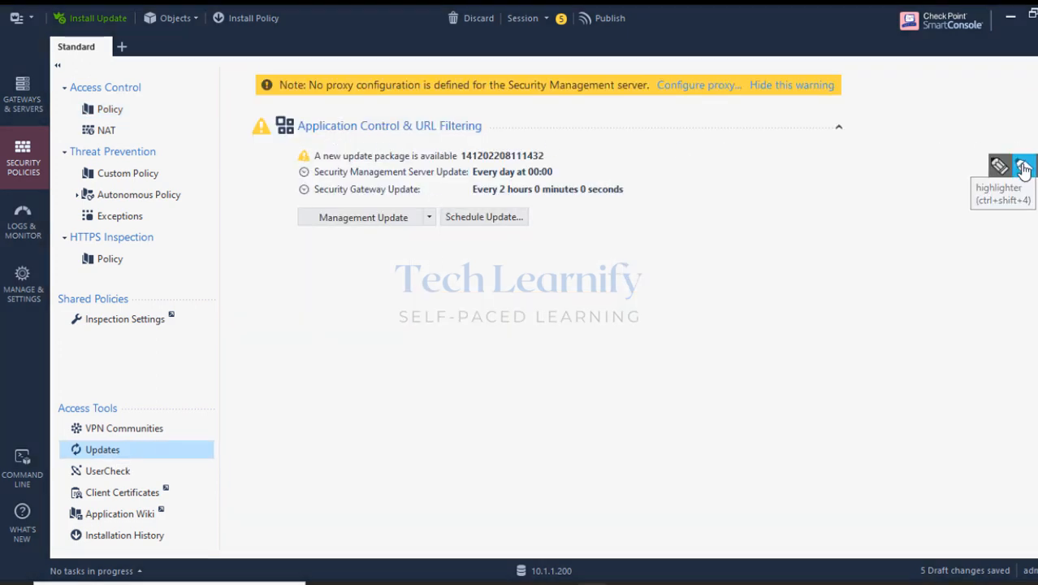
drag(472, 173, 553, 173)
drag(471, 189, 620, 189)
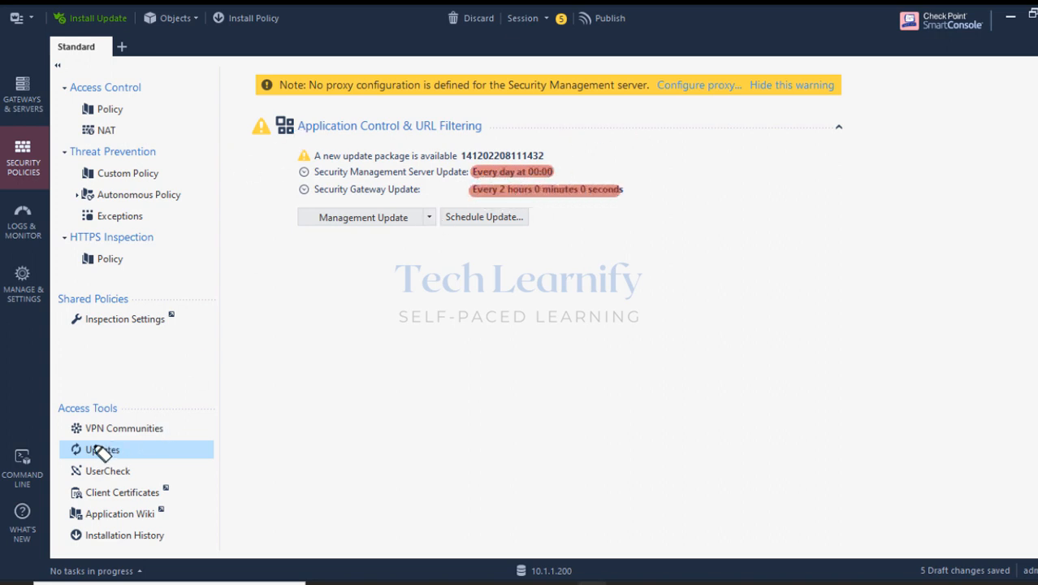
drag(67, 449, 146, 449)
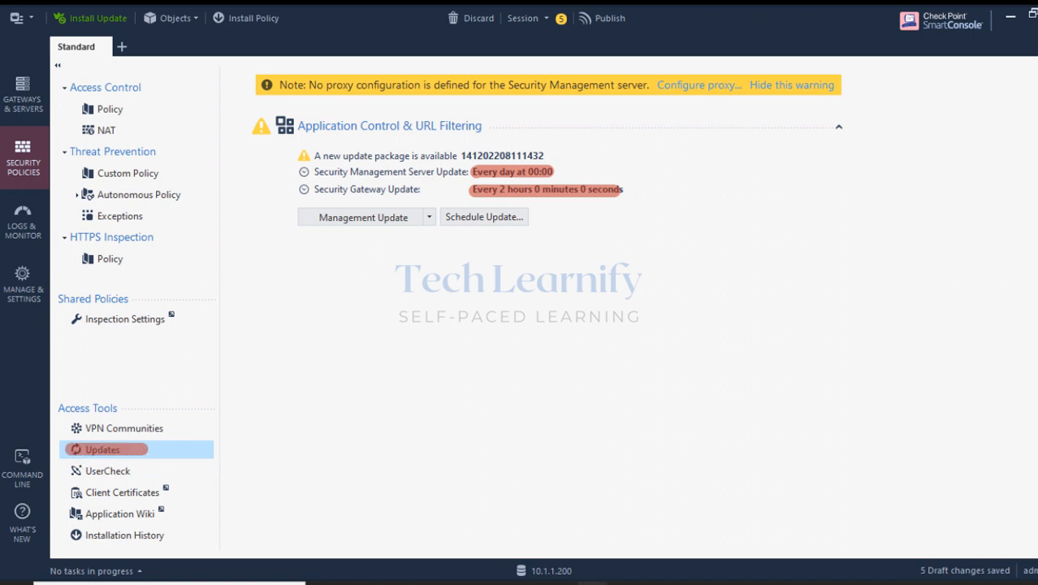
key(e)
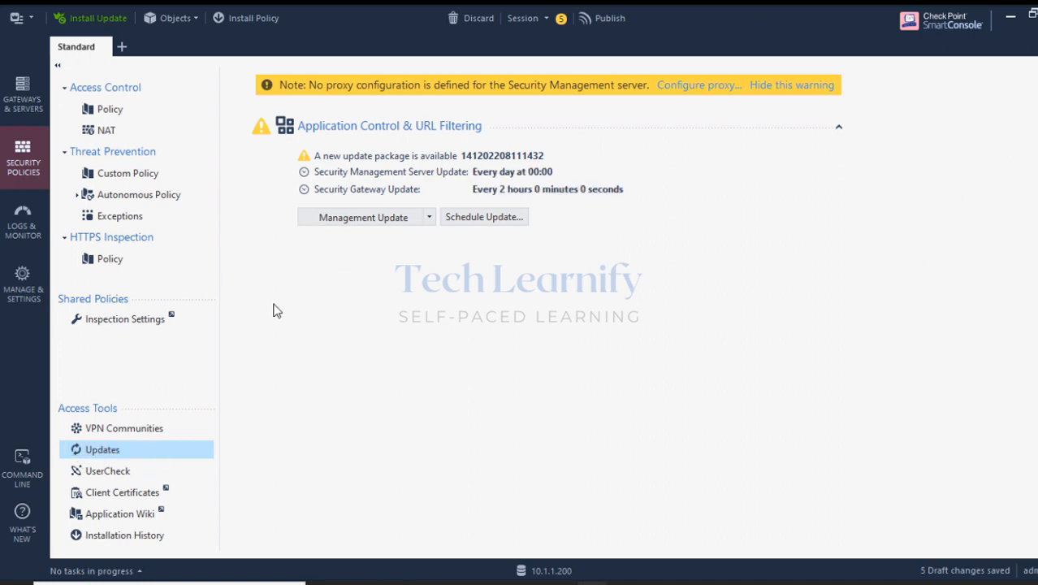
Open the HTTPS Inspection policy and review the name, source, destination and services of the Predefined Rule.
click(110, 259)
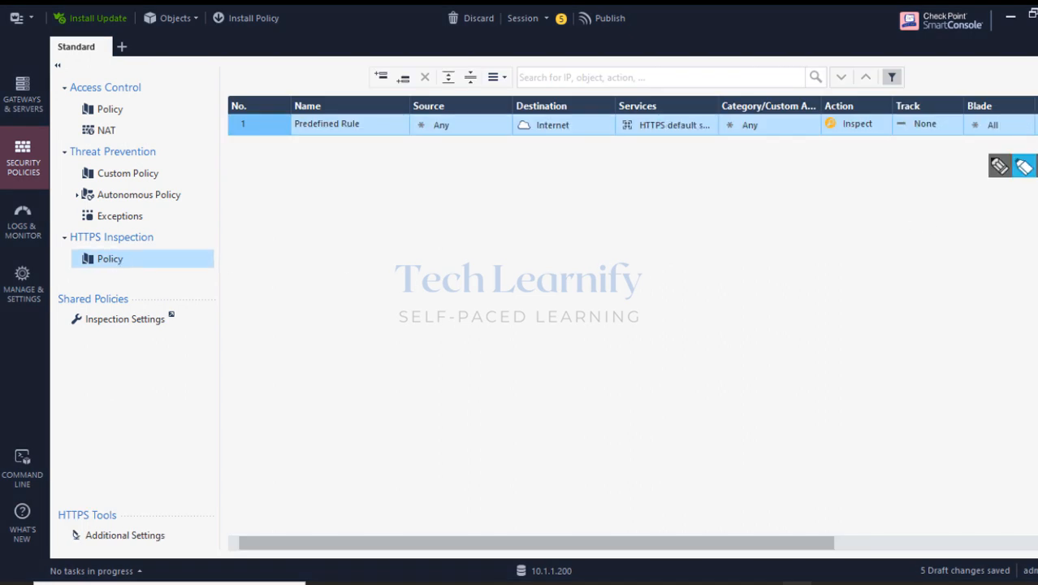
click(1021, 167)
mouse_move(297, 126)
mouse_down()
mouse_move(579, 125)
mouse_move(637, 106)
mouse_move(683, 106)
mouse_up()
drag(629, 125, 712, 125)
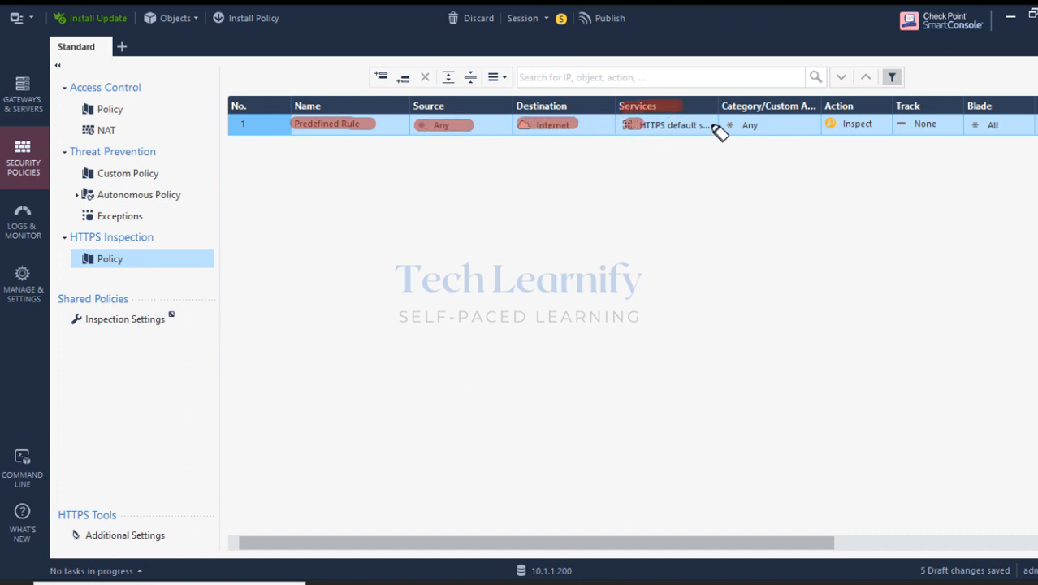
click(1036, 272)
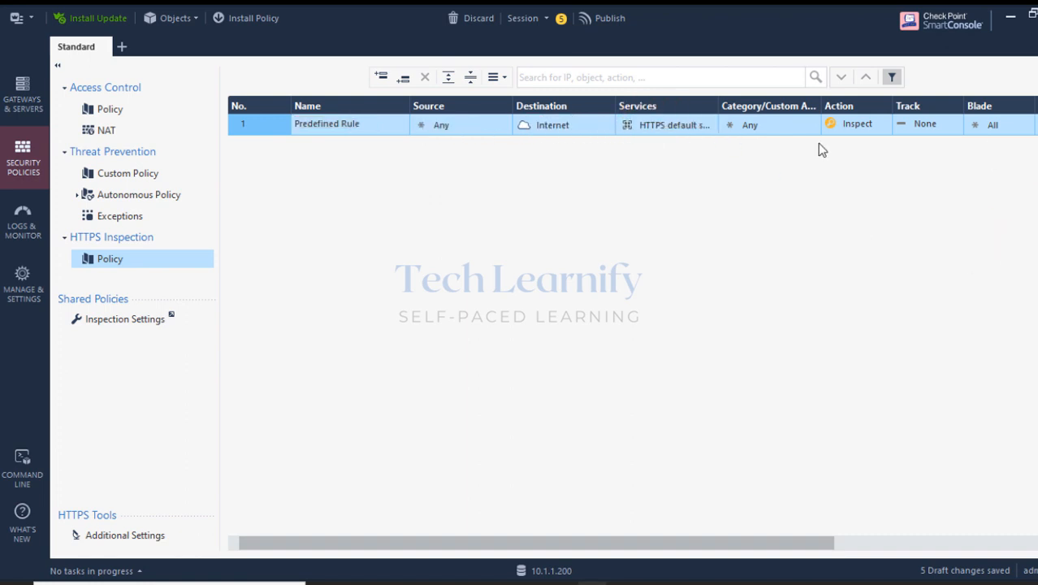
Inspect the members of the HTTPS default services group used in the Predefined Rule, and close the group.
click(665, 127)
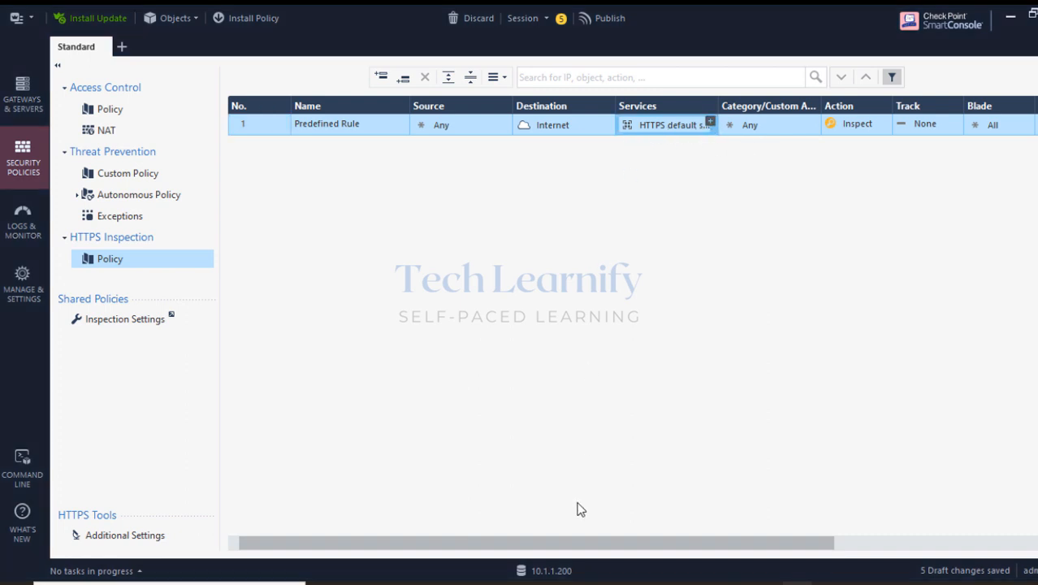
drag(575, 552, 662, 546)
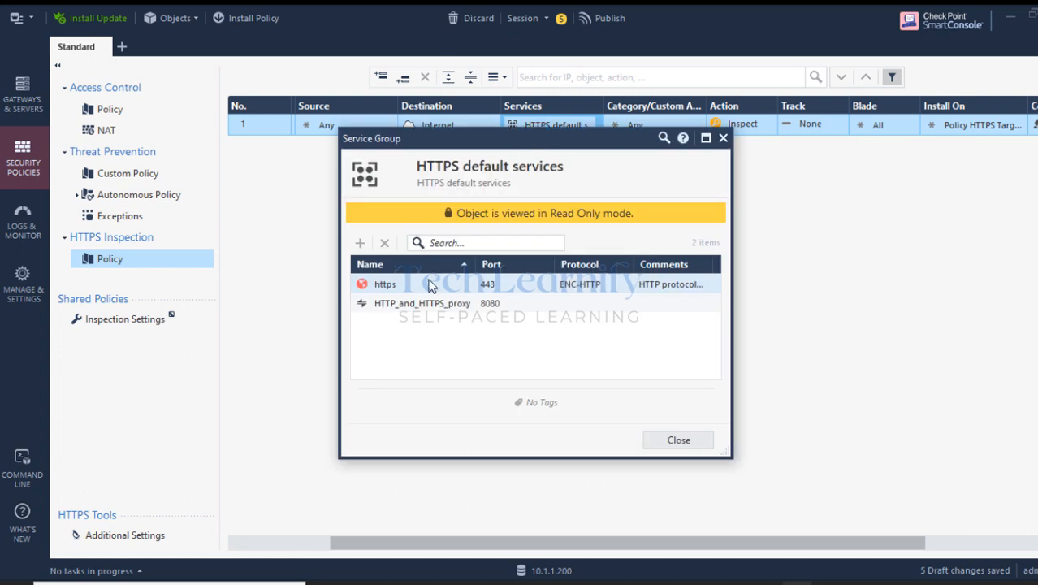
click(1025, 167)
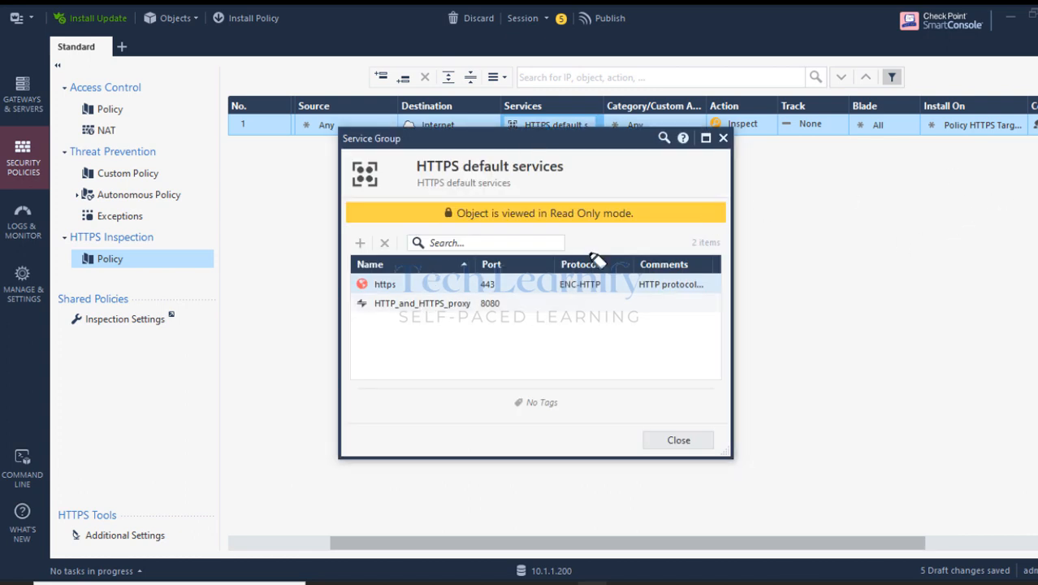
drag(413, 166, 574, 169)
mouse_move(357, 285)
mouse_down()
mouse_move(401, 285)
mouse_move(419, 304)
mouse_move(497, 304)
mouse_move(505, 334)
mouse_move(524, 342)
mouse_move(514, 283)
mouse_move(569, 257)
mouse_up()
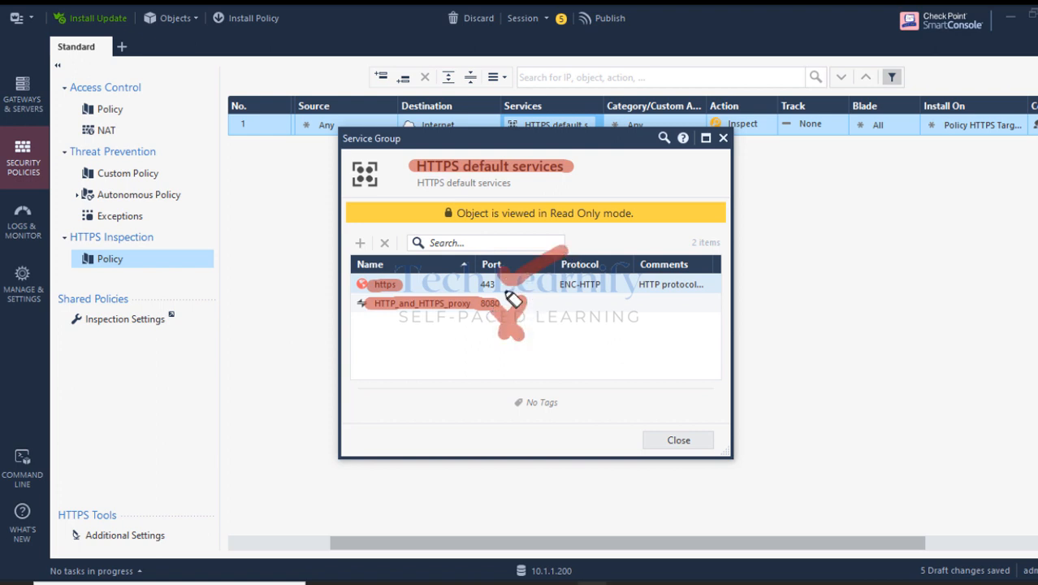
key(Escape)
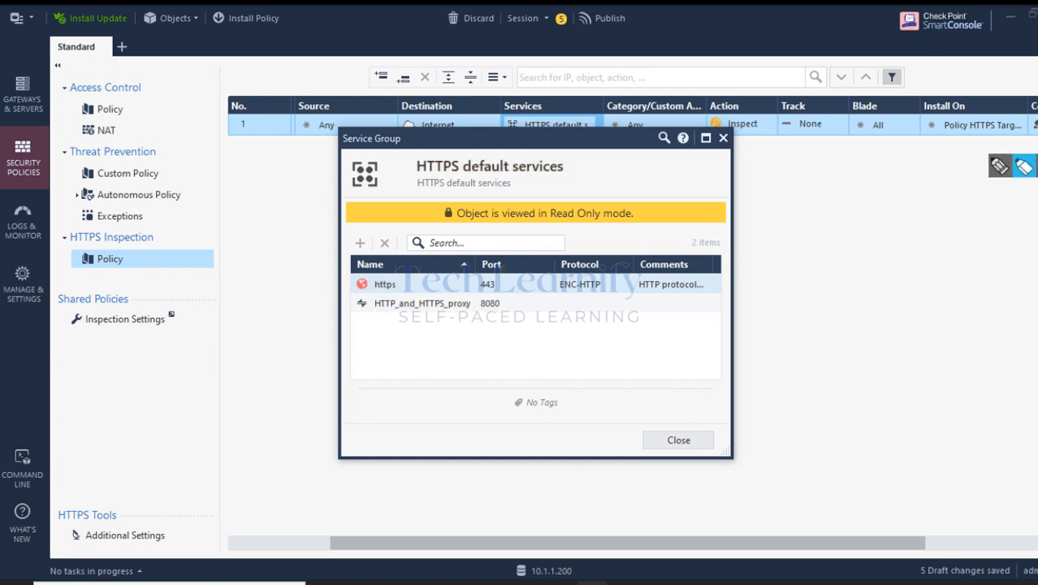
click(676, 440)
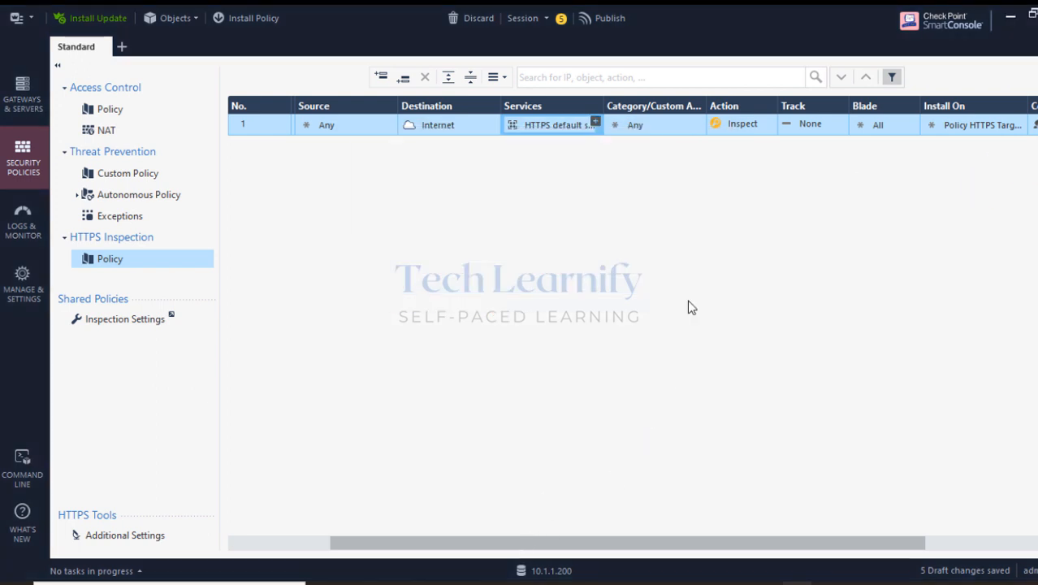
Set the tracking of the Predefined Rule in the HTTPS Inspection policy to Log.
click(649, 132)
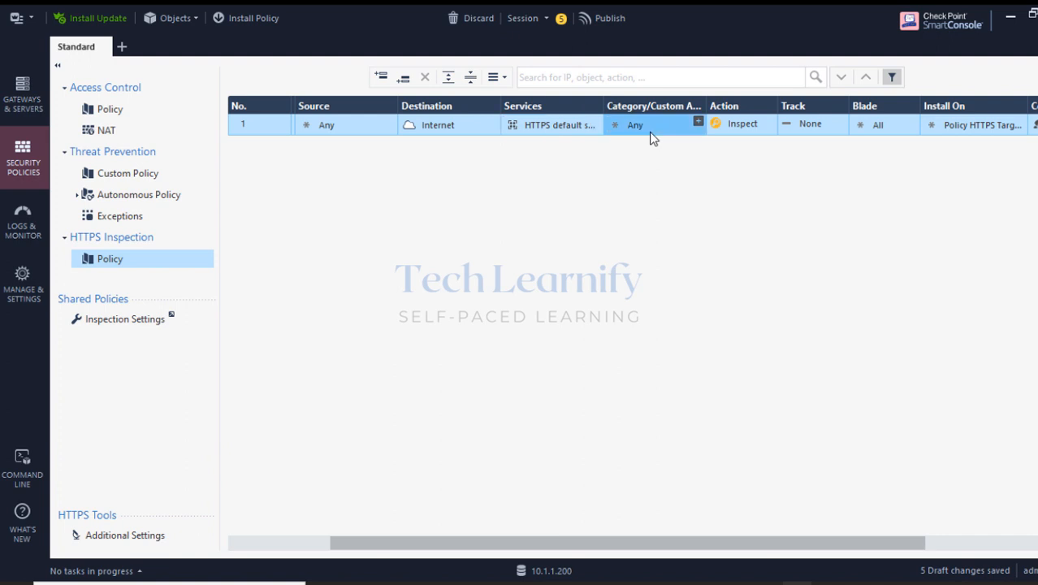
click(749, 126)
click(839, 130)
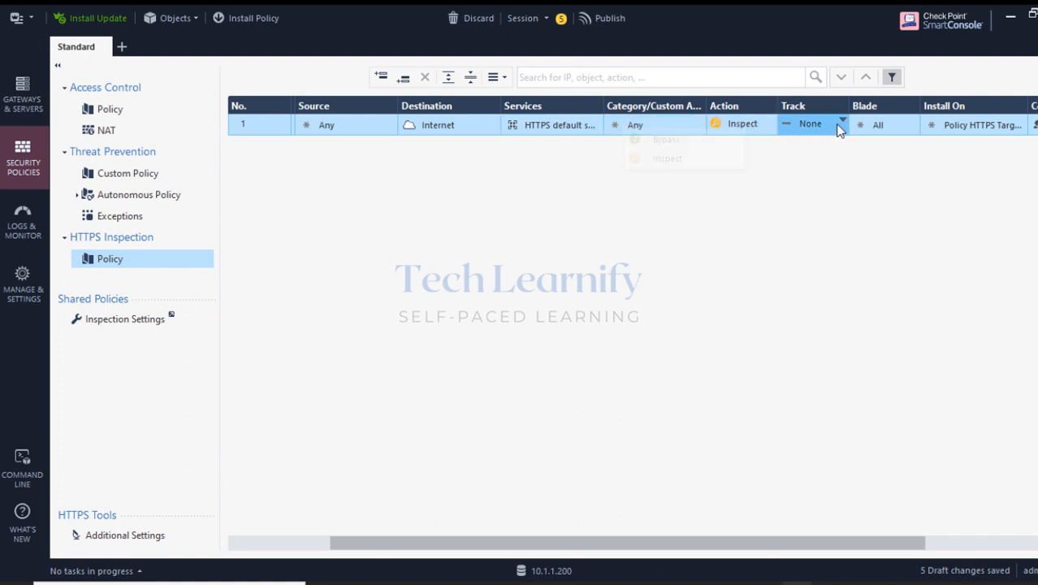
click(841, 123)
click(757, 136)
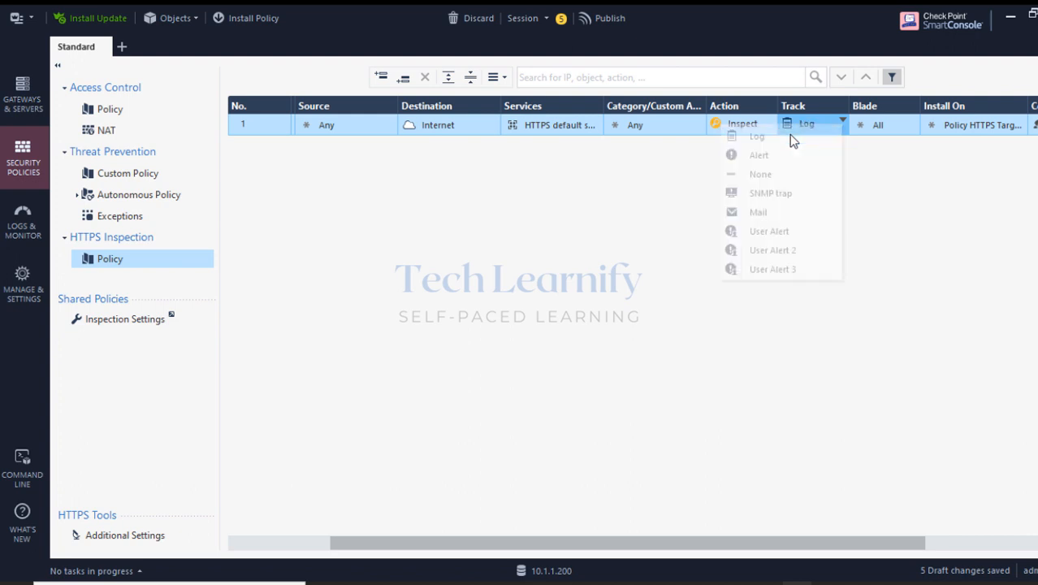
click(877, 127)
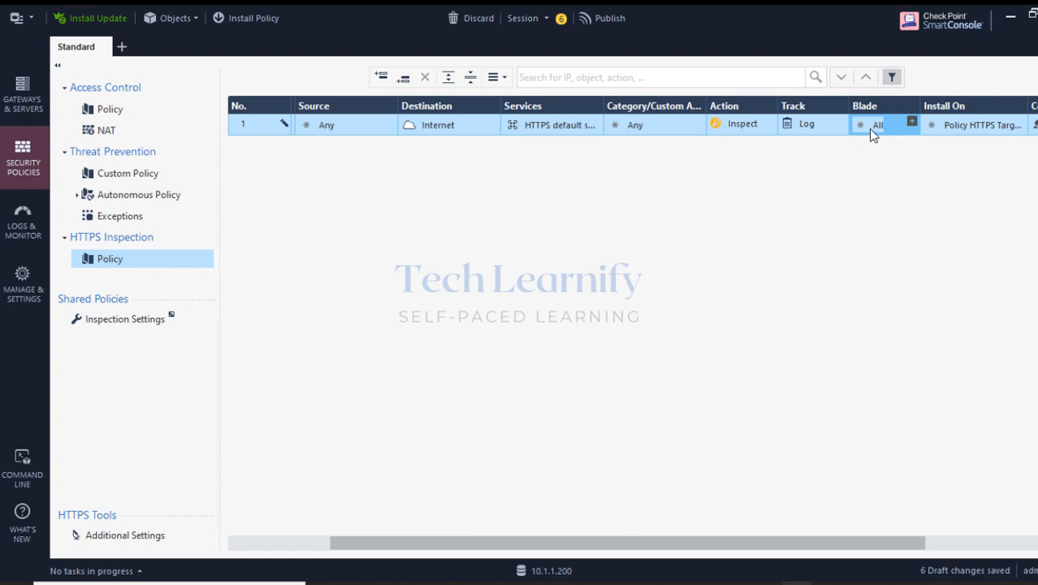
drag(458, 548, 297, 547)
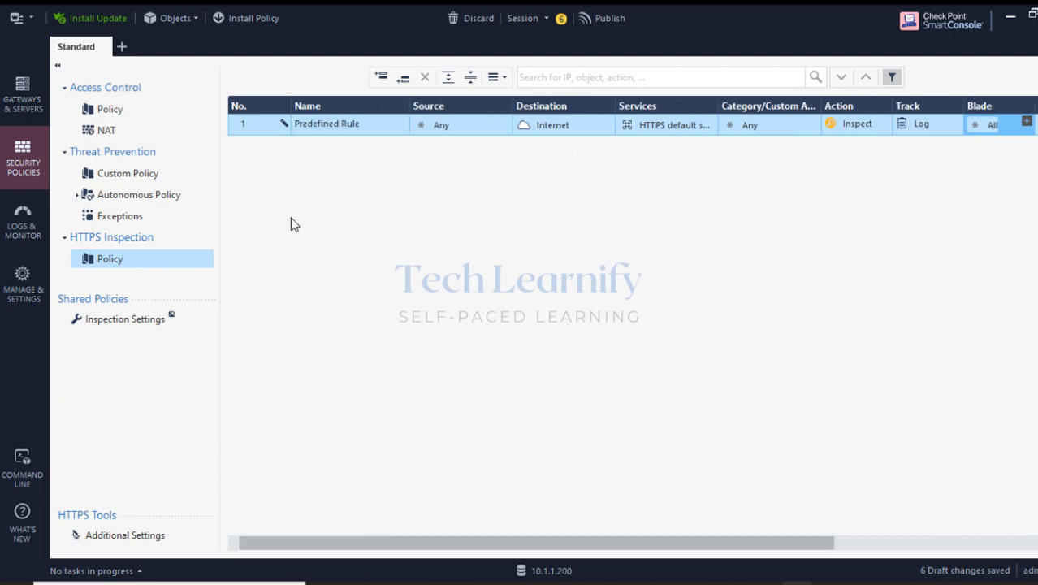
Enable the Application Control and URL Filtering blades on gateway SG1 and save its properties.
click(22, 84)
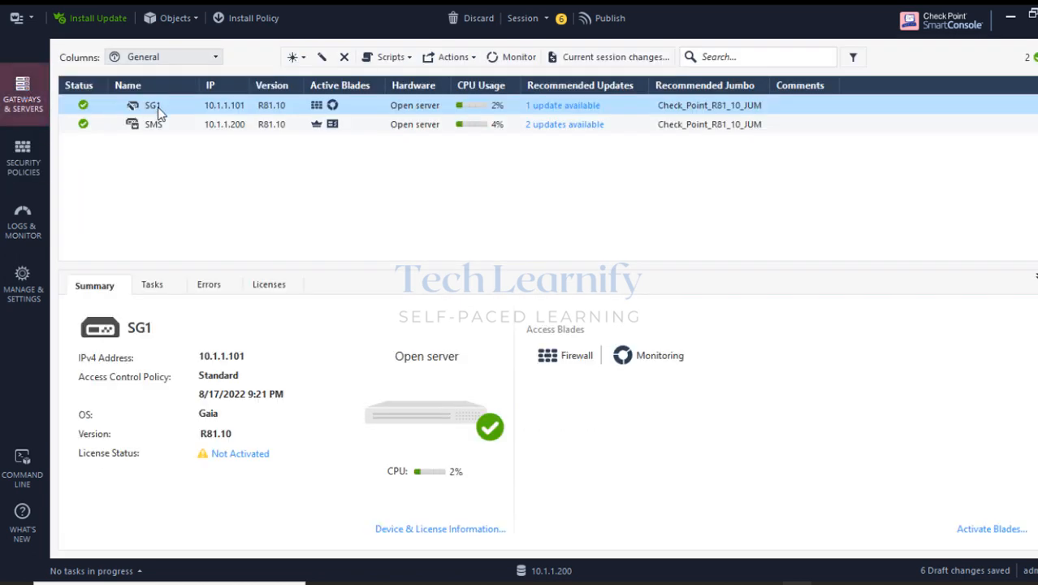
right_click(160, 112)
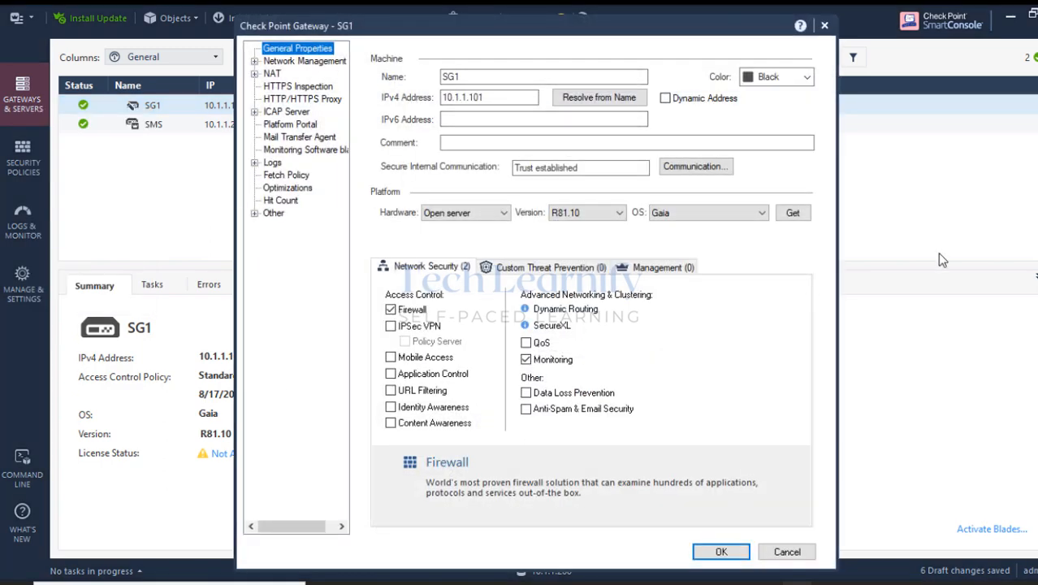
click(1023, 167)
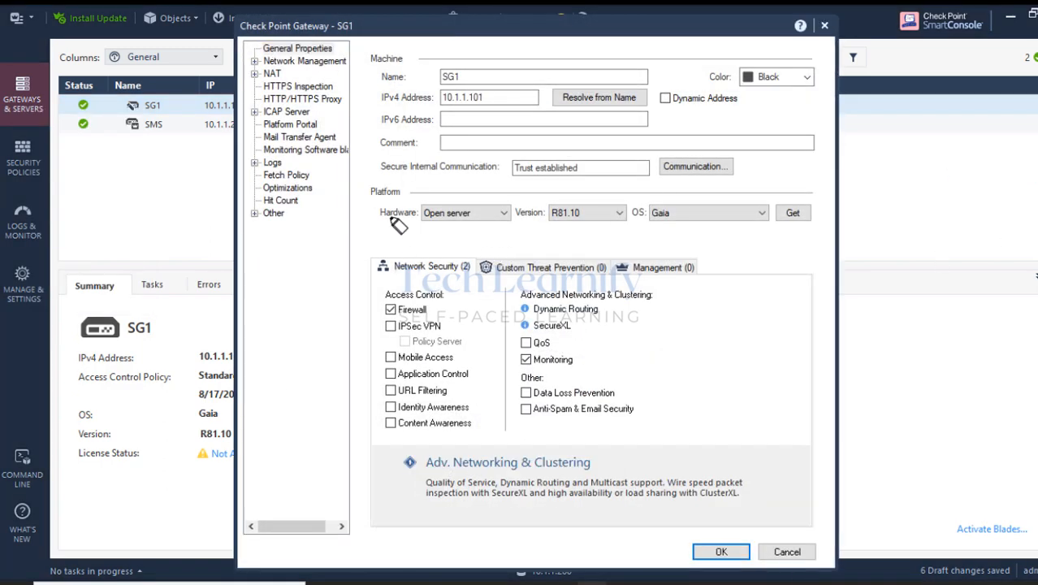
drag(263, 49, 333, 49)
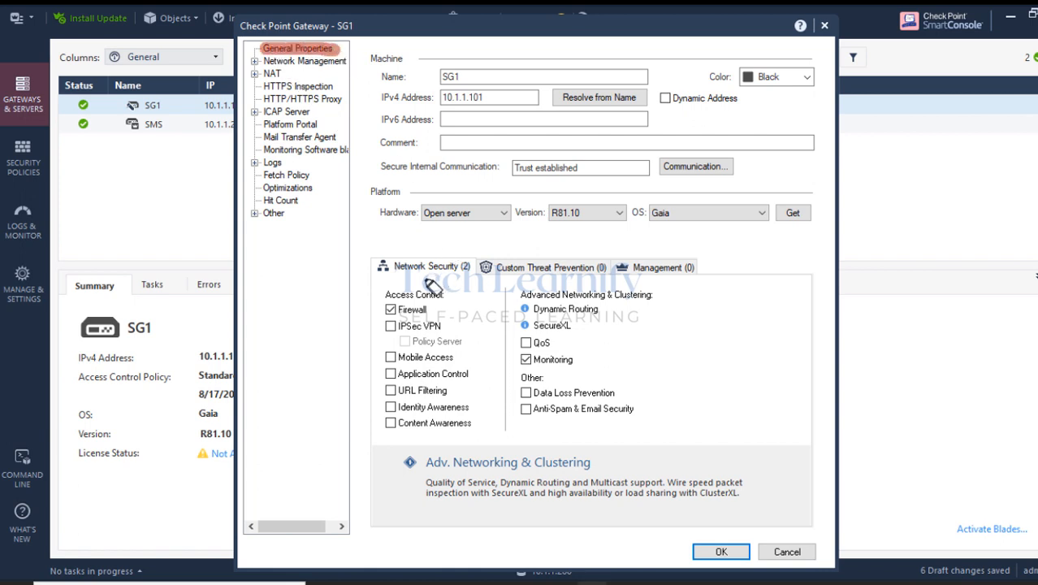
drag(393, 313, 429, 310)
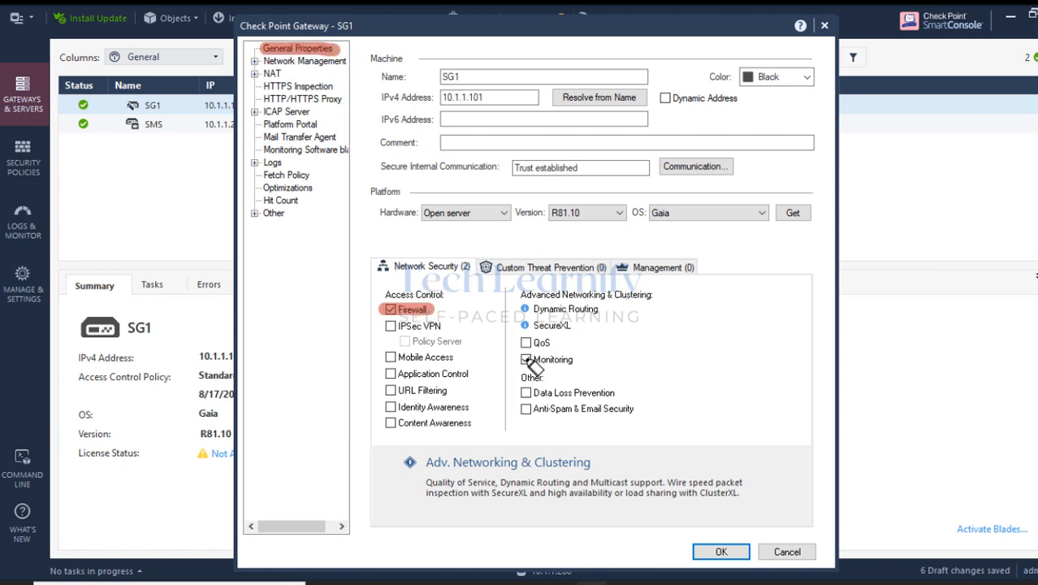
drag(526, 360, 570, 362)
click(471, 374)
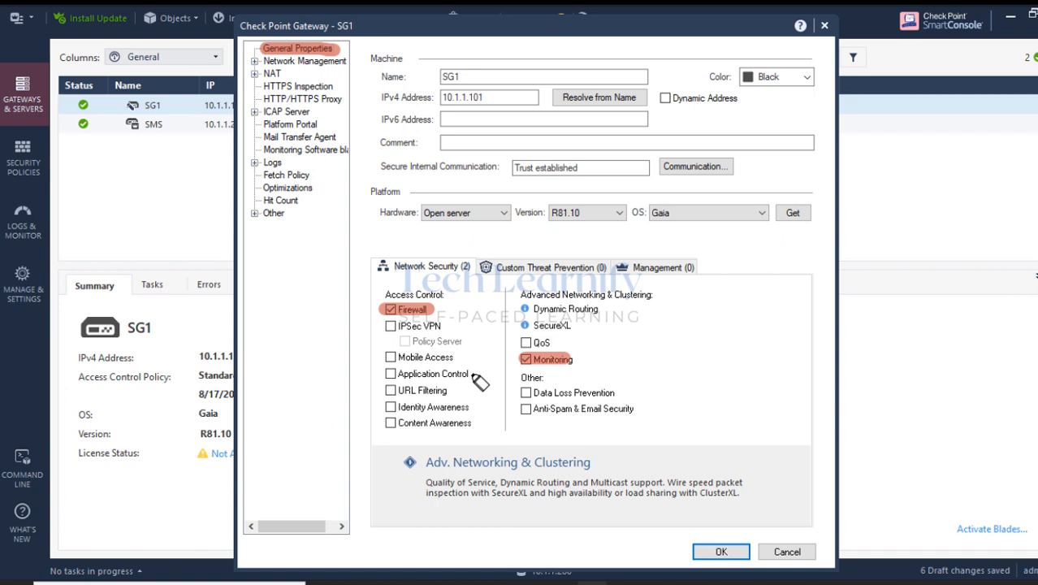
click(453, 390)
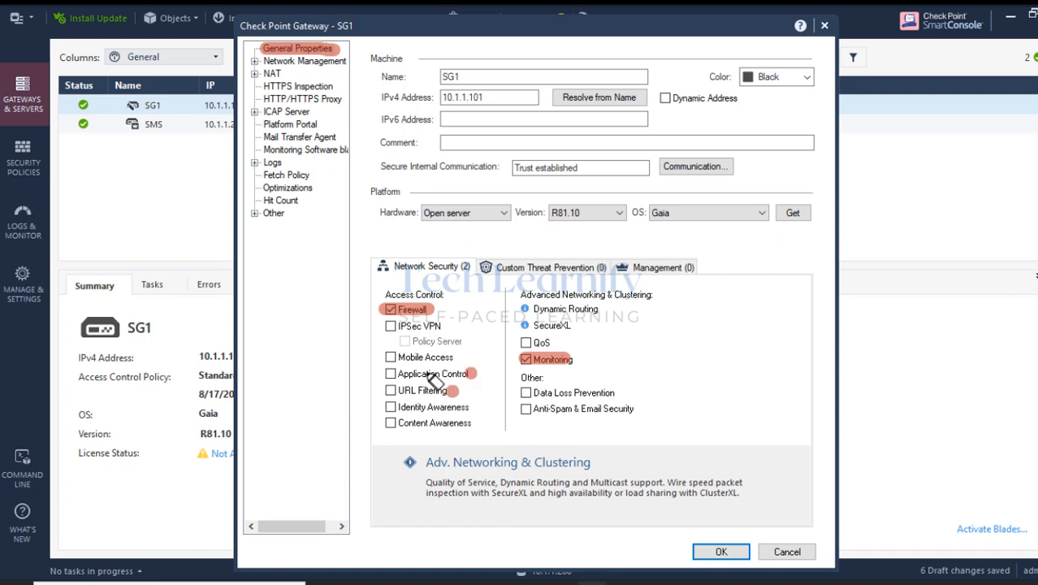
key(Escape)
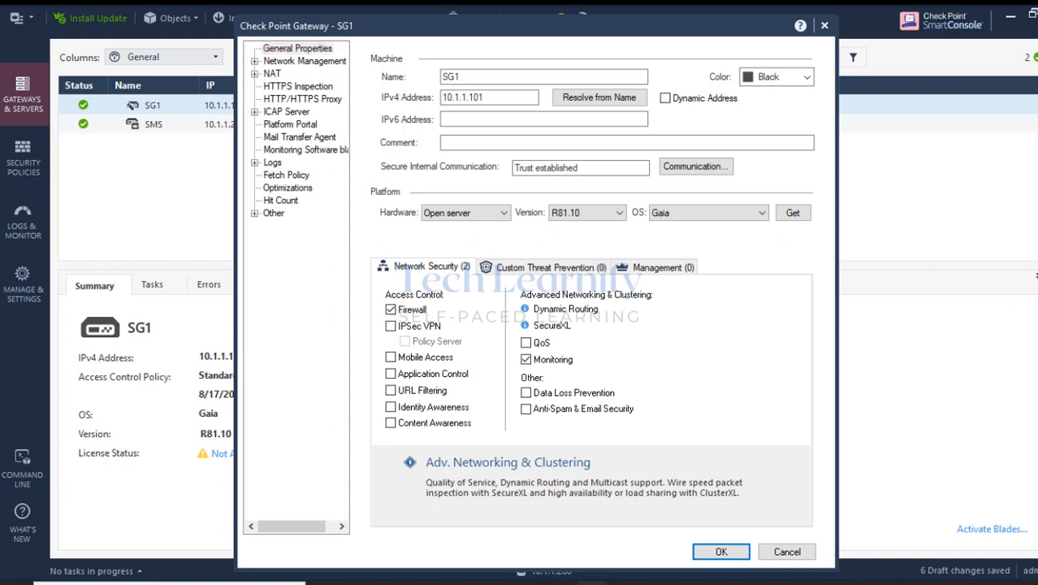
click(391, 375)
click(391, 389)
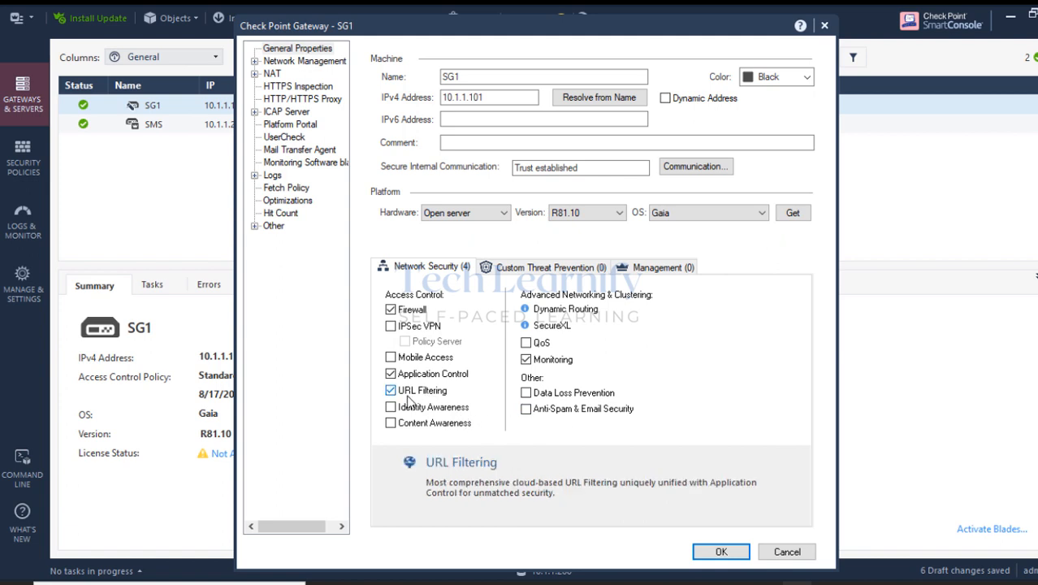
click(720, 552)
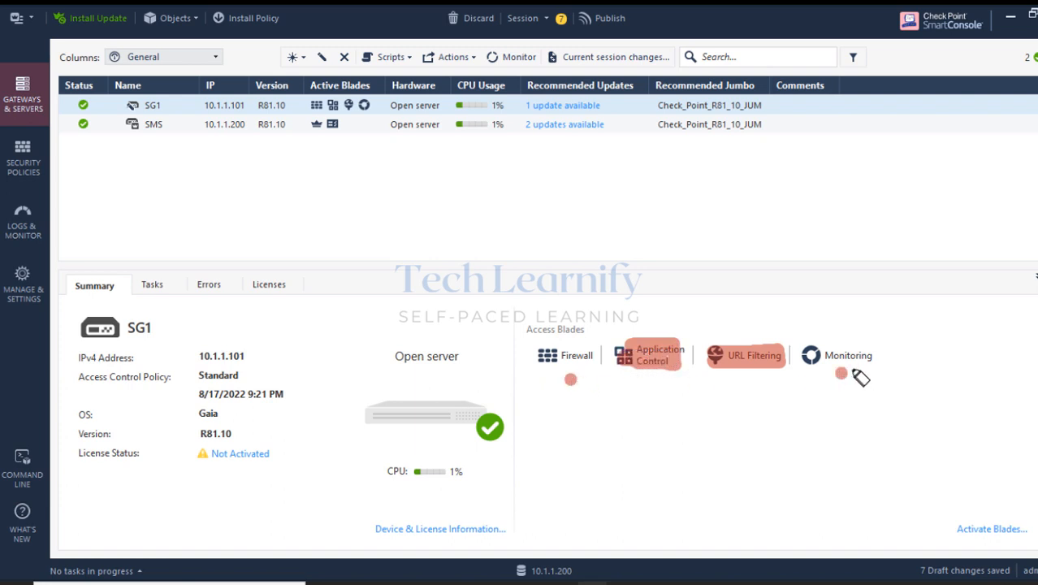
click(1036, 268)
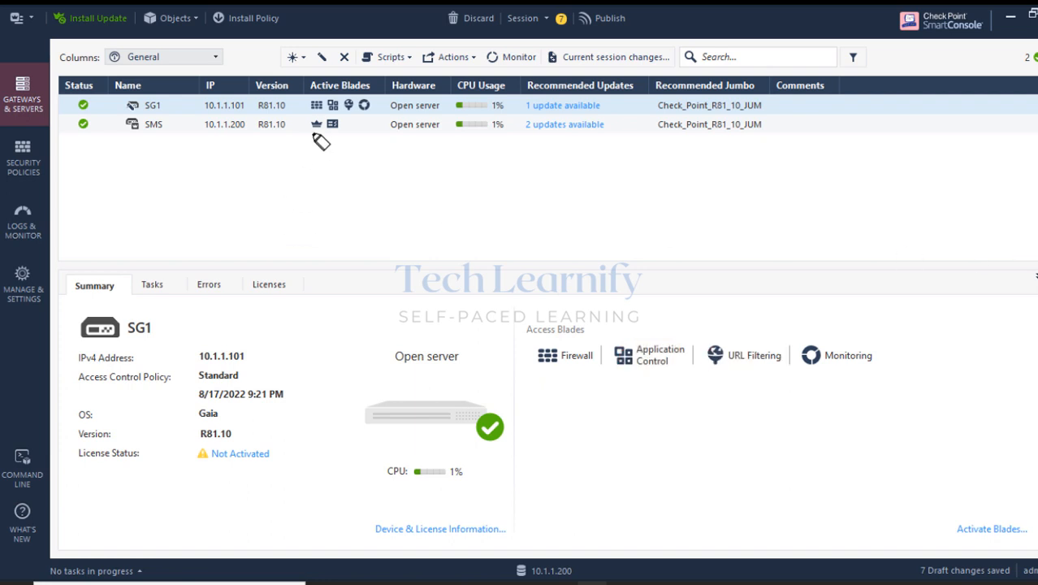
drag(301, 104, 368, 102)
click(1027, 165)
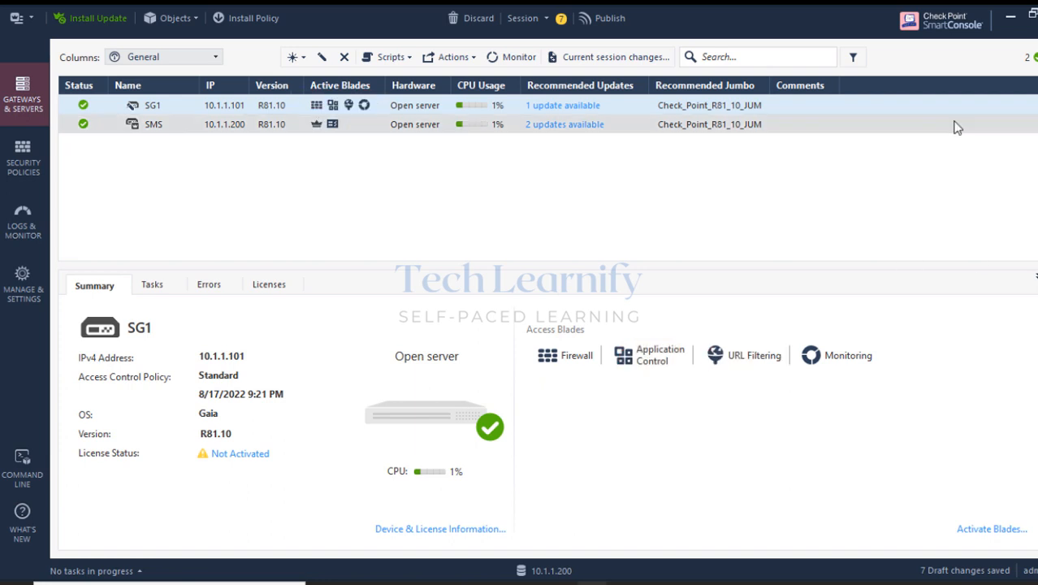
Add a new rule above the Predefined Rule in the HTTPS Inspection policy.
click(23, 162)
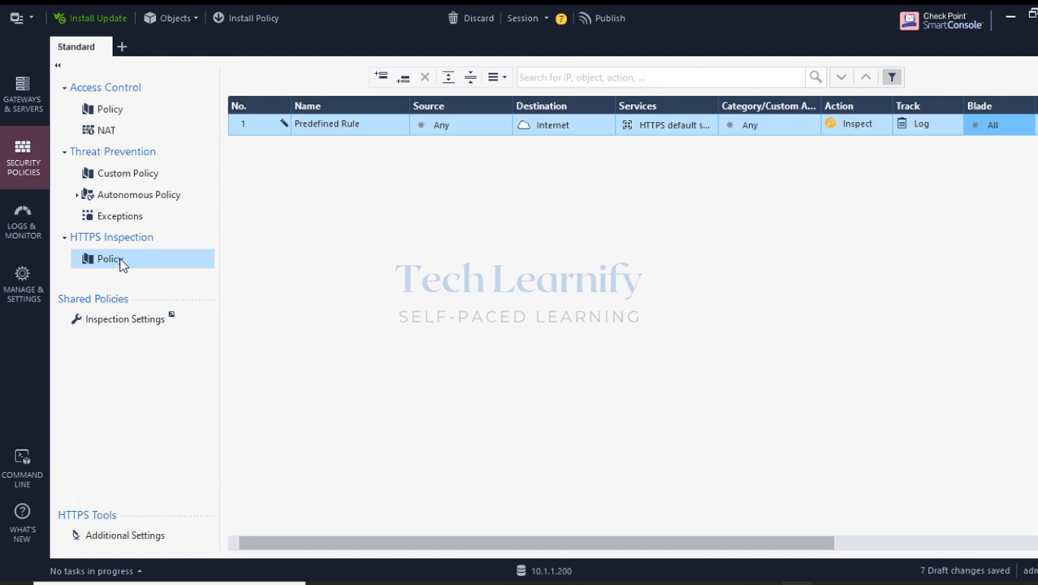
right_click(253, 124)
click(185, 138)
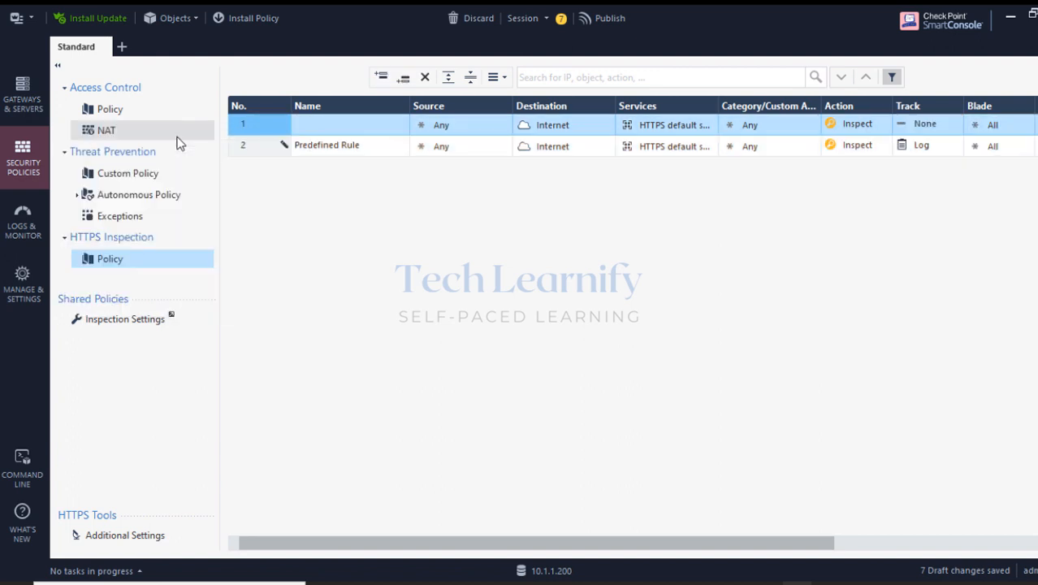
Name the new HTTPS Inspection rule "Do not Decrypt Finanacial and Health URLs Traffic".
click(324, 127)
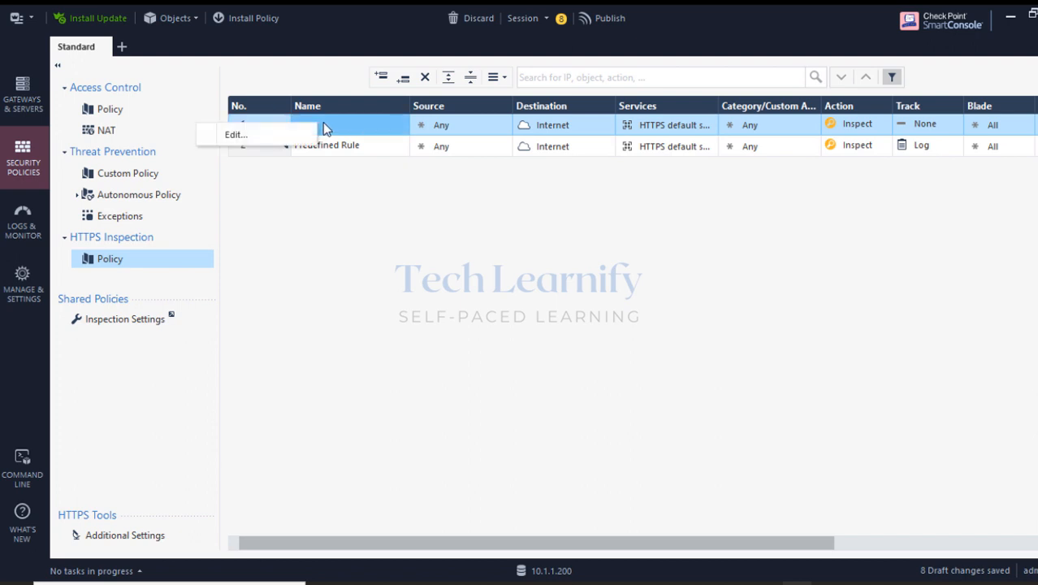
text(D)
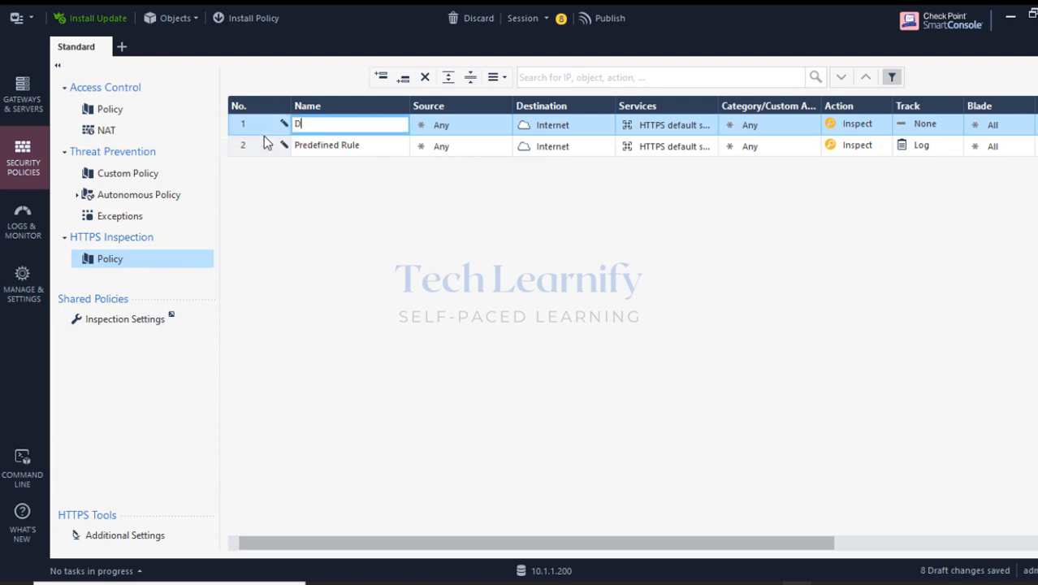
text(o not Decrypt Finanacial)
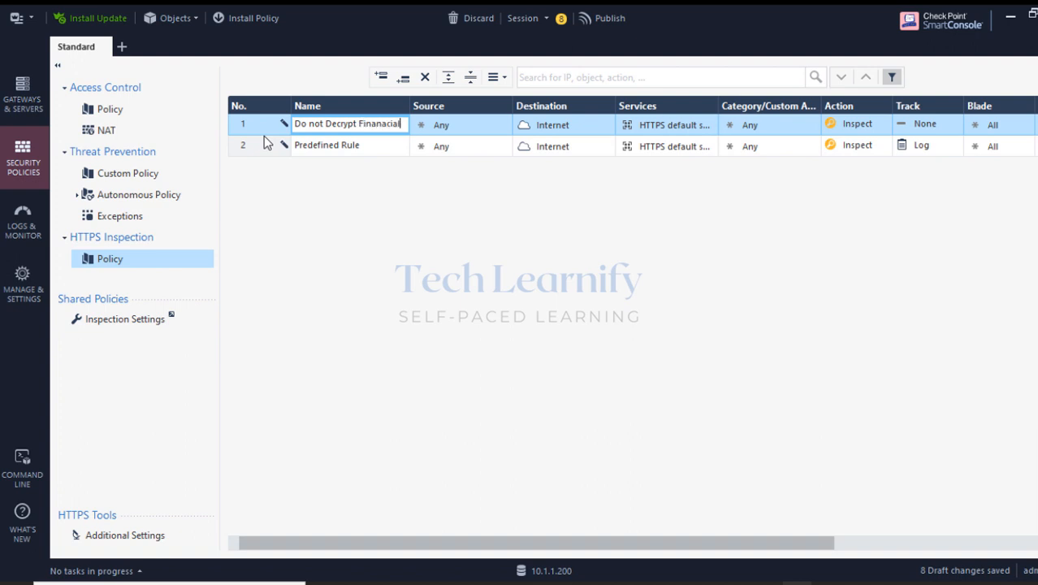
text( and H)
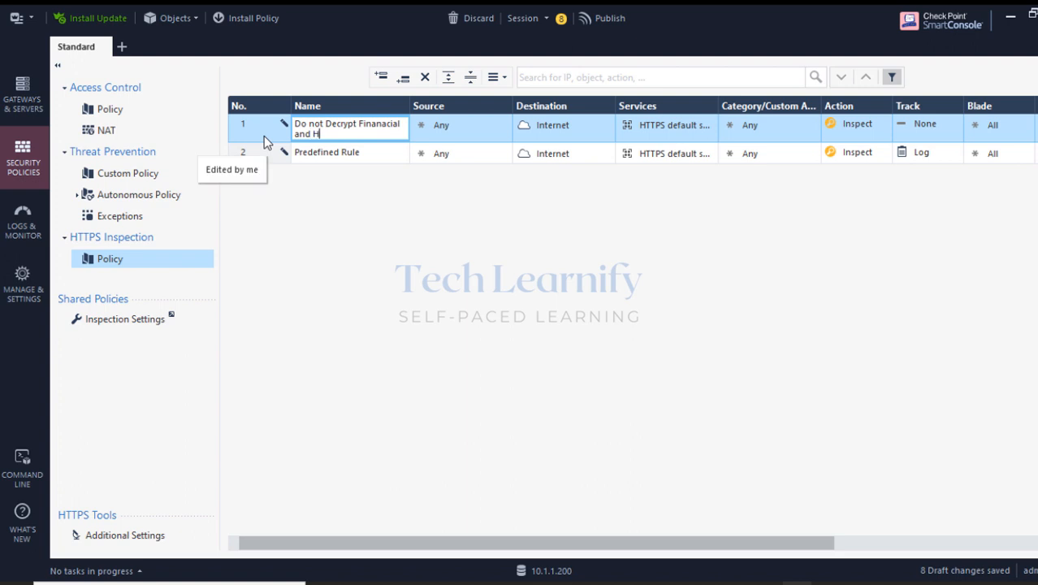
text(ealth URL)
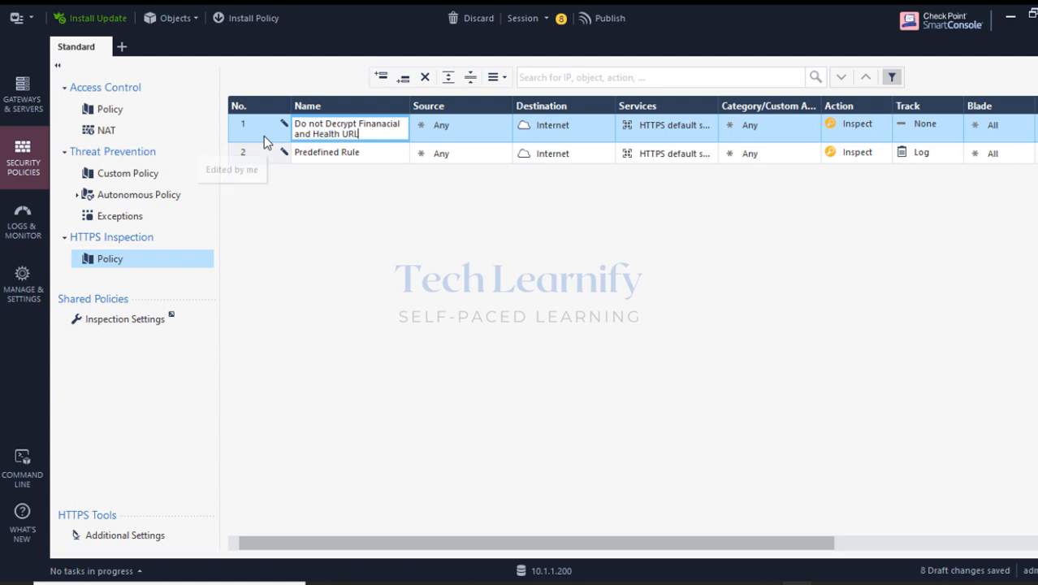
text(s Traffic)
click(464, 136)
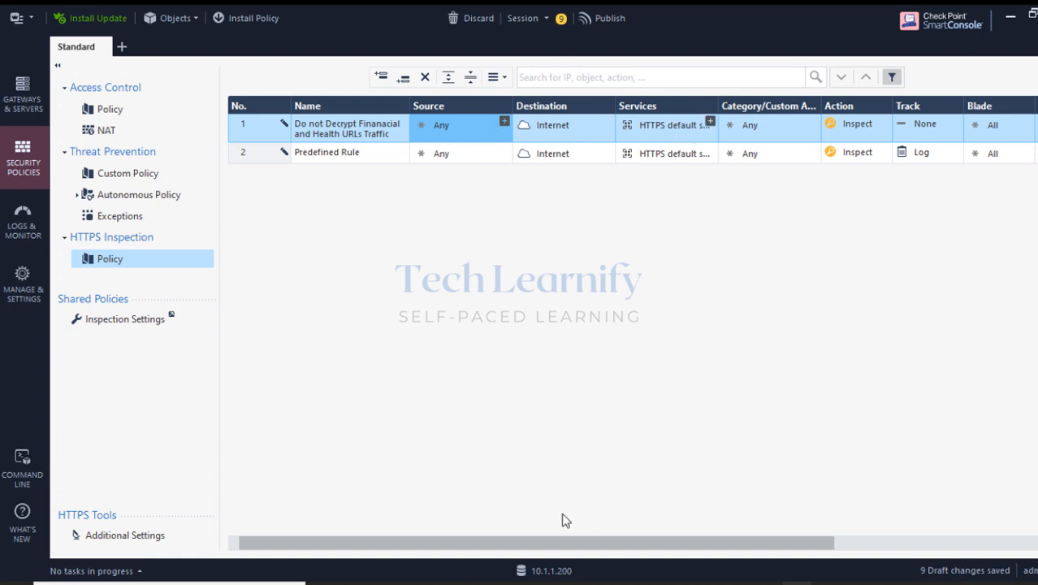
Add the Financial Services and Health categories to the category column of the first HTTPS Inspection rule.
drag(566, 545, 656, 539)
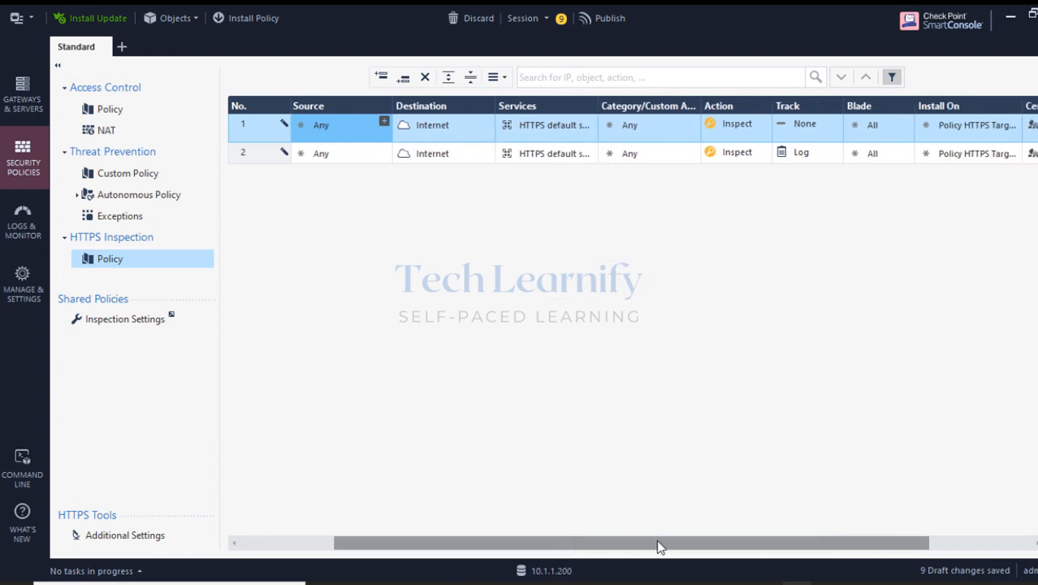
click(686, 128)
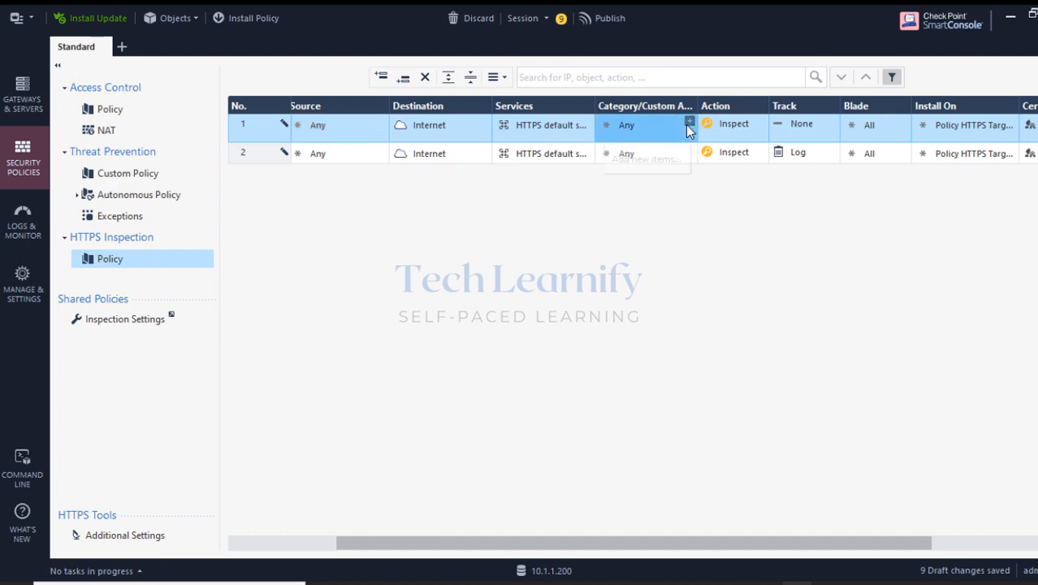
click(687, 126)
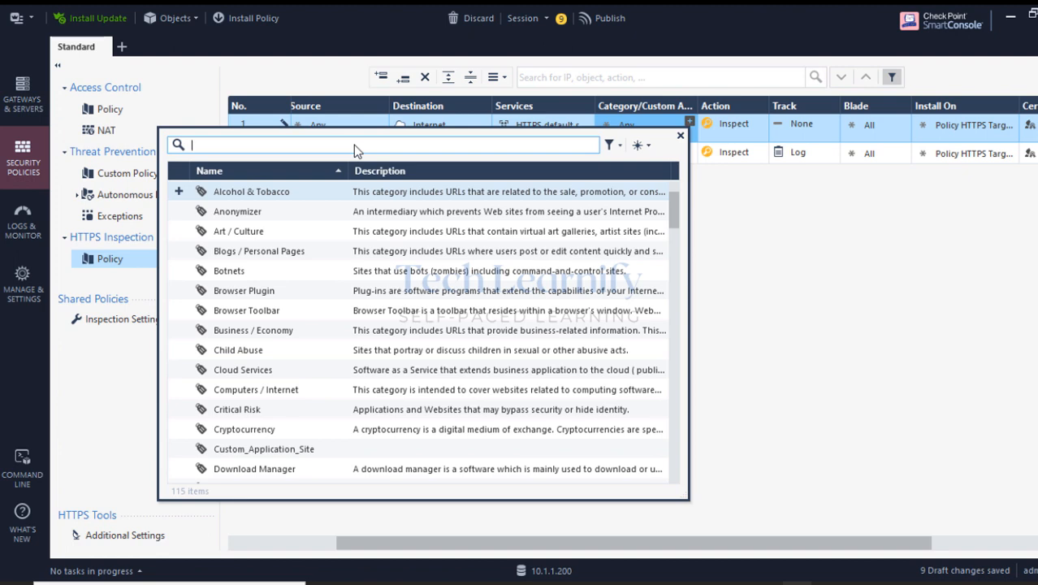
text(finan)
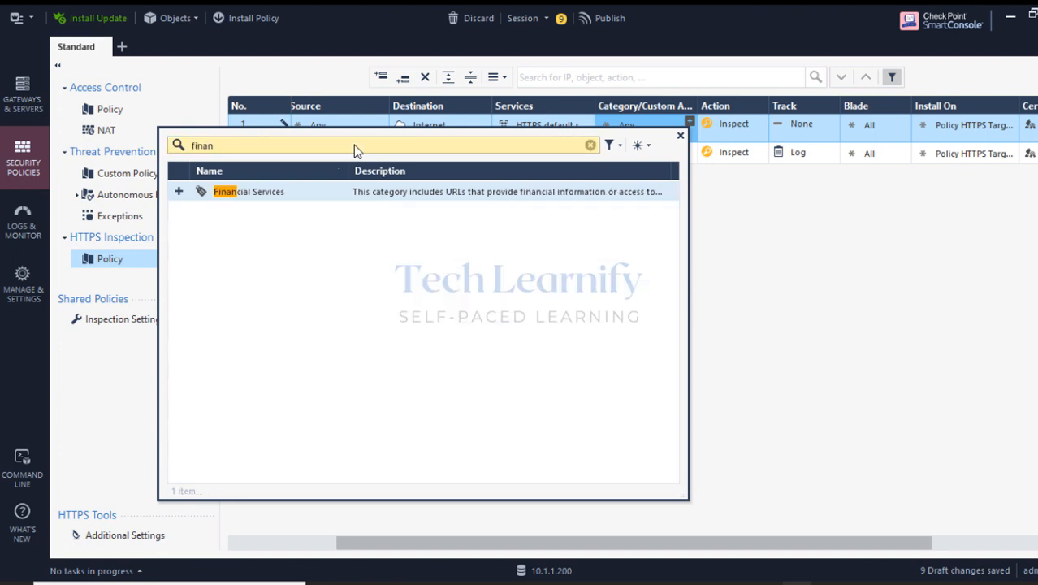
click(177, 193)
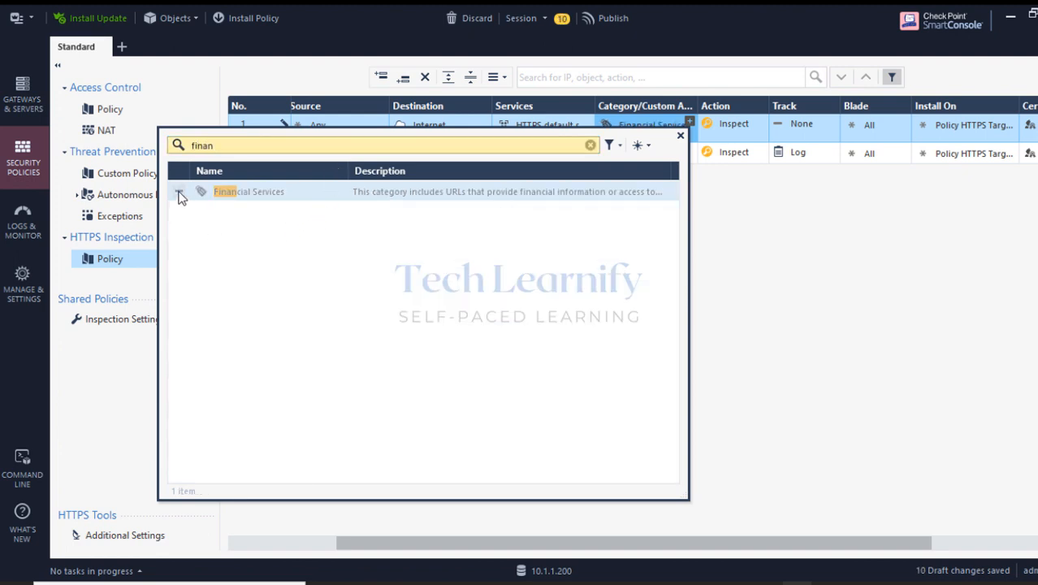
drag(220, 146, 181, 152)
text(heal)
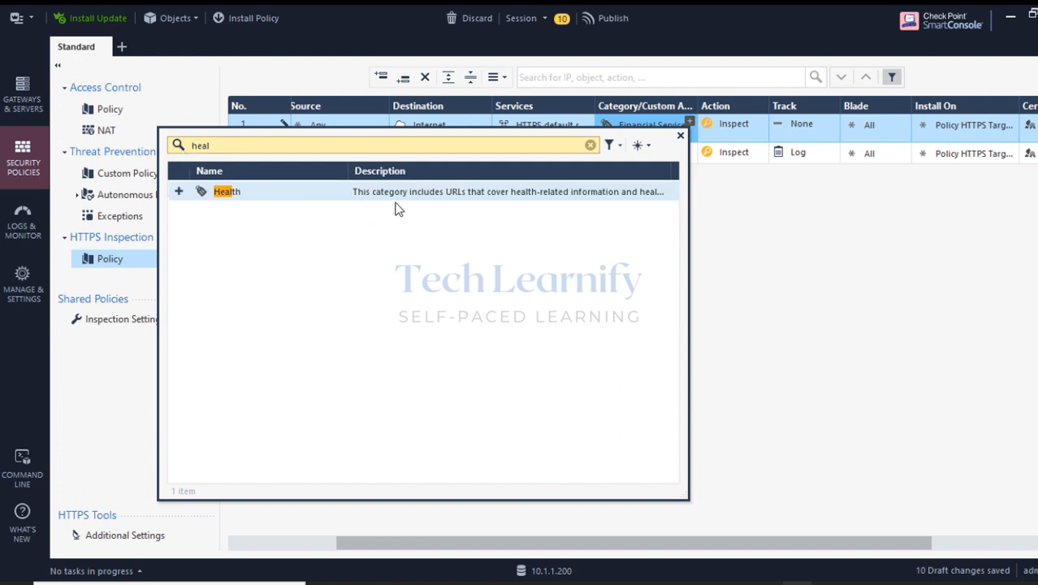
mouse_move(515, 200)
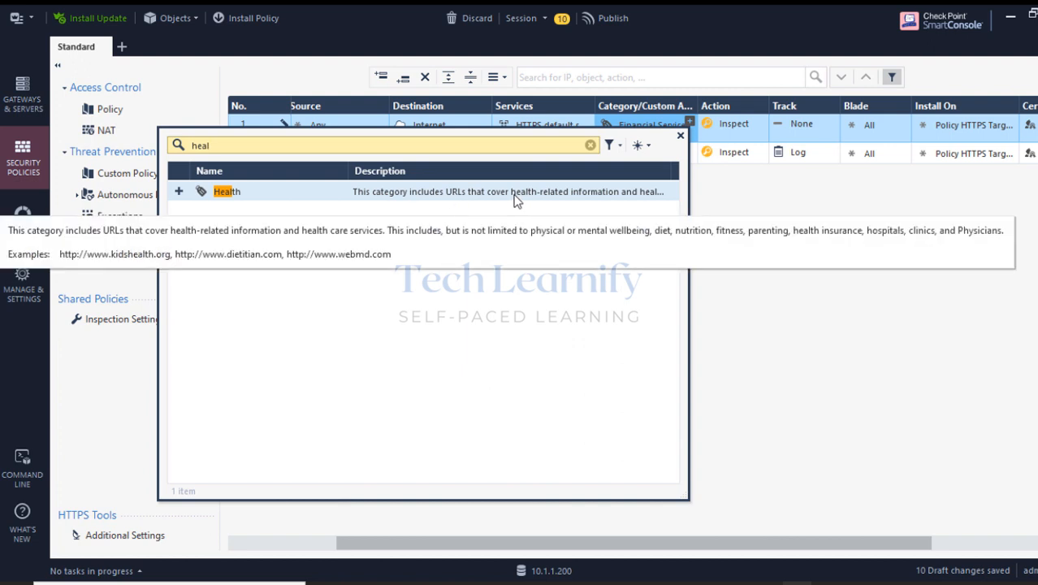
click(179, 192)
click(862, 299)
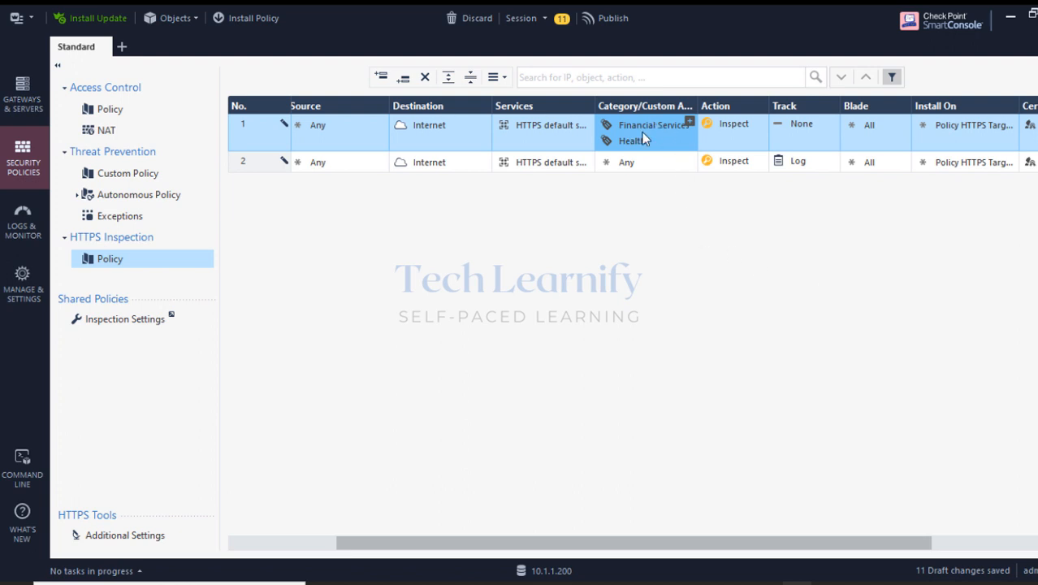
Set the action of the financial and health rule to Bypass and its tracking to None.
drag(604, 550, 644, 551)
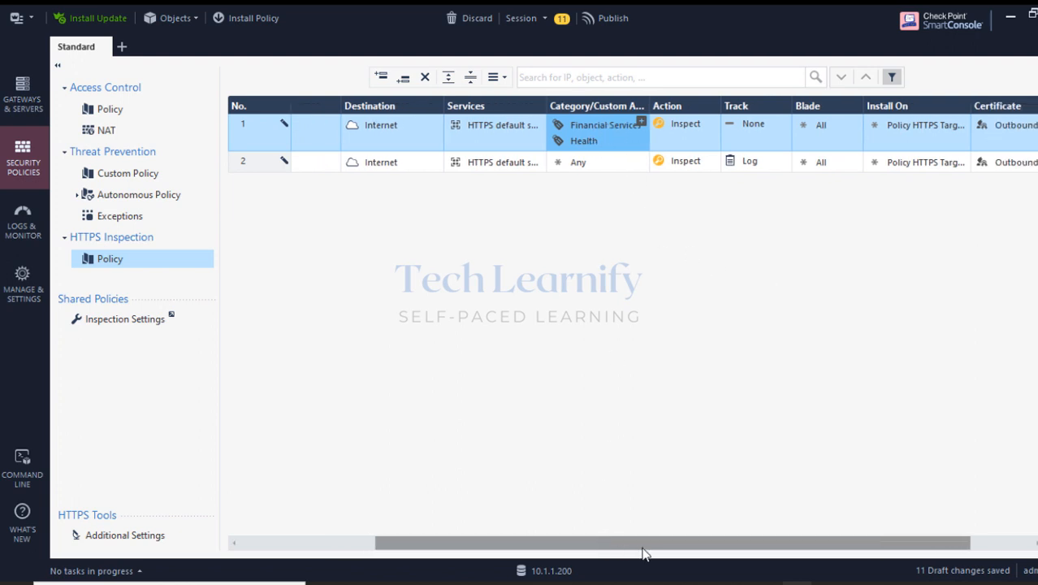
click(714, 122)
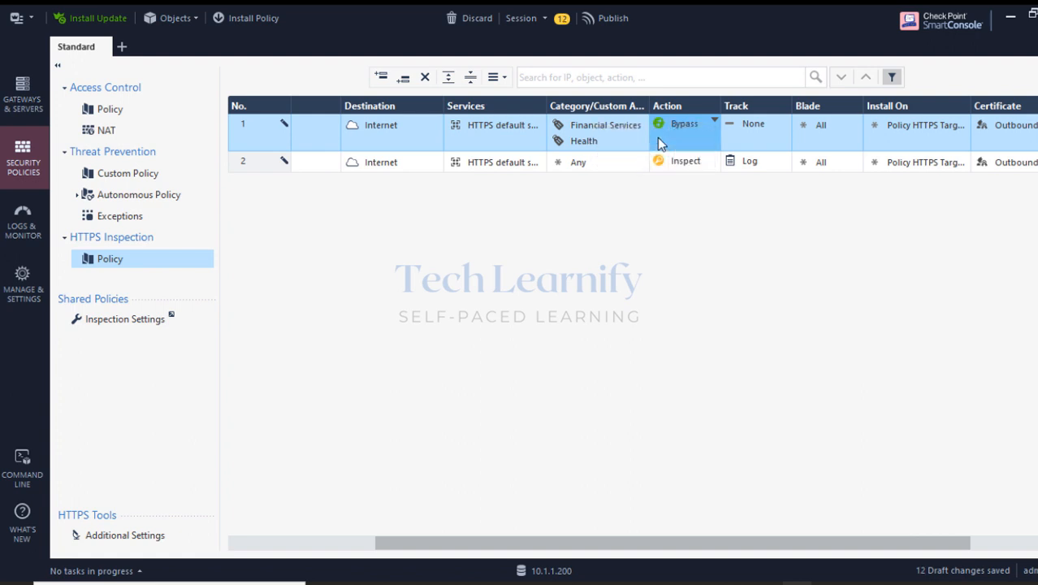
click(759, 123)
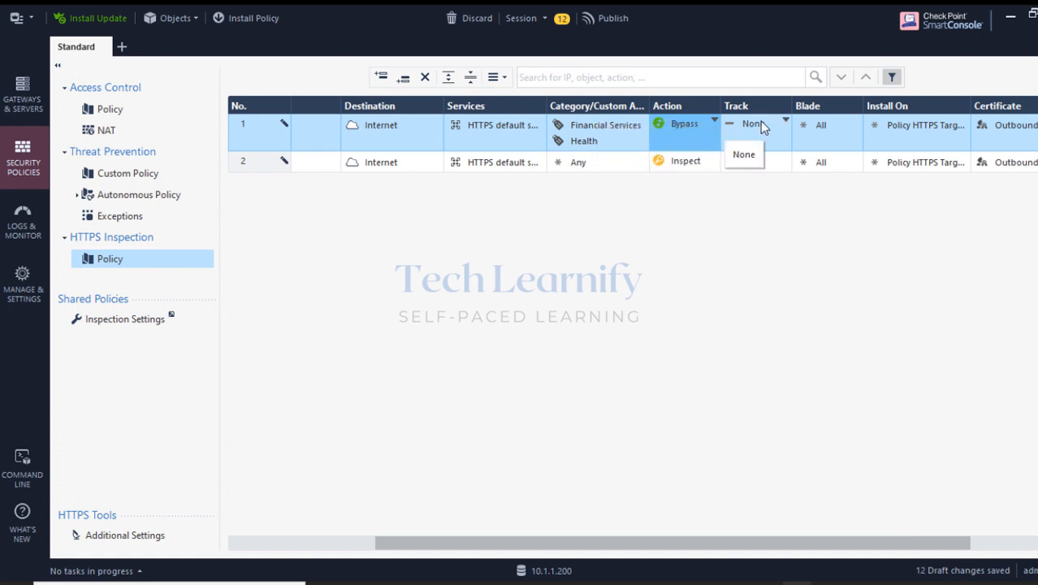
click(743, 161)
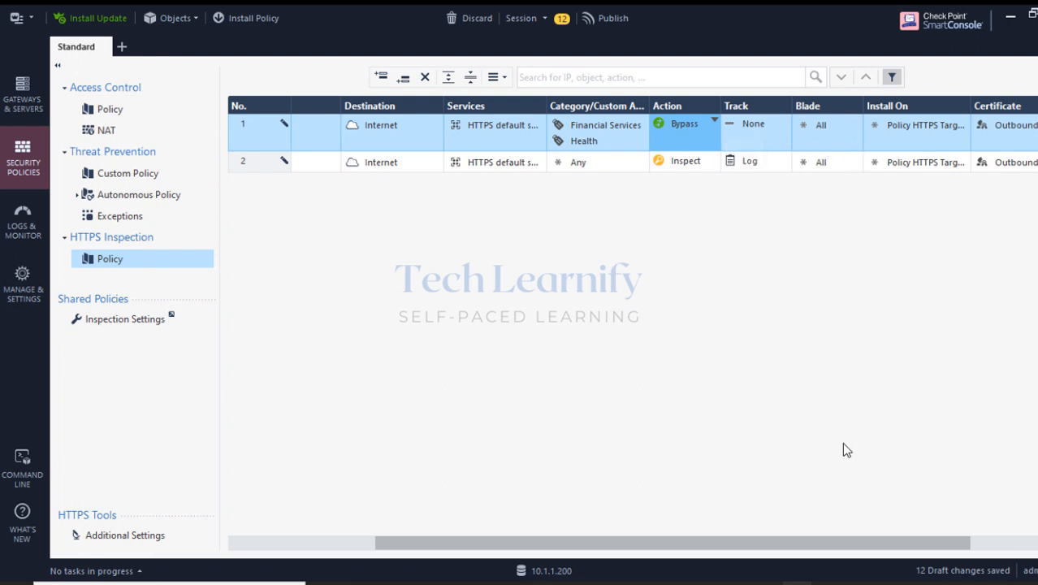
Set the install target of the financial and health bypass rule to gateway SG1.
drag(819, 552, 926, 552)
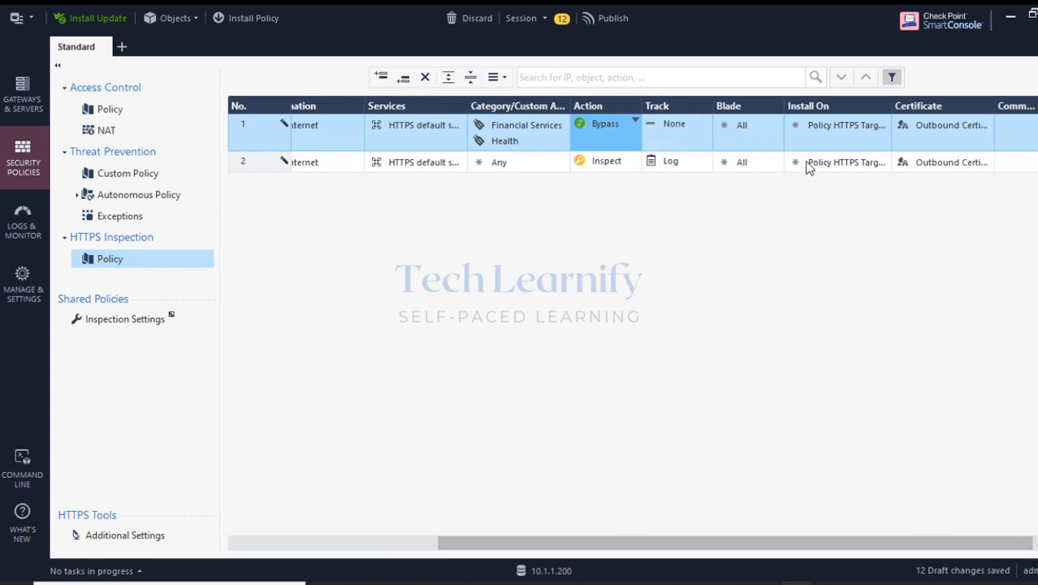
click(883, 121)
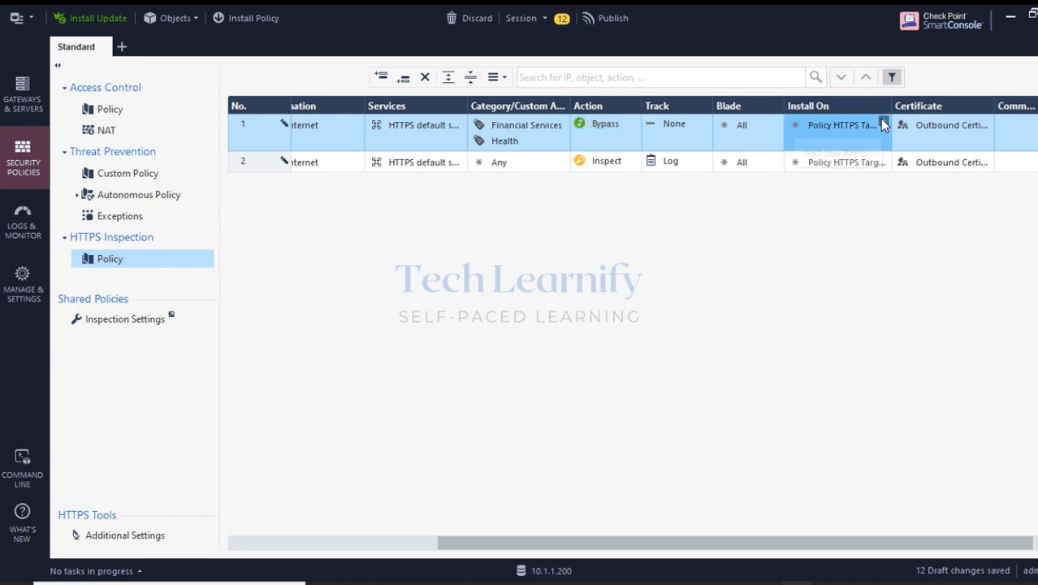
mouse_move(409, 182)
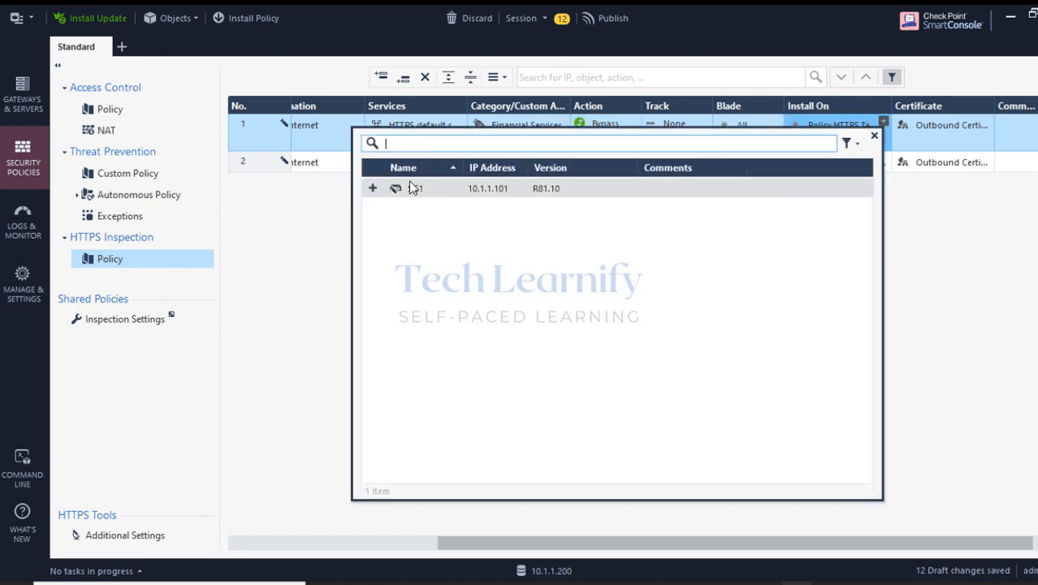
click(372, 190)
click(315, 217)
Set the install target of the Predefined Rule to gateway SG1 and check its certificate entry.
click(882, 158)
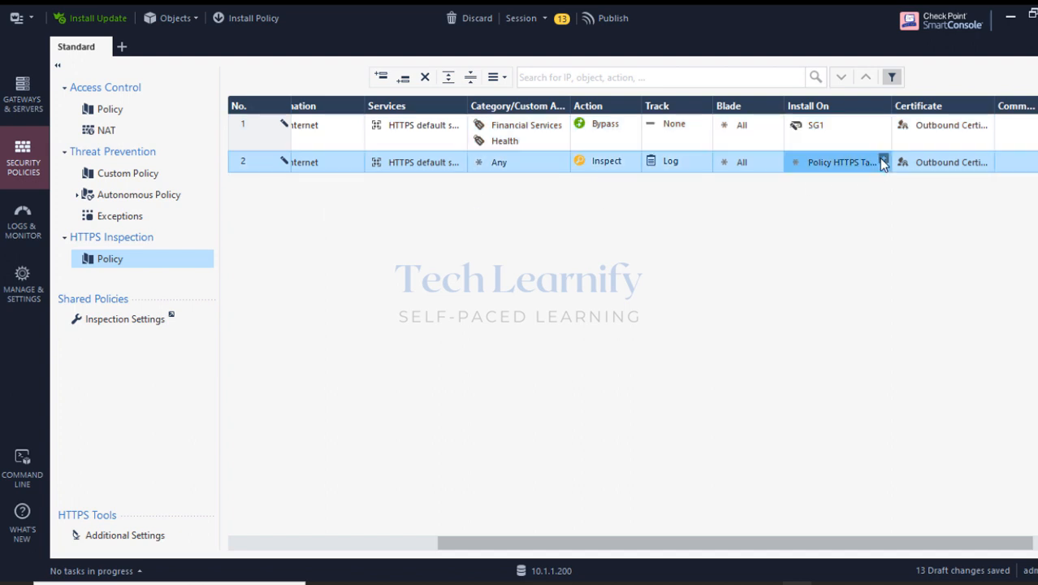
click(373, 229)
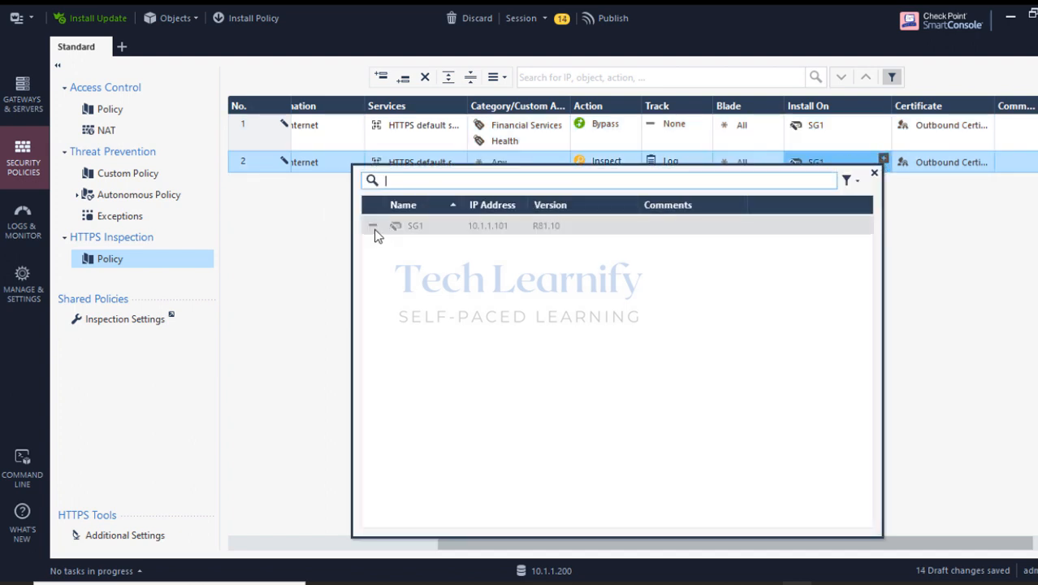
click(329, 256)
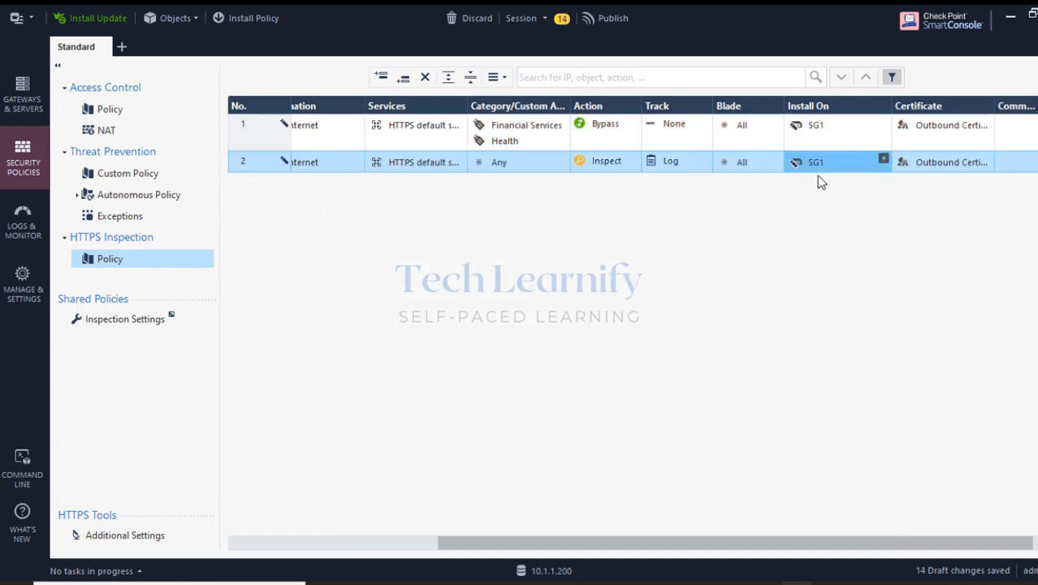
click(928, 140)
click(928, 166)
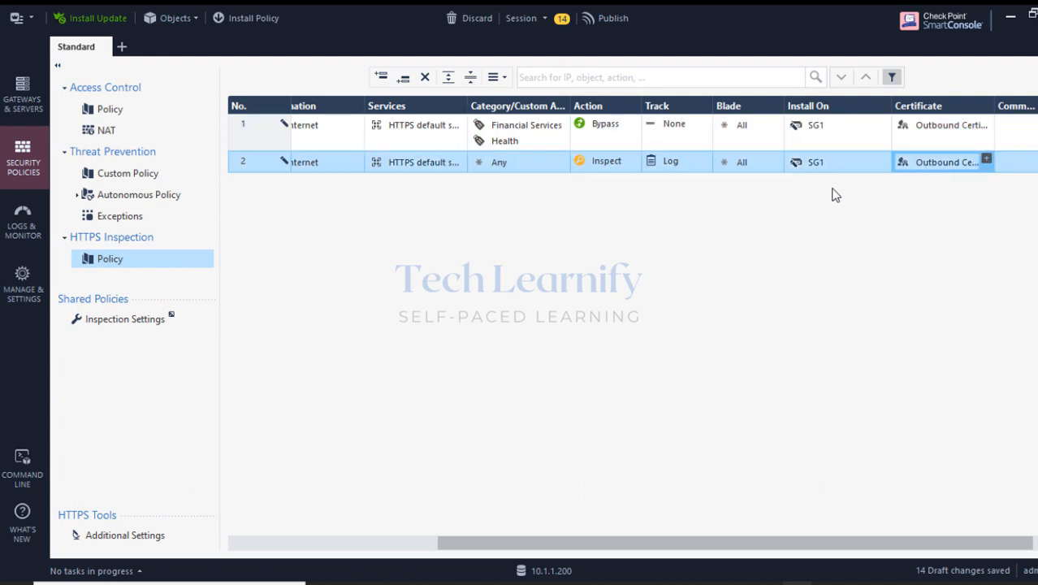
drag(479, 545, 220, 547)
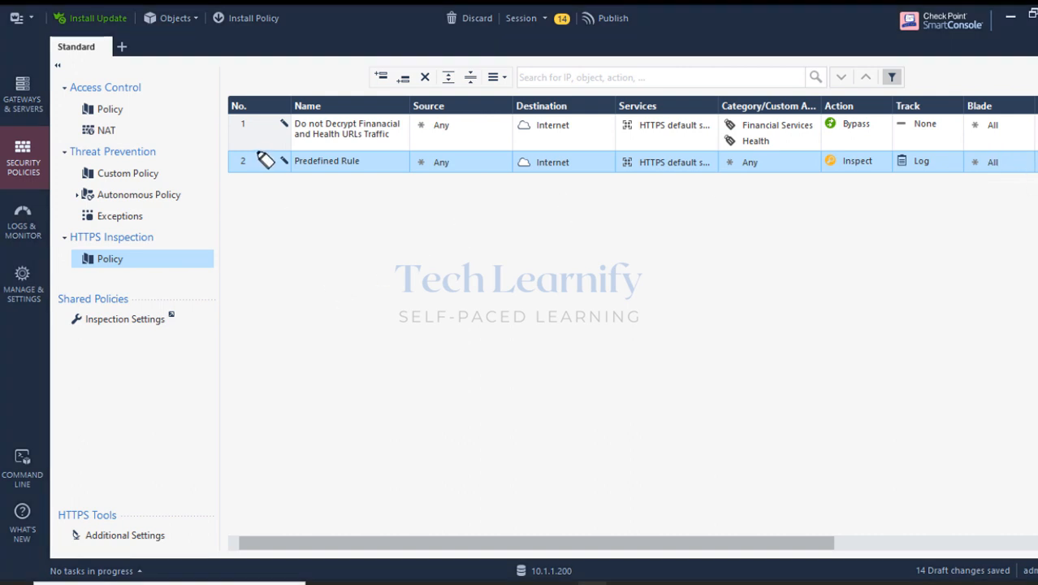
drag(301, 126, 390, 128)
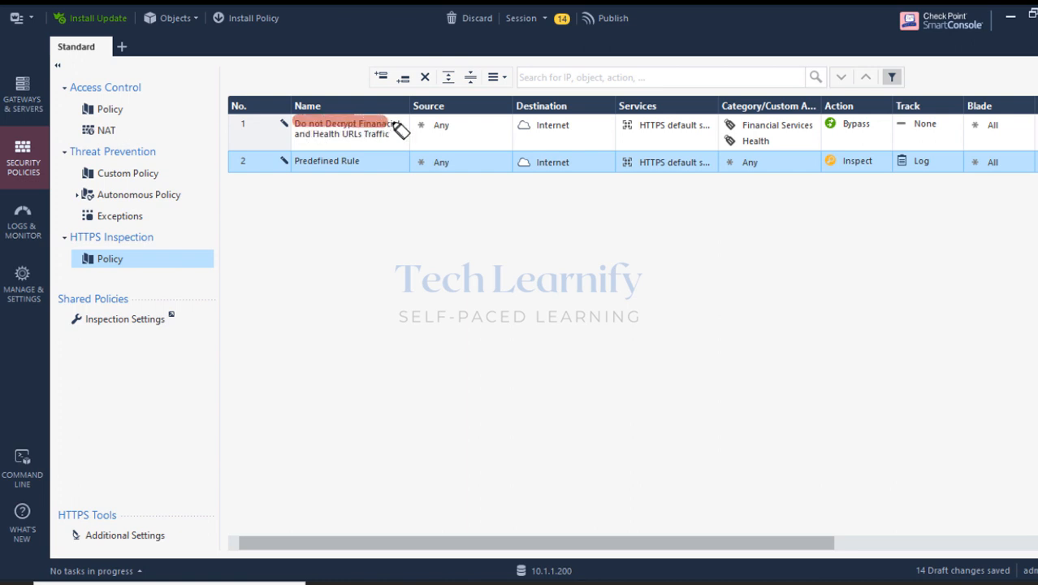
drag(302, 135, 387, 134)
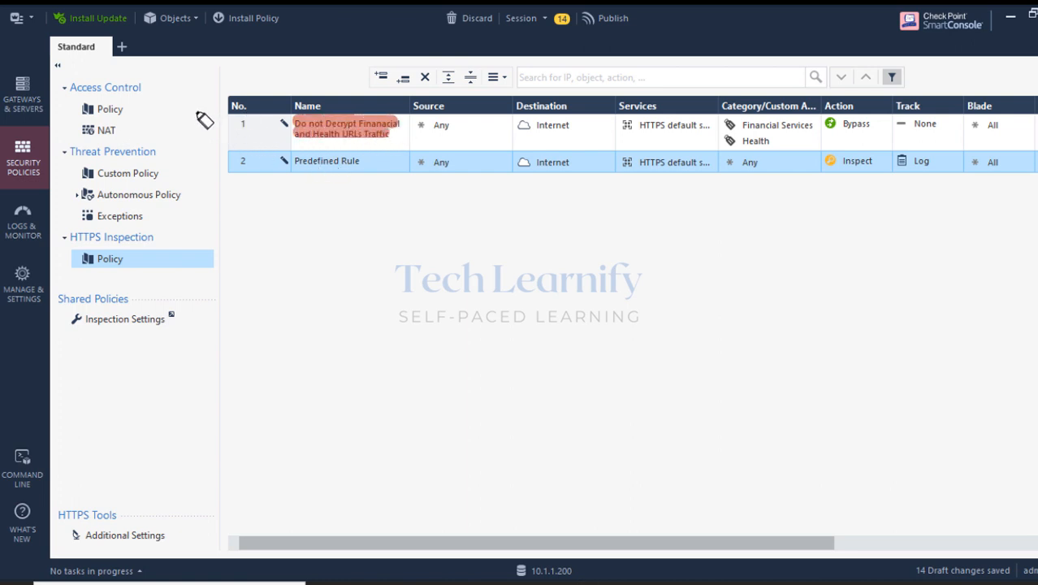
drag(188, 113, 284, 92)
mouse_move(253, 130)
mouse_down()
mouse_move(256, 234)
mouse_move(233, 225)
mouse_move(261, 247)
mouse_up()
drag(280, 212, 264, 247)
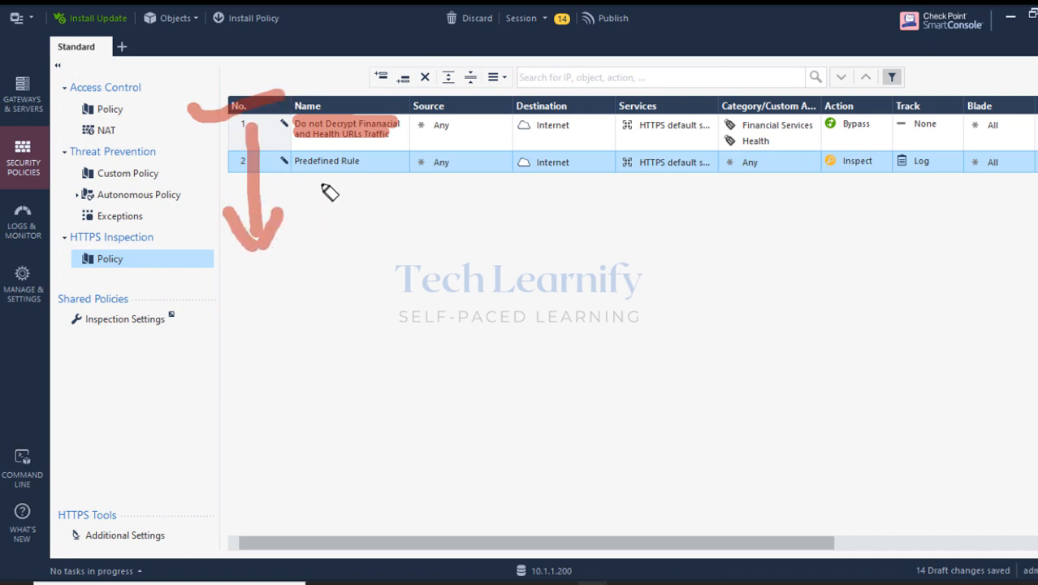
mouse_move(297, 168)
mouse_down()
mouse_move(359, 172)
mouse_move(299, 165)
mouse_up()
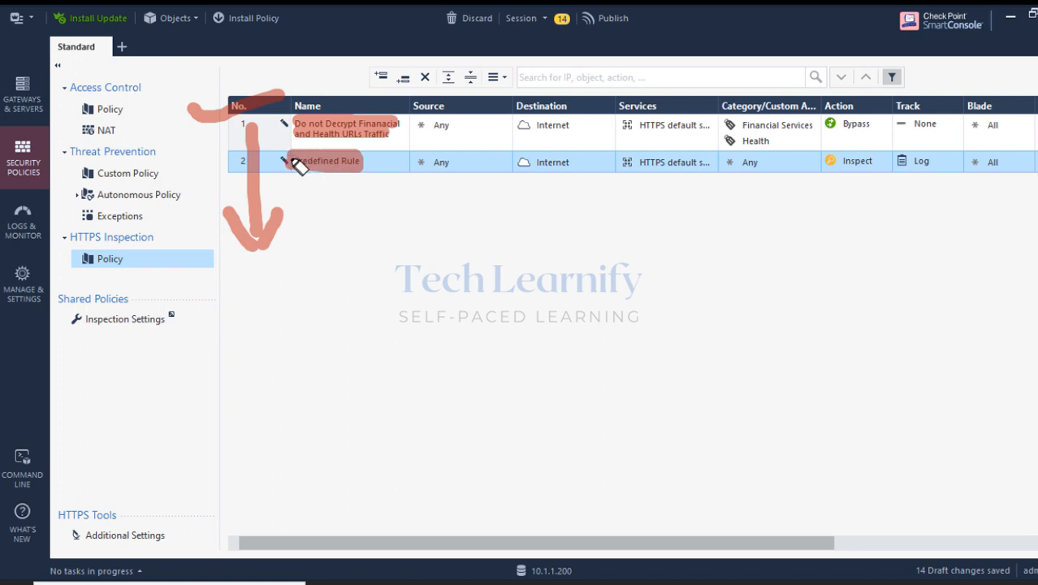
drag(827, 161, 876, 160)
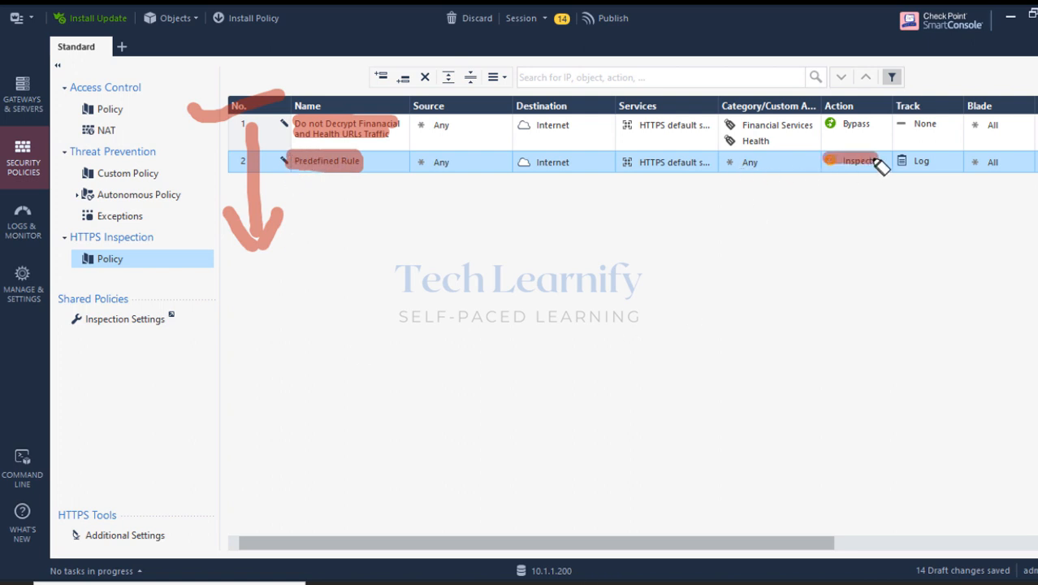
click(728, 161)
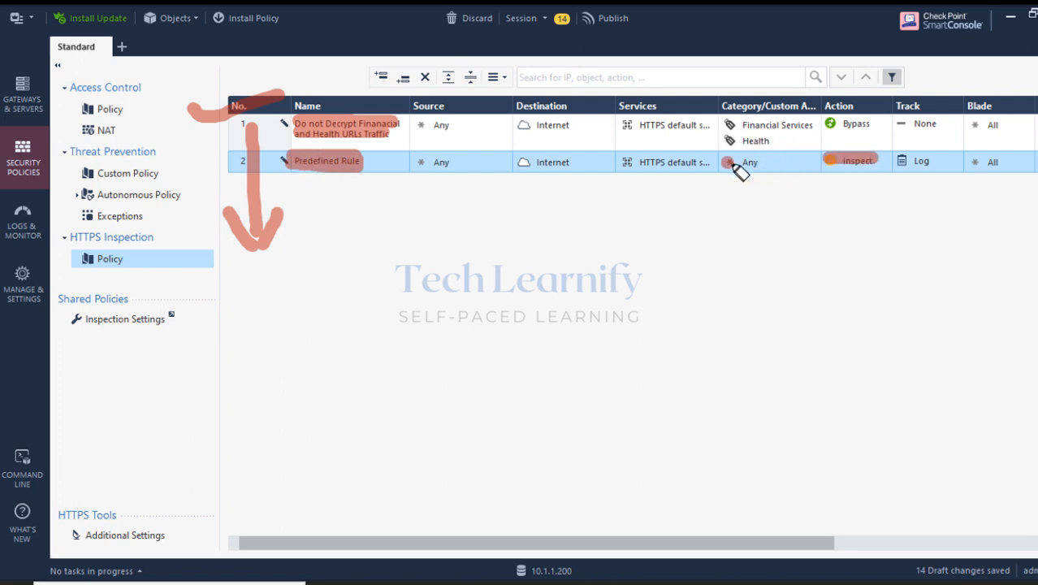
mouse_move(735, 167)
mouse_down()
mouse_move(770, 170)
mouse_move(729, 173)
mouse_move(769, 161)
mouse_move(714, 174)
mouse_up()
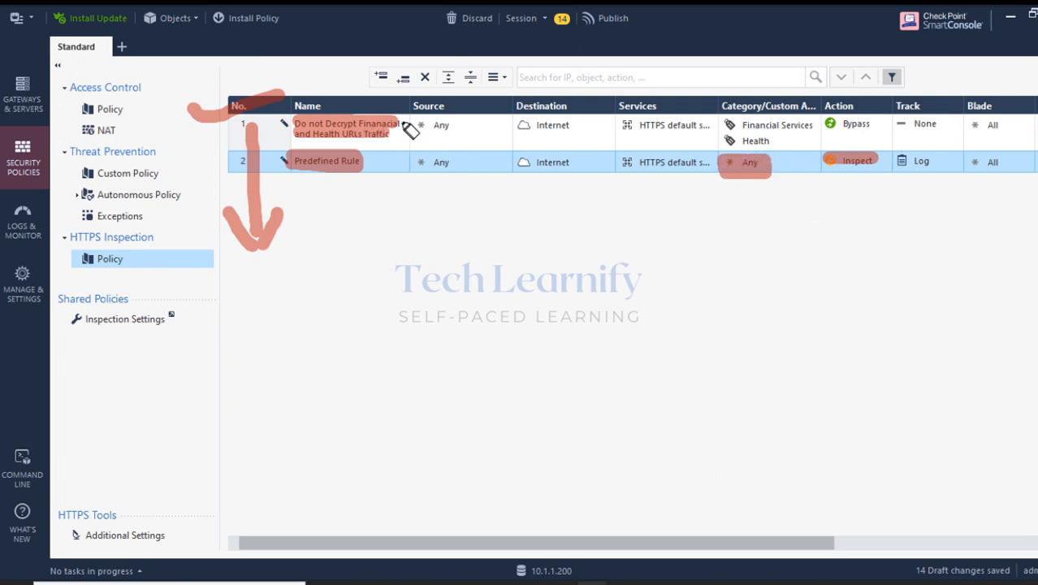
key(ctrl+shift+7)
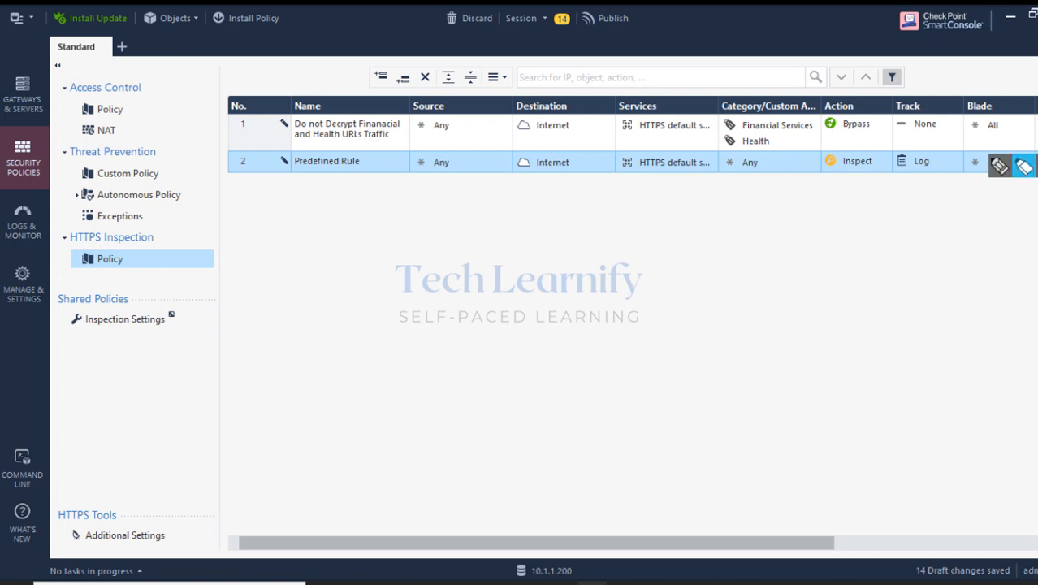
mouse_move(1036, 237)
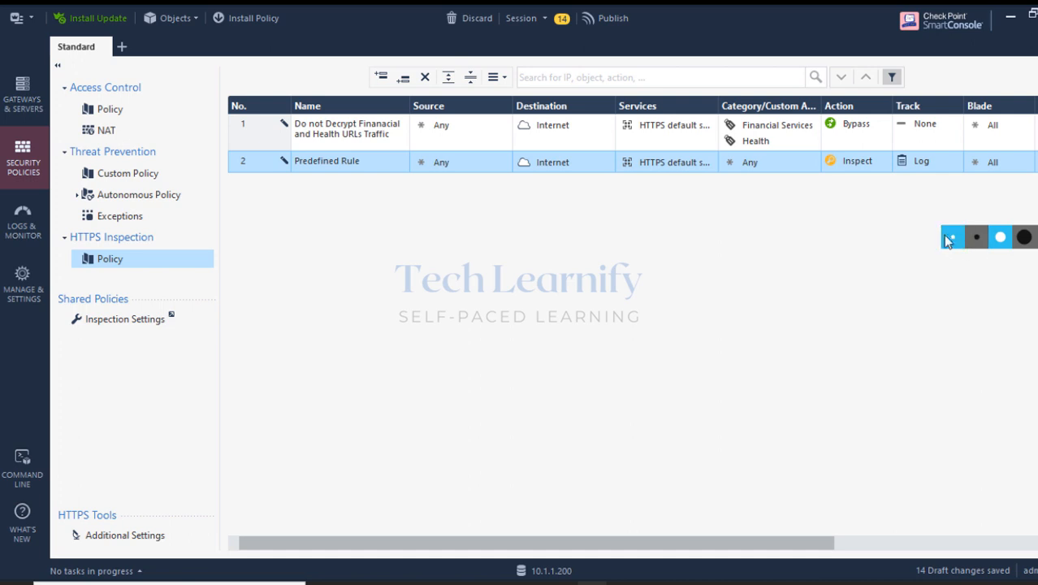
mouse_move(226, 107)
mouse_down()
mouse_move(225, 212)
mouse_move(236, 192)
mouse_move(210, 191)
mouse_up()
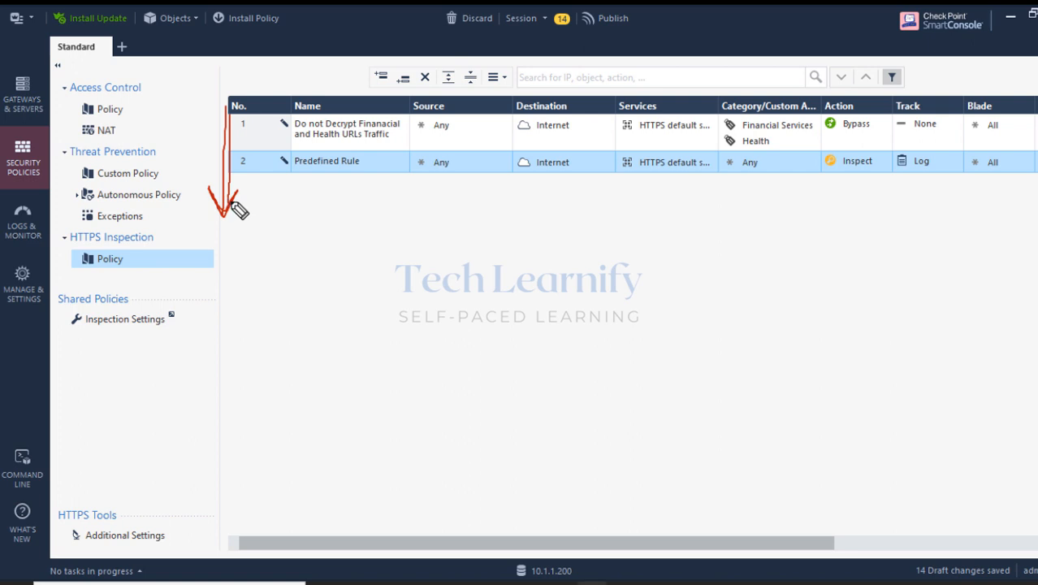
drag(213, 127, 276, 106)
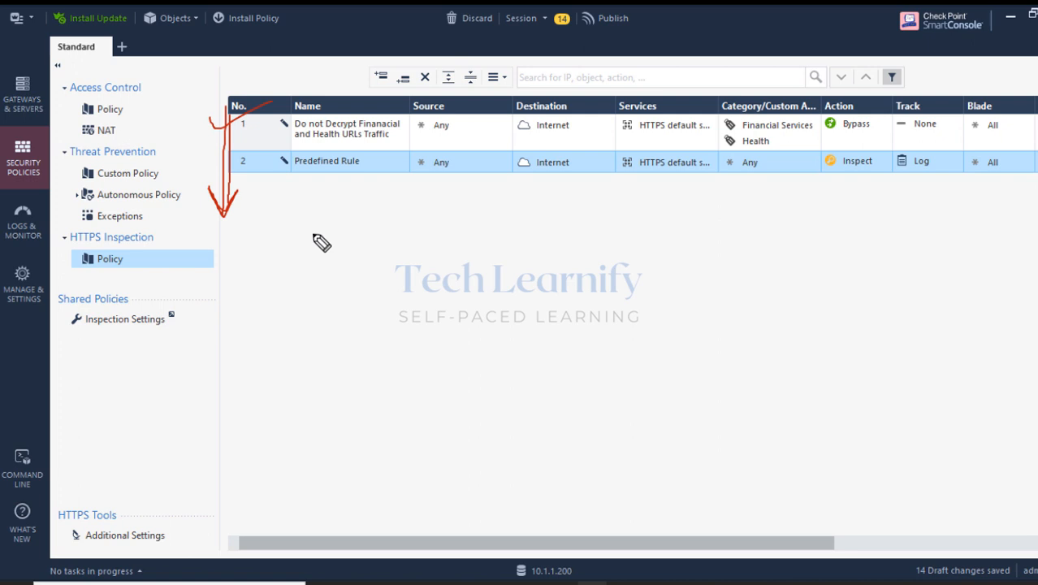
click(1026, 165)
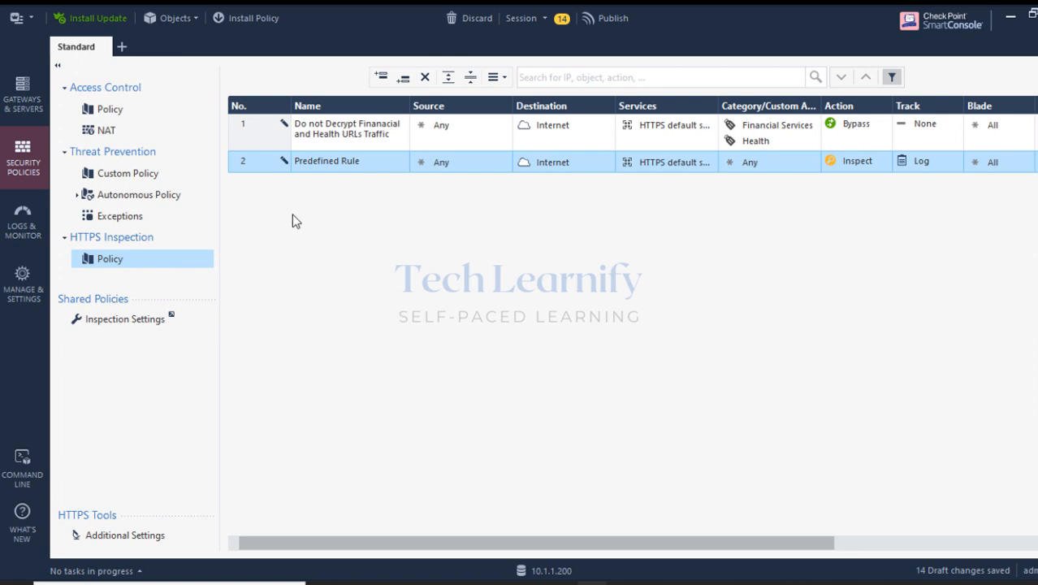
click(251, 140)
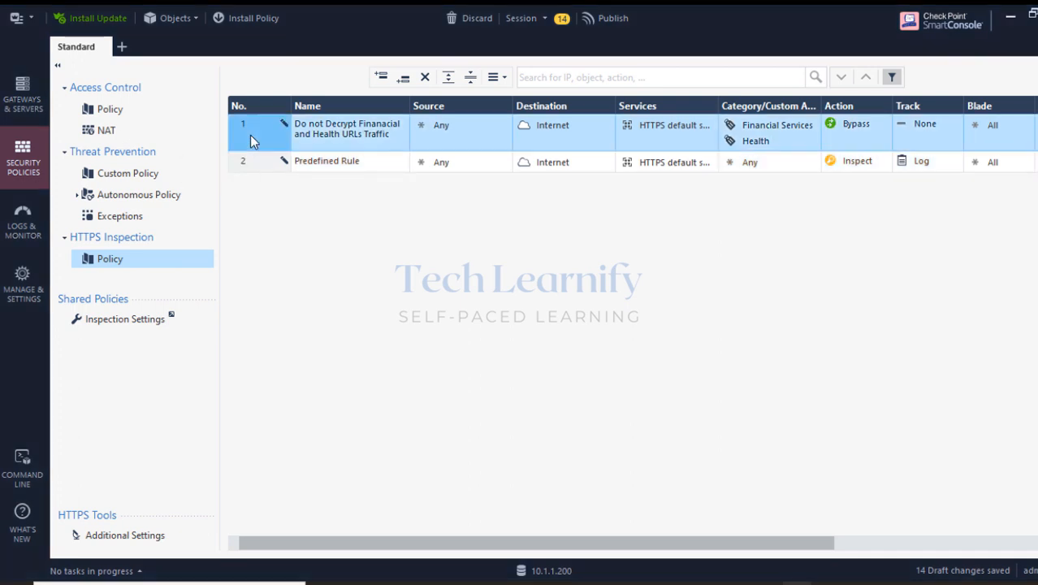
click(244, 167)
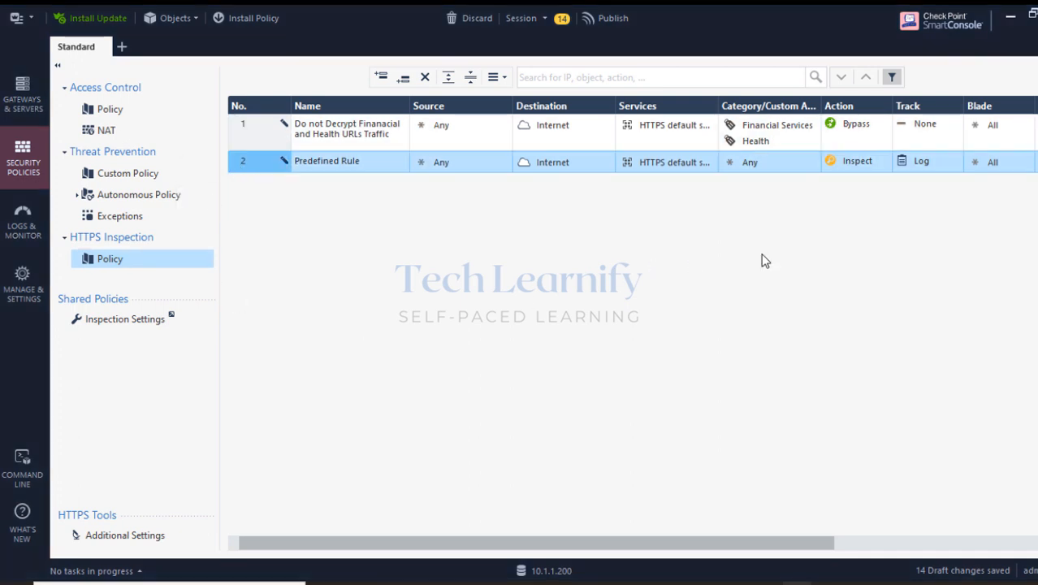
click(1025, 168)
mouse_move(1036, 237)
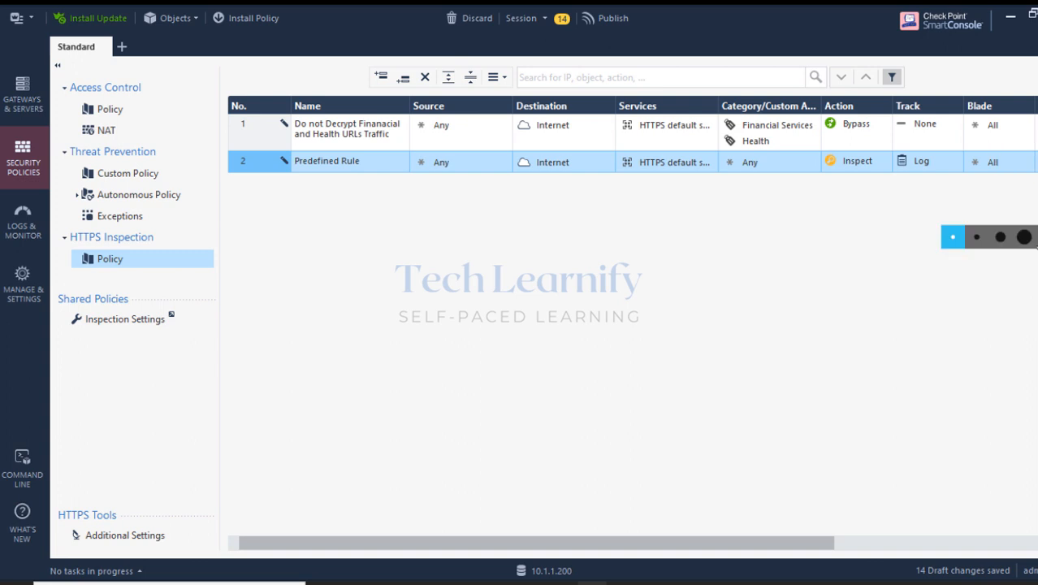
click(1004, 238)
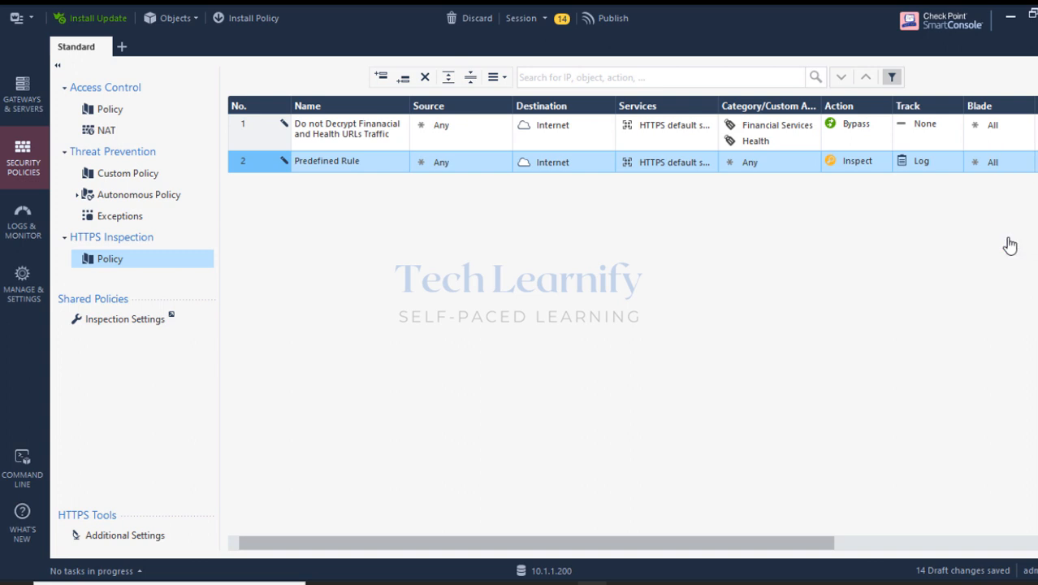
mouse_move(77, 541)
mouse_down()
mouse_move(157, 542)
mouse_move(158, 533)
mouse_move(67, 530)
mouse_move(71, 538)
mouse_up()
mouse_move(52, 391)
mouse_down()
mouse_move(128, 405)
mouse_move(109, 498)
mouse_move(130, 496)
mouse_move(140, 479)
mouse_up()
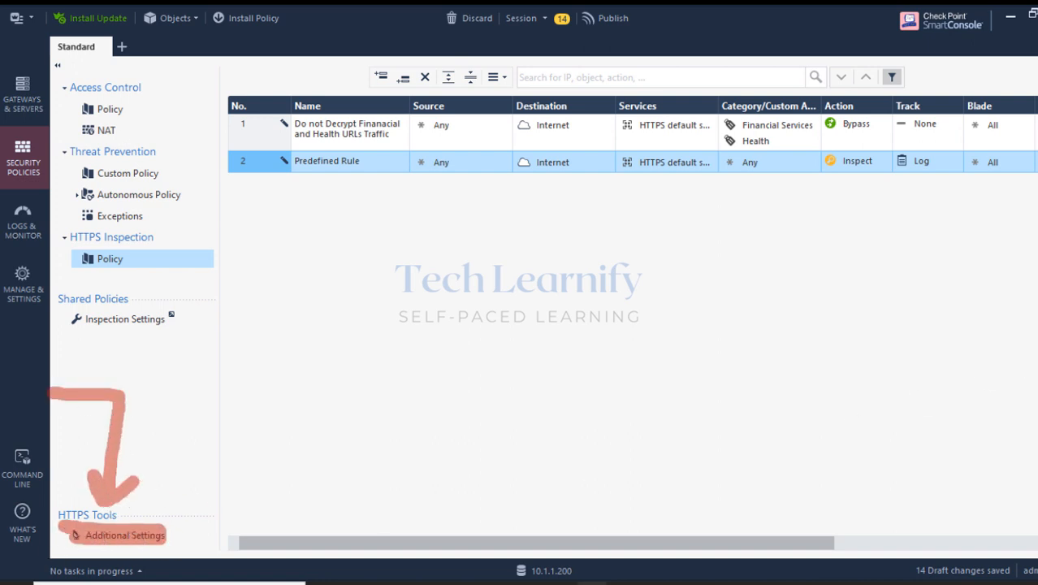
click(1023, 289)
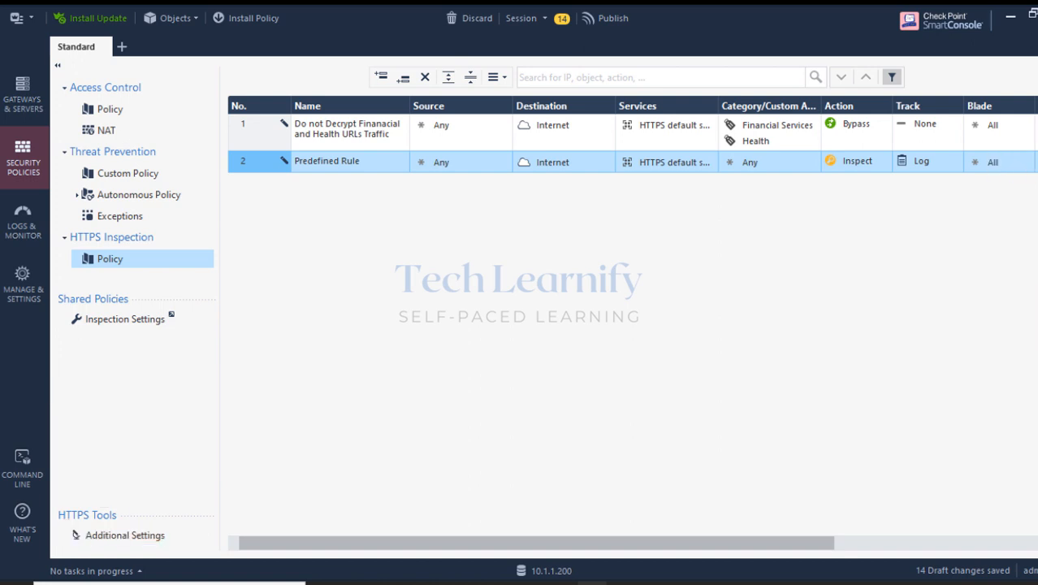
Open the HTTPS Inspection additional settings in SmartDashboard.
click(135, 534)
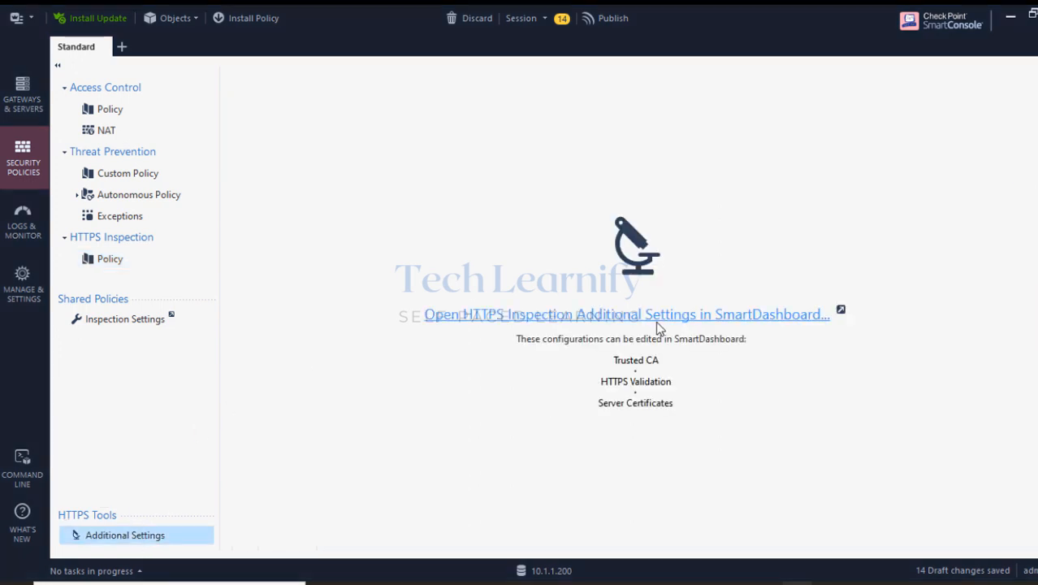
click(1007, 169)
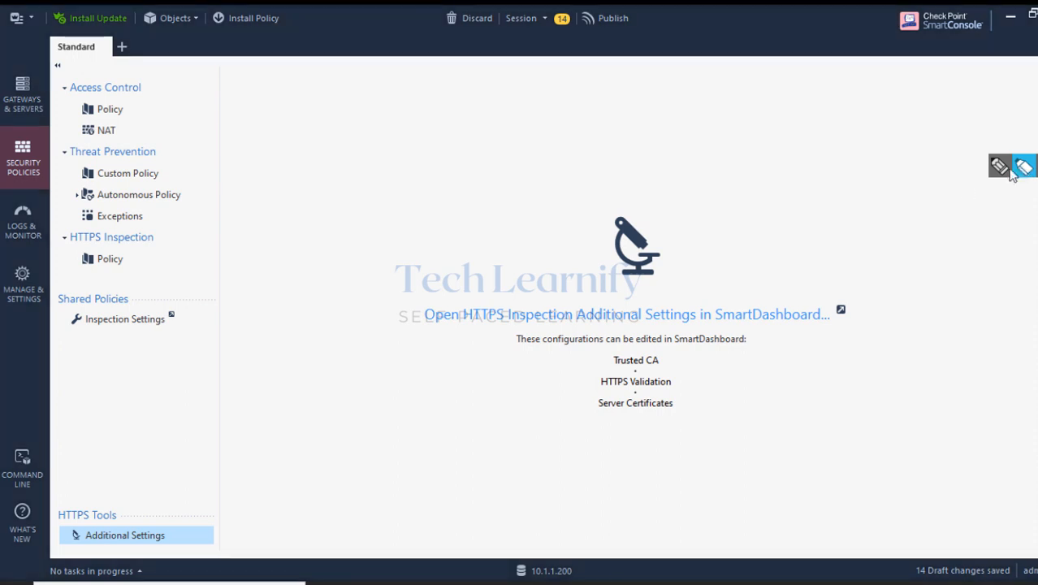
mouse_move(438, 326)
mouse_down()
mouse_move(842, 330)
mouse_move(834, 308)
mouse_move(447, 328)
mouse_move(774, 319)
mouse_up()
key(Escape)
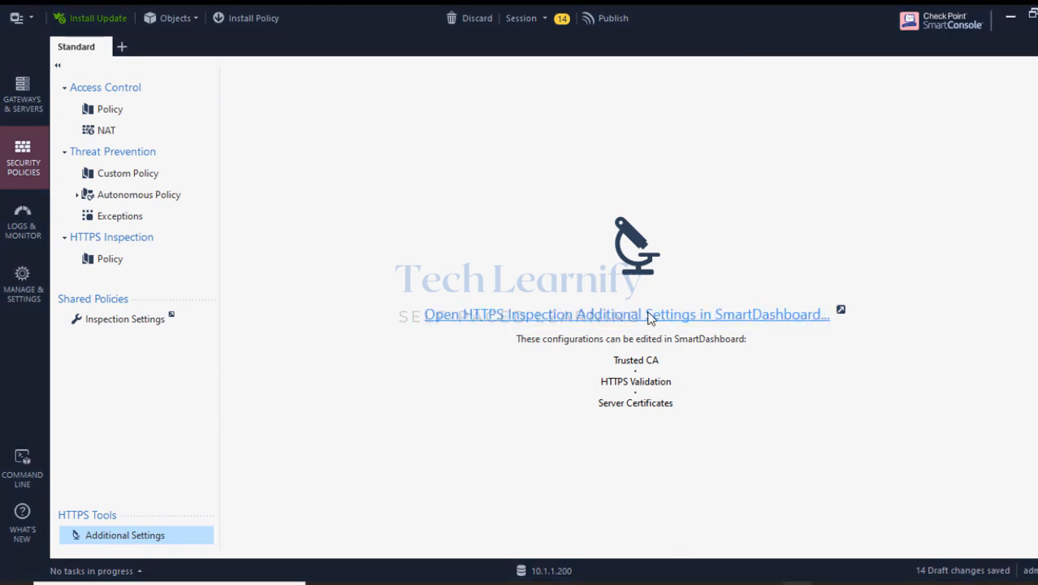
click(649, 318)
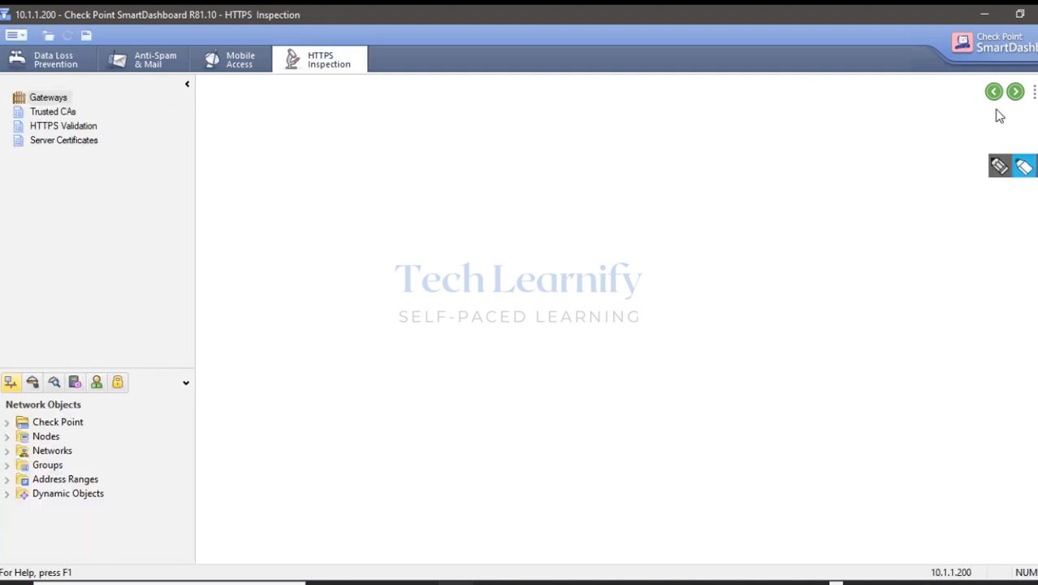
mouse_move(1036, 166)
click(1001, 168)
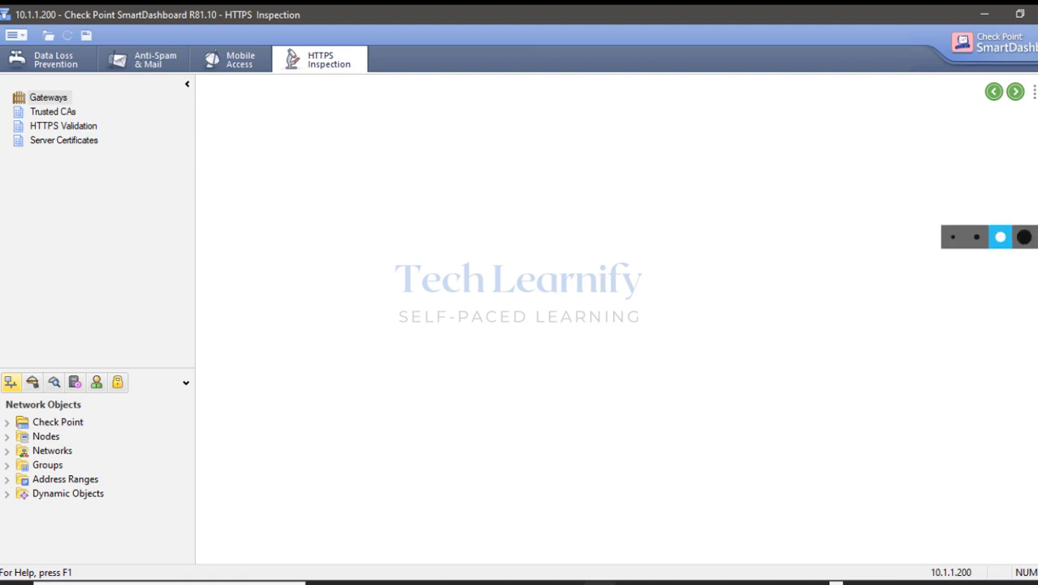
click(984, 243)
mouse_move(347, 43)
mouse_down()
mouse_move(288, 69)
mouse_move(373, 81)
mouse_move(336, 40)
mouse_up()
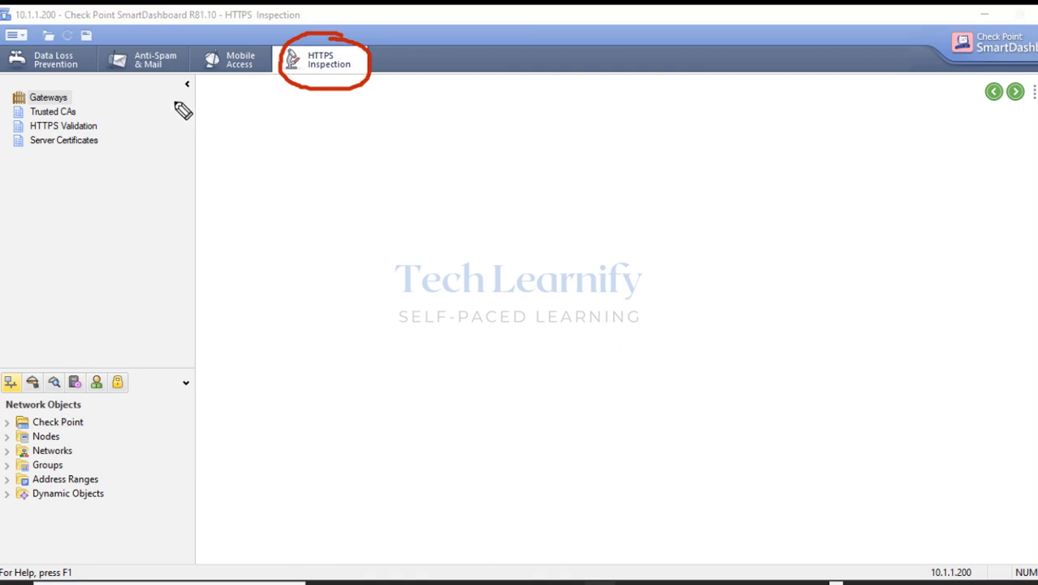
drag(42, 78, 71, 78)
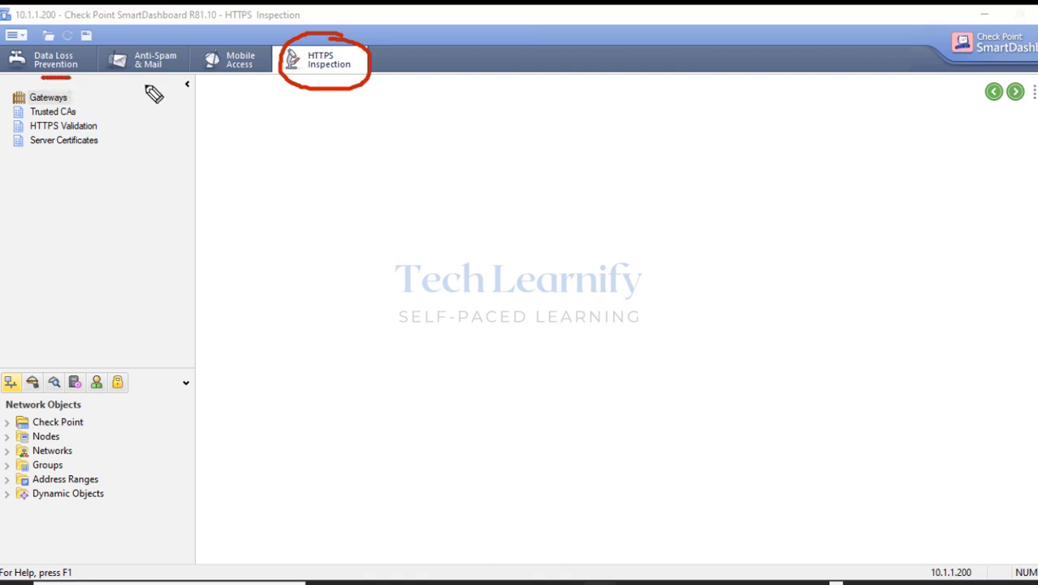
drag(137, 78, 251, 80)
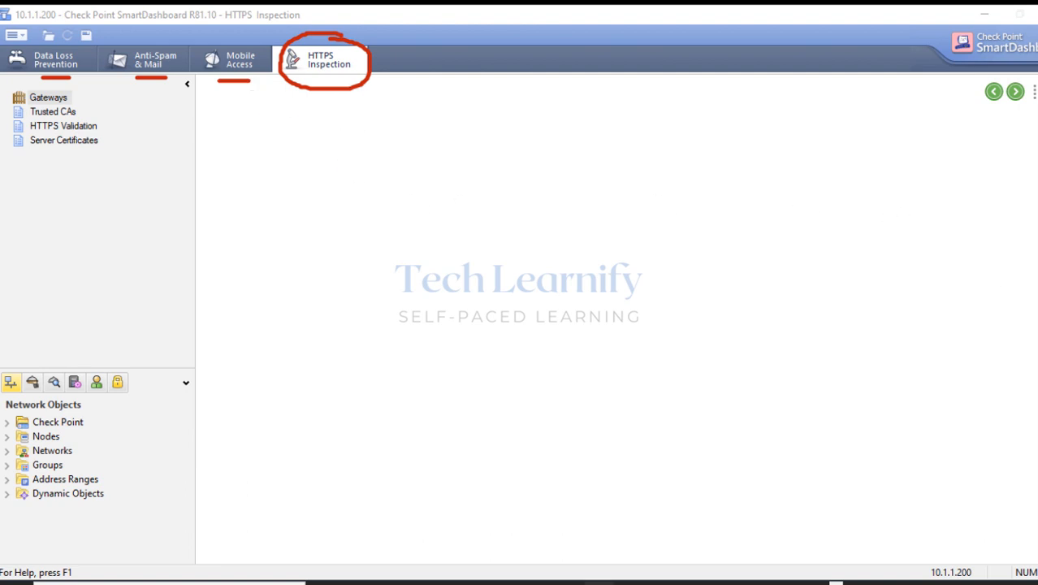
click(973, 244)
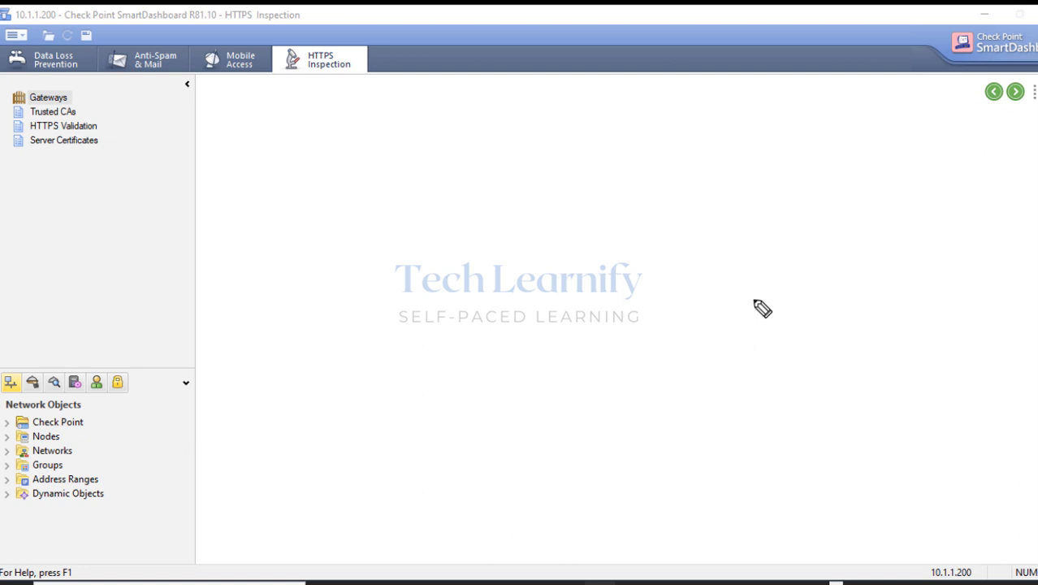
mouse_move(73, 100)
mouse_down()
mouse_move(95, 94)
mouse_move(103, 108)
mouse_up()
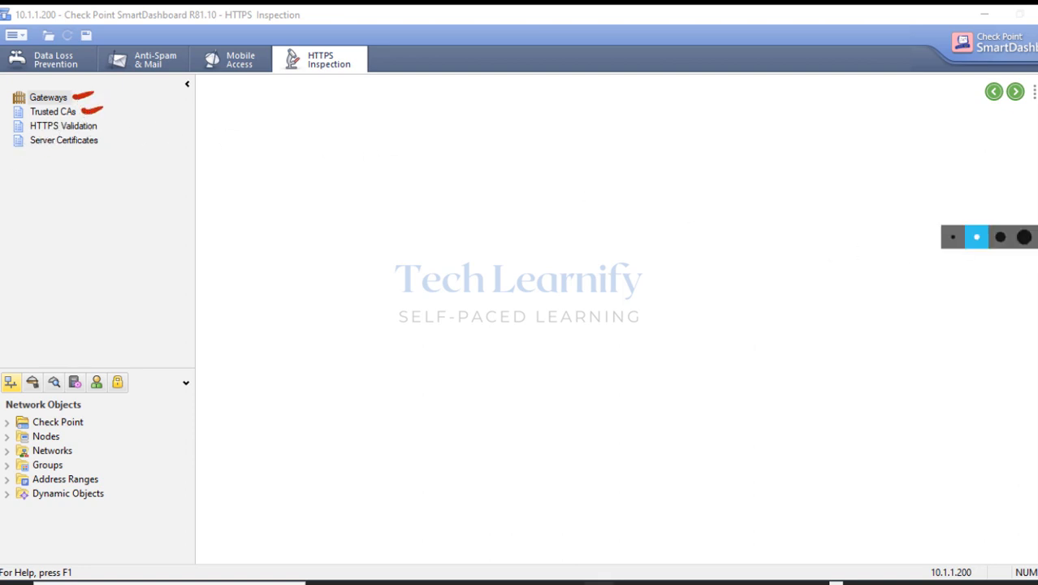
click(952, 236)
drag(452, 180, 453, 248)
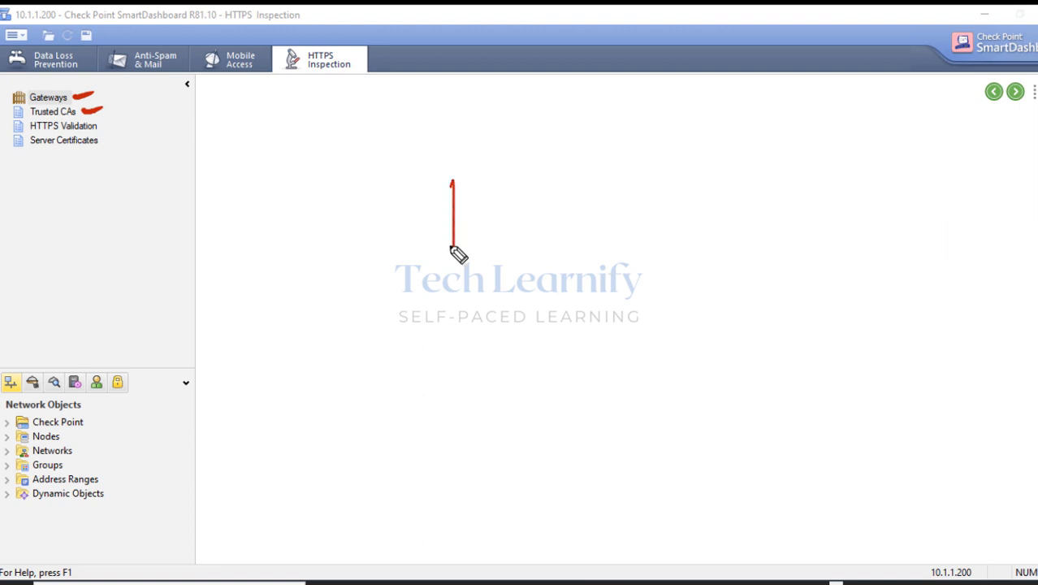
mouse_move(468, 177)
mouse_down()
mouse_move(554, 247)
mouse_move(468, 248)
mouse_up()
mouse_move(495, 202)
mouse_down()
mouse_move(471, 219)
mouse_move(510, 213)
mouse_move(510, 230)
mouse_move(755, 225)
mouse_up()
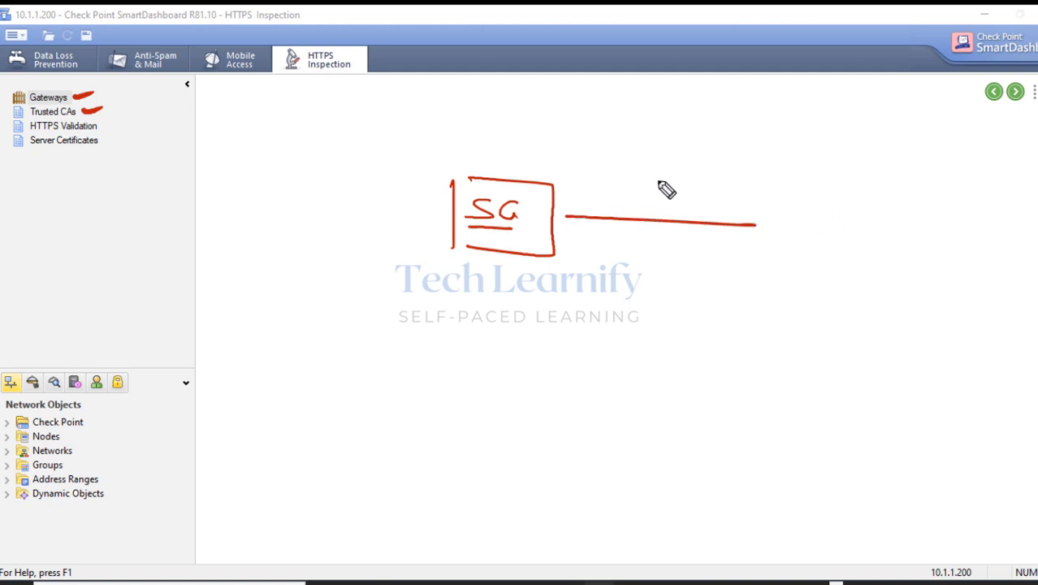
mouse_move(632, 173)
mouse_down()
mouse_move(761, 185)
mouse_move(642, 185)
mouse_up()
drag(774, 234, 829, 210)
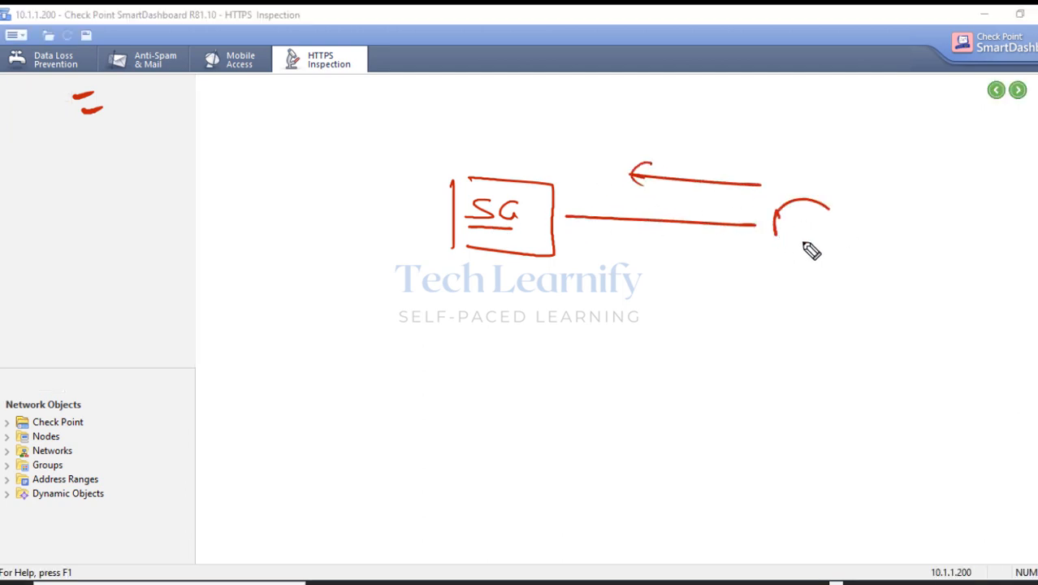
mouse_move(803, 242)
mouse_down()
mouse_move(779, 243)
mouse_move(802, 257)
mouse_up()
drag(807, 244, 817, 251)
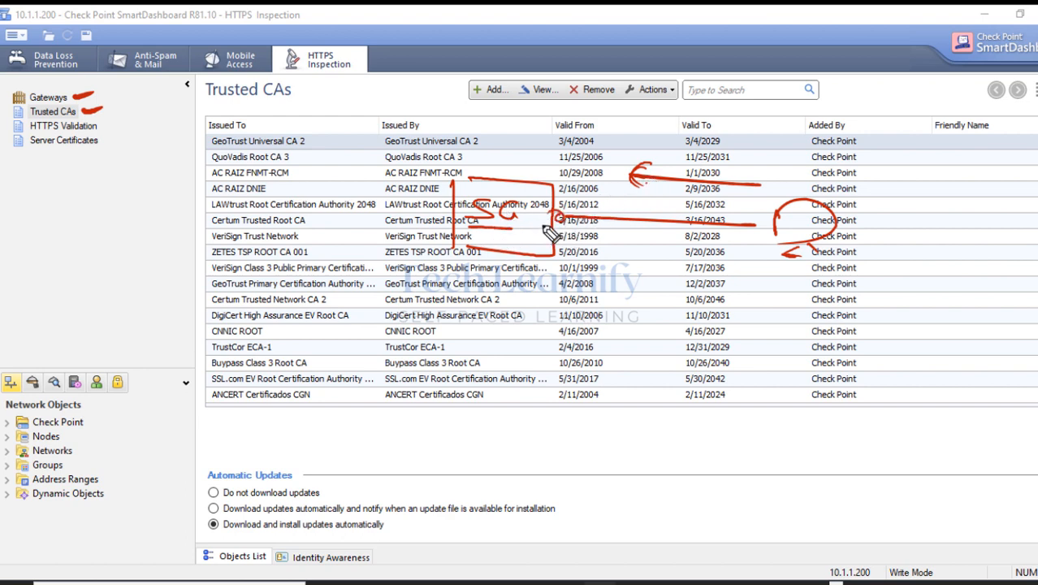
drag(556, 248, 735, 247)
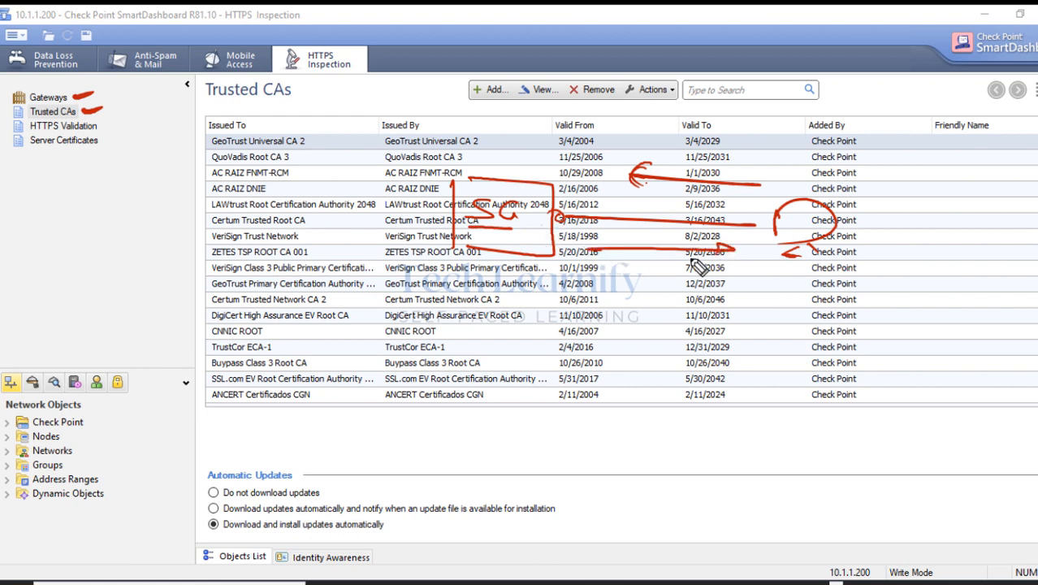
drag(595, 265, 717, 268)
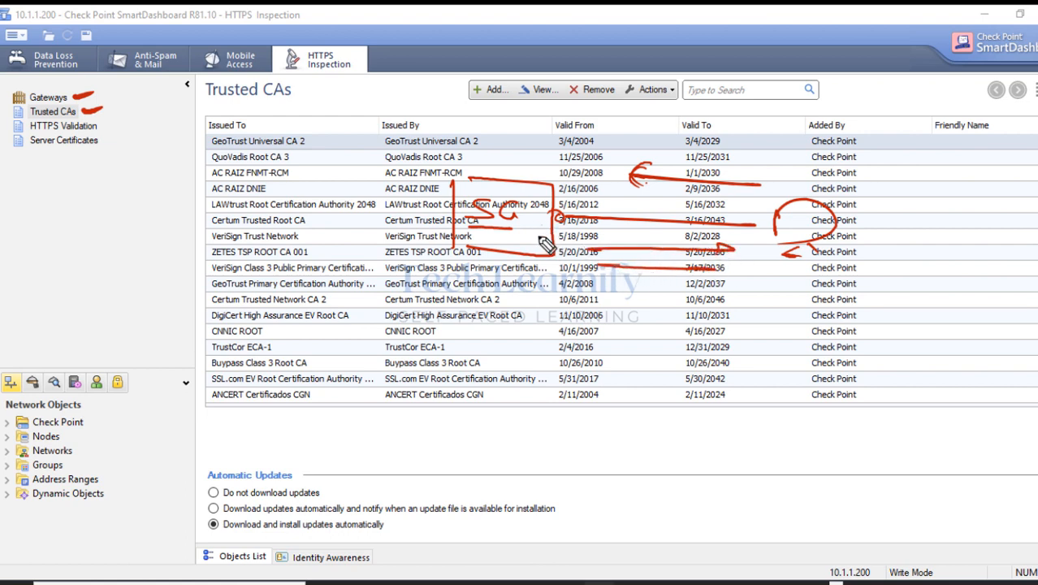
drag(534, 234, 549, 232)
mouse_move(438, 204)
mouse_down()
mouse_move(306, 204)
mouse_move(288, 195)
mouse_move(280, 219)
mouse_move(300, 220)
mouse_up()
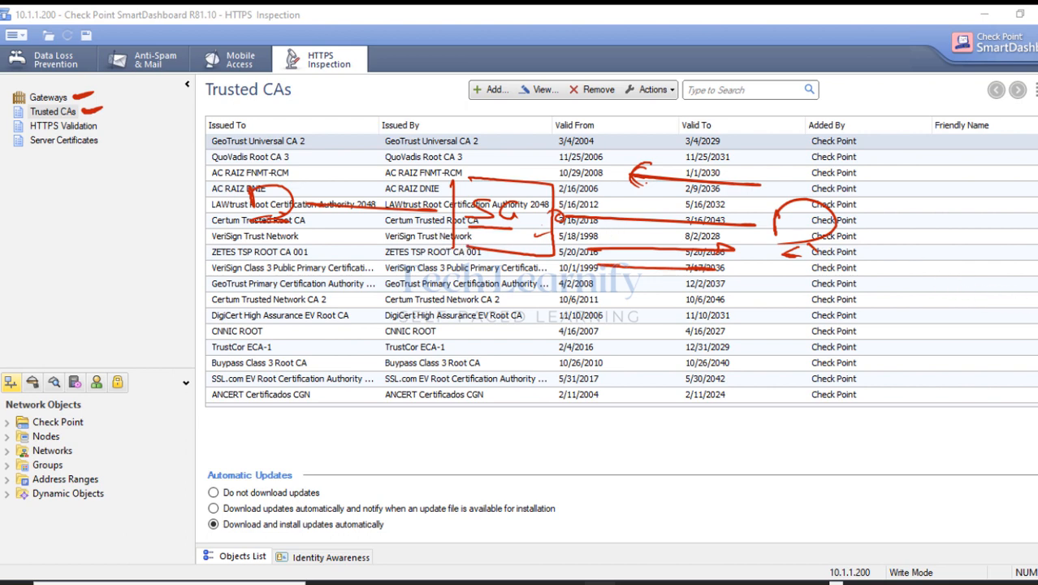
click(1032, 294)
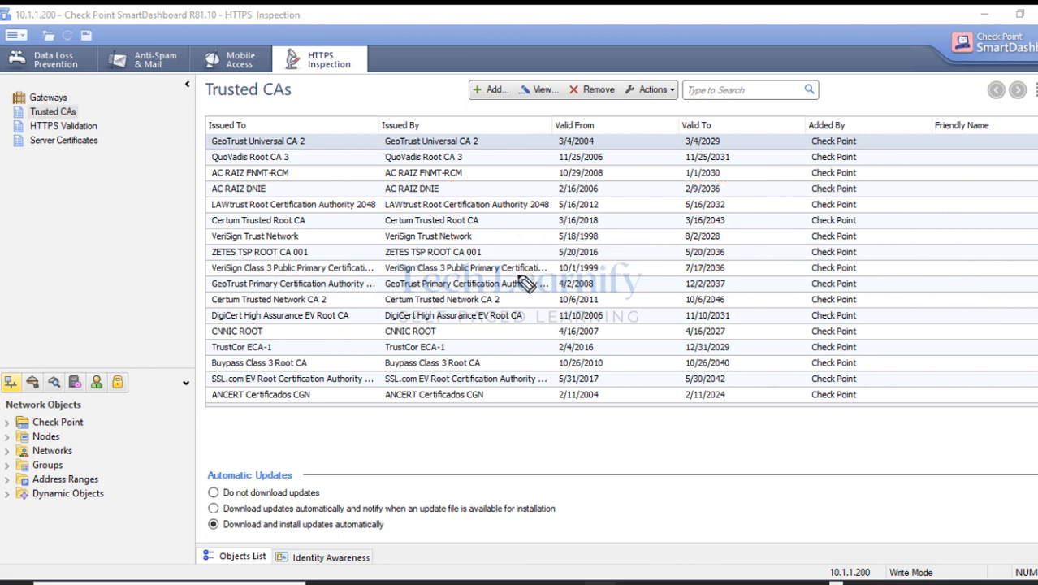
mouse_move(740, 461)
mouse_down()
mouse_move(739, 415)
mouse_move(773, 501)
mouse_move(794, 499)
mouse_move(806, 513)
mouse_move(798, 504)
mouse_up()
drag(681, 449, 703, 448)
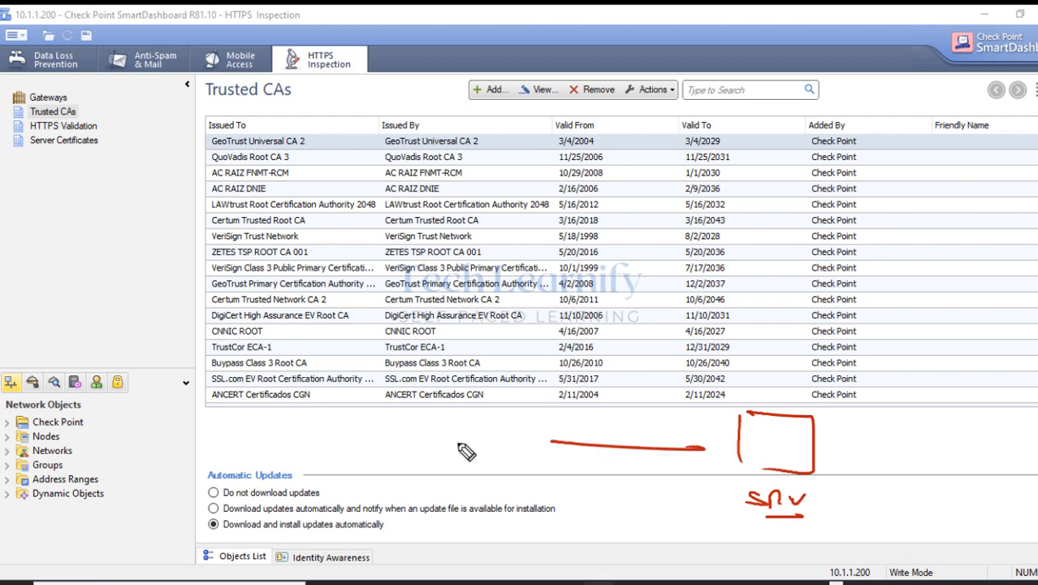
drag(453, 414, 458, 466)
mouse_move(457, 426)
mouse_down()
mouse_move(537, 440)
mouse_move(474, 464)
mouse_up()
mouse_move(477, 437)
mouse_down()
mouse_move(461, 450)
mouse_move(501, 446)
mouse_up()
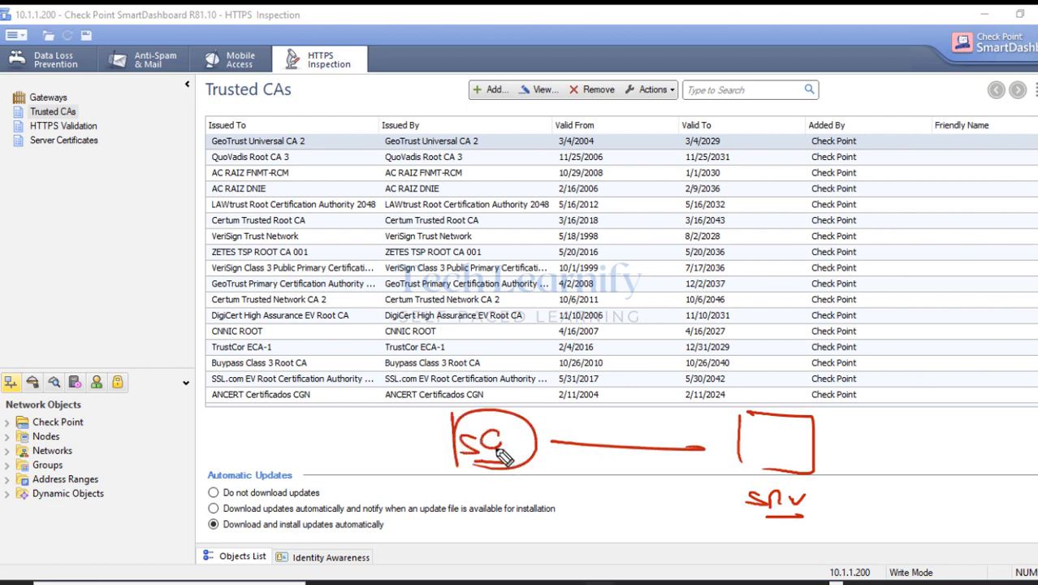
mouse_move(537, 299)
mouse_down()
mouse_move(537, 380)
mouse_move(636, 301)
mouse_move(561, 379)
mouse_up()
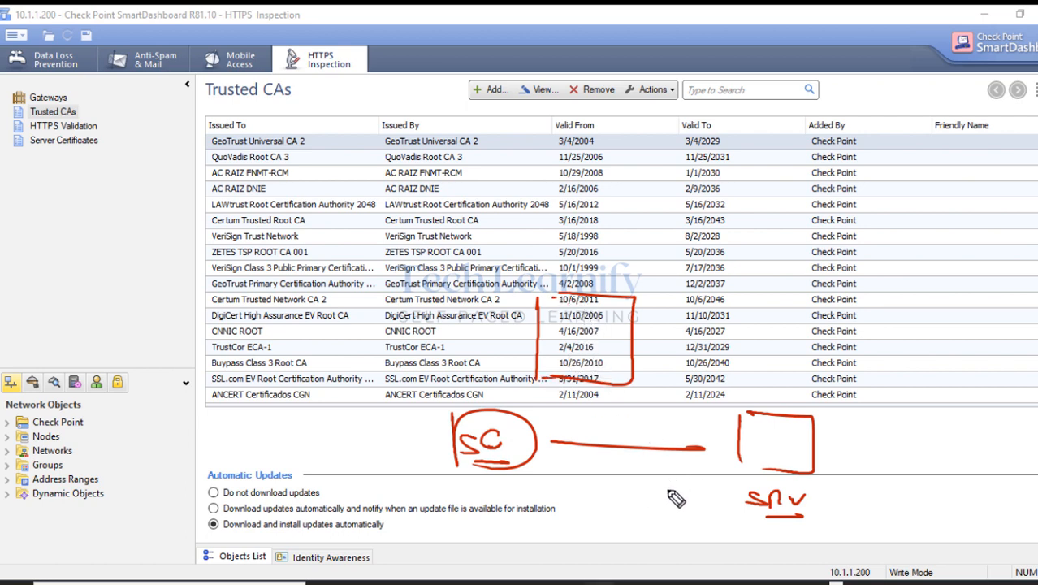
mouse_move(711, 480)
mouse_down()
mouse_move(604, 479)
mouse_move(632, 506)
mouse_move(696, 508)
mouse_up()
drag(618, 497, 619, 515)
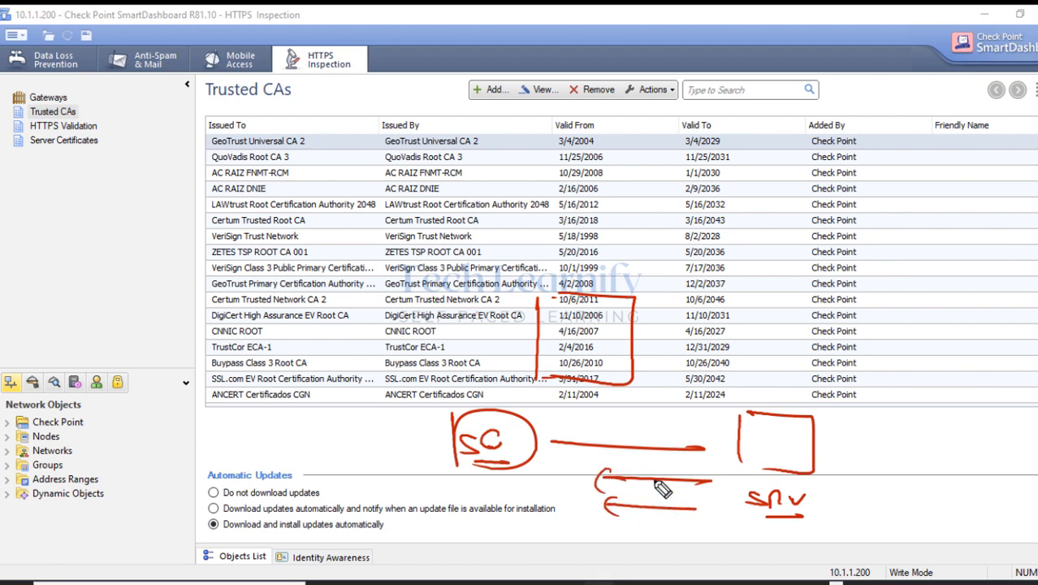
mouse_move(658, 469)
mouse_down()
mouse_move(666, 478)
mouse_move(650, 480)
mouse_move(655, 507)
mouse_up()
drag(653, 486, 657, 488)
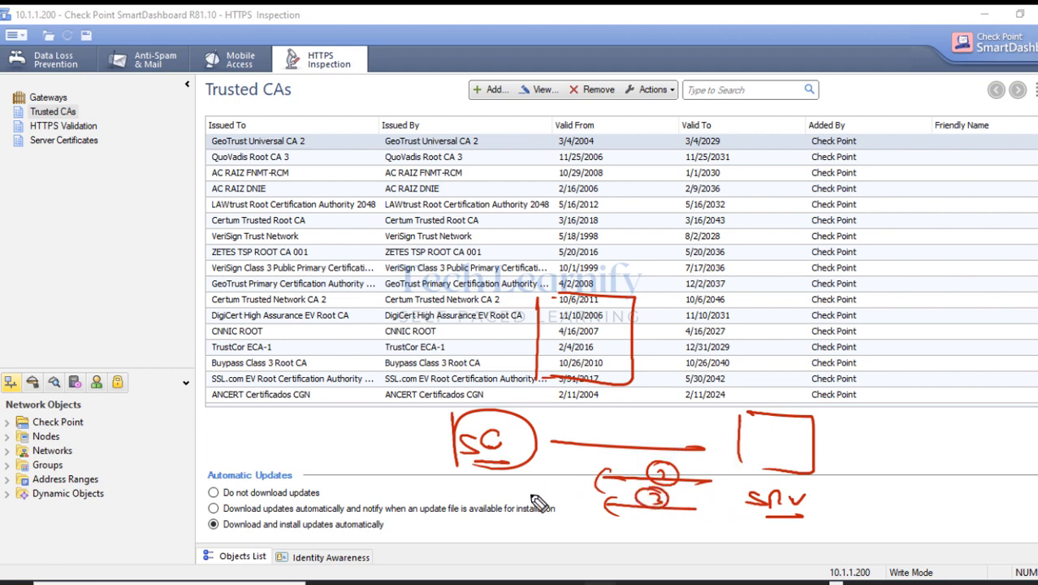
mouse_move(523, 489)
mouse_down()
mouse_move(566, 485)
mouse_move(562, 498)
mouse_move(517, 493)
mouse_up()
mouse_move(443, 491)
mouse_down()
mouse_move(443, 527)
mouse_move(504, 529)
mouse_up()
drag(431, 530, 503, 533)
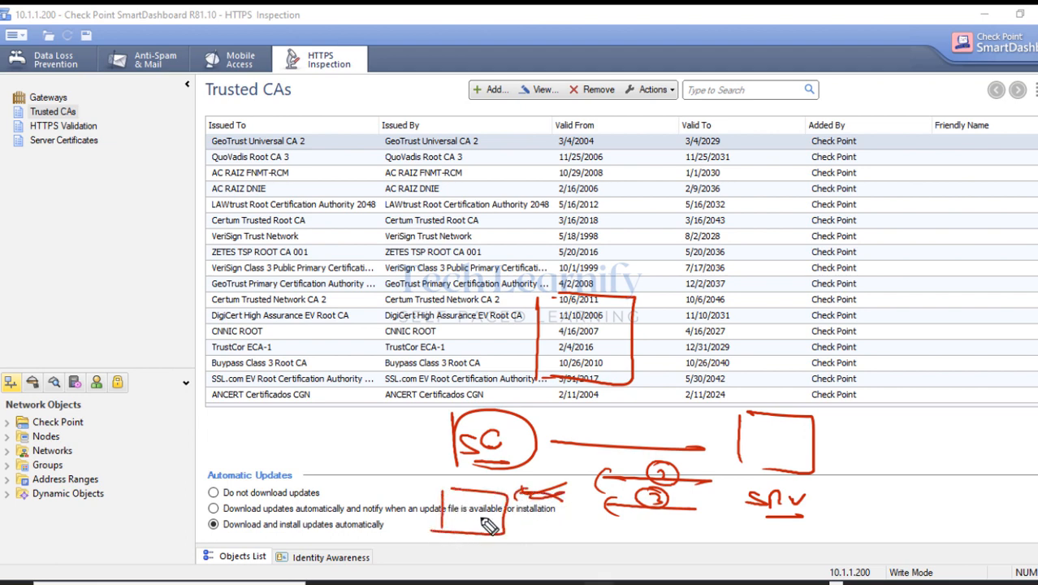
drag(462, 497, 460, 504)
mouse_move(470, 498)
mouse_down()
mouse_move(484, 504)
mouse_move(474, 523)
mouse_up()
click(493, 500)
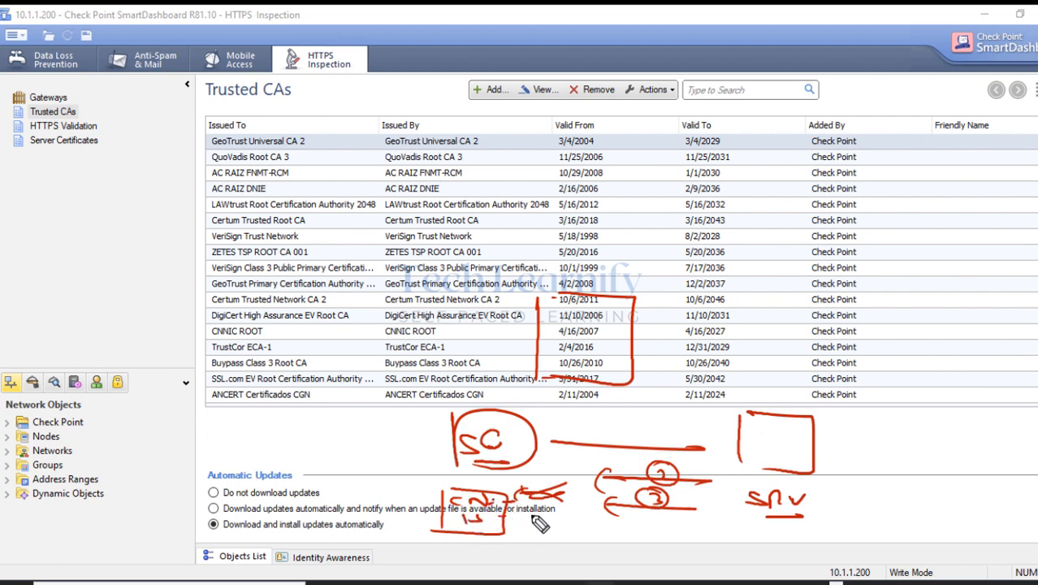
drag(489, 443, 498, 455)
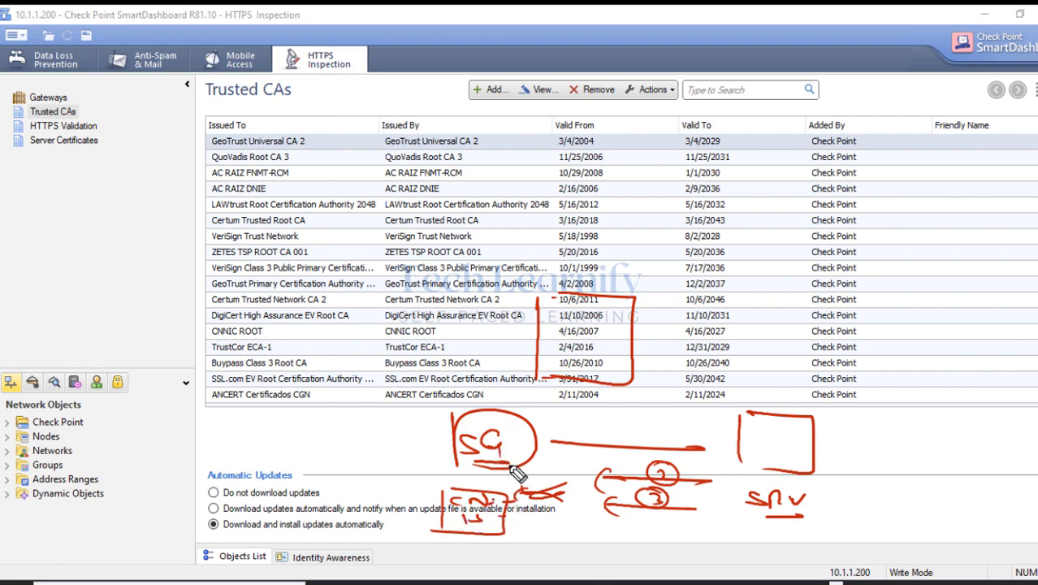
click(490, 372)
drag(495, 384, 493, 397)
drag(483, 389, 495, 387)
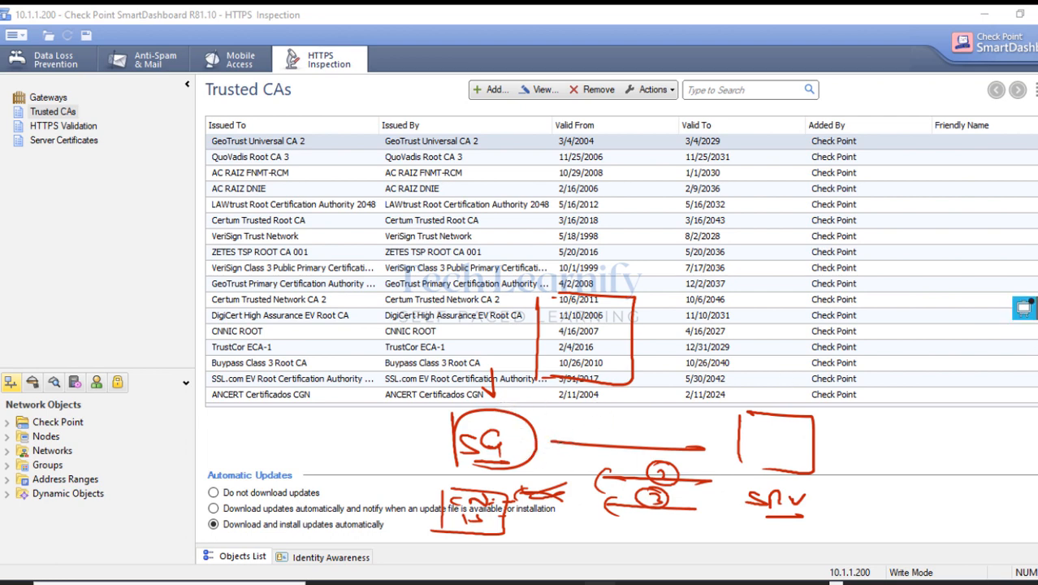
key(Escape)
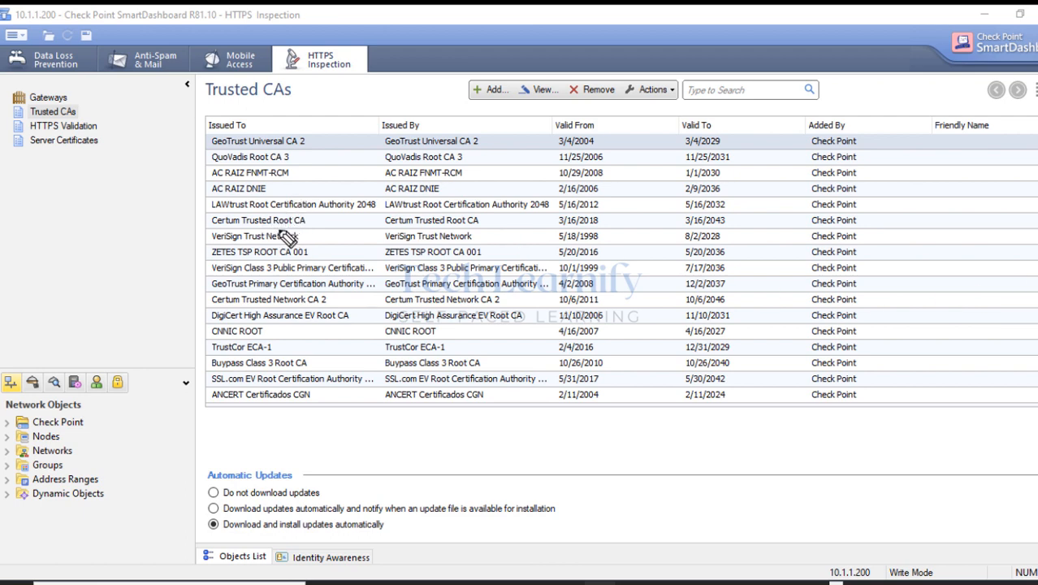
drag(175, 137, 228, 130)
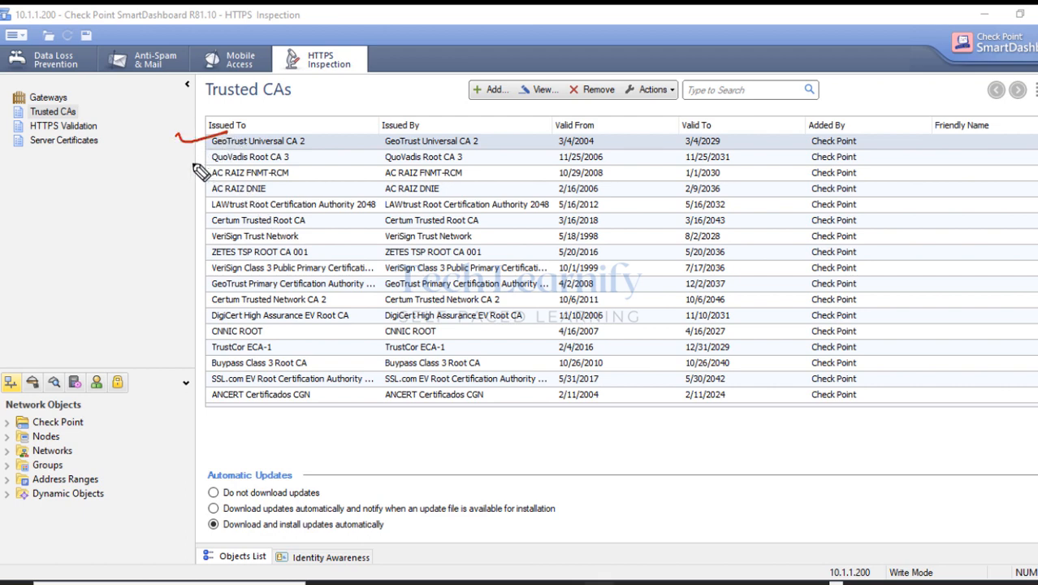
drag(181, 160, 228, 151)
mouse_move(188, 180)
mouse_down()
mouse_move(229, 171)
mouse_move(229, 187)
mouse_up()
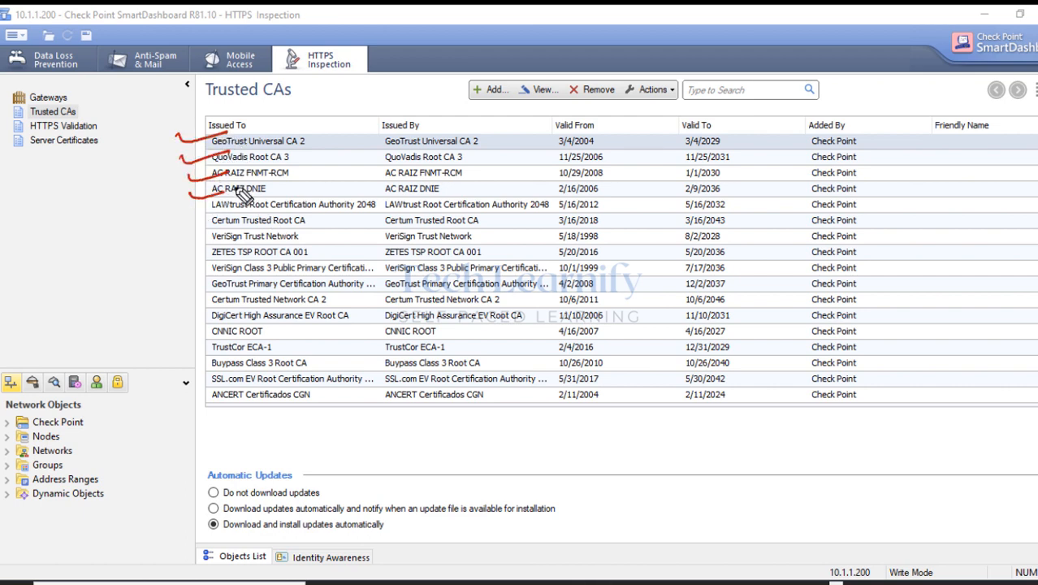
mouse_move(190, 216)
mouse_down()
mouse_move(232, 207)
mouse_move(221, 248)
mouse_up()
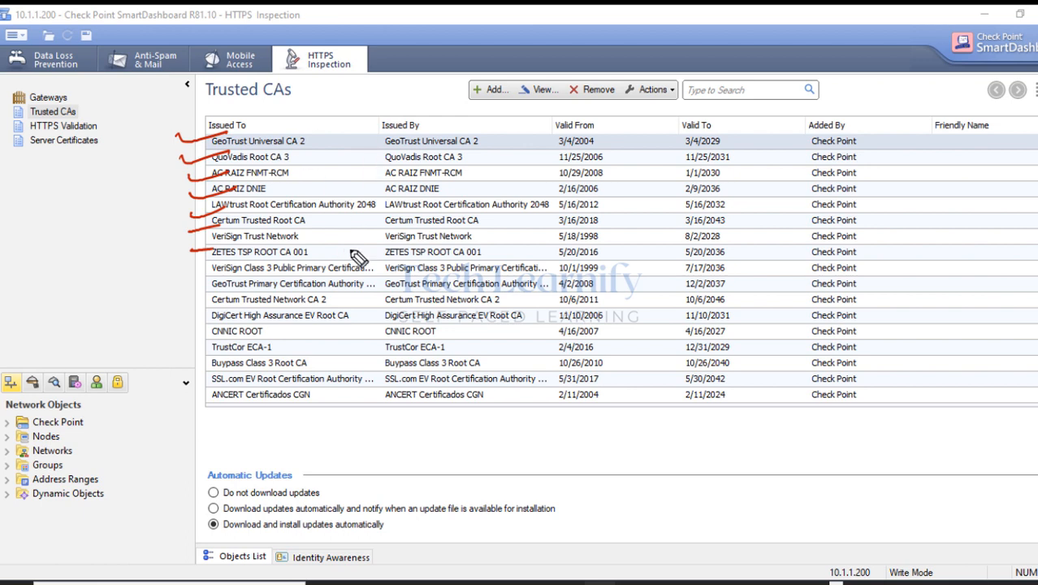
drag(232, 75, 180, 85)
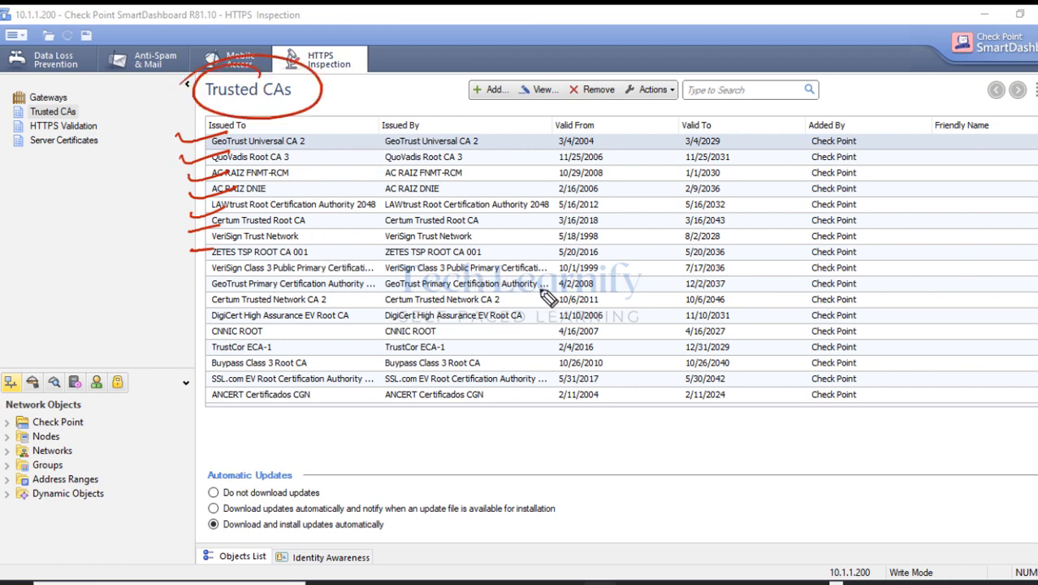
mouse_move(344, 141)
mouse_down()
mouse_move(359, 213)
mouse_move(361, 404)
mouse_move(371, 379)
mouse_move(362, 402)
mouse_up()
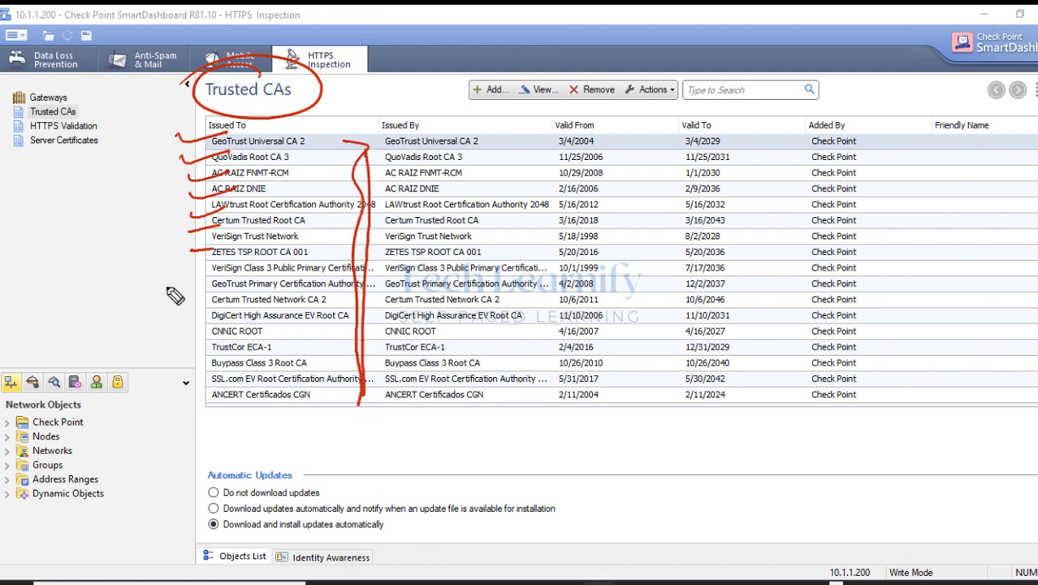
click(1032, 190)
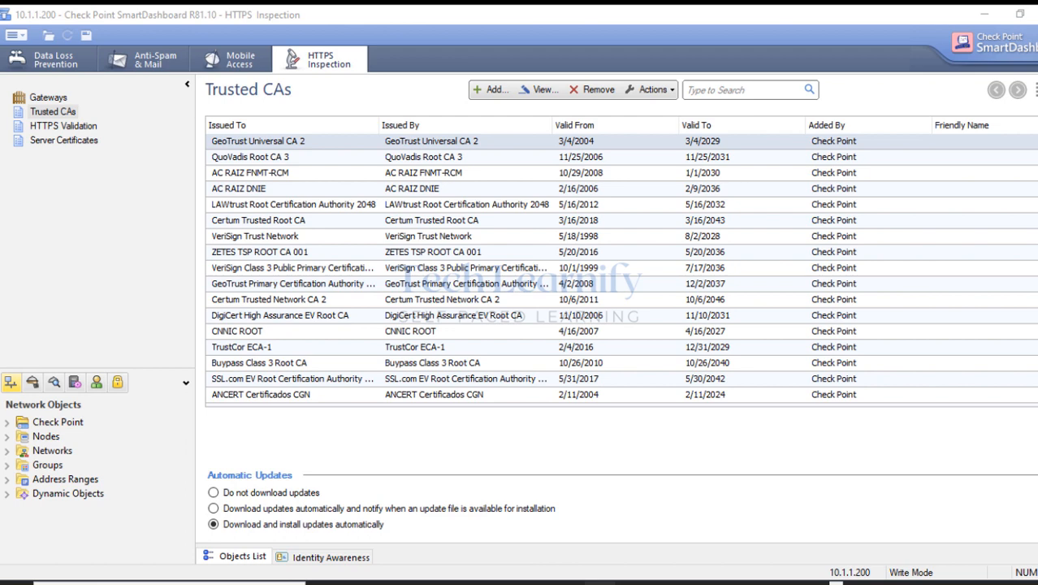
Open the HTTPS Validation settings and examine the server validation, certificate blacklisting and software update services whitelisting options.
click(65, 126)
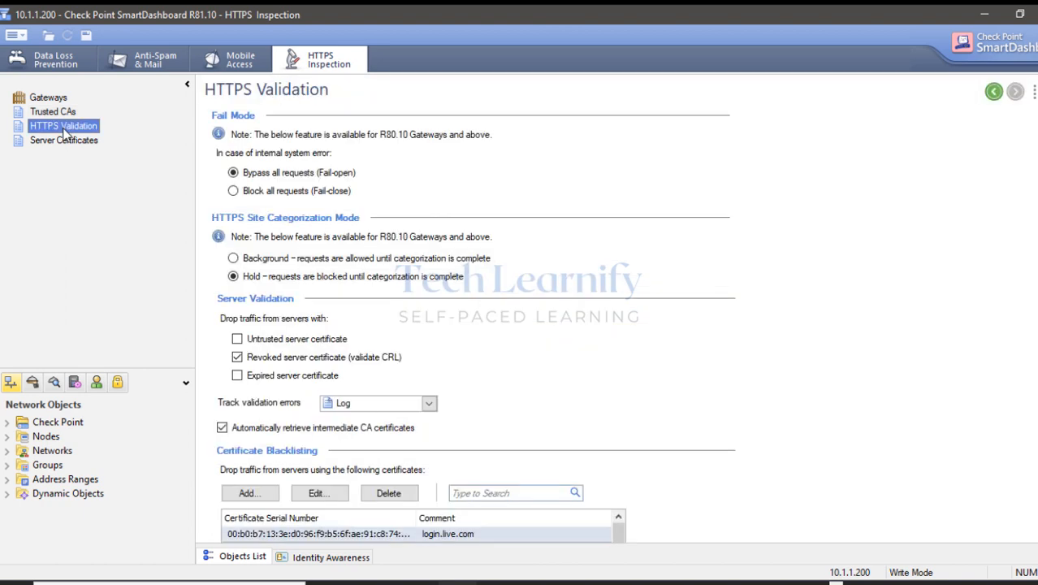
scroll(746, 314, down, 3)
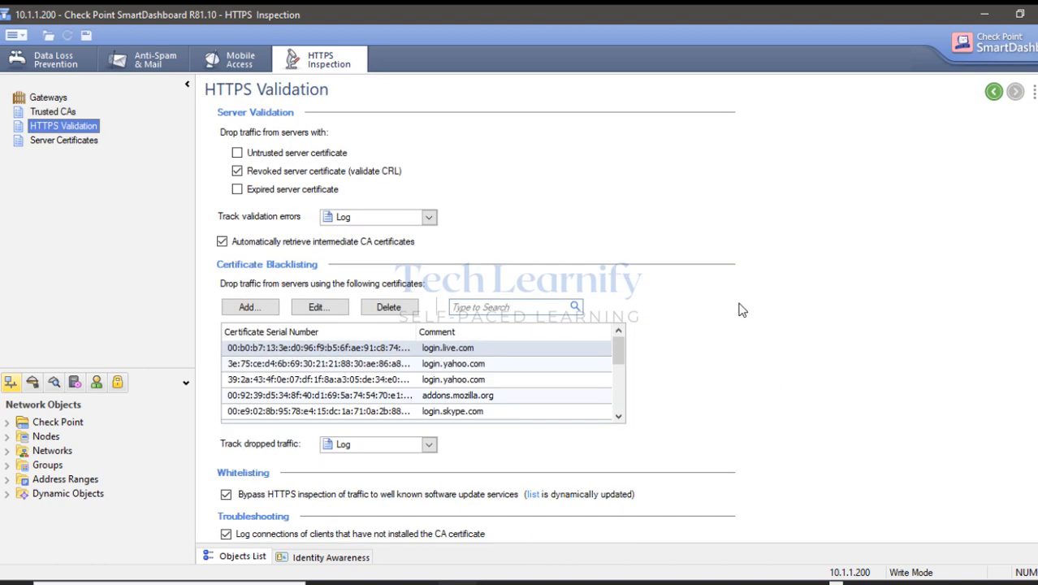
click(1026, 168)
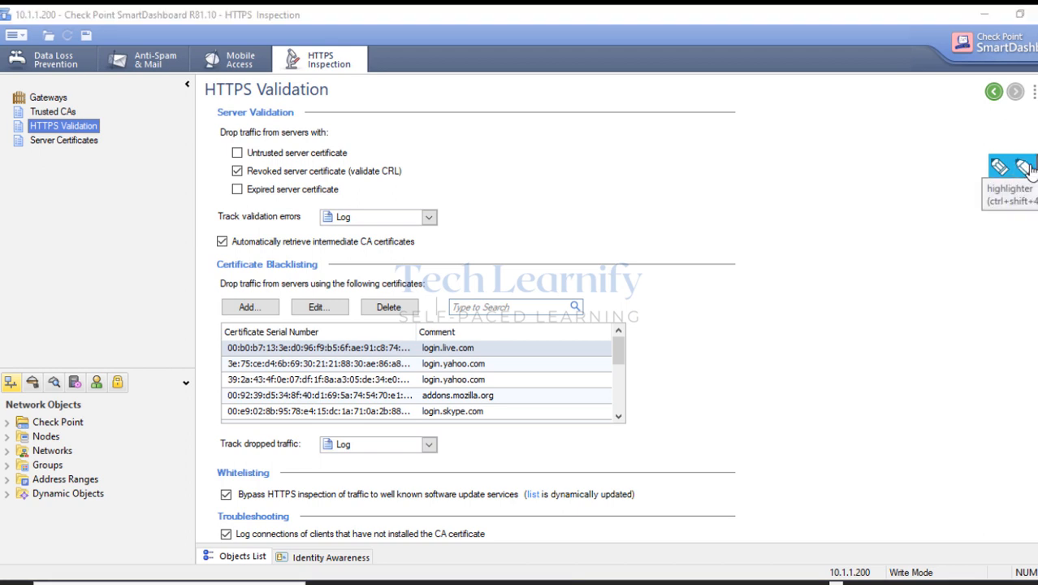
click(1002, 238)
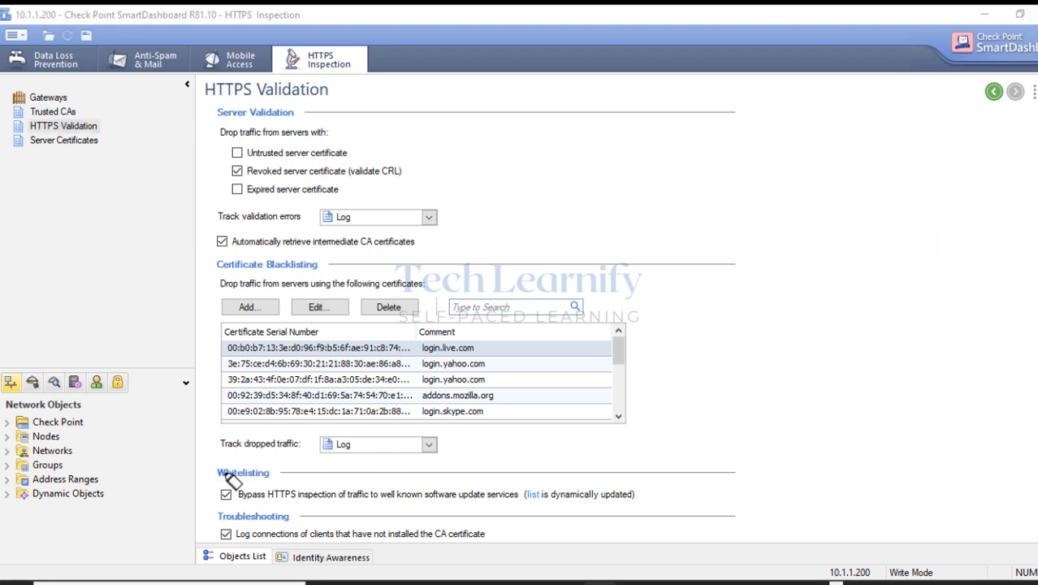
mouse_move(218, 472)
mouse_down()
mouse_move(284, 472)
mouse_move(250, 495)
mouse_move(514, 494)
mouse_up()
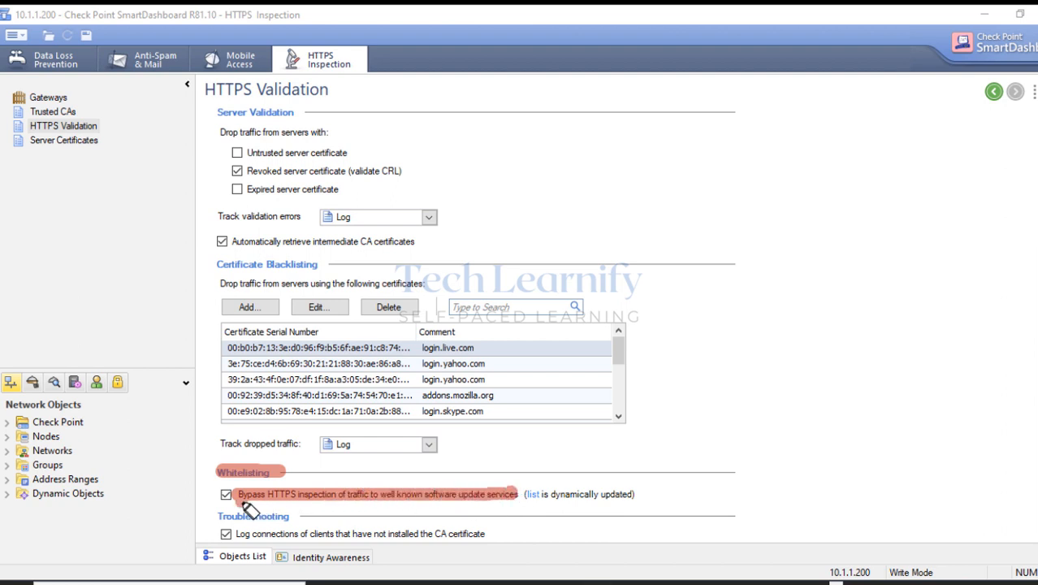
drag(345, 509, 520, 509)
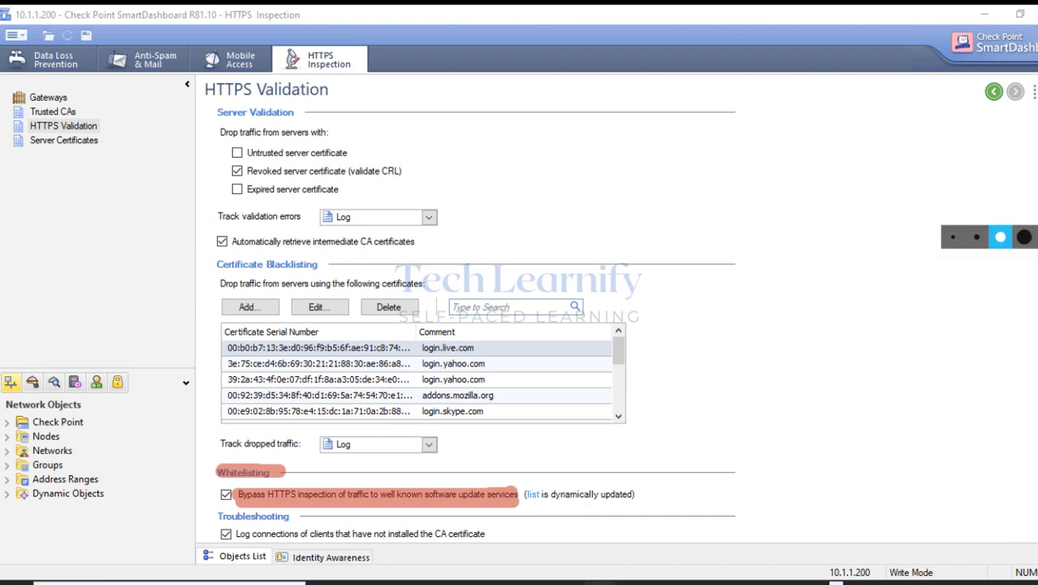
click(1037, 285)
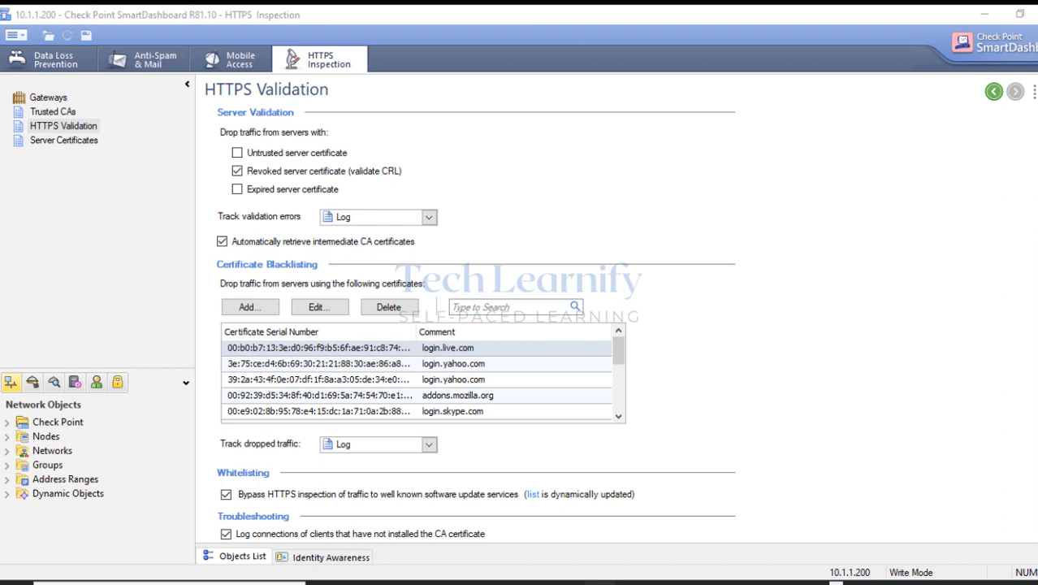
Open the Server Certificates settings and review the note on importing certificates for inbound HTTPS traffic inspection.
click(64, 142)
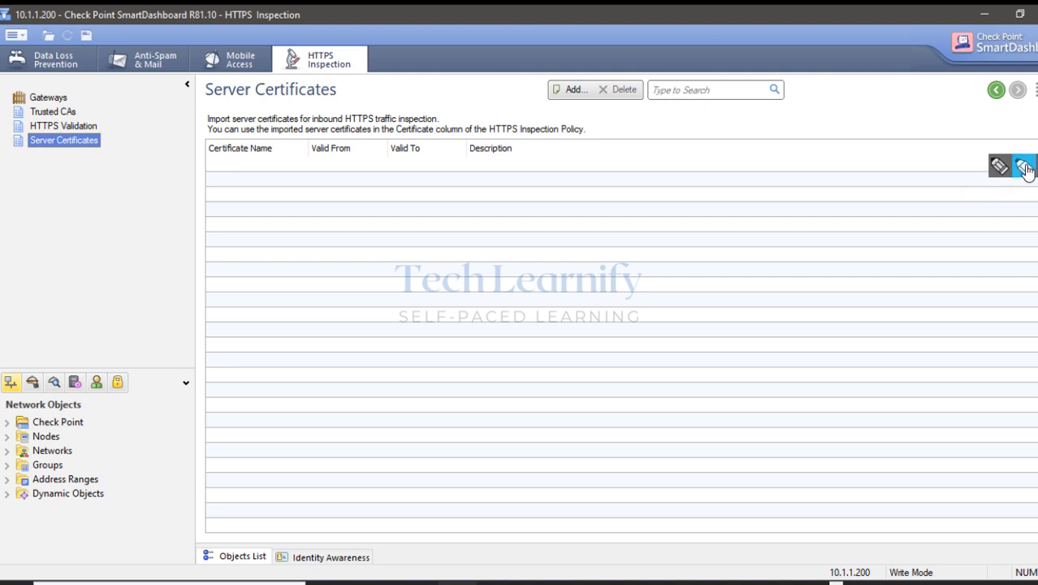
click(1025, 168)
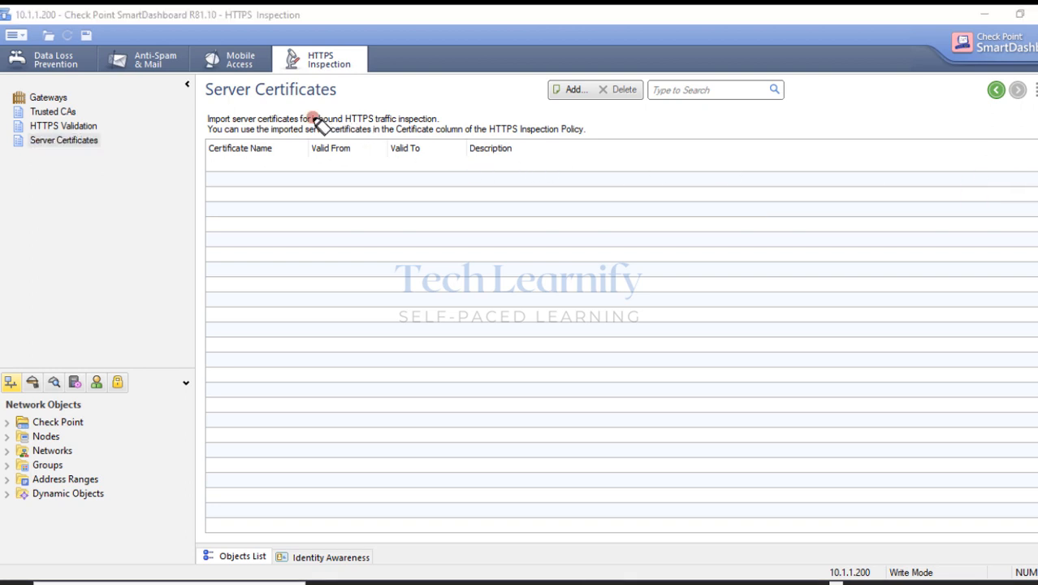
drag(314, 116, 436, 118)
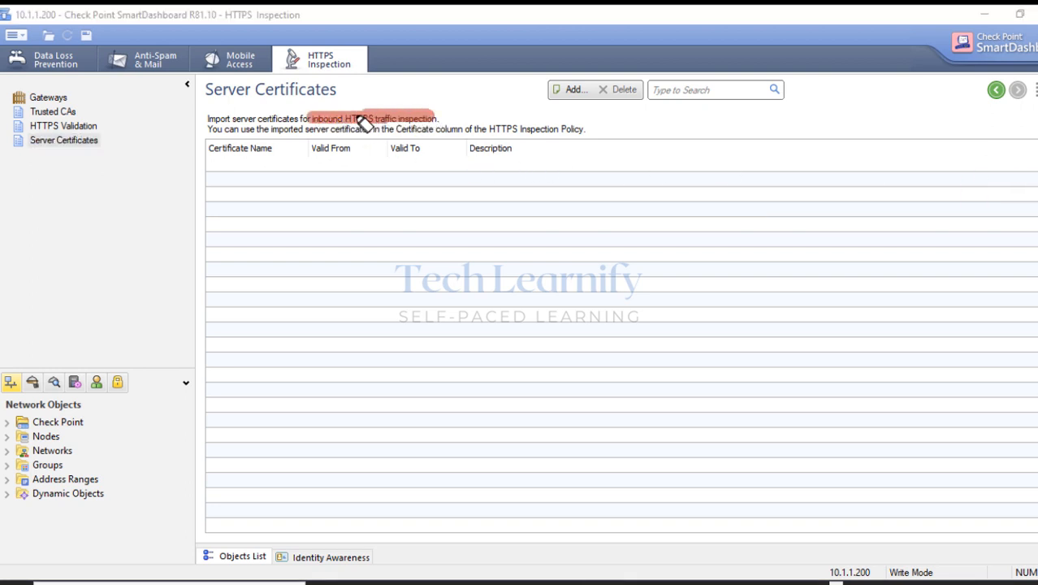
Examine the inbound HTTPS inspection note, the option for adding a certificate and the list columns in Server Certificates.
drag(364, 121, 302, 118)
drag(567, 94, 567, 146)
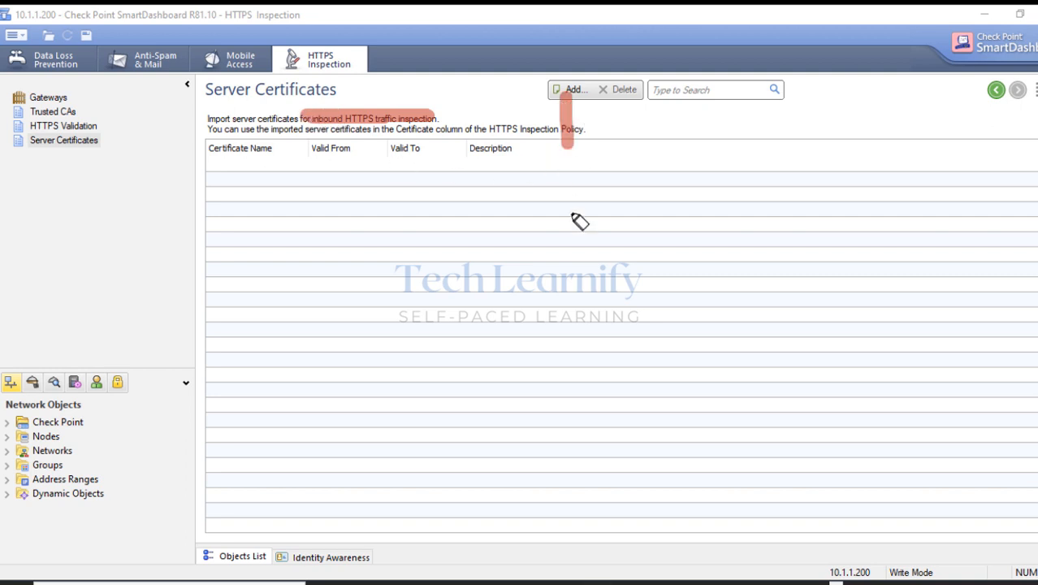
mouse_move(579, 221)
mouse_down()
mouse_move(558, 221)
mouse_move(593, 215)
mouse_up()
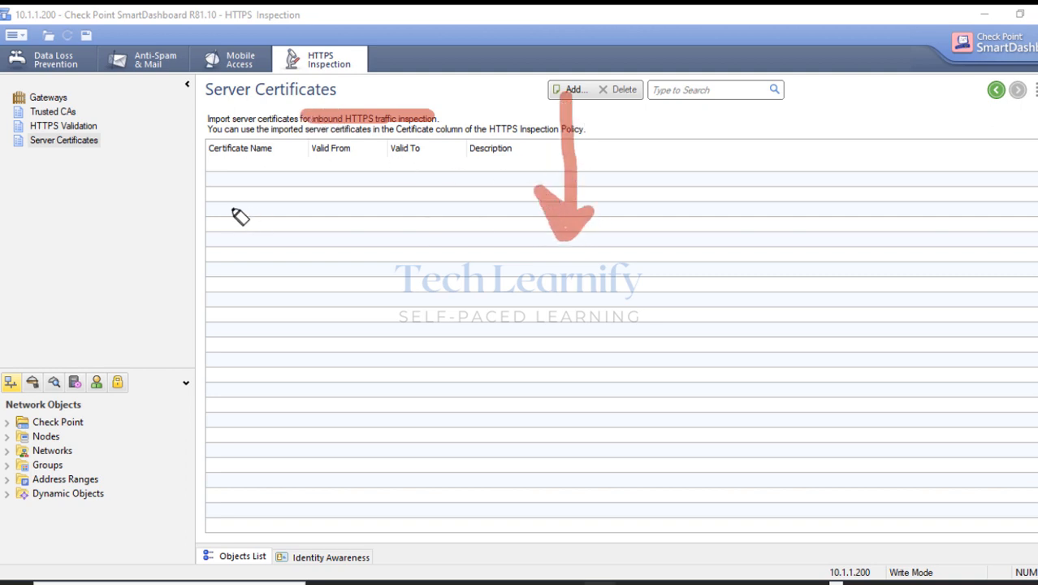
drag(219, 200, 286, 201)
drag(353, 196, 435, 196)
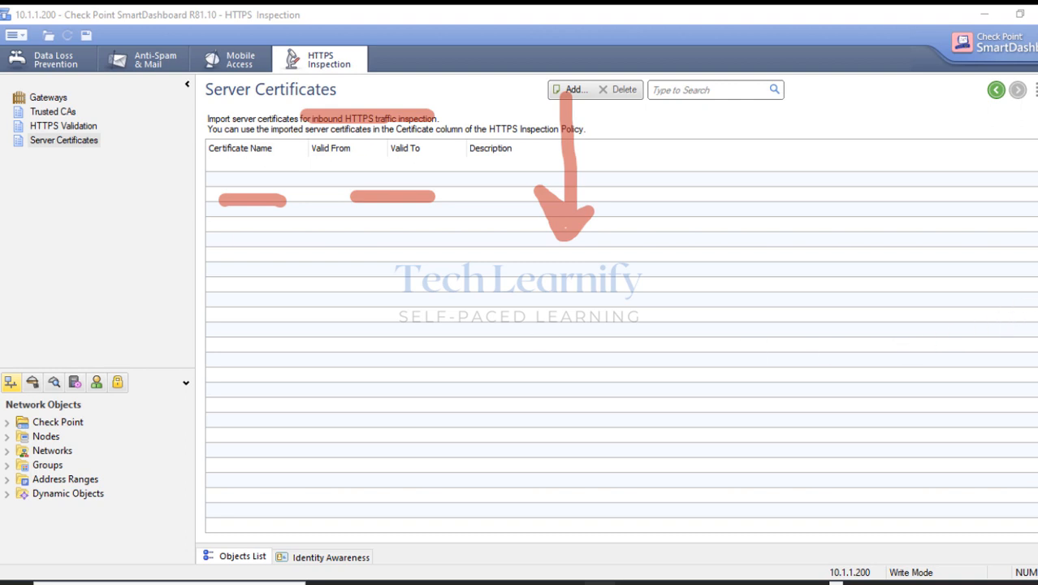
click(1037, 263)
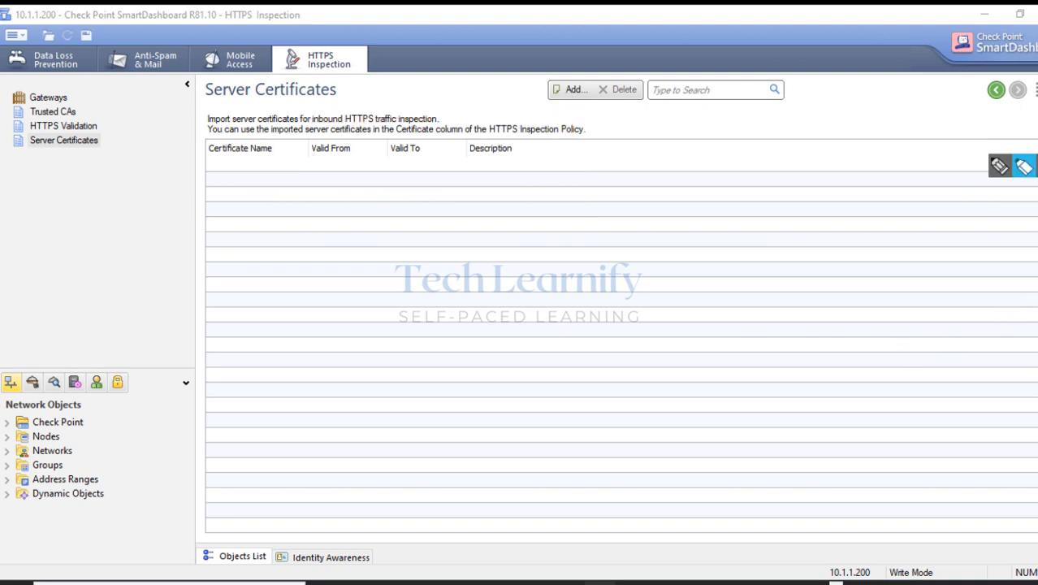
click(1036, 140)
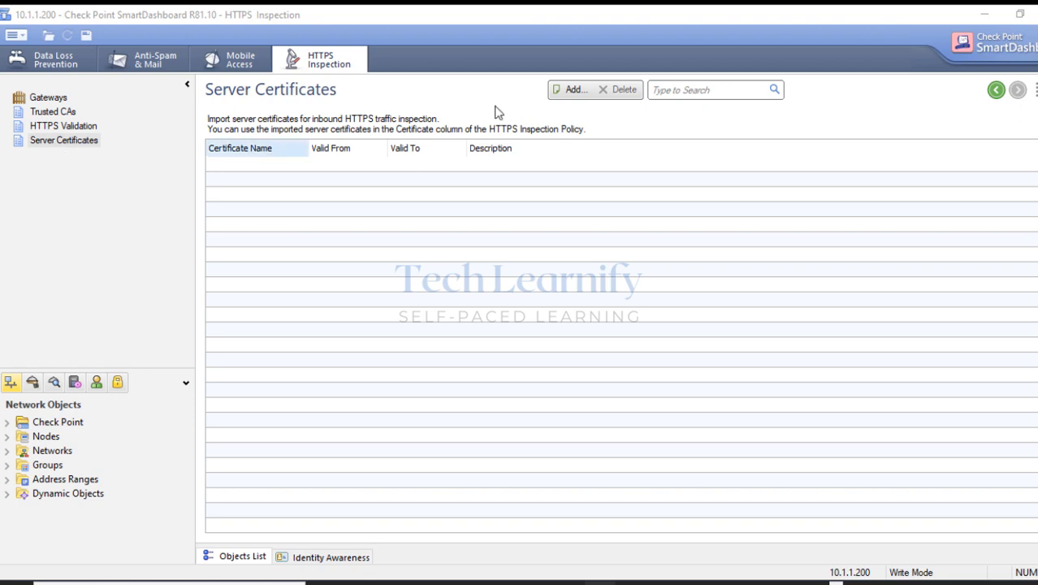
Switch from SmartDashboard back to SmartConsole and open the HTTPS Inspection policy.
click(1037, 13)
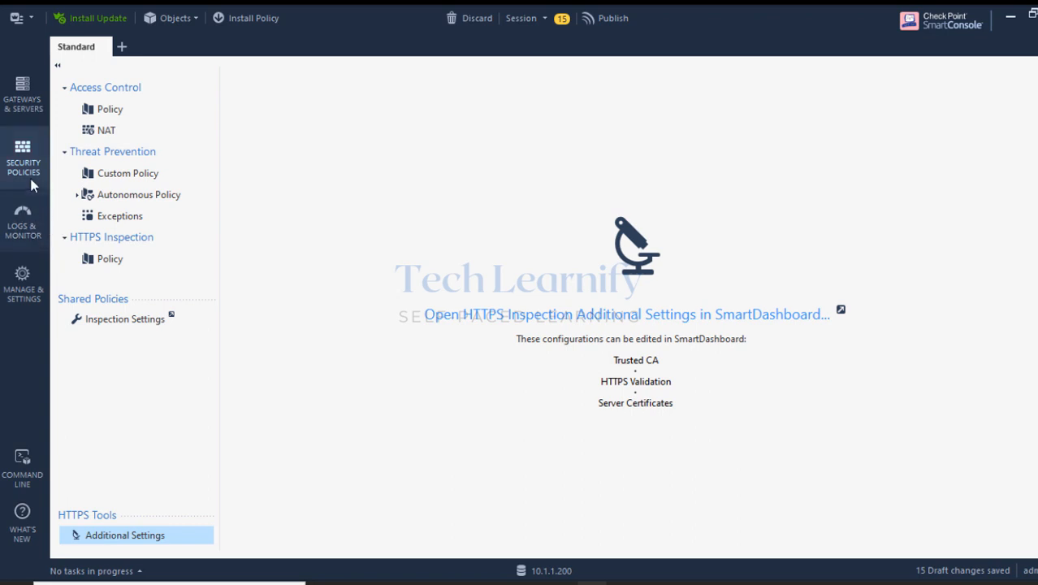
click(109, 260)
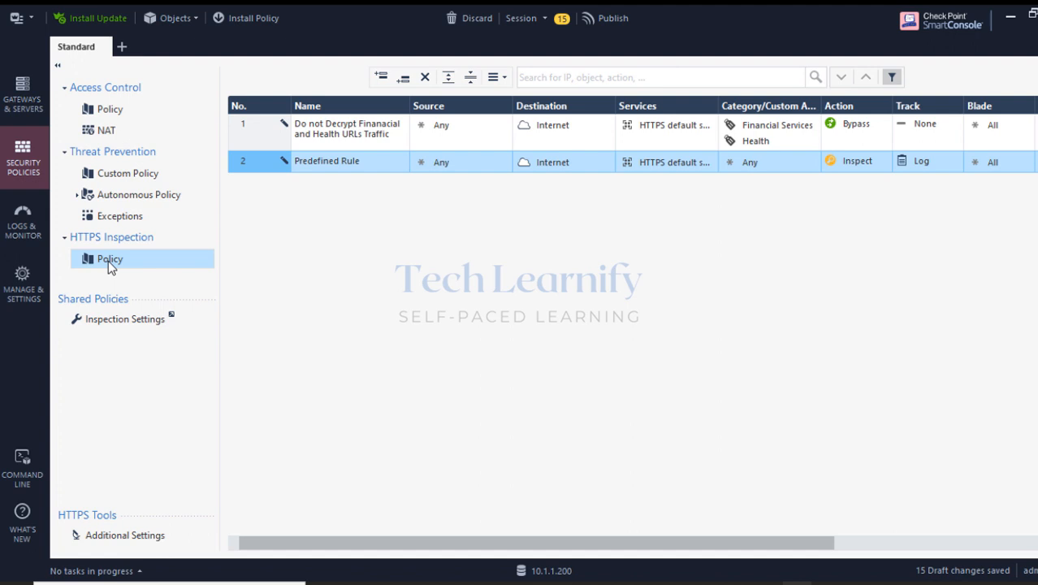
Open the shared Inspection Settings briefly, close them and check their place under Shared Policies.
click(126, 322)
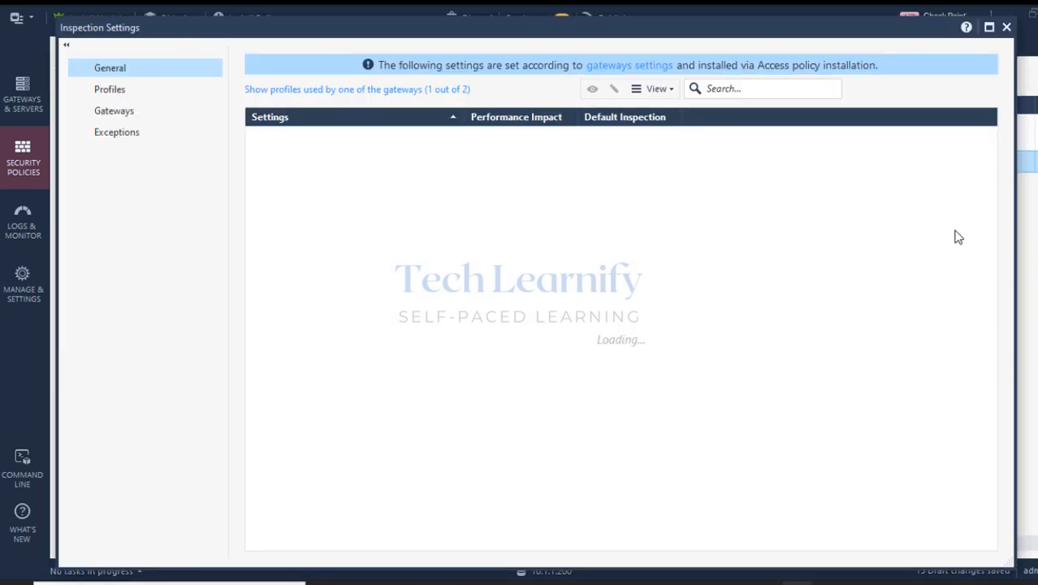
click(1006, 26)
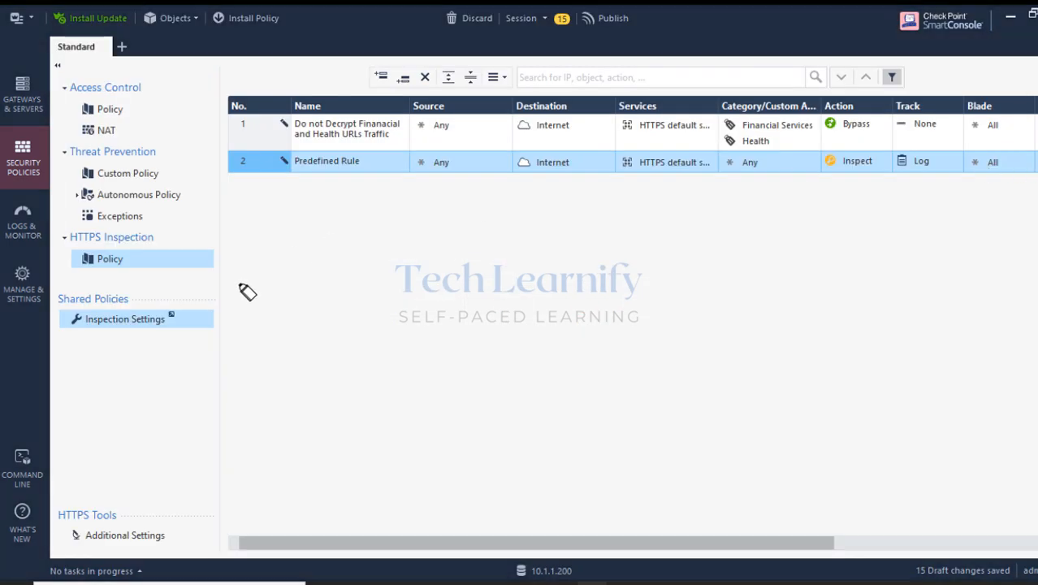
drag(57, 299, 130, 299)
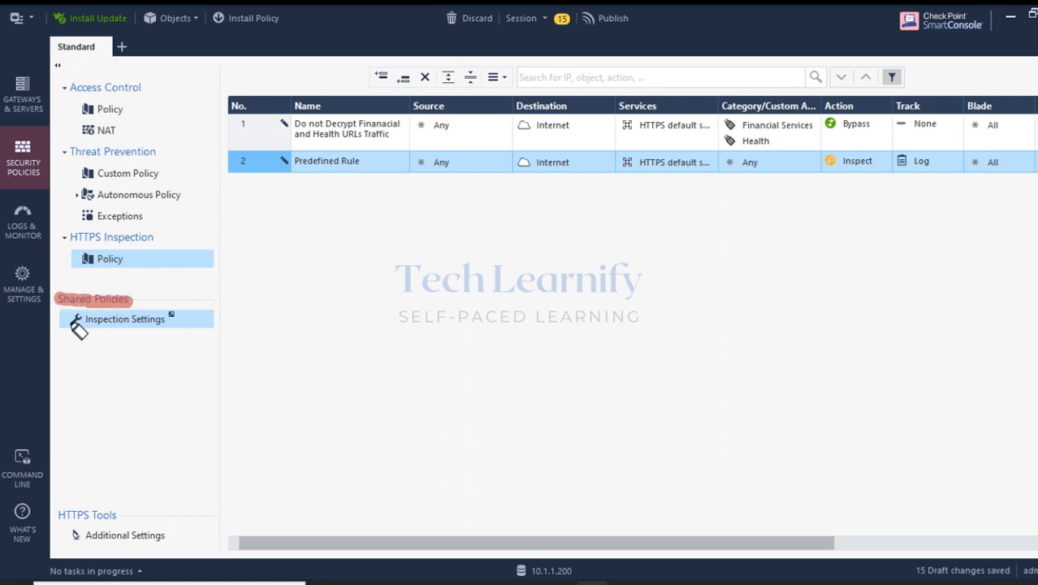
drag(64, 320, 168, 319)
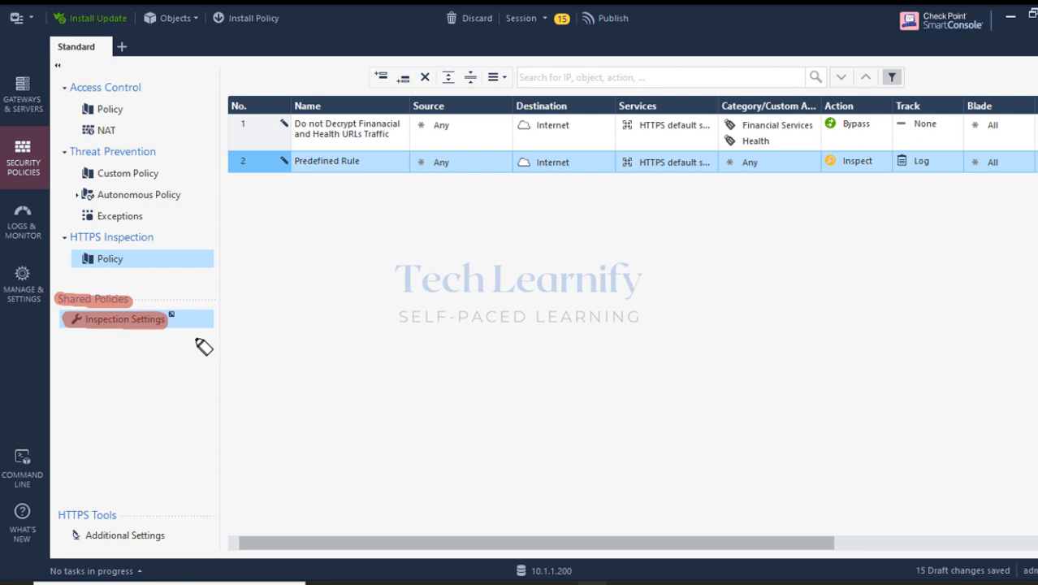
key(Escape)
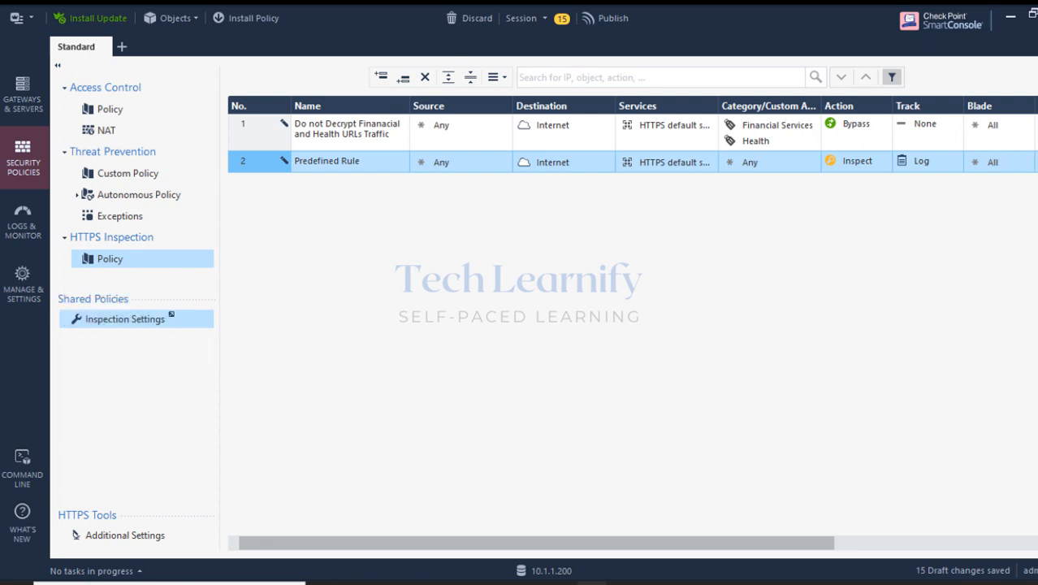
Open the shared Inspection Settings and review the Default Inspection and Recommended Inspection profiles.
click(107, 320)
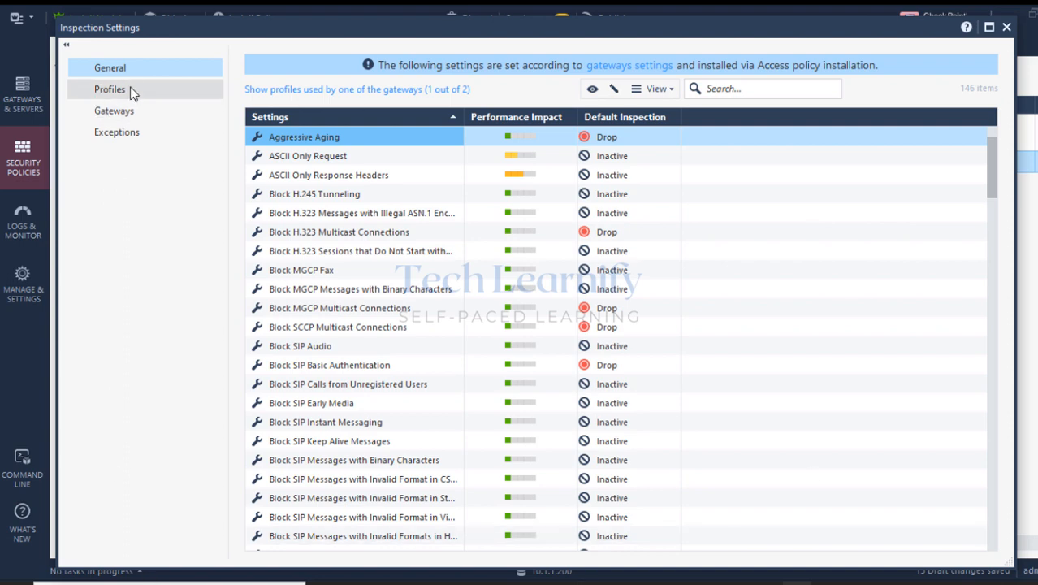
click(126, 90)
click(1033, 165)
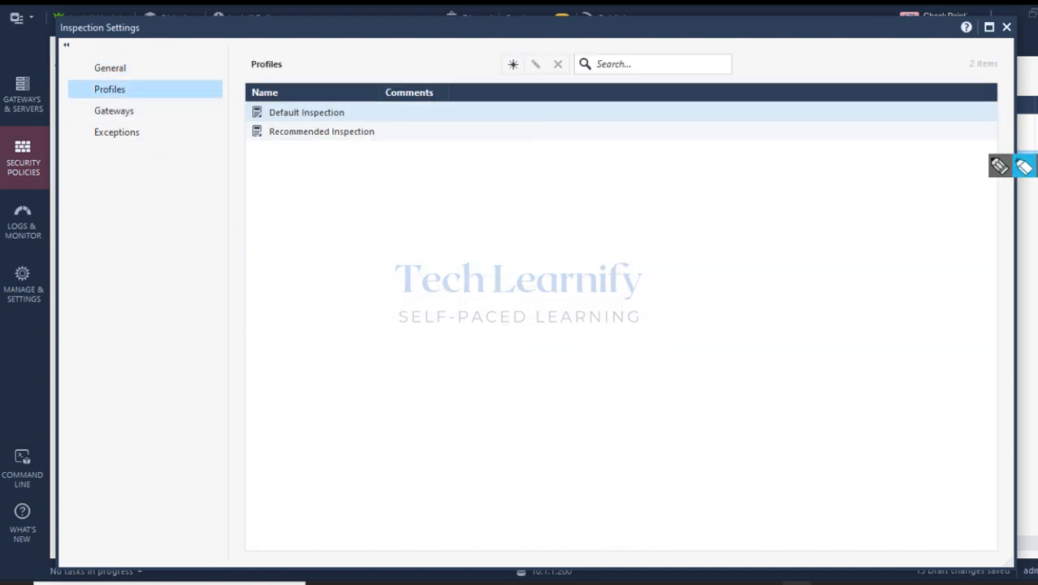
drag(262, 112, 346, 112)
drag(261, 131, 372, 133)
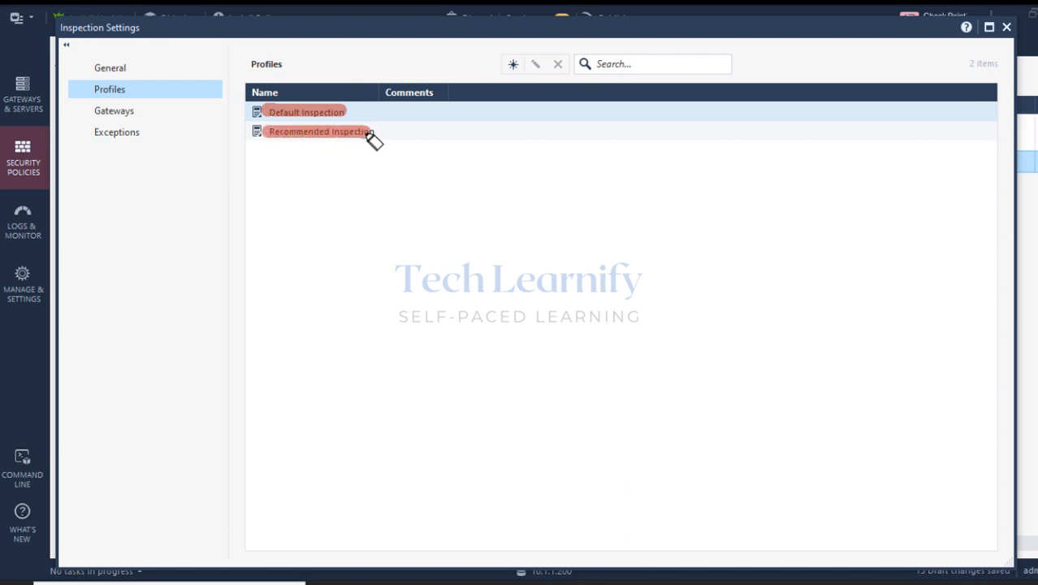
click(1034, 255)
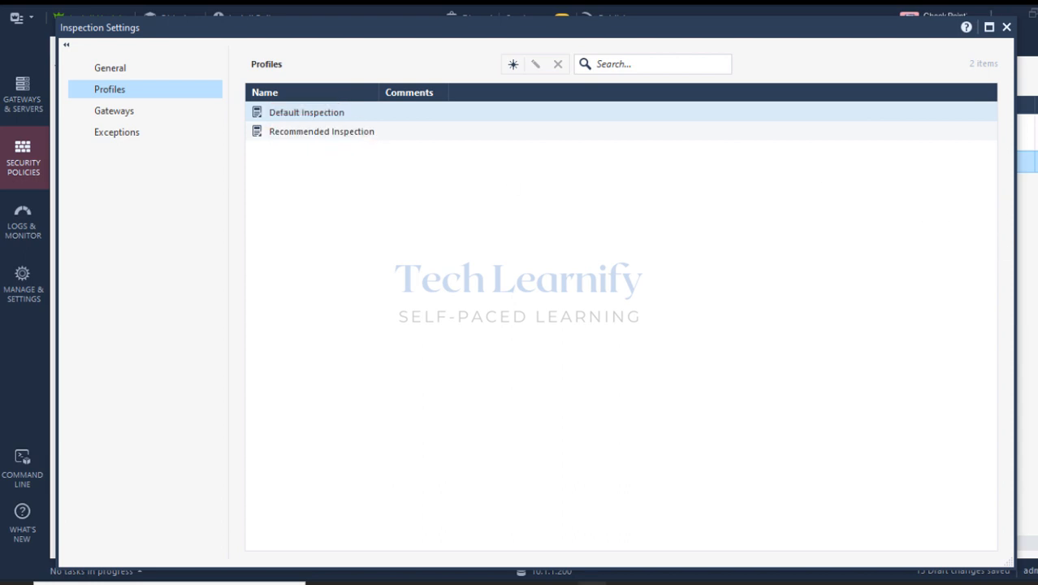
Check which inspection profile is assigned to gateway SG1 in the Inspection Settings.
click(129, 114)
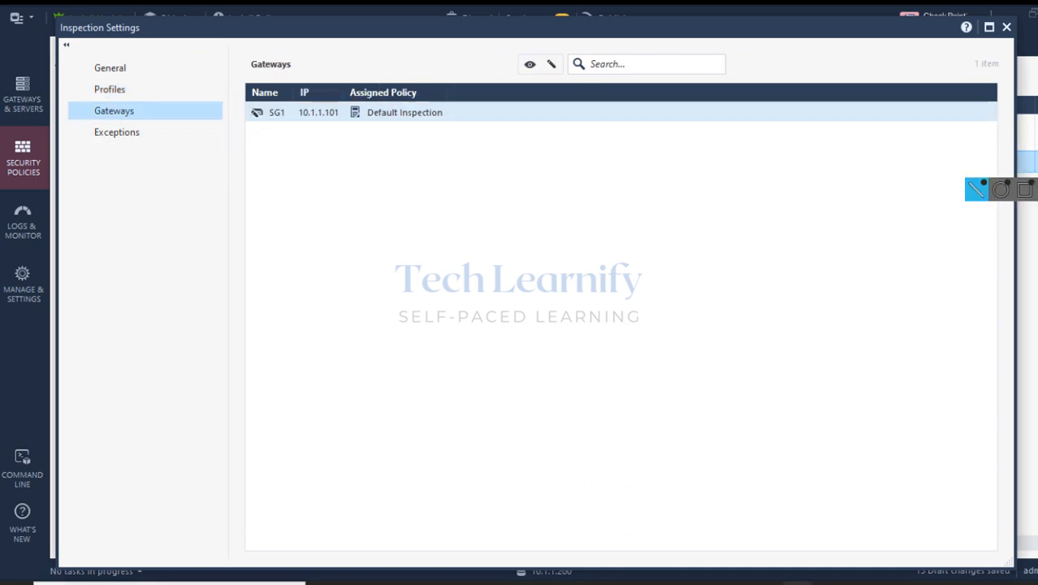
click(998, 162)
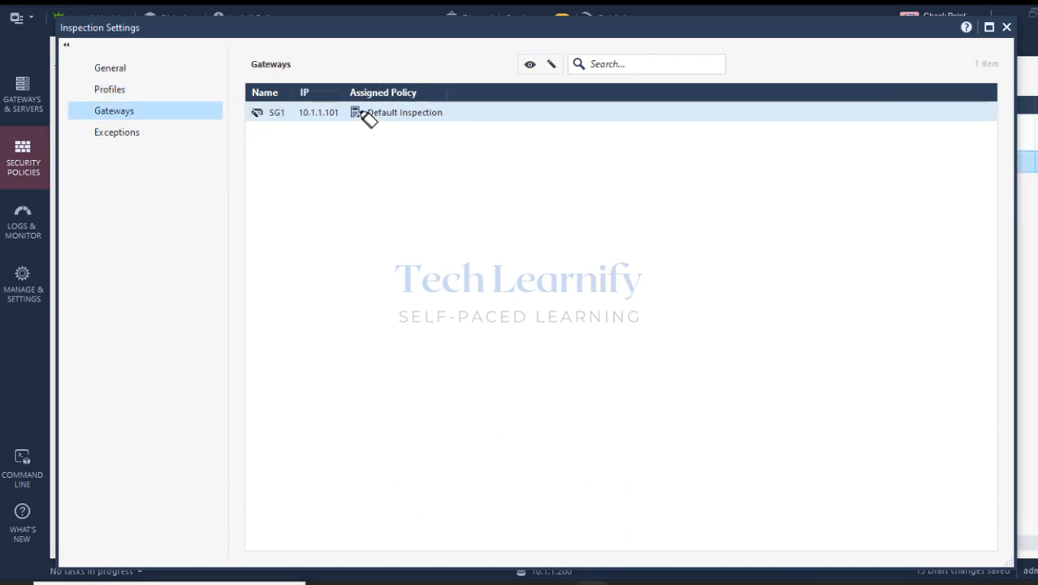
mouse_move(348, 113)
mouse_down()
mouse_move(442, 113)
mouse_move(358, 120)
mouse_move(430, 128)
mouse_up()
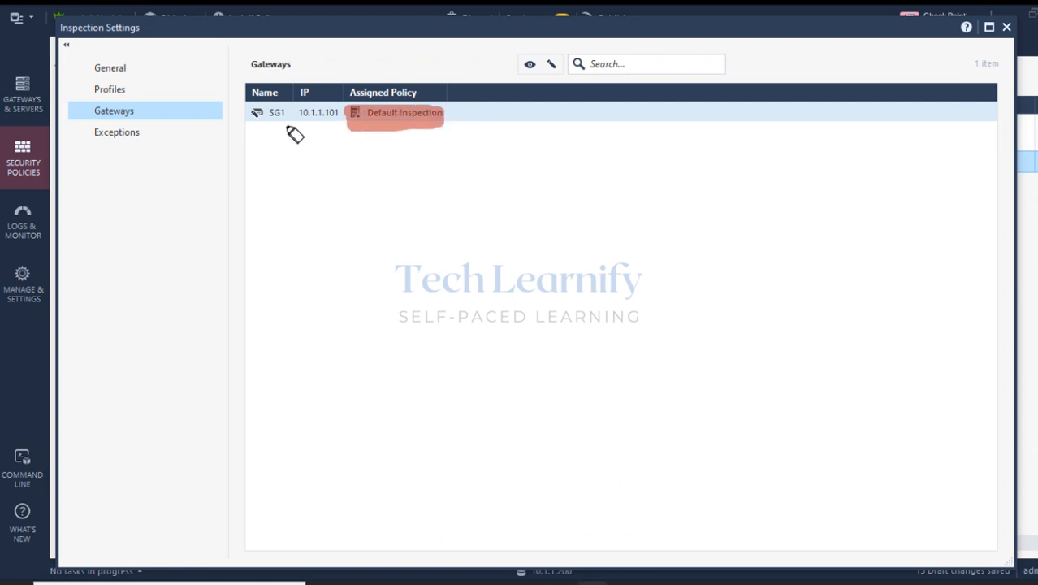
drag(255, 114, 291, 113)
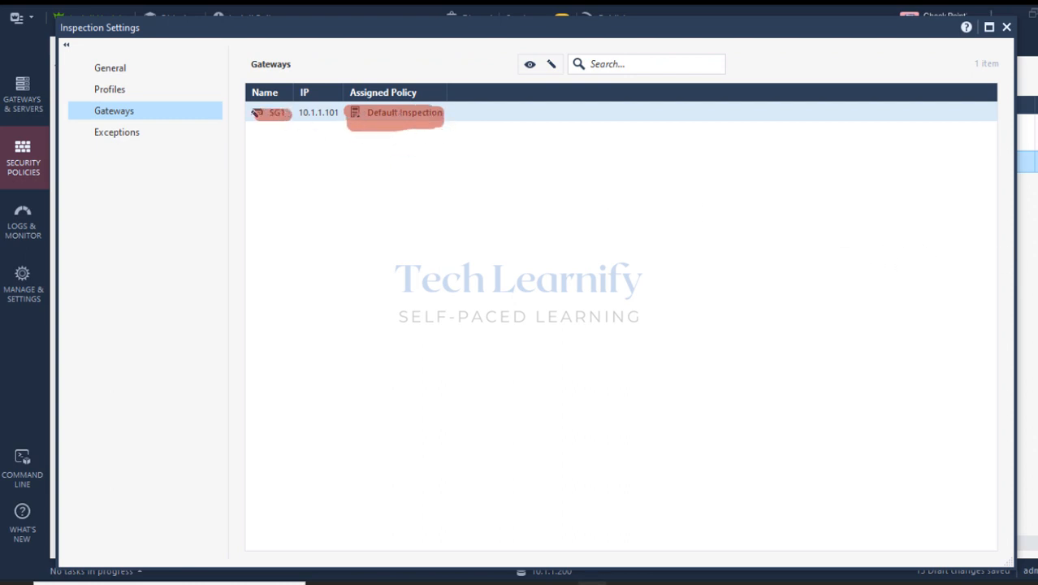
key(Escape)
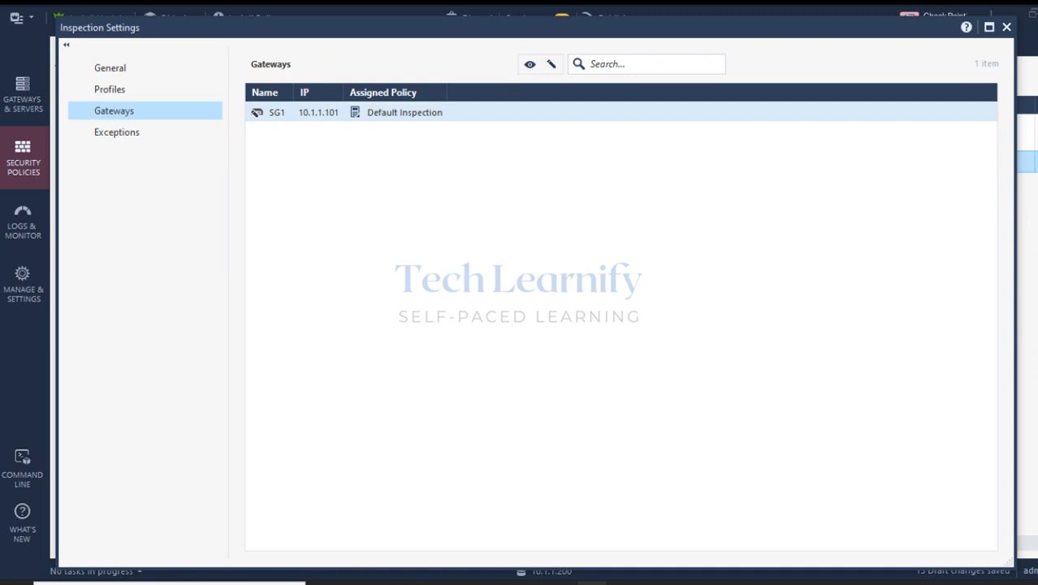
Set the general inspection settings list to show only the specific profile Recommended Inspection.
click(128, 91)
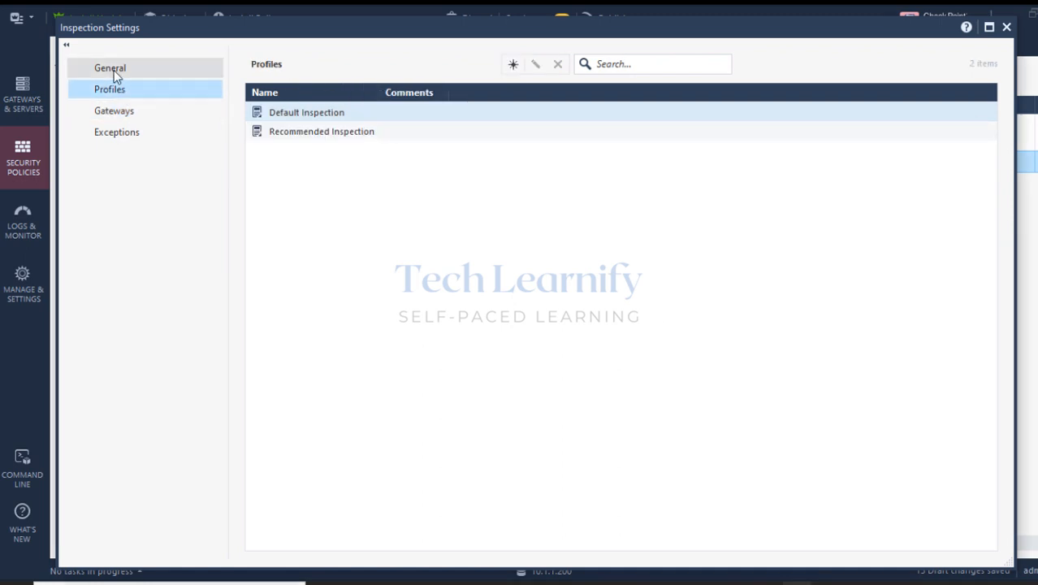
click(113, 69)
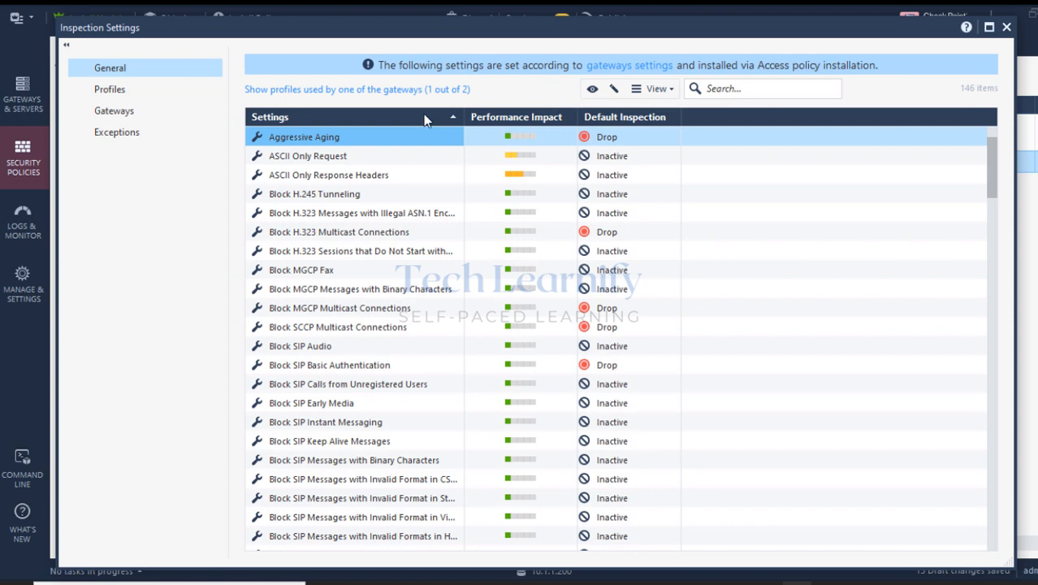
click(659, 91)
click(622, 111)
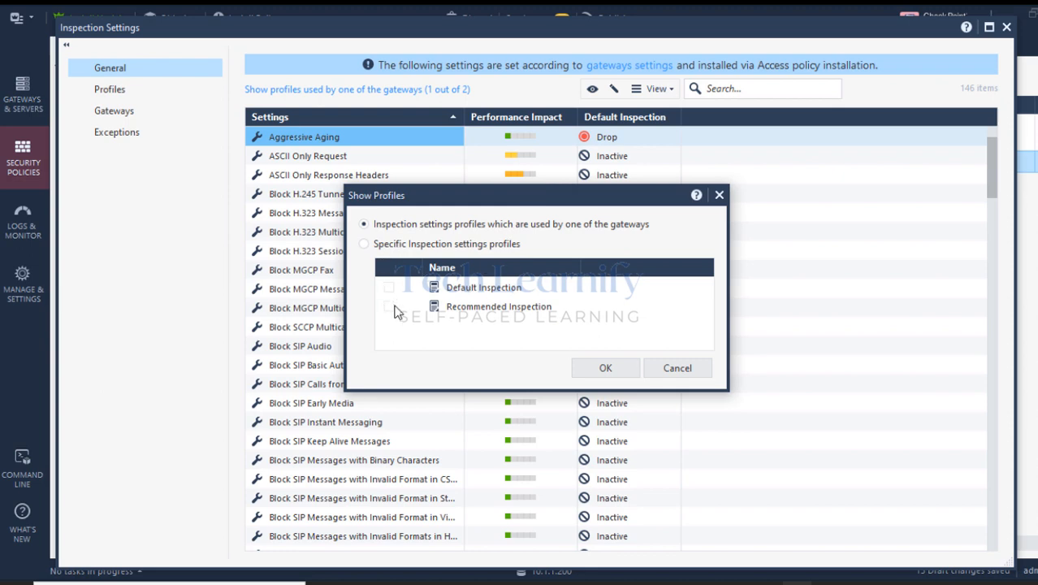
click(363, 244)
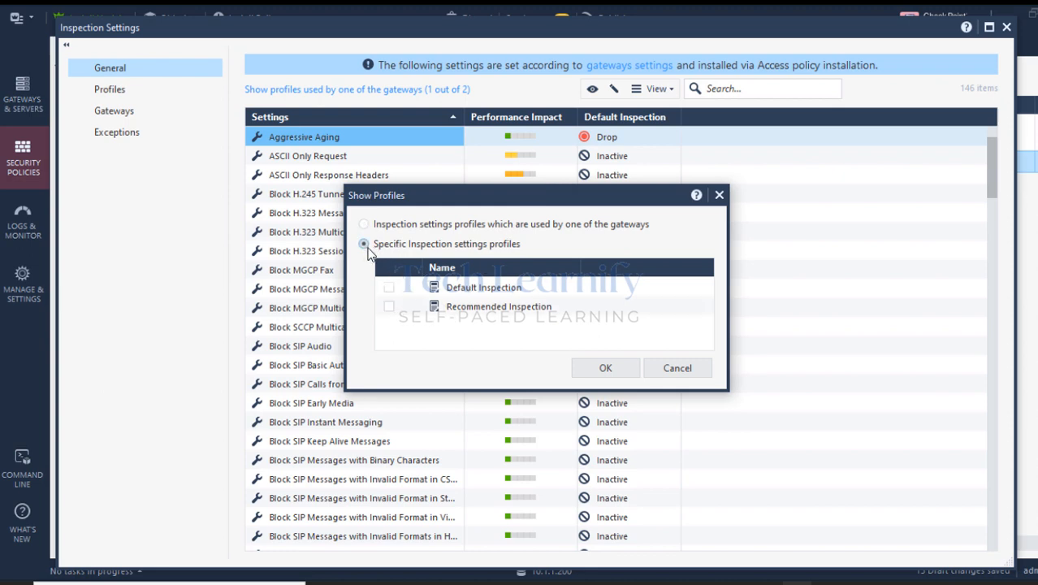
click(389, 307)
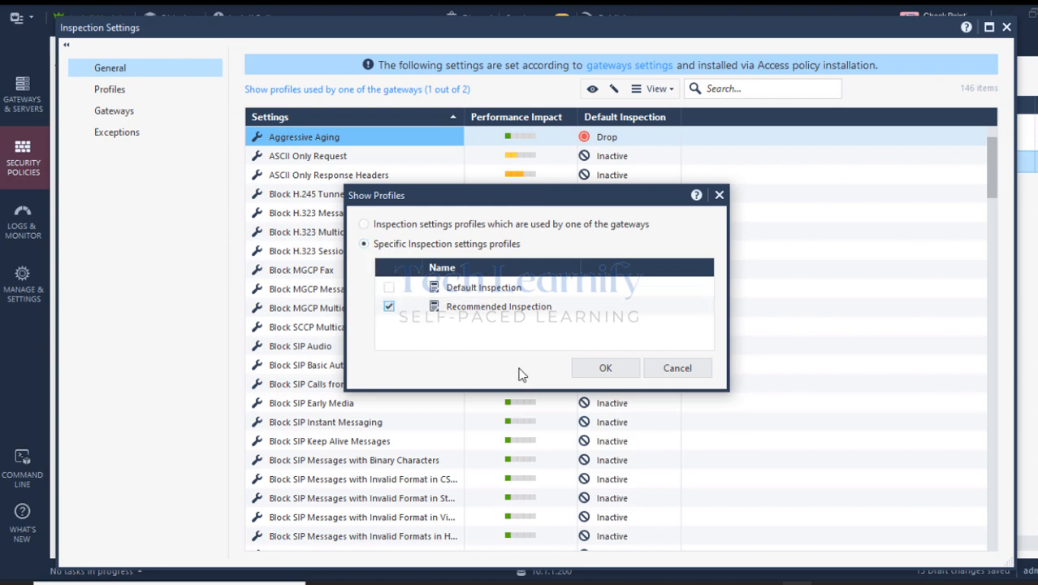
click(606, 368)
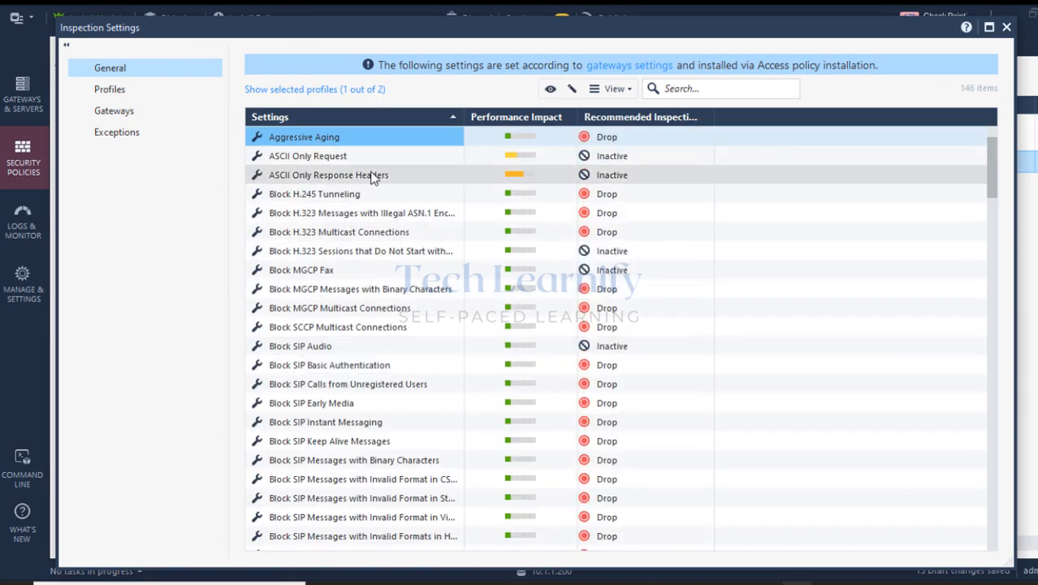
Examine the actions and performance impact of the Recommended Inspection settings, including HTTP Methods, HTTP Protocol - General Settings and the Non Compliant protocol entries.
scroll(387, 269, down, 2)
scroll(386, 268, down, 9)
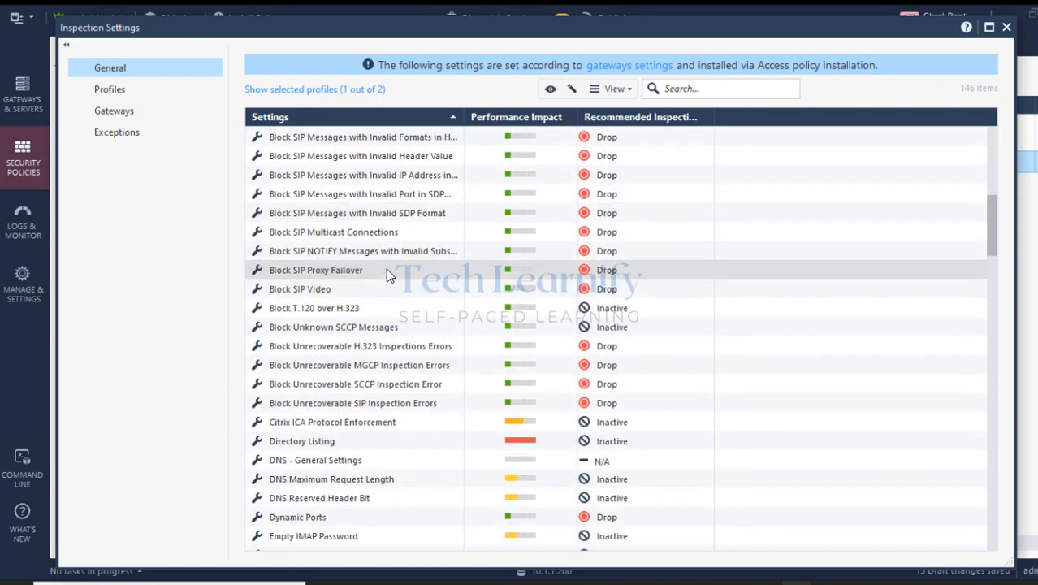
scroll(387, 276, down, 3)
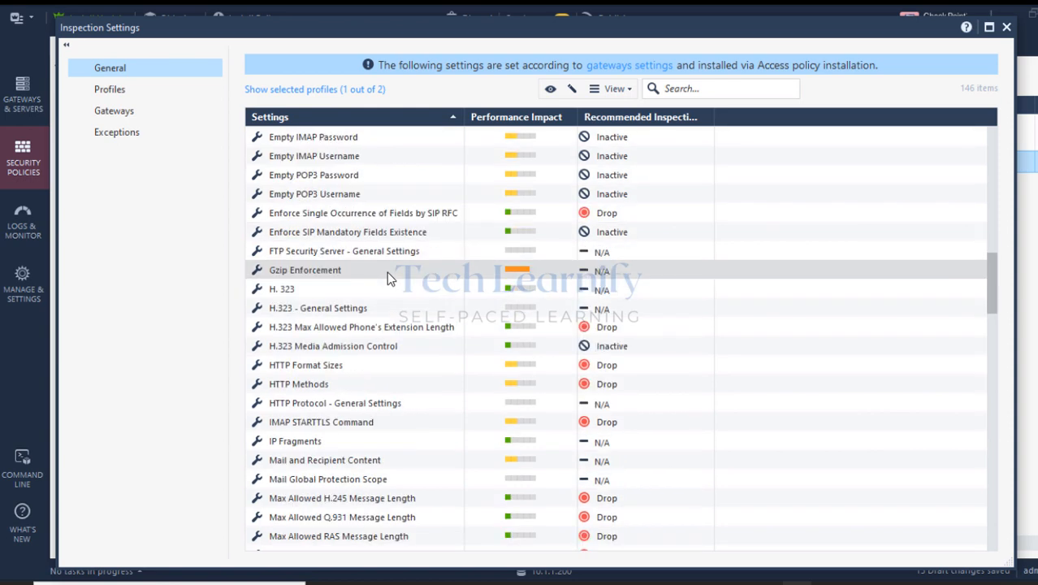
click(358, 385)
scroll(593, 388, down, 1)
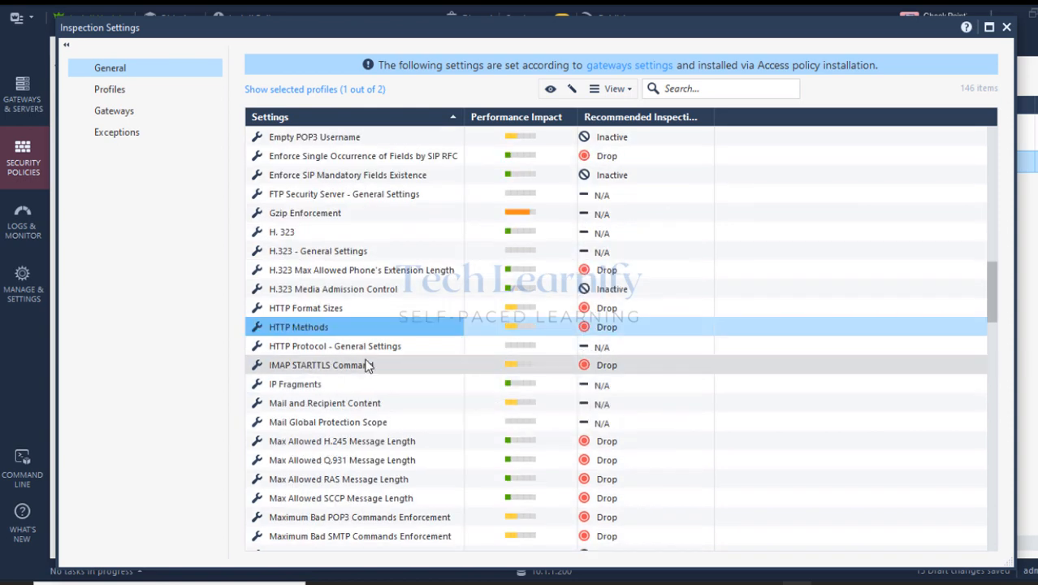
scroll(365, 366, down, 1)
click(381, 290)
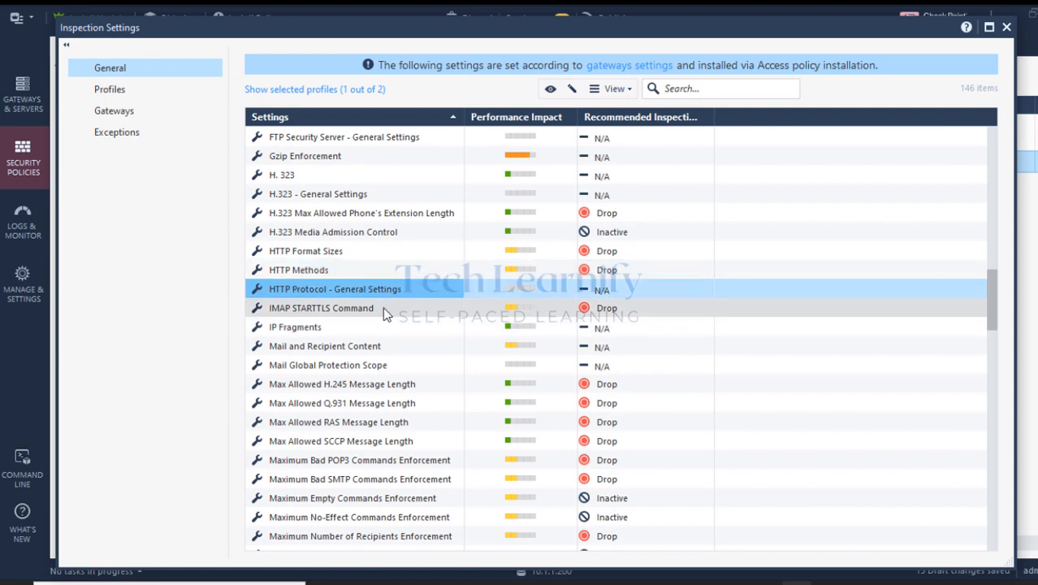
scroll(389, 321, down, 2)
scroll(388, 322, down, 11)
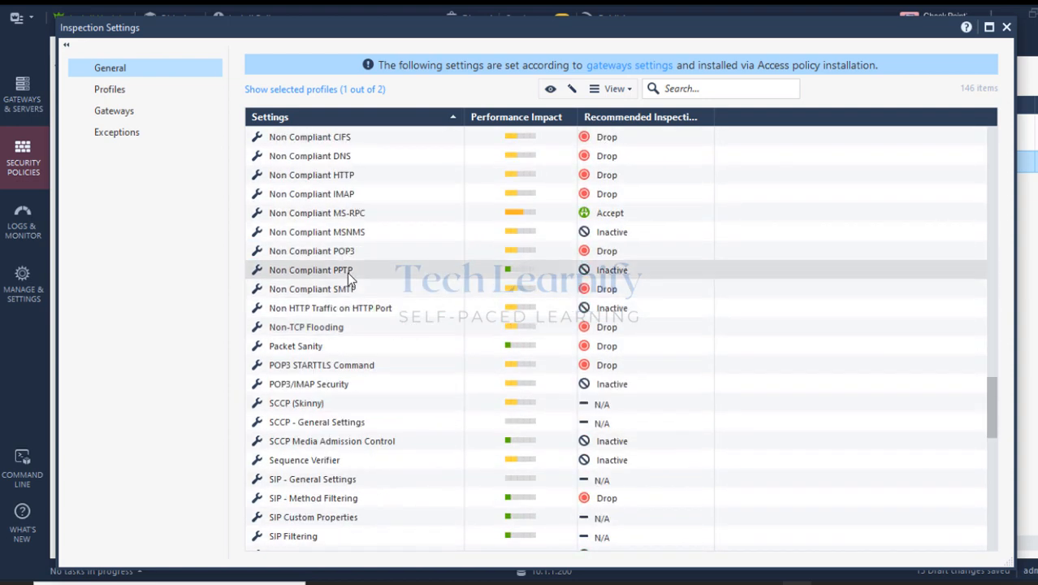
scroll(350, 361, down, 2)
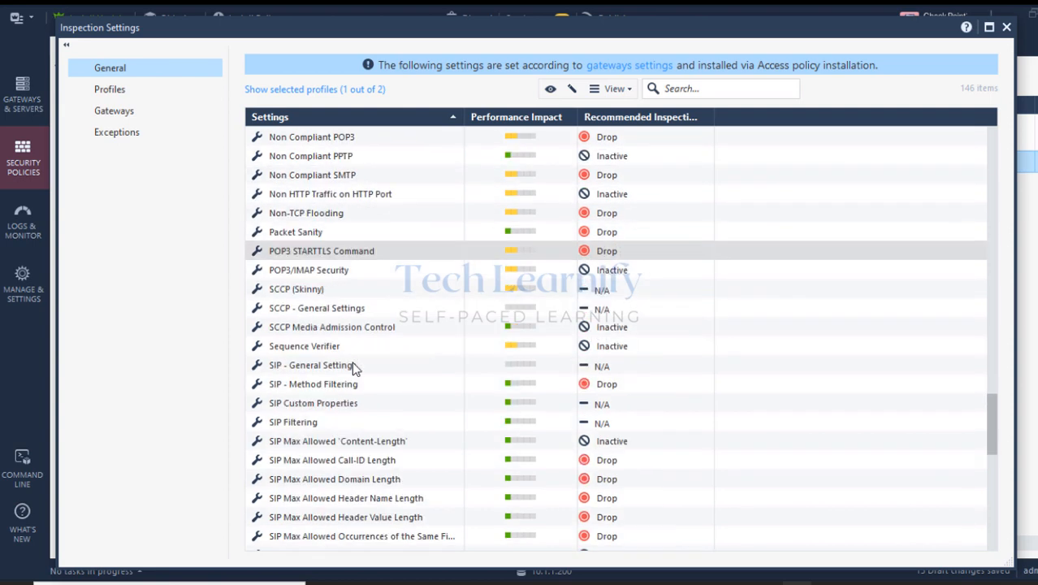
scroll(376, 368, up, 6)
Leave the general settings list and return to the inspection profiles list.
click(619, 89)
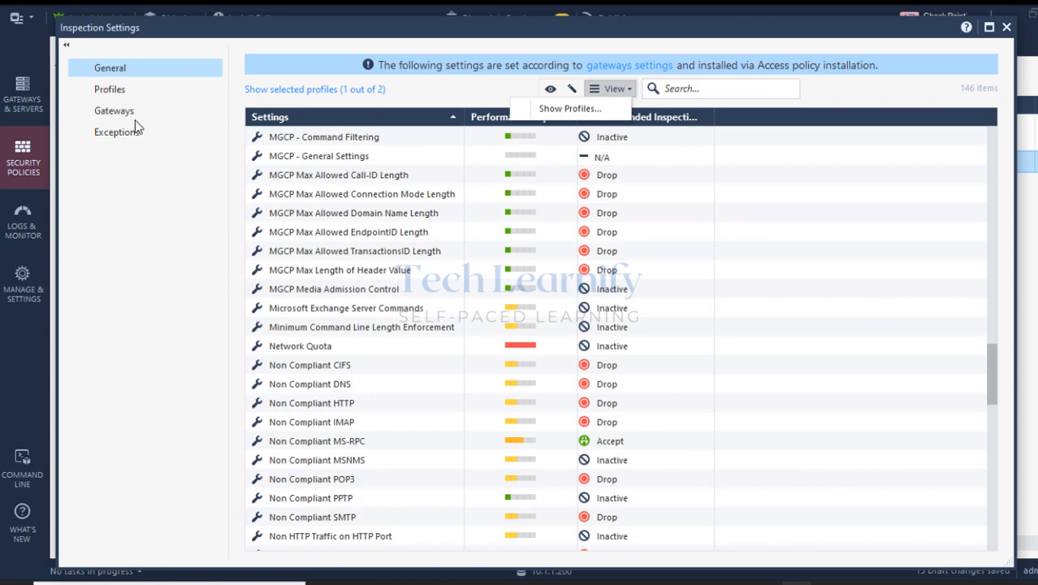
click(116, 96)
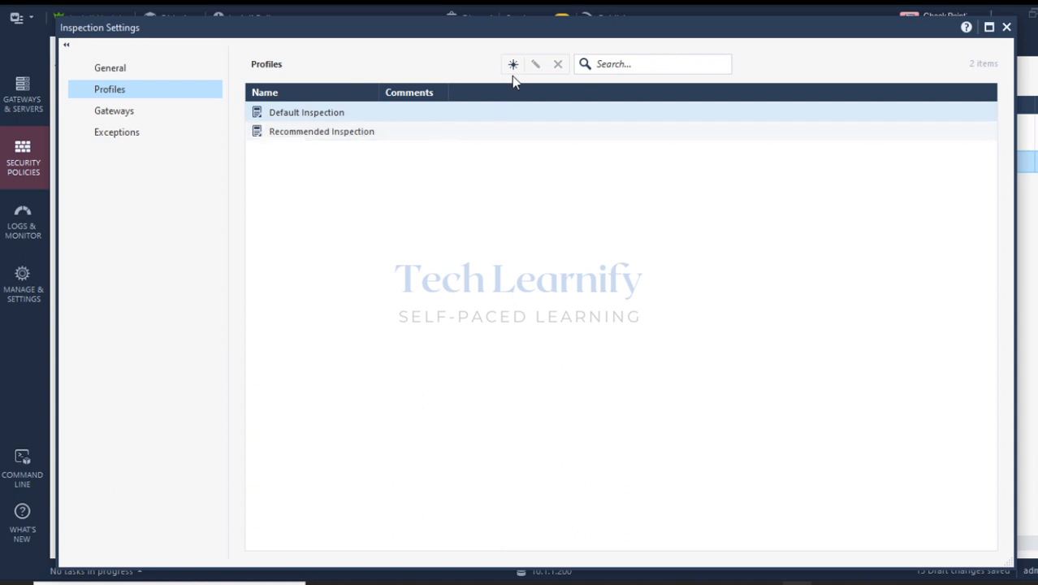
Assign the Recommended Inspection profile to gateway SG1 and close the Inspection Settings.
click(125, 113)
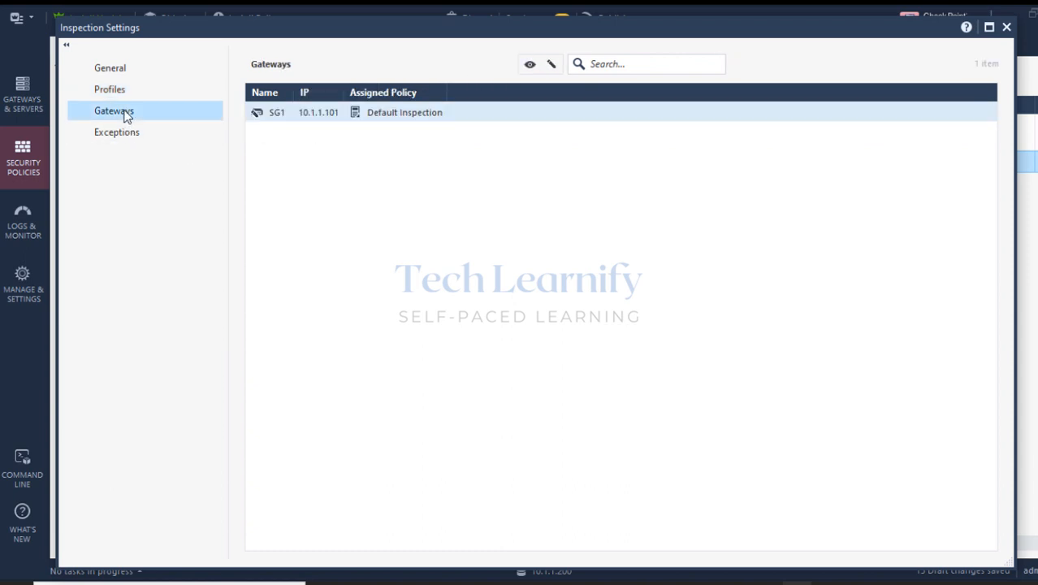
double_click(388, 115)
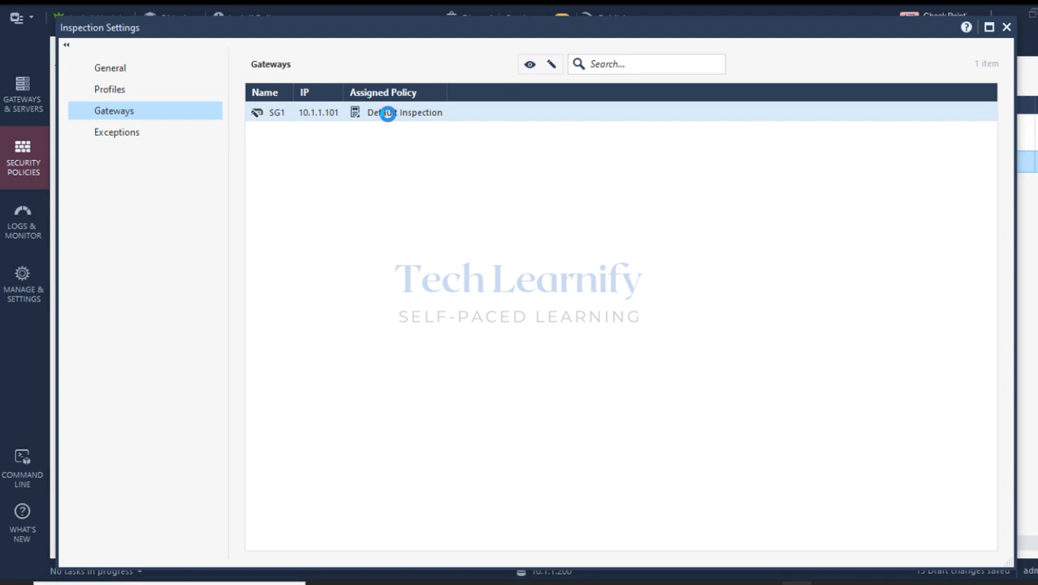
click(562, 312)
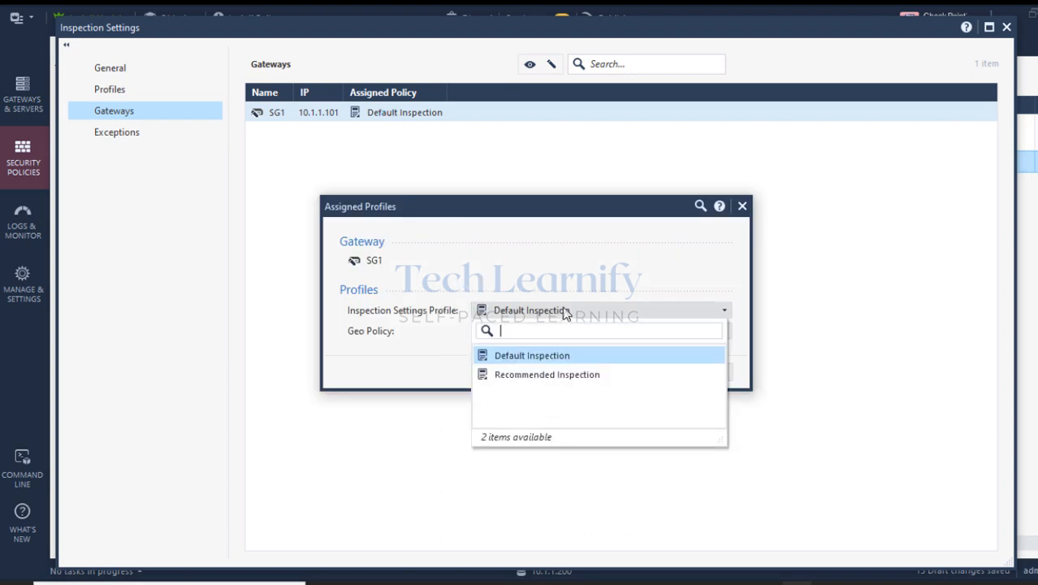
click(524, 376)
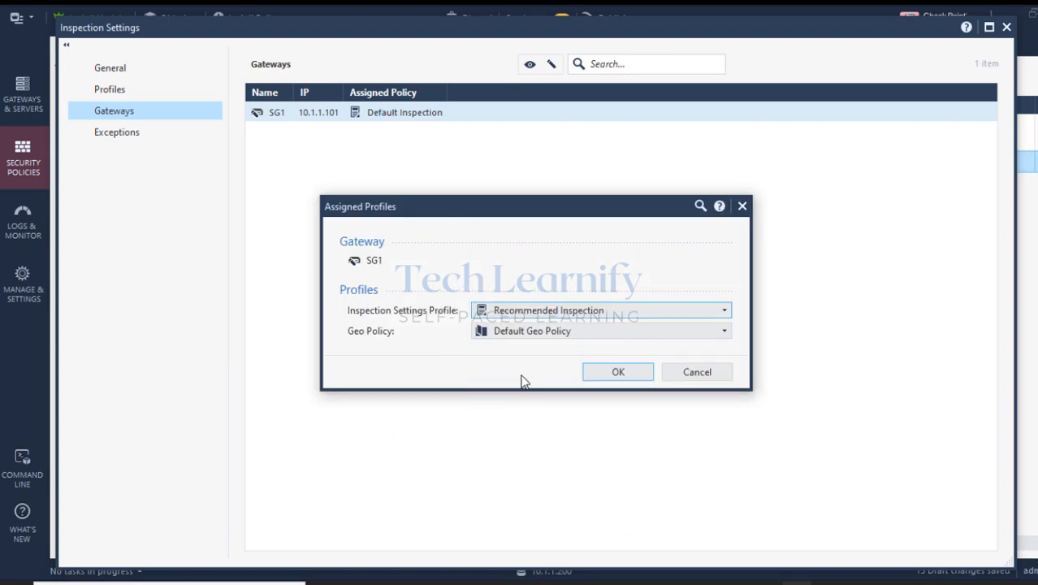
click(609, 378)
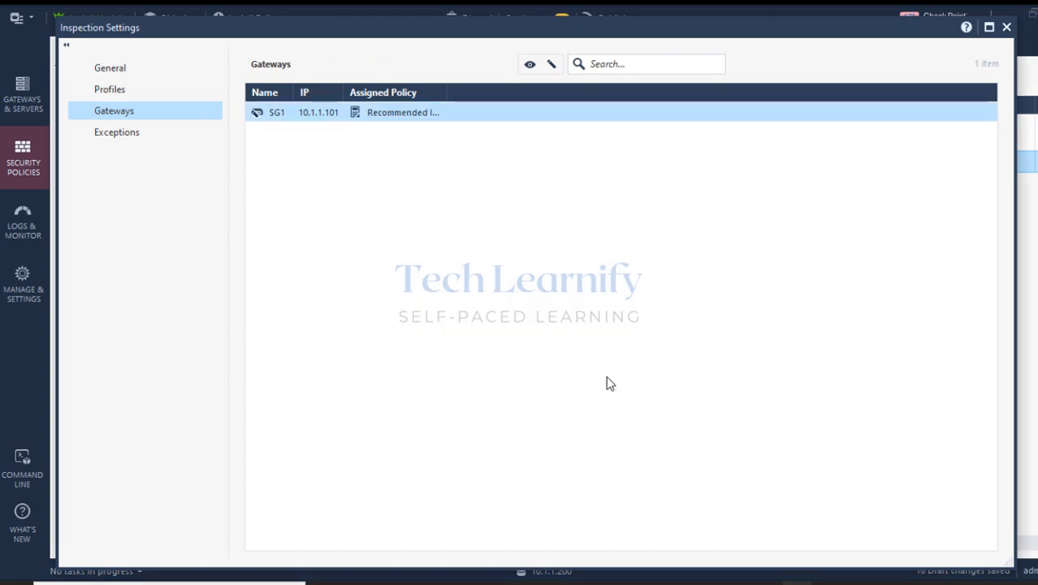
click(1006, 29)
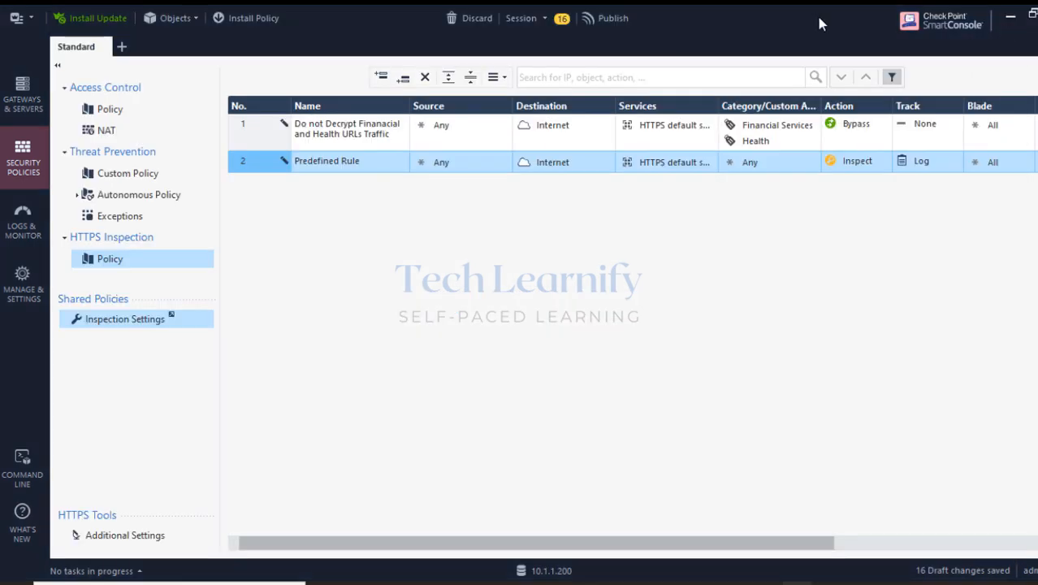
Publish the session changes and install the Standard Access Control policy on gateway SG1.
click(267, 20)
click(591, 394)
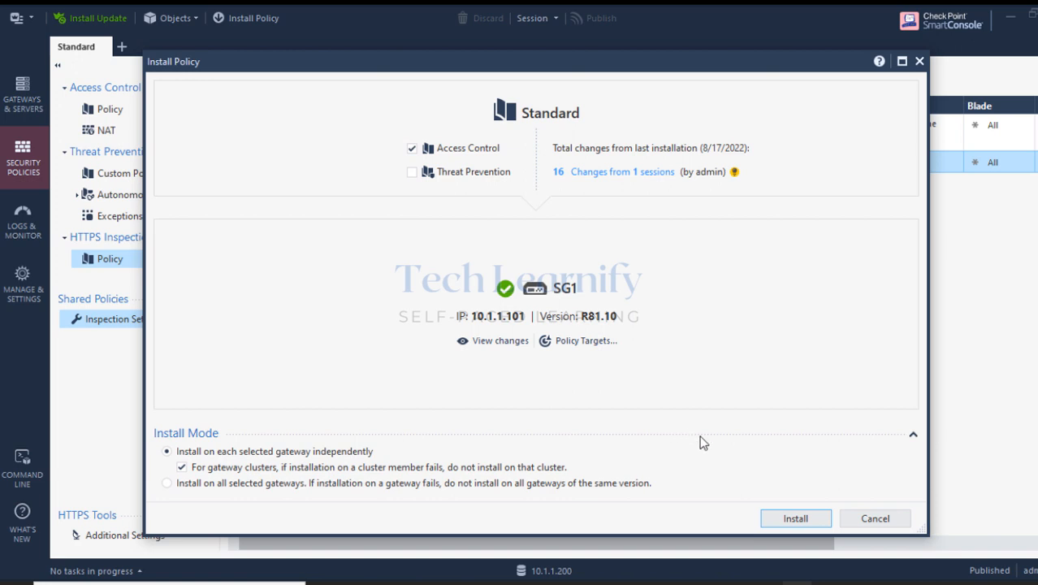
click(786, 518)
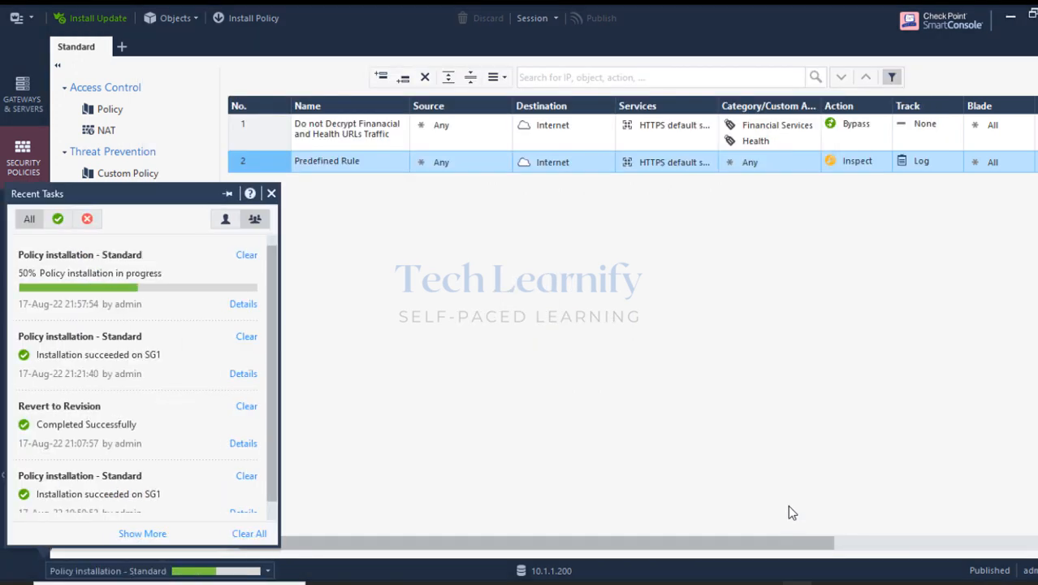
click(366, 178)
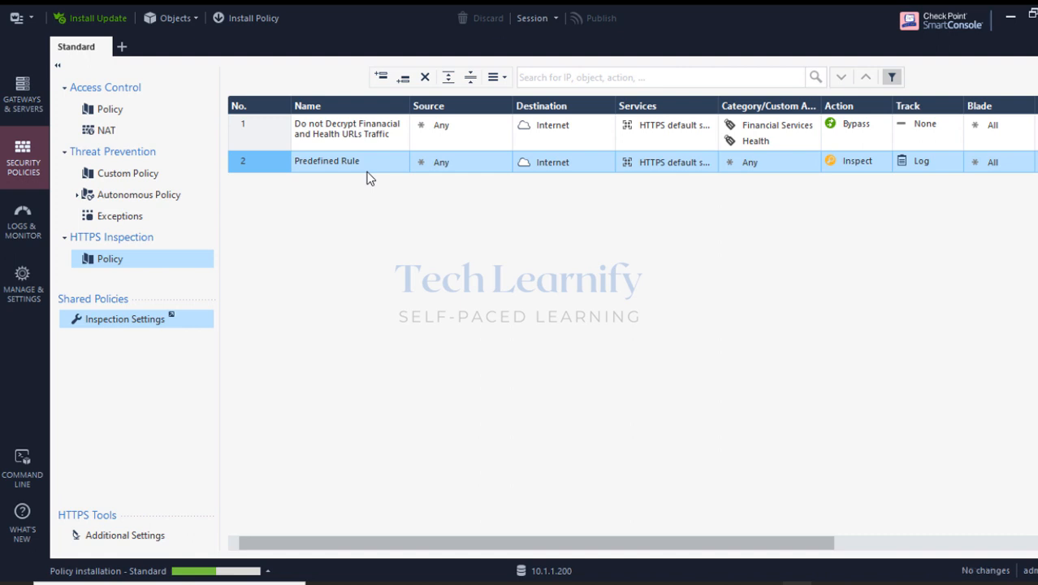
Check the status of the Standard policy installation in the recent tasks.
click(257, 134)
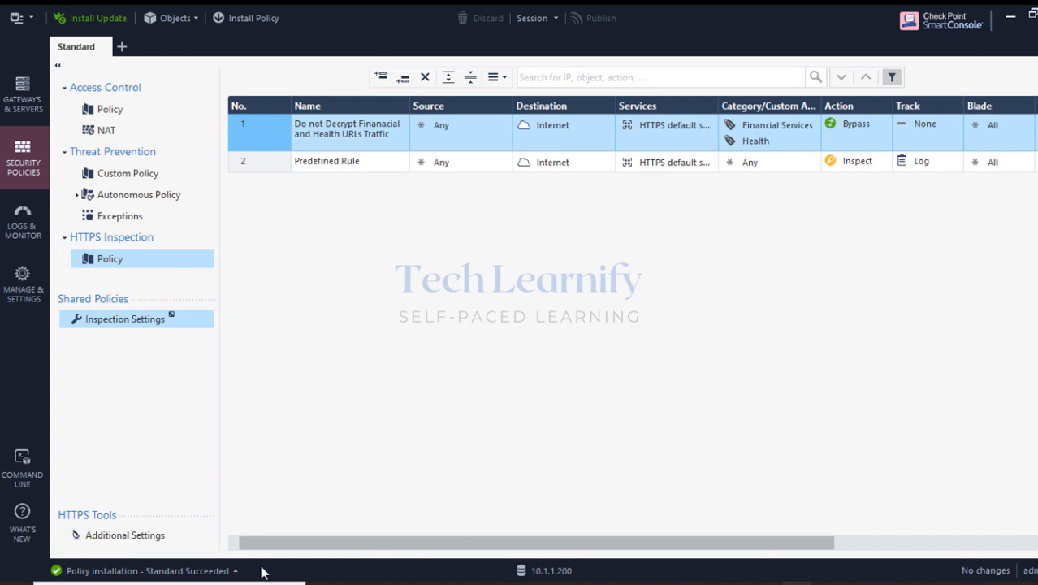
click(224, 572)
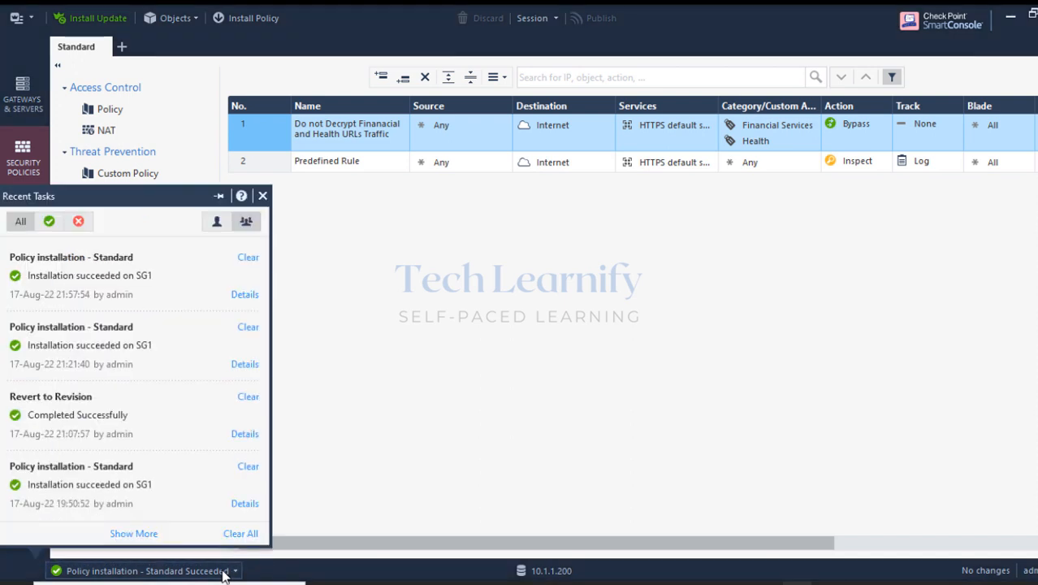
click(563, 378)
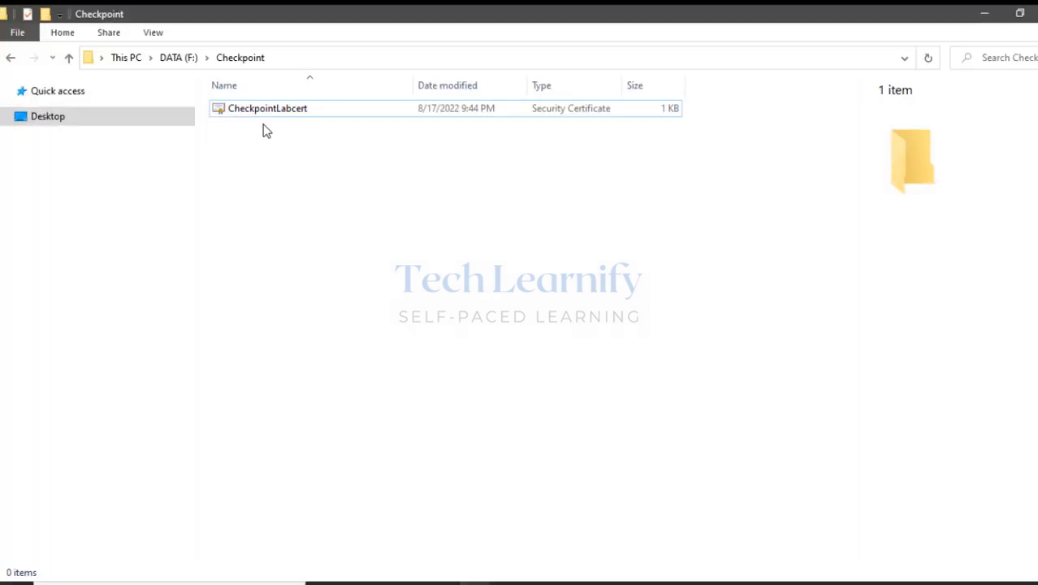
Check the exported CheckpointLabcert security certificate in the Checkpoint folder on DATA (F:), and put the folder window away.
click(265, 110)
click(266, 114)
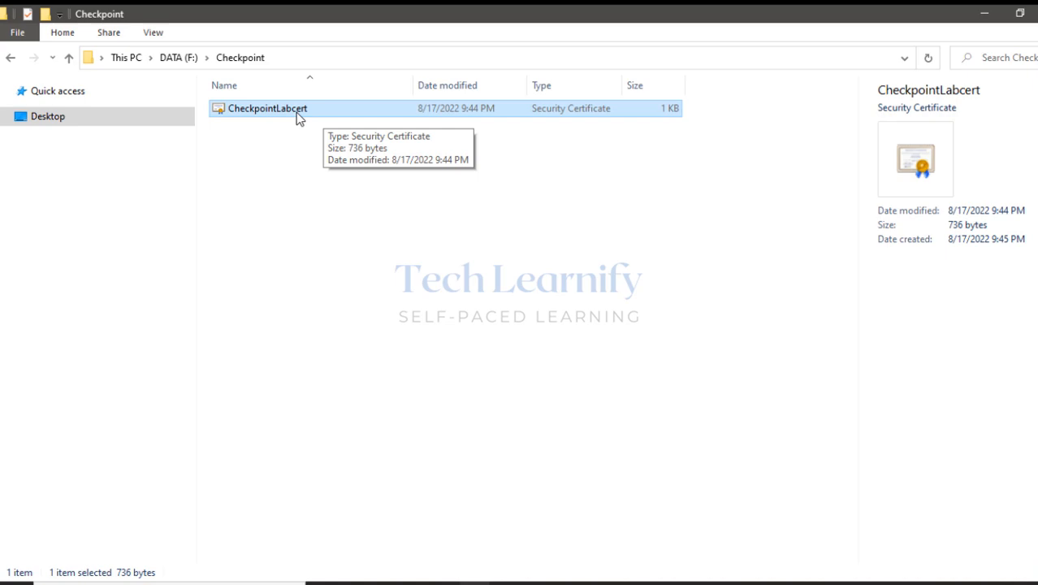
click(984, 14)
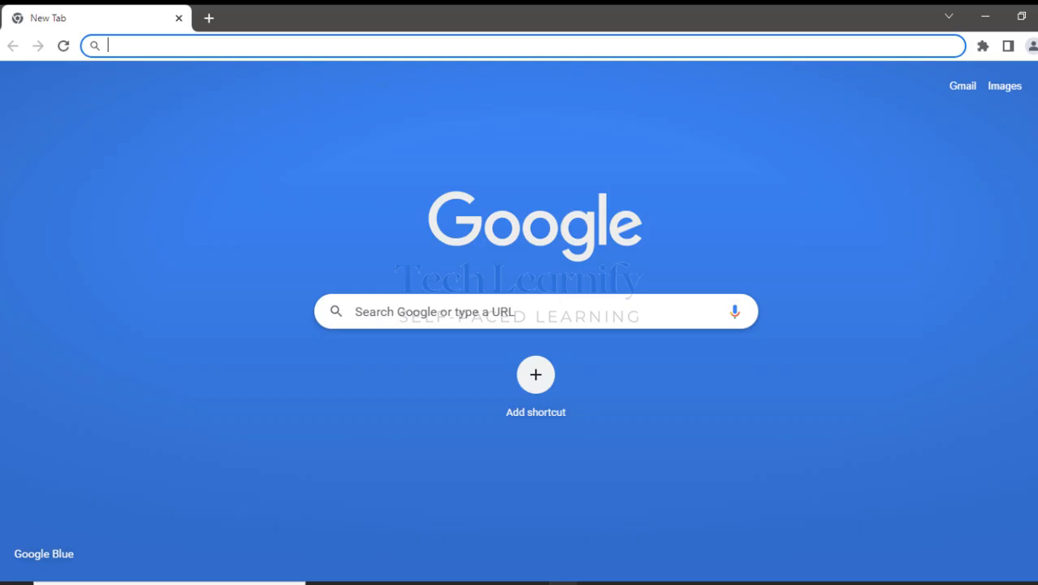
In Chrome, search the settings for certif and open the certificate manager at the Trusted Root Certification Authorities store.
click(1036, 45)
click(918, 313)
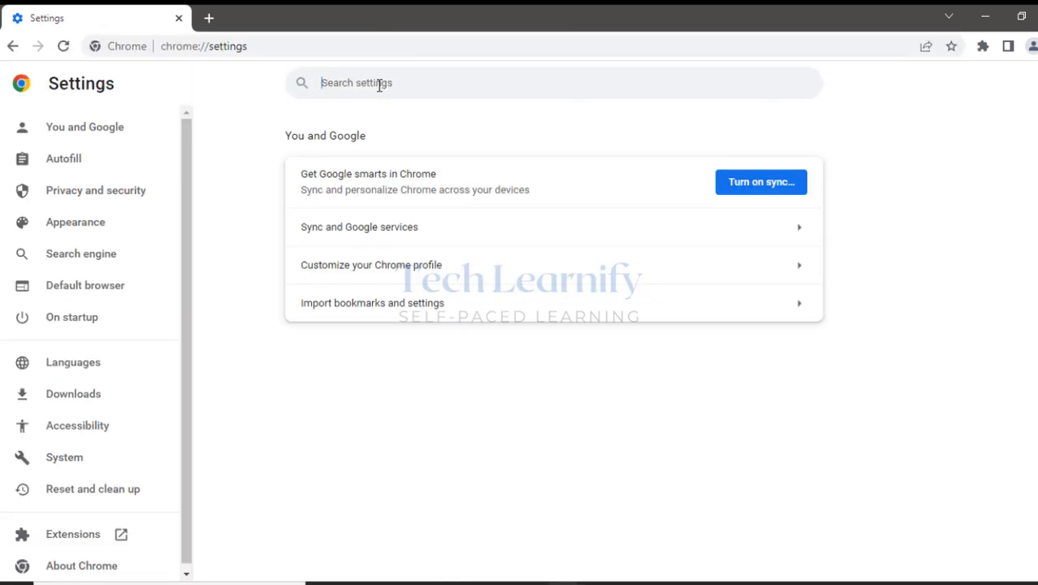
text(dertif)
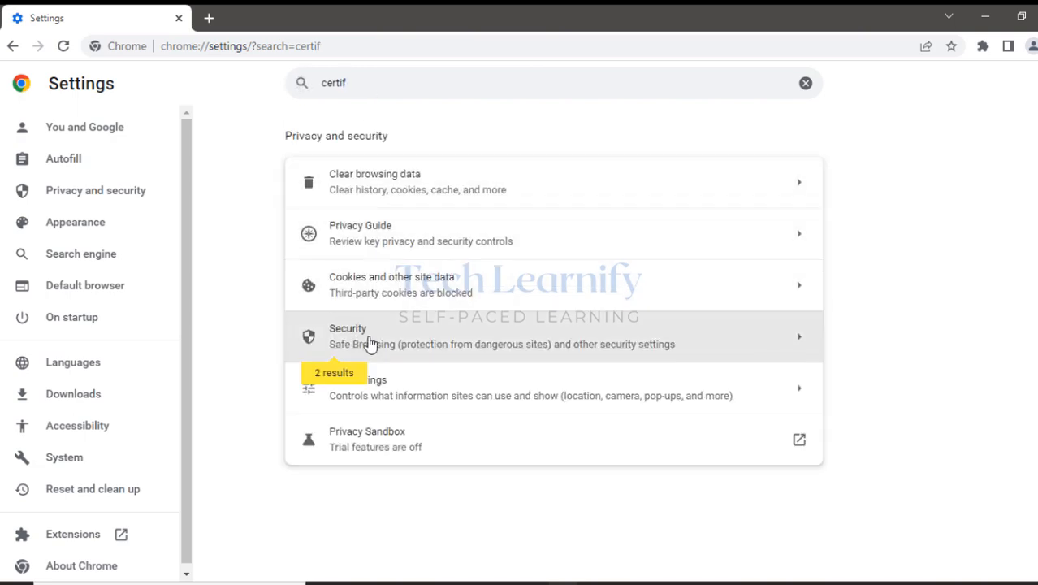
click(412, 344)
scroll(492, 319, down, 6)
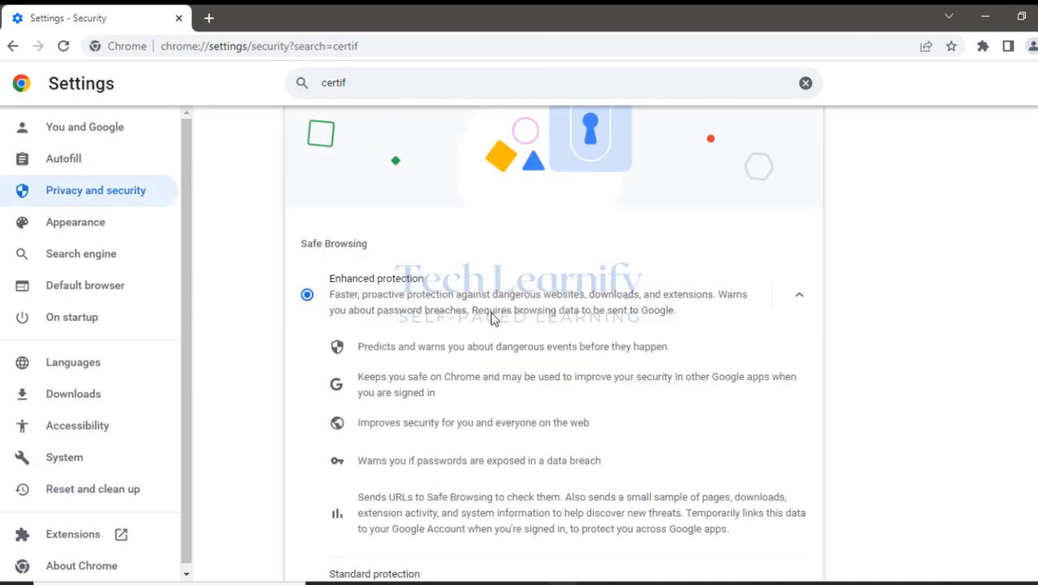
scroll(491, 318, down, 2)
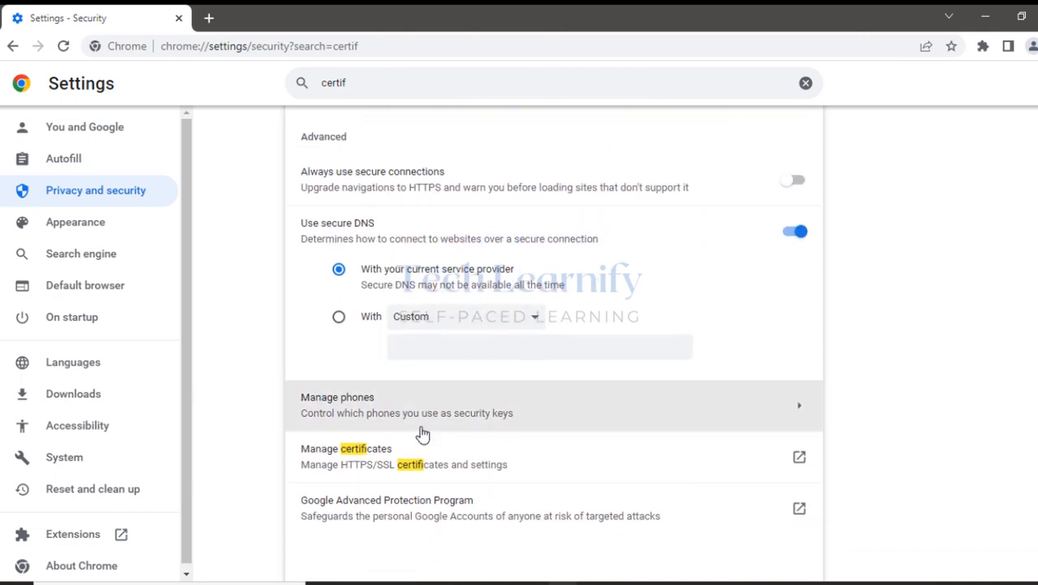
click(413, 462)
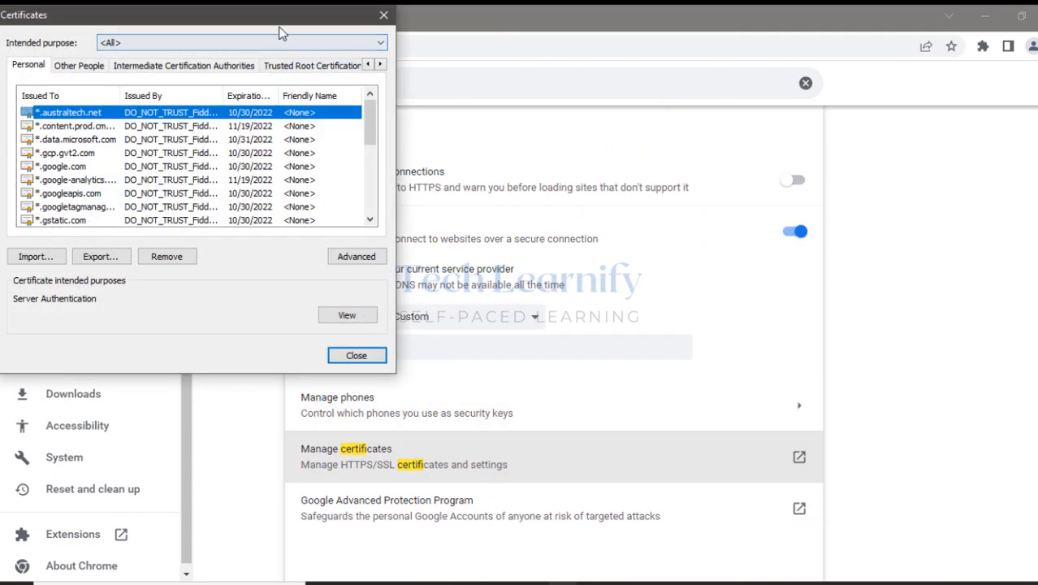
drag(278, 22, 488, 106)
click(516, 154)
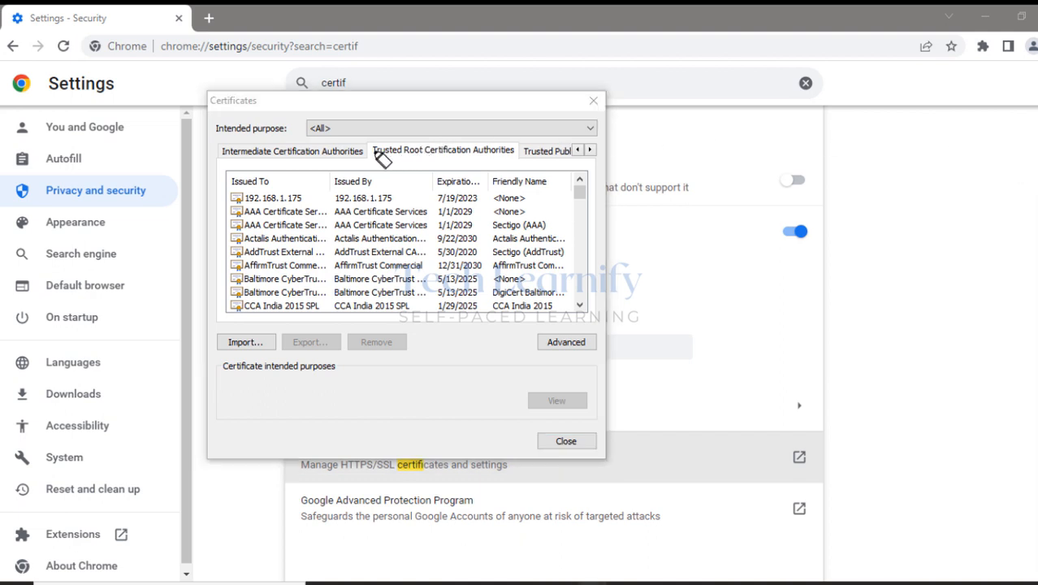
Look through the trusted root certificates and view the intended purposes of the DigiCert Baltimore entry.
mouse_move(373, 153)
mouse_down()
mouse_move(514, 158)
mouse_move(430, 154)
mouse_up()
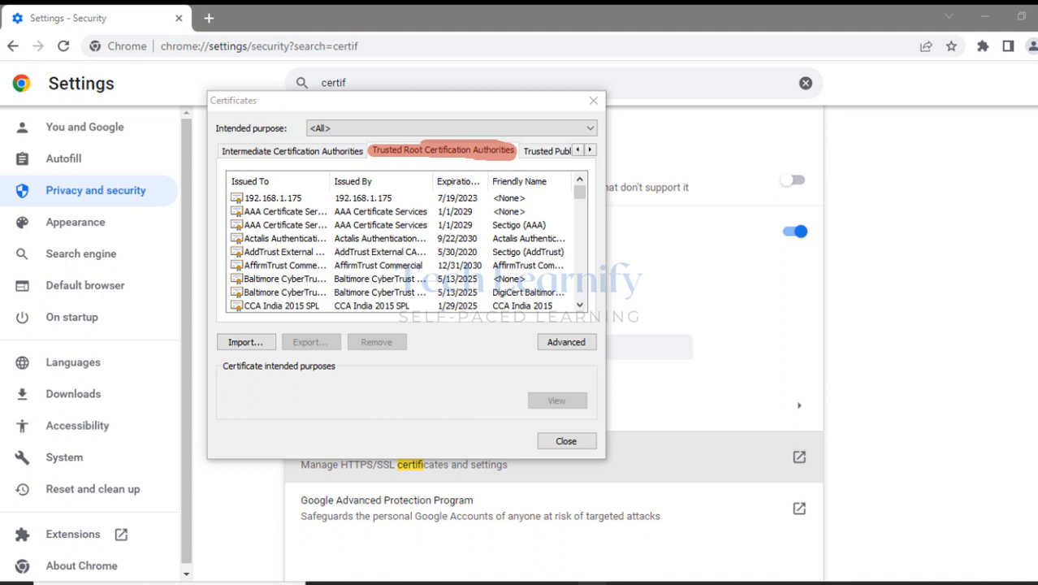
click(579, 305)
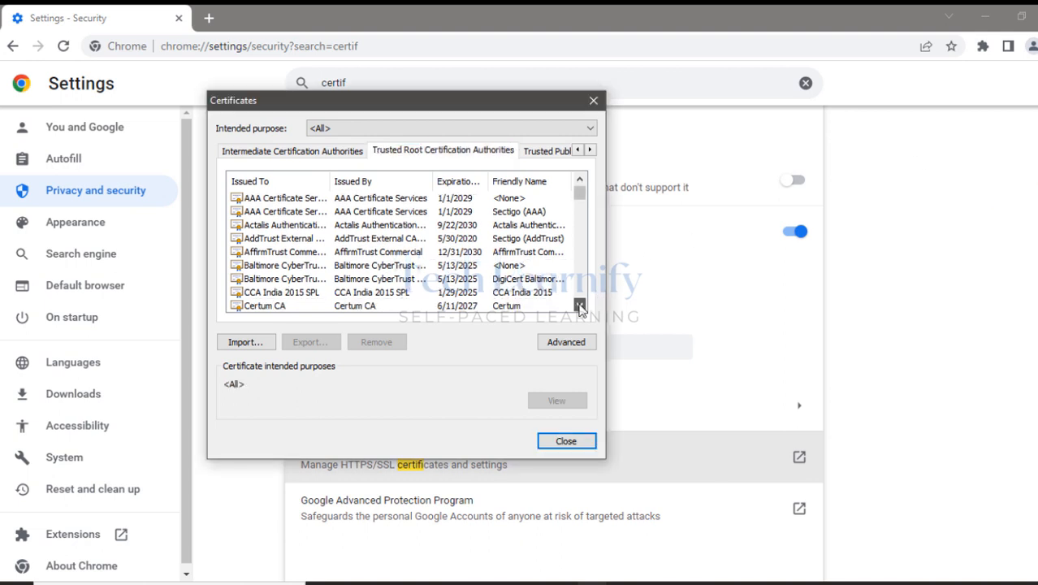
click(579, 304)
click(579, 305)
click(262, 227)
click(268, 252)
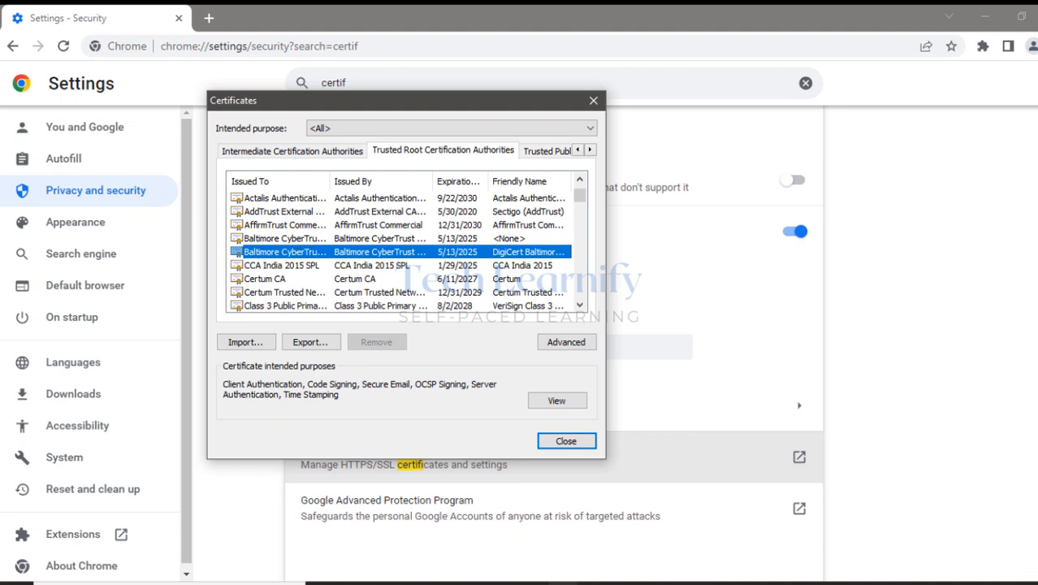
click(1018, 168)
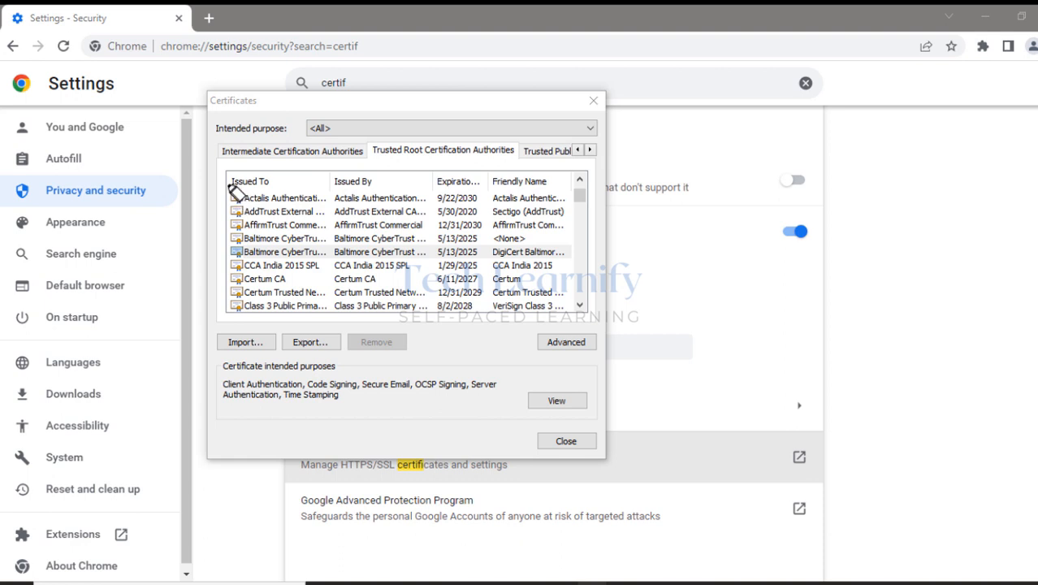
drag(227, 184, 231, 309)
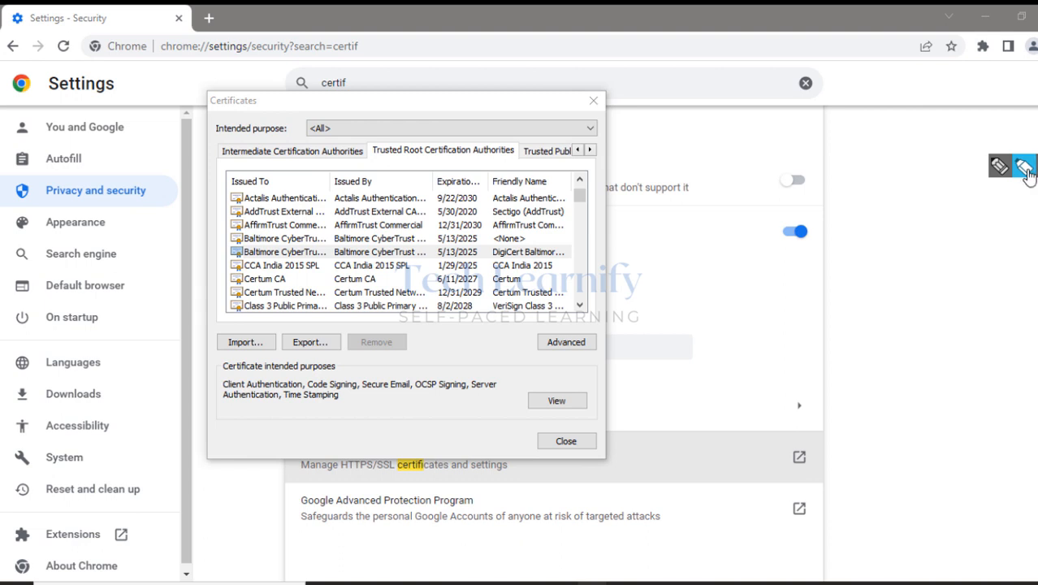
mouse_move(221, 342)
mouse_down()
mouse_move(270, 345)
mouse_move(253, 355)
mouse_move(227, 342)
mouse_move(264, 345)
mouse_up()
mouse_move(253, 392)
mouse_down()
mouse_move(242, 431)
mouse_move(283, 453)
mouse_up()
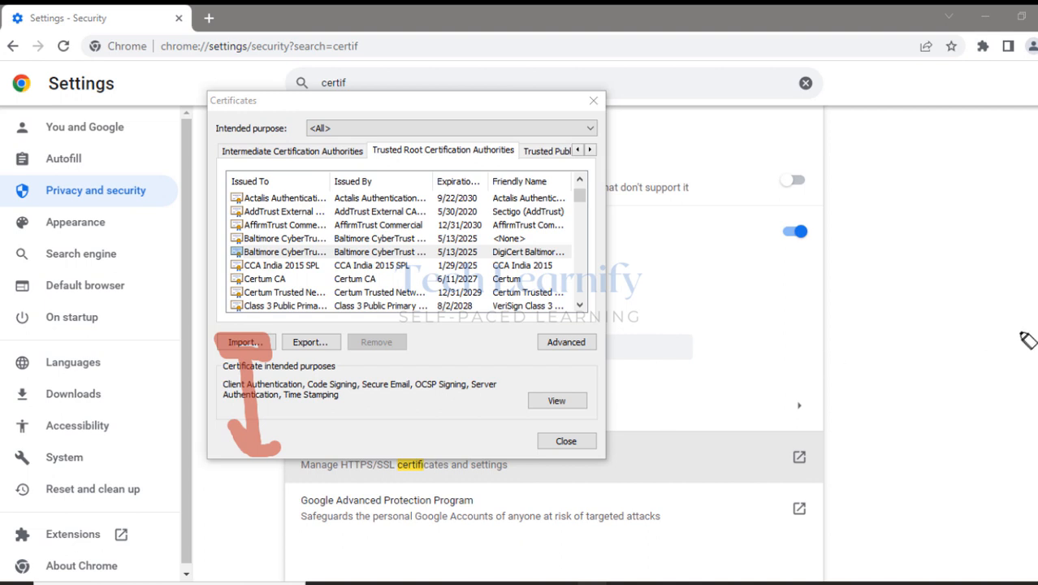
click(1033, 237)
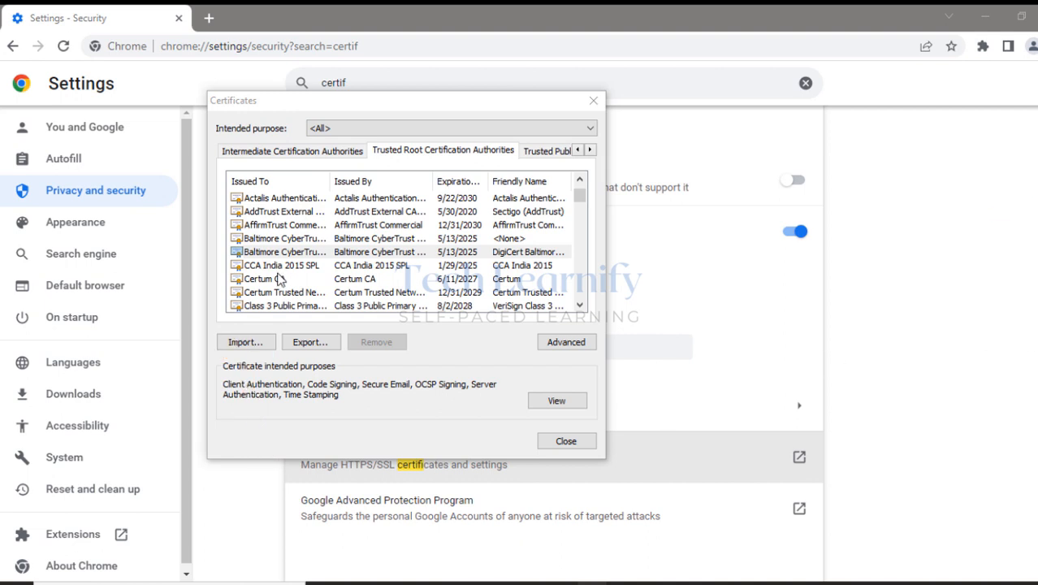
Start a certificate import and choose F:\Checkpoint\CheckpointLabcert.cer as the file to import.
click(243, 342)
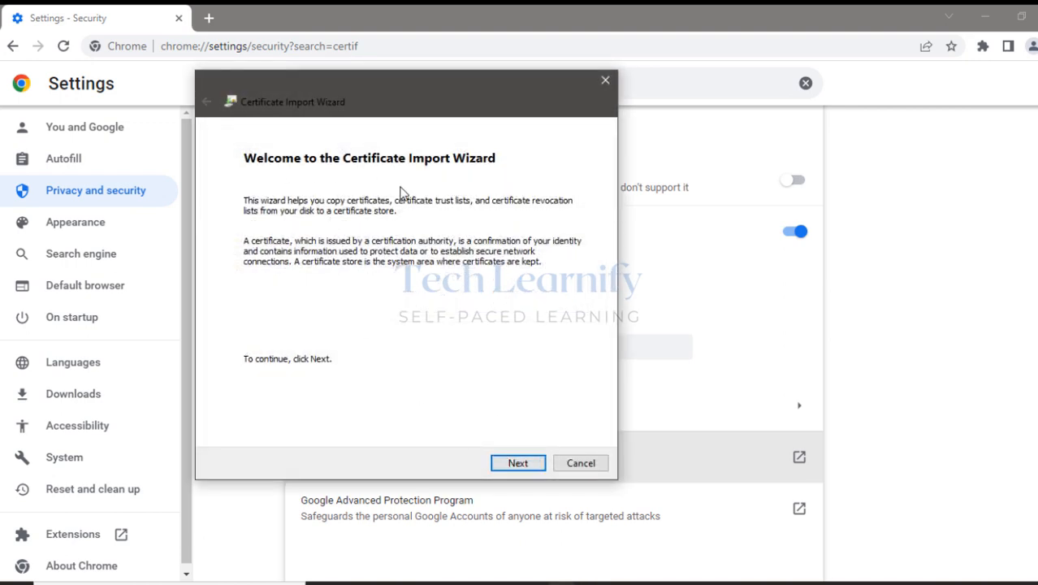
click(518, 465)
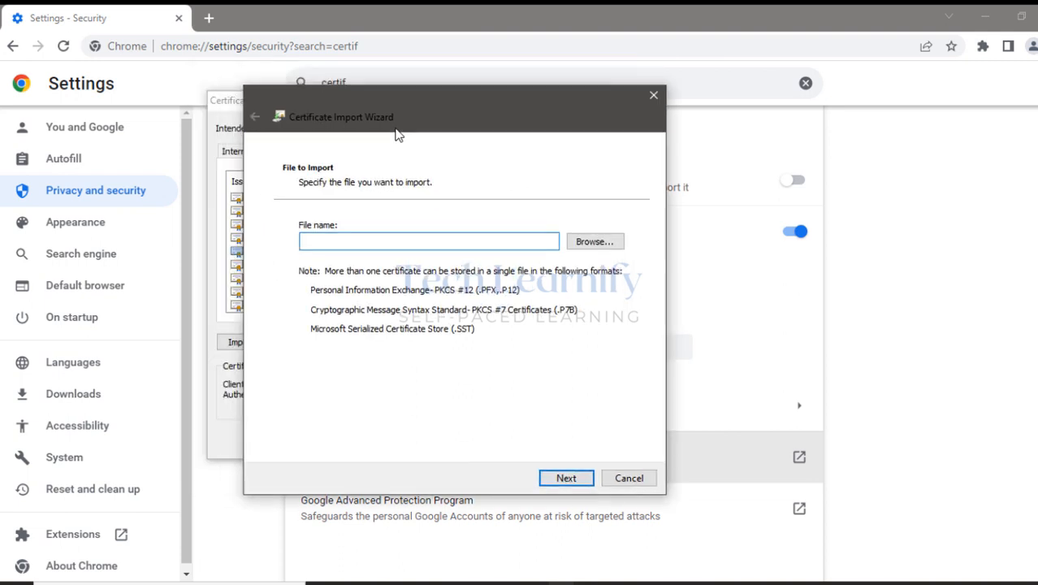
click(467, 120)
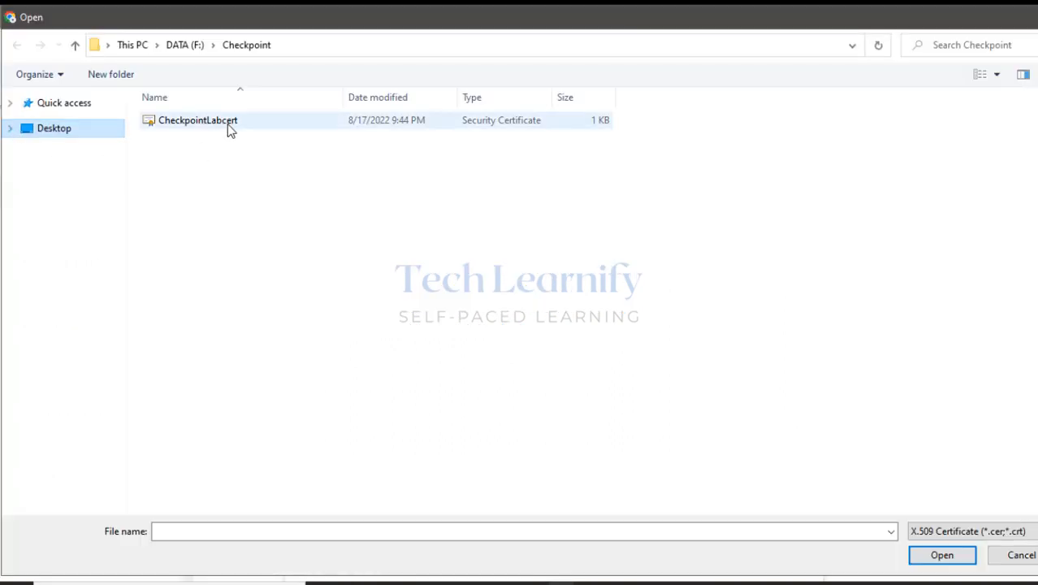
click(207, 128)
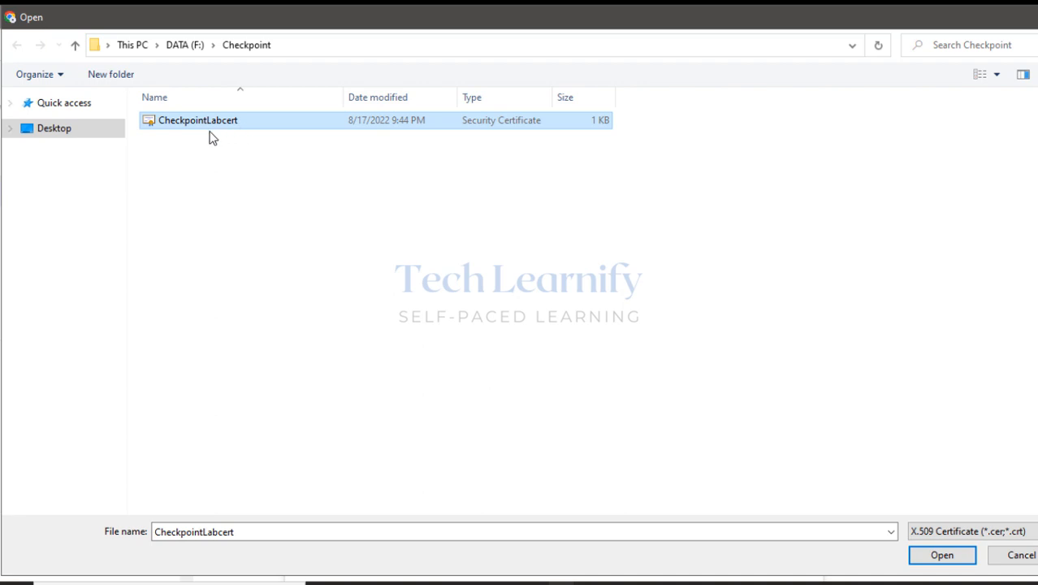
click(942, 555)
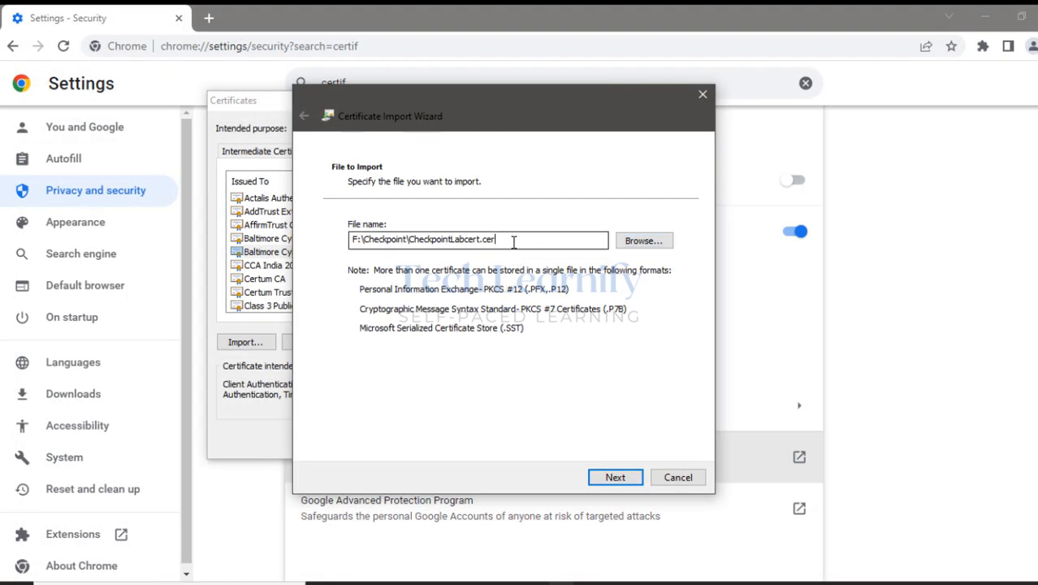
drag(514, 239, 349, 239)
click(615, 478)
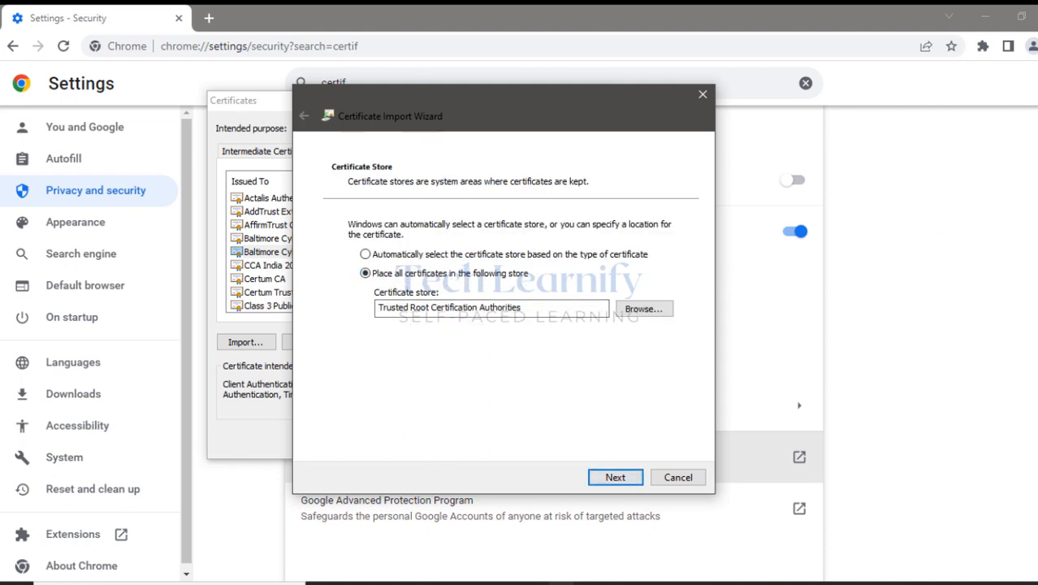
mouse_move(1031, 167)
click(999, 164)
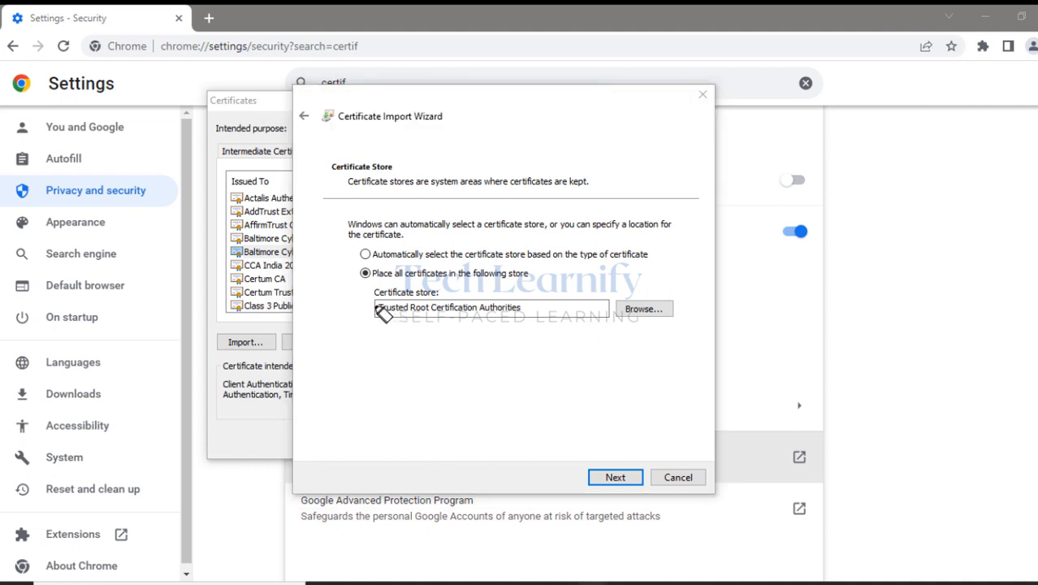
drag(375, 308, 519, 308)
click(630, 477)
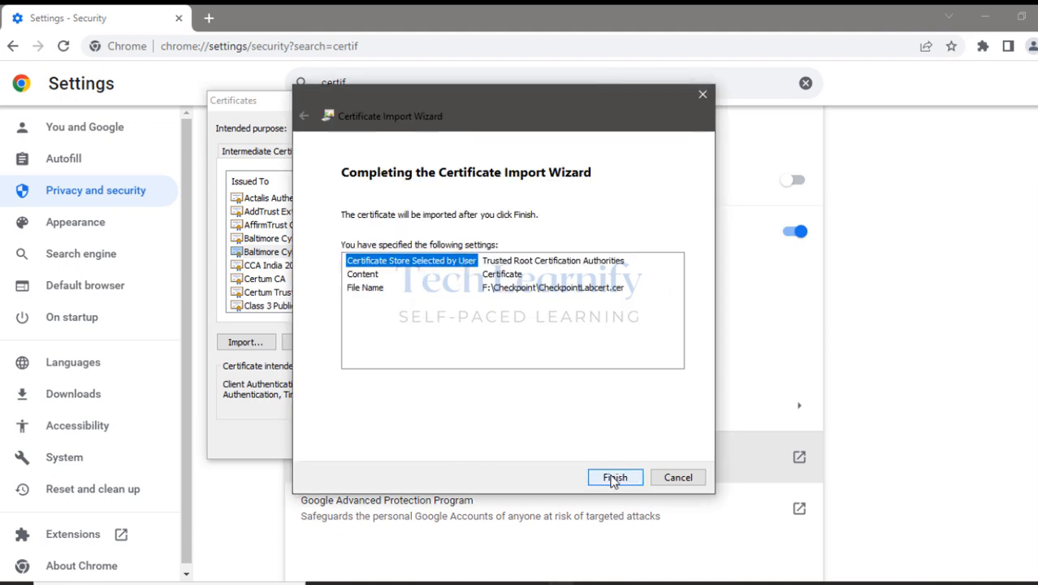
click(616, 477)
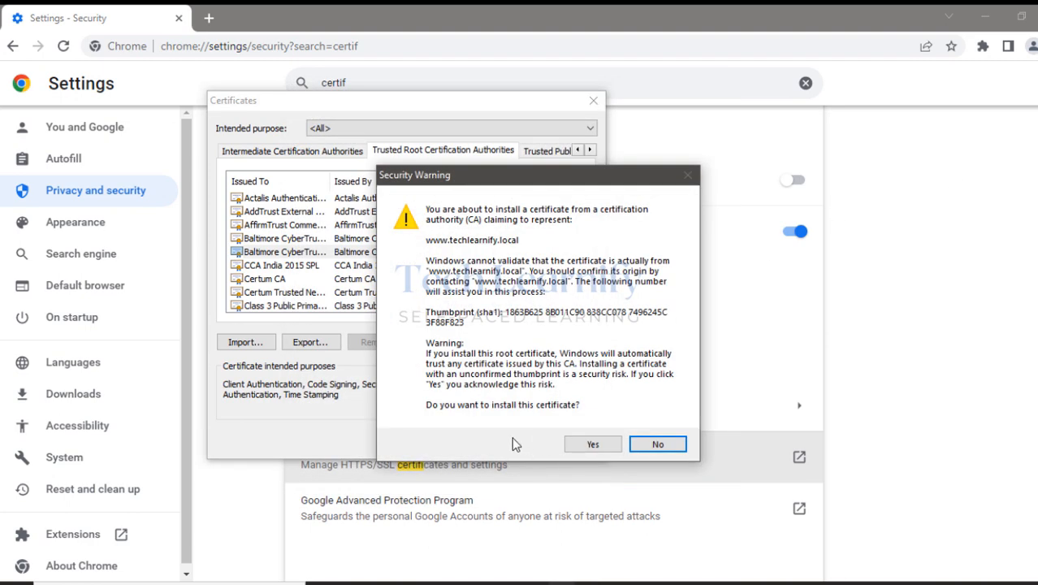
click(594, 444)
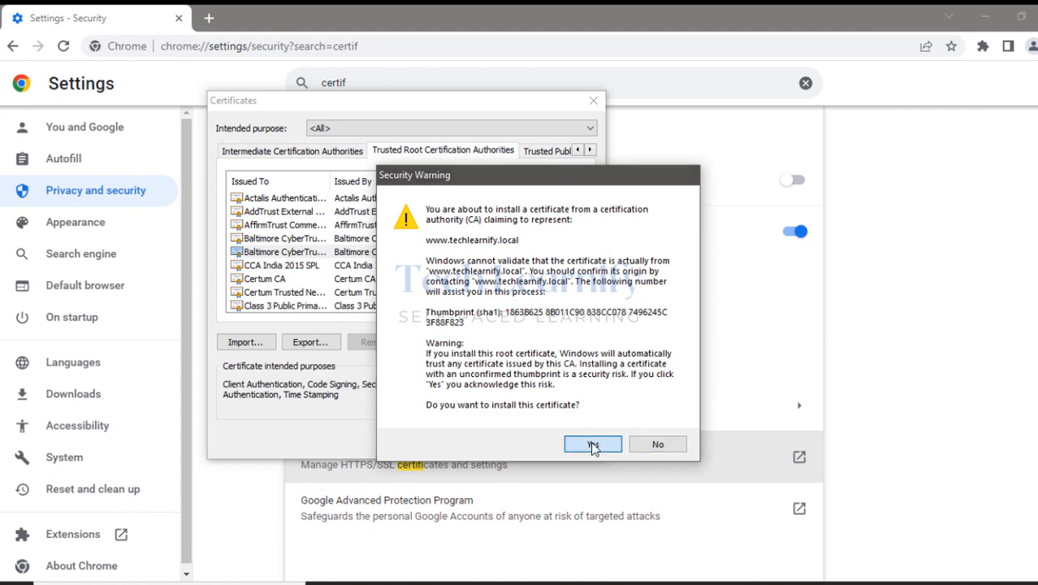
click(589, 353)
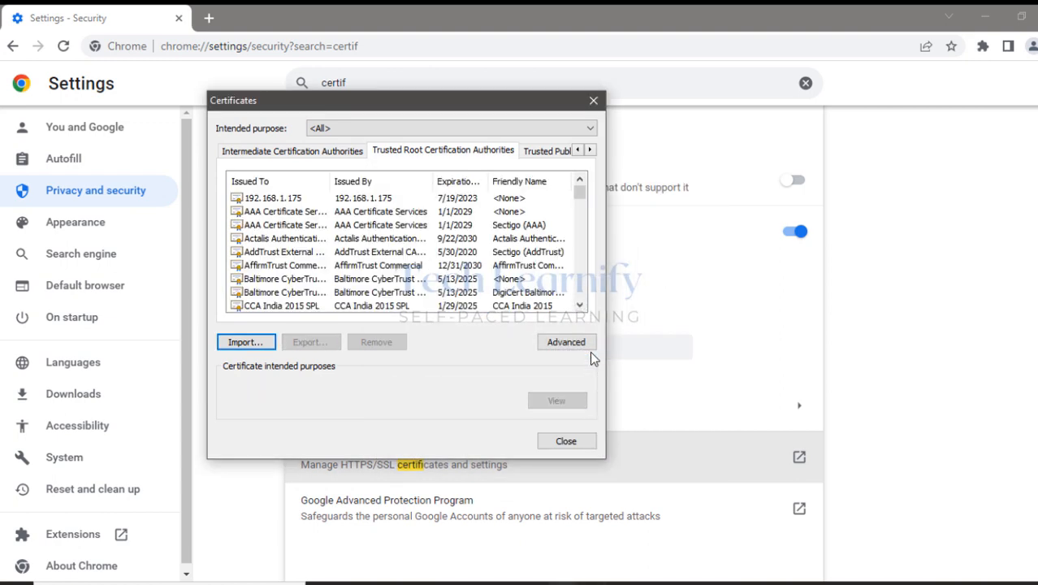
click(564, 439)
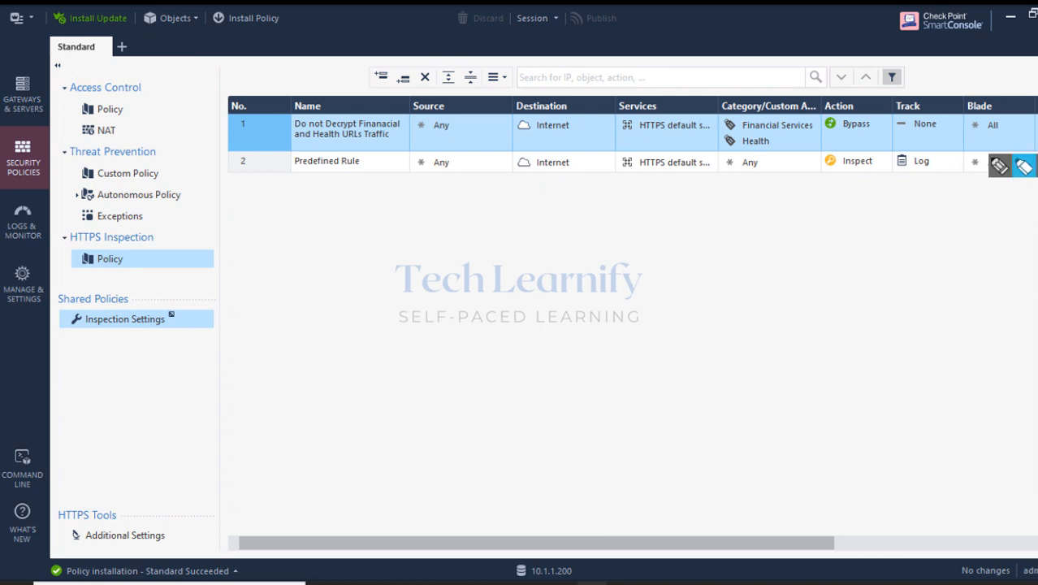
click(1025, 168)
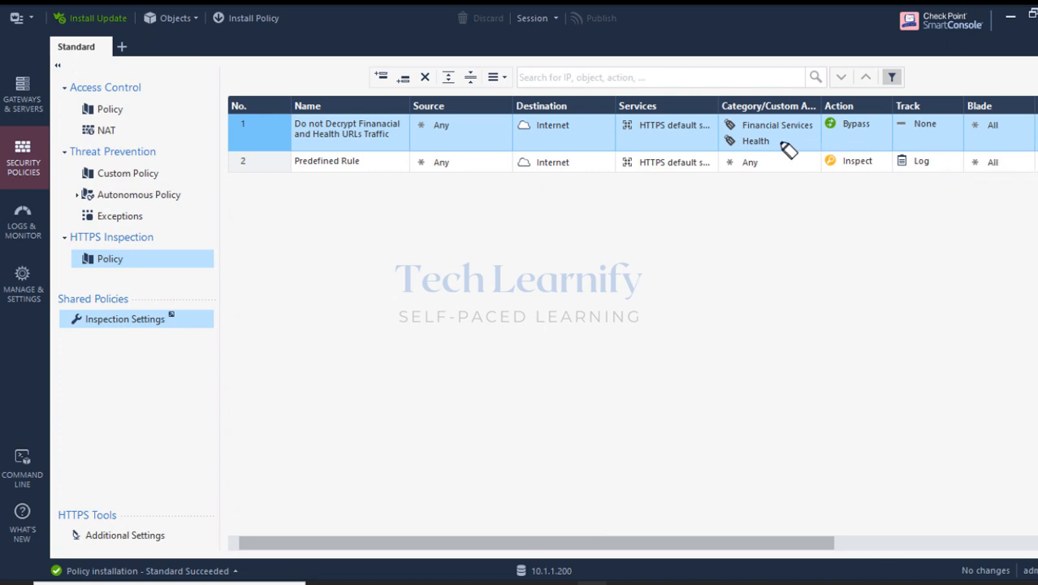
drag(734, 125, 807, 130)
drag(739, 140, 800, 142)
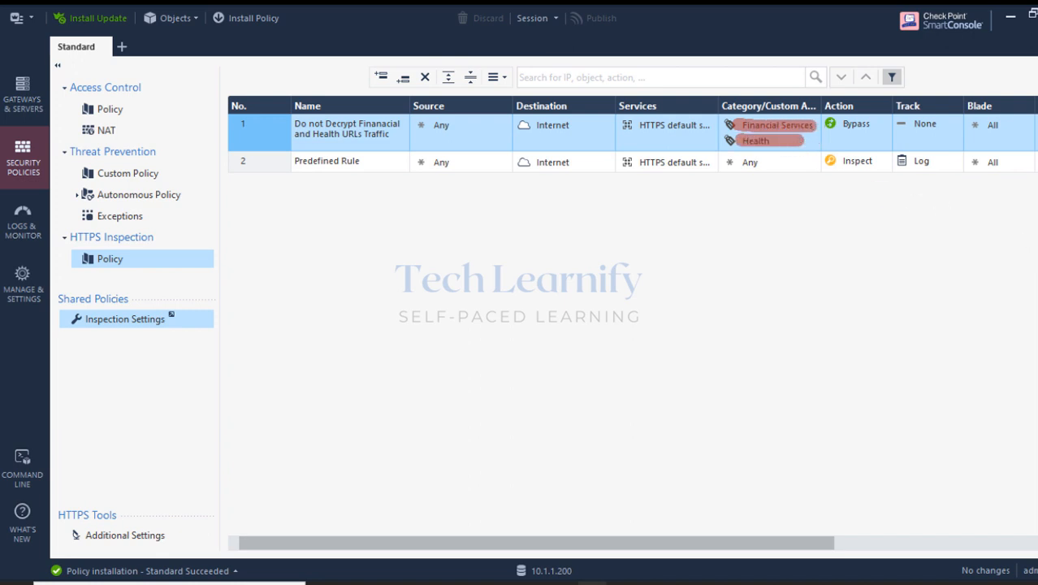
click(1025, 313)
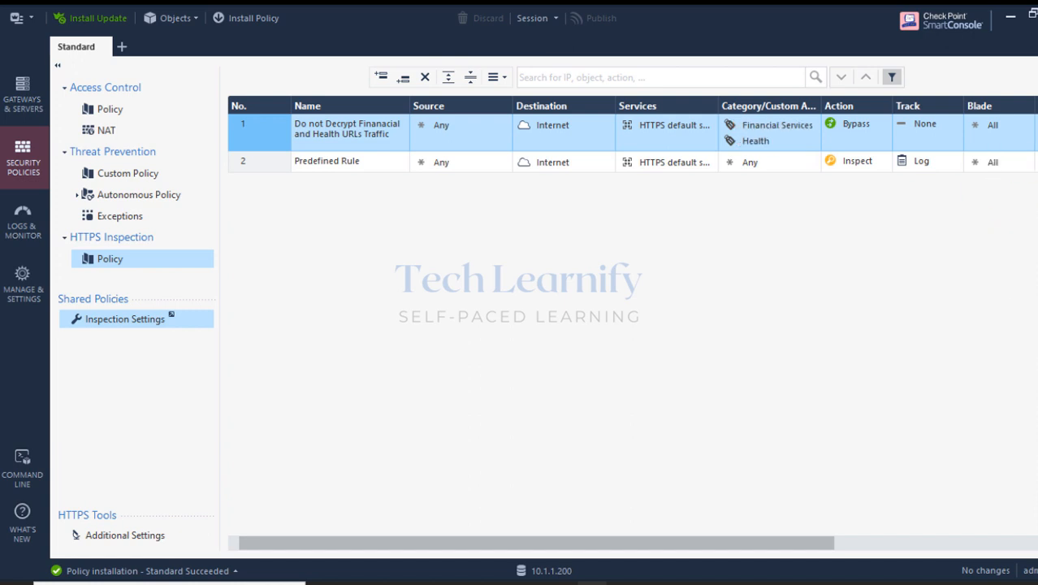
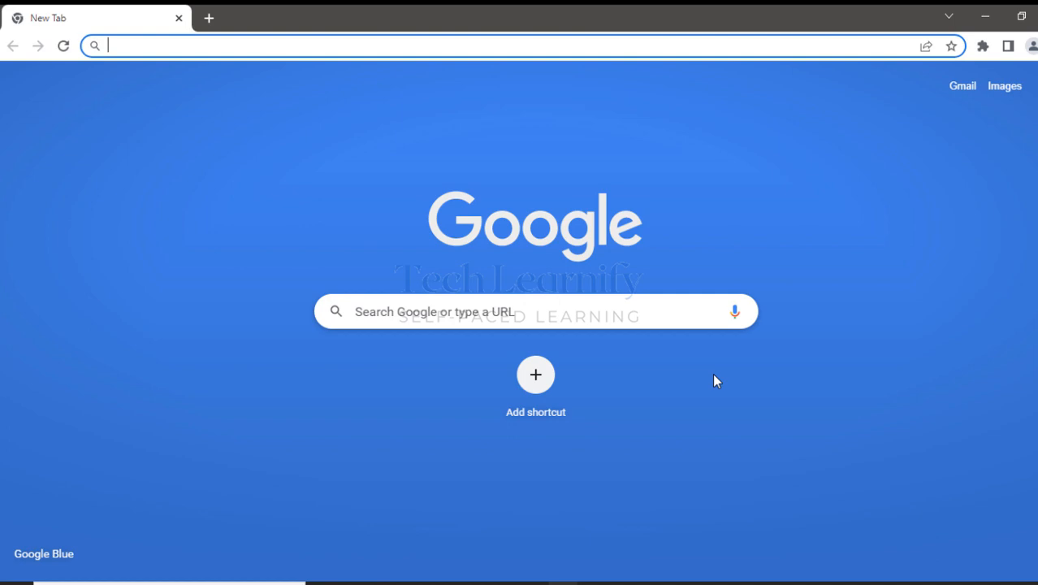
Open cisco.com in Chrome, check who the site's certificate is issued to and by, and close the certificate.
text(cisco.com)
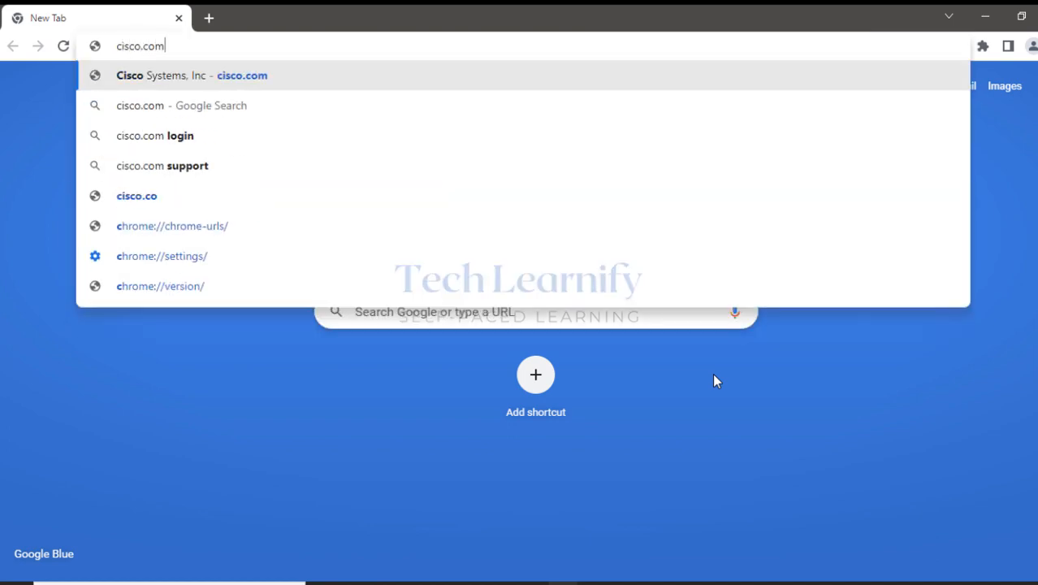
key(Return)
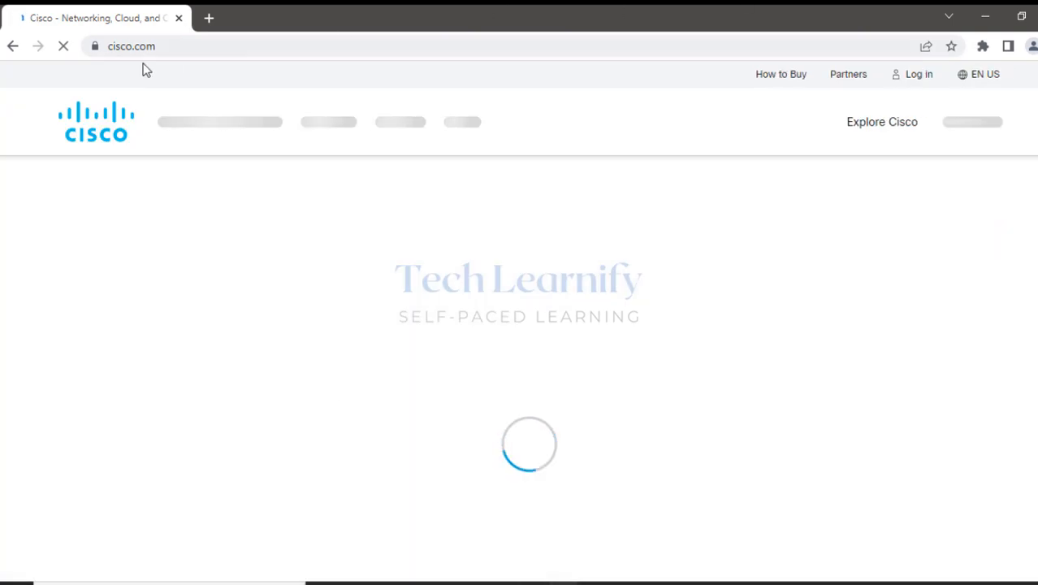
click(94, 47)
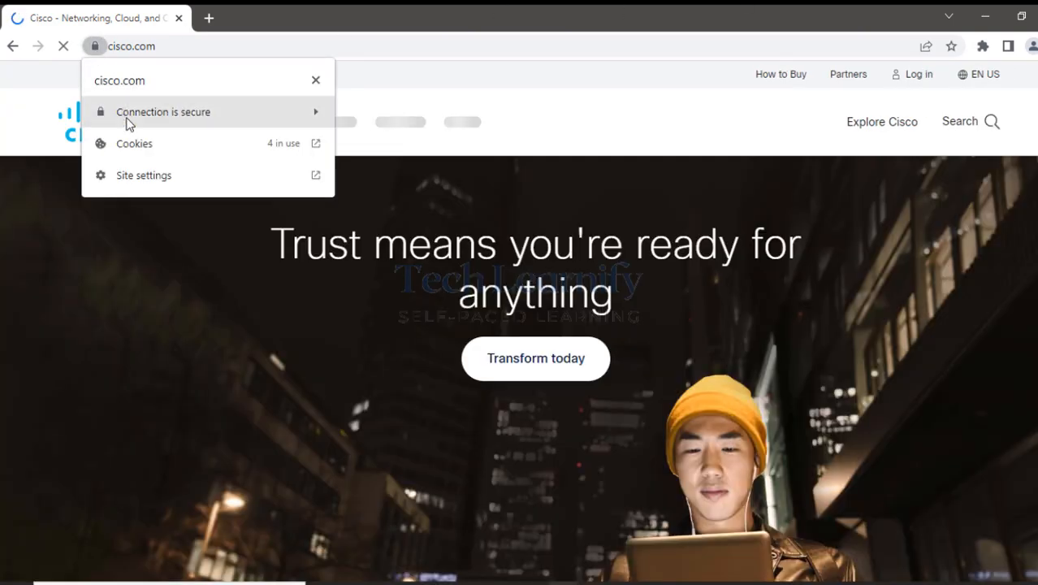
click(216, 111)
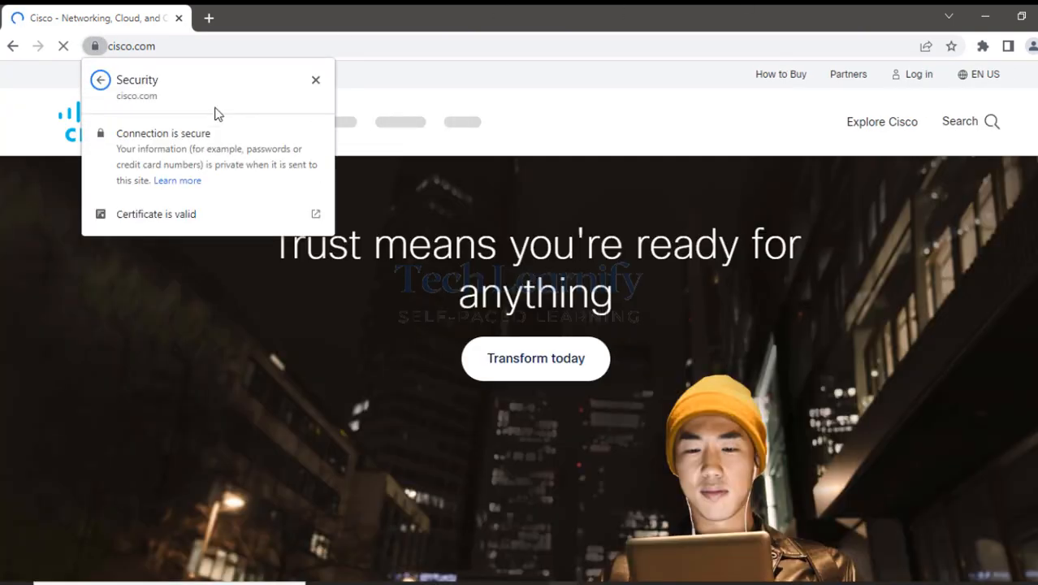
click(161, 214)
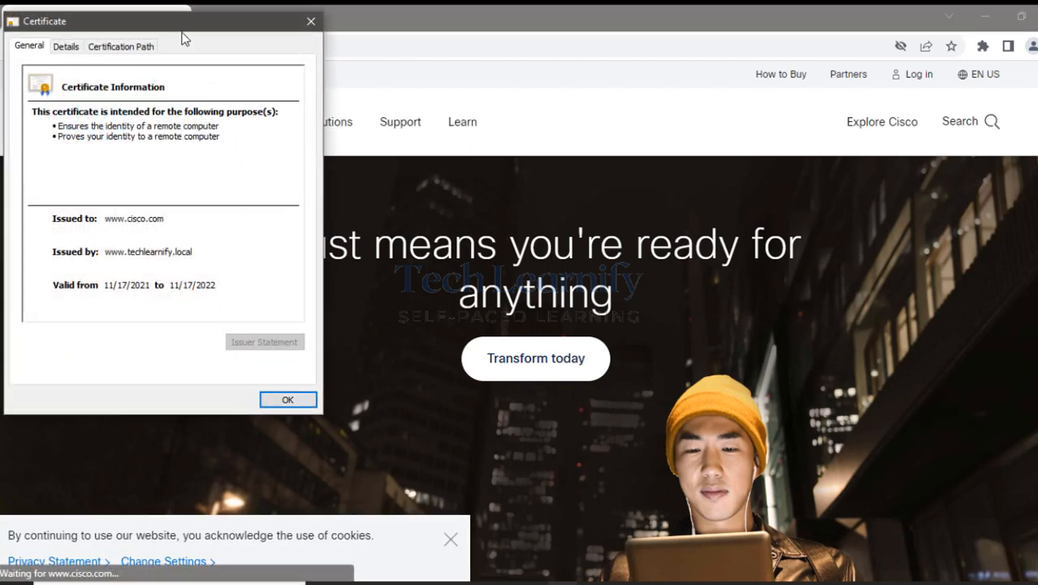
drag(180, 29, 506, 72)
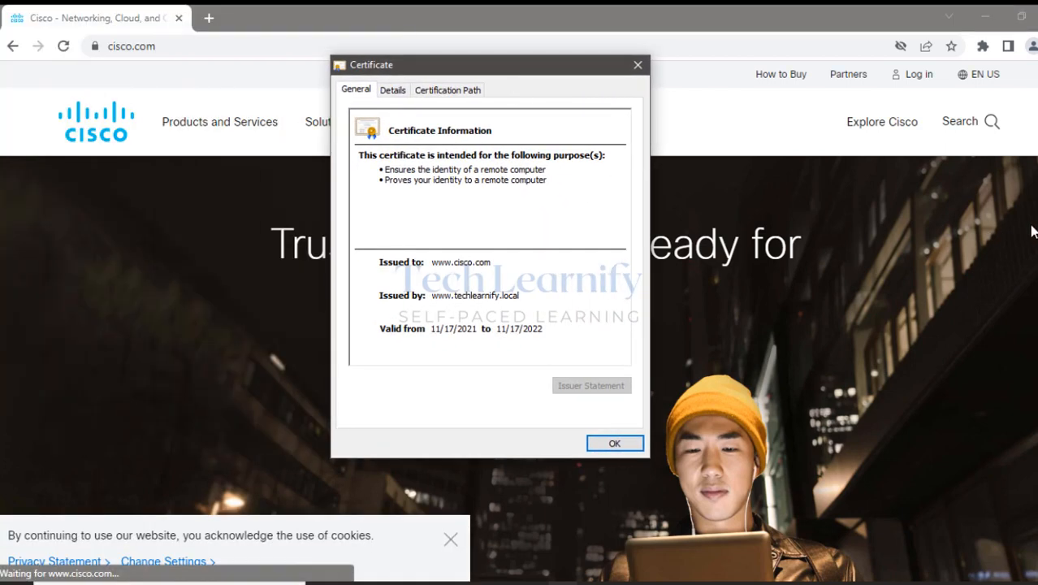
click(1026, 169)
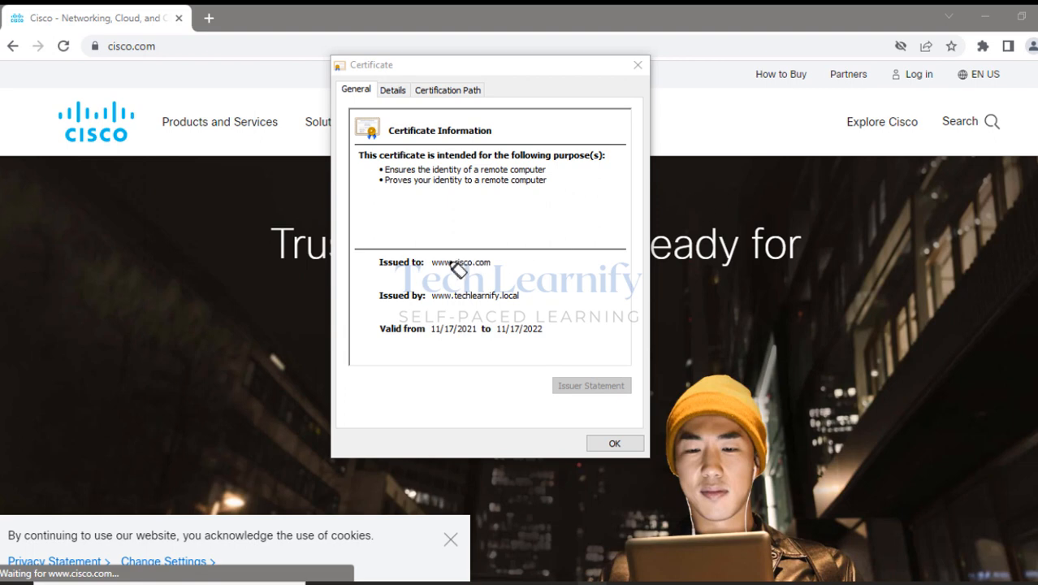
mouse_move(430, 261)
mouse_down()
mouse_move(491, 265)
mouse_move(439, 268)
mouse_move(442, 296)
mouse_move(517, 295)
mouse_move(443, 297)
mouse_move(427, 309)
mouse_move(531, 307)
mouse_move(529, 297)
mouse_move(439, 302)
mouse_up()
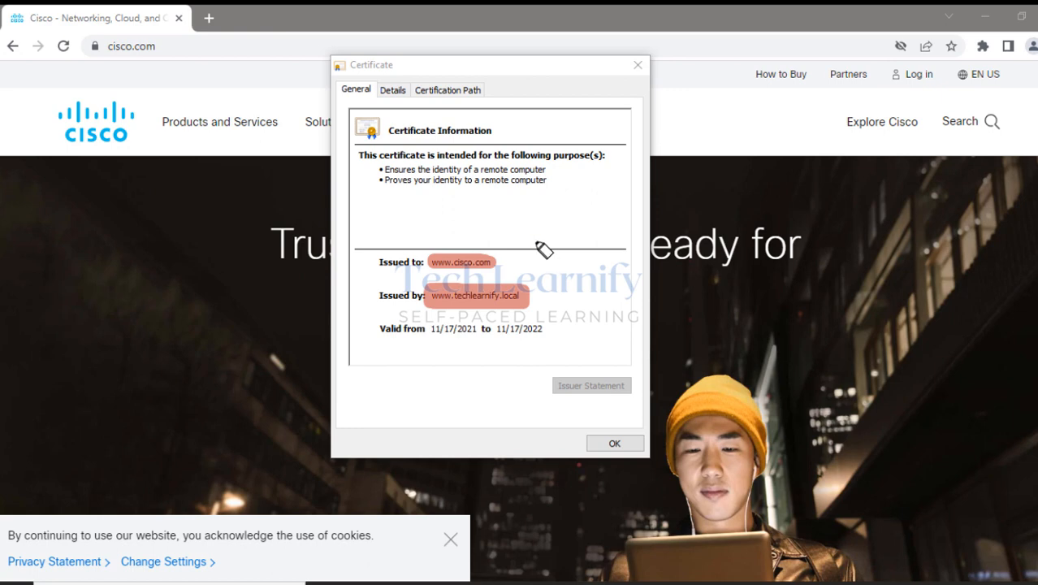
mouse_move(531, 241)
mouse_down()
mouse_move(568, 243)
mouse_move(560, 337)
mouse_move(552, 329)
mouse_up()
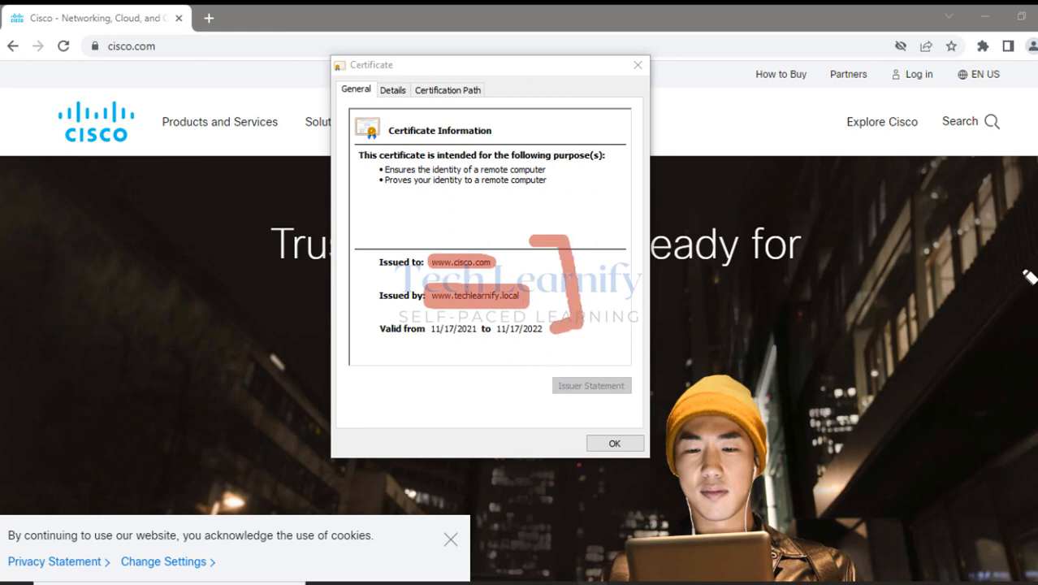
key(e)
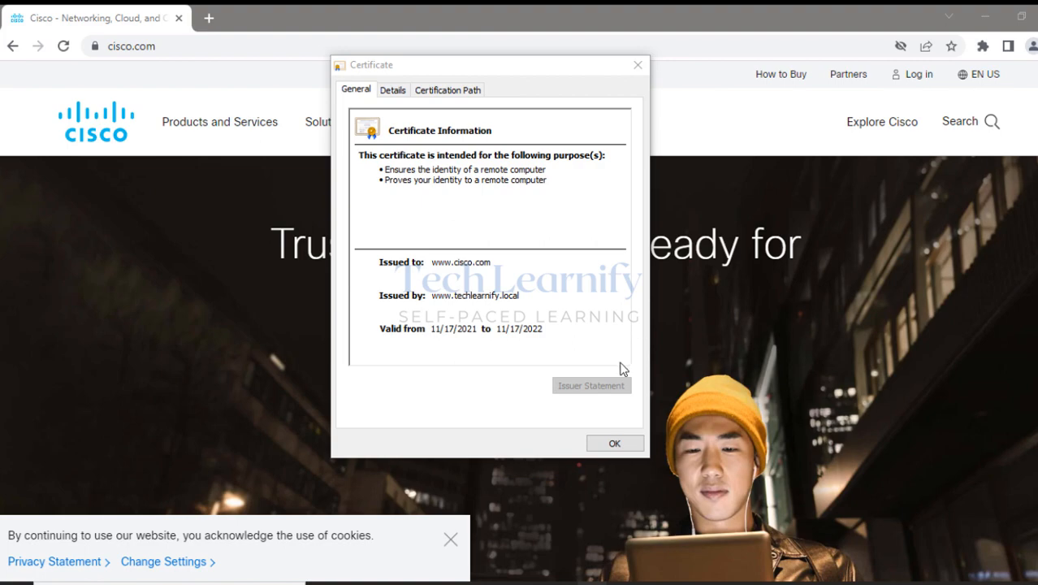
click(614, 443)
Load f5.com in a new browser tab and view the general information of its site certificate.
click(213, 23)
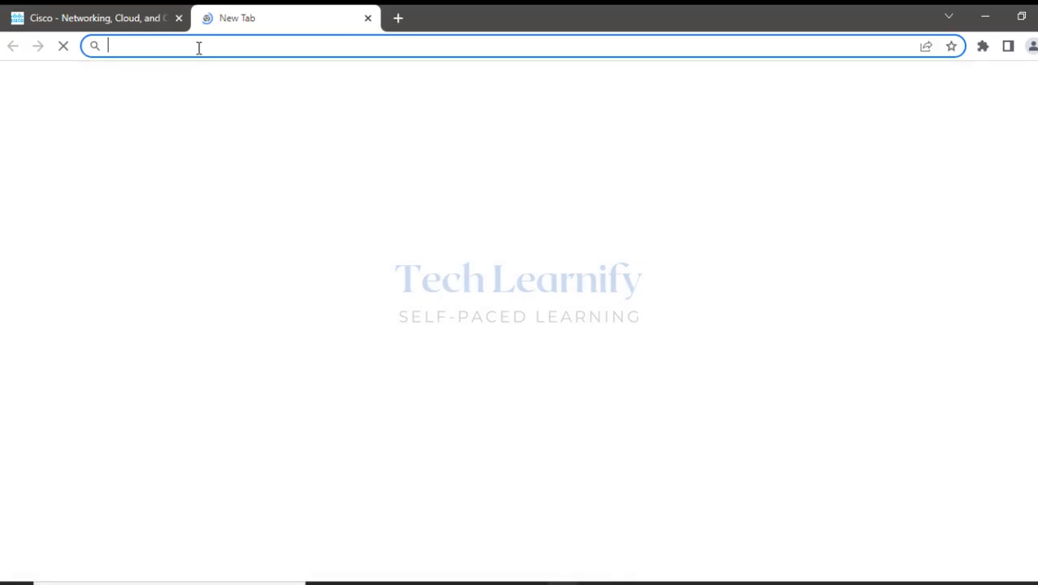
text(f5.com)
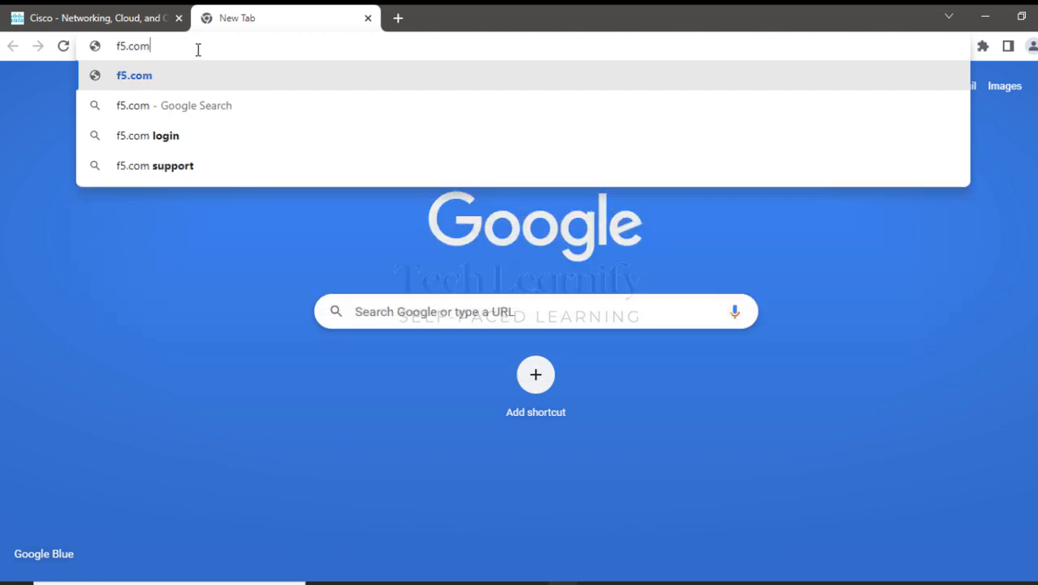
key(Return)
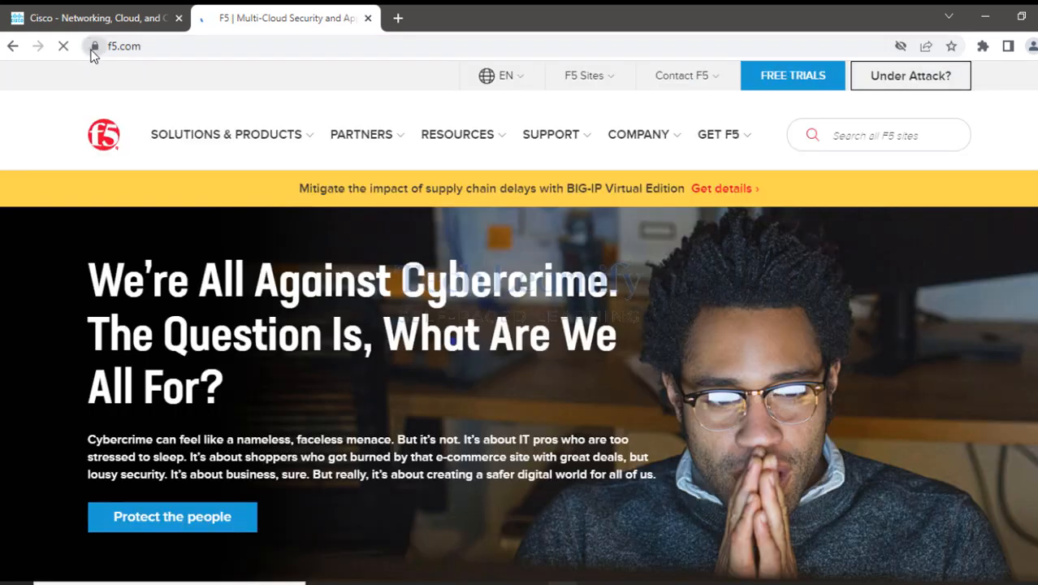
click(93, 48)
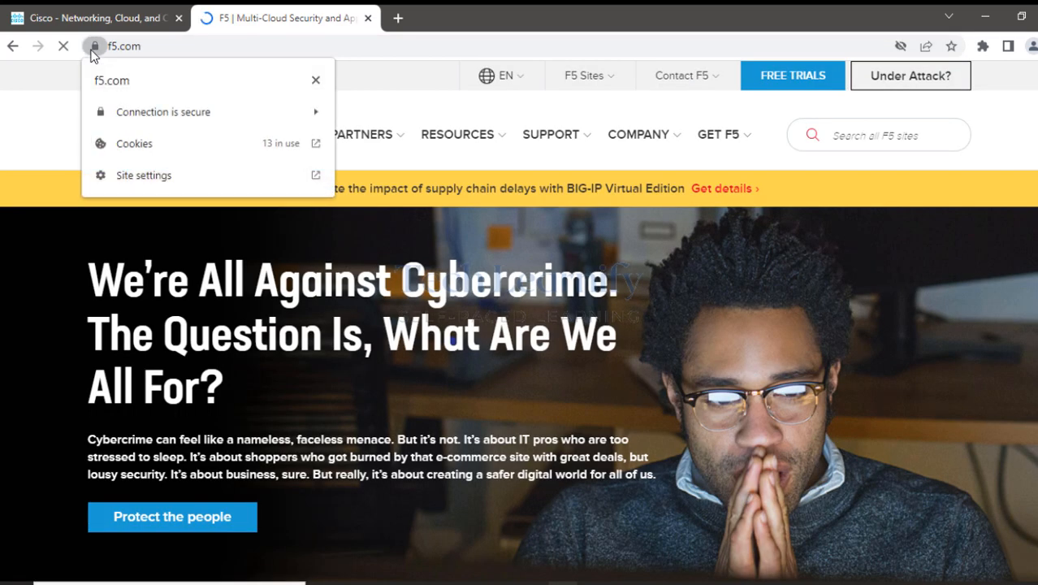
click(249, 113)
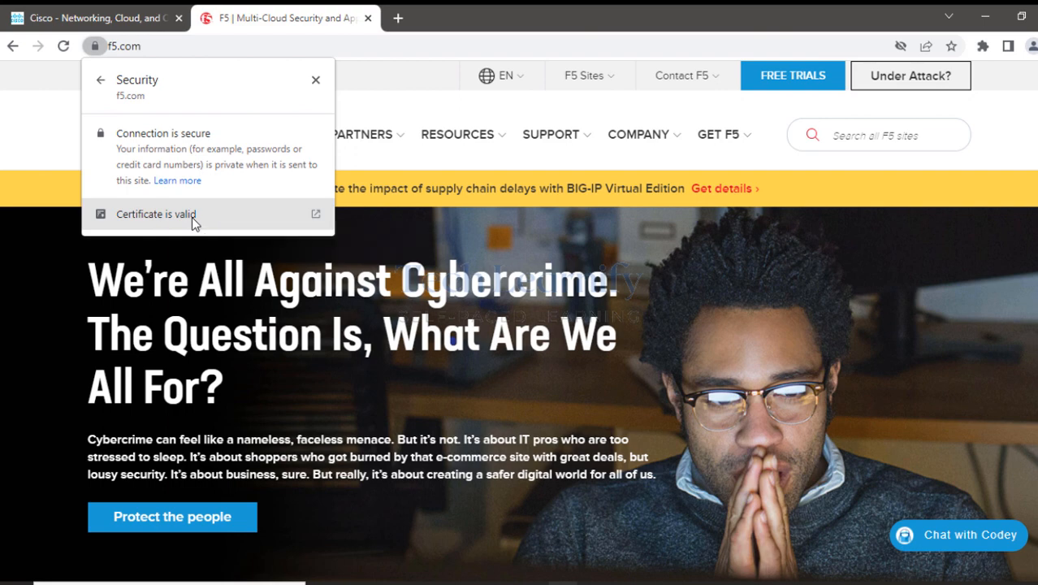
click(192, 217)
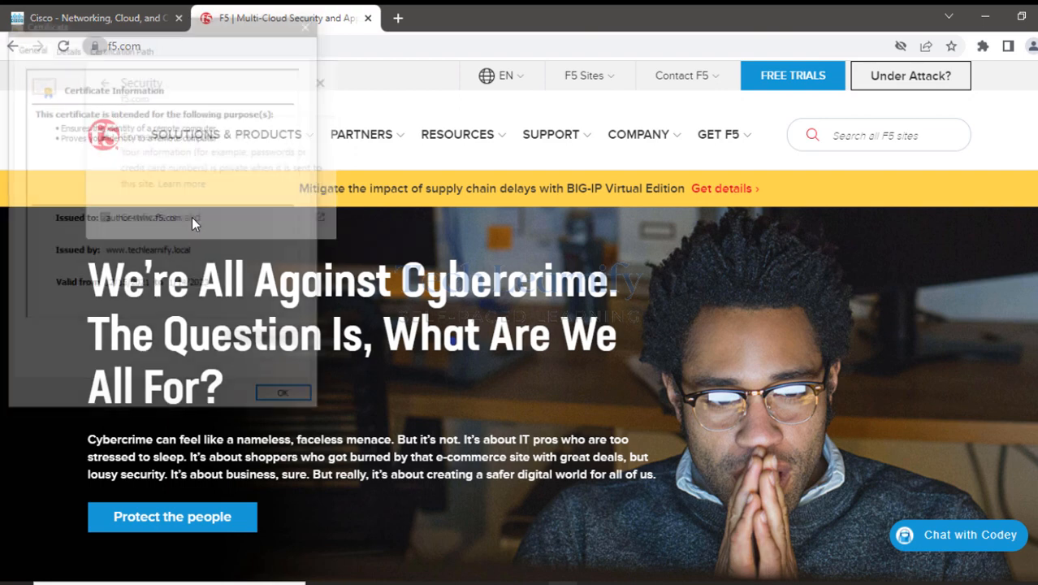
drag(183, 34, 565, 46)
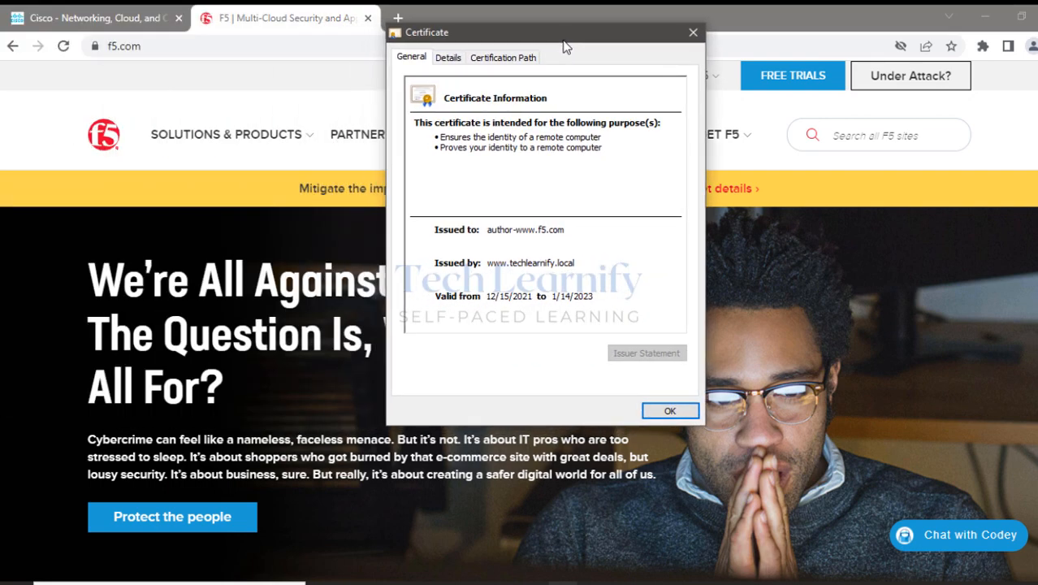
click(1027, 169)
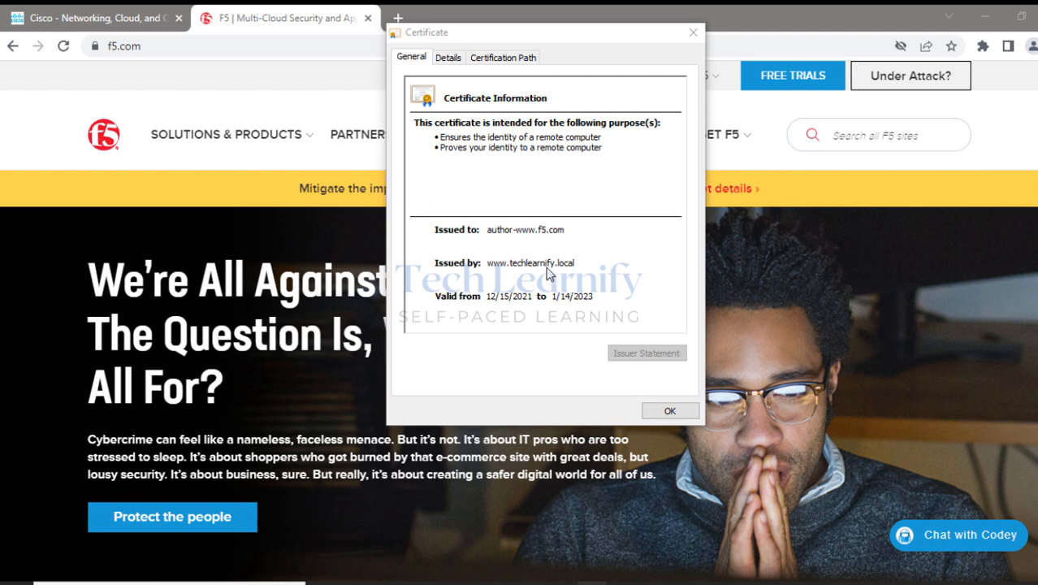
Examine the f5.com certificate's detail fields, including the issuer, validity dates, and the common name in the subject.
click(449, 59)
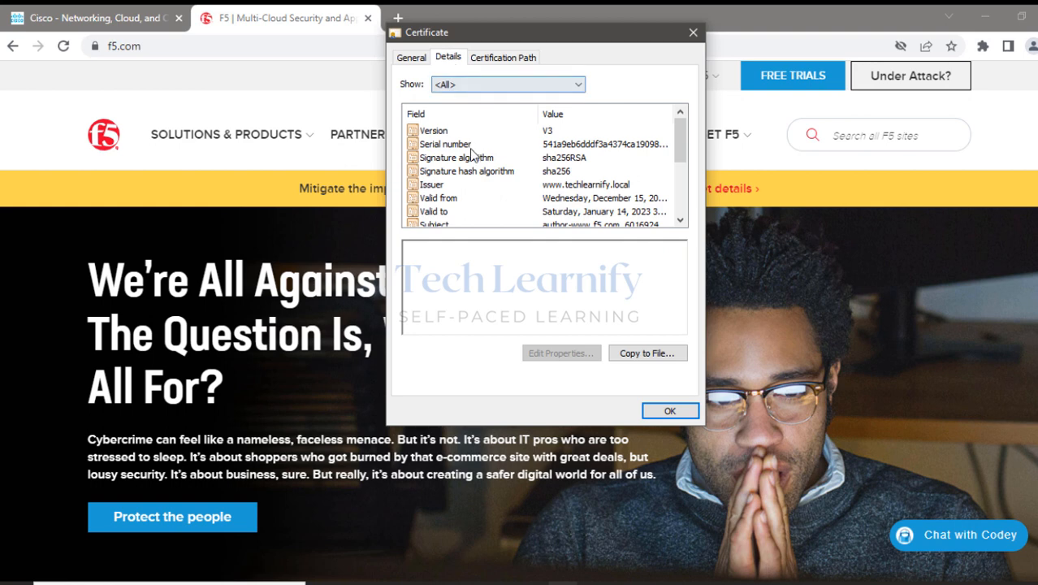
click(442, 185)
click(439, 199)
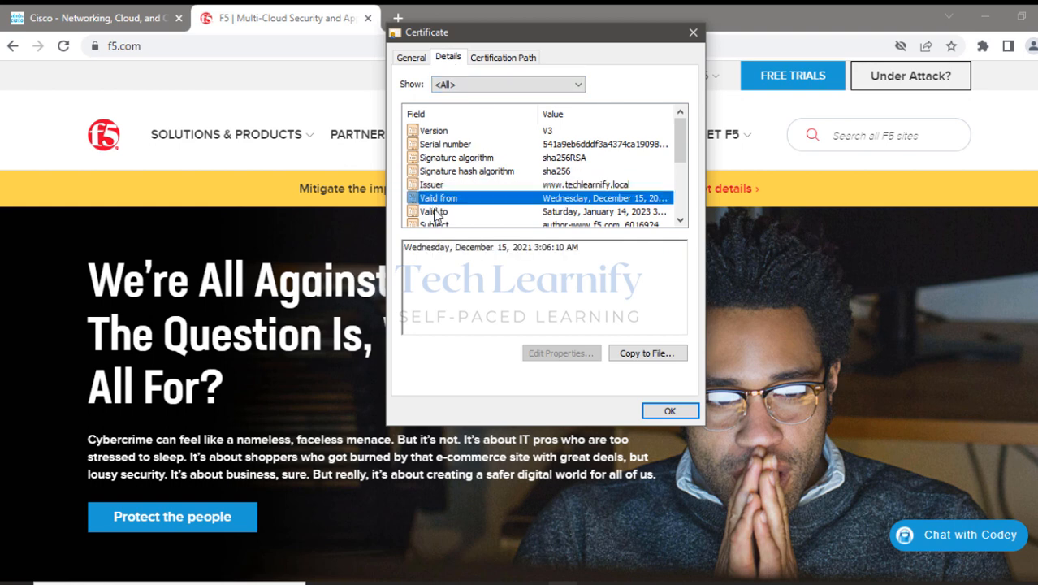
click(447, 207)
scroll(448, 202, down, 1)
click(450, 188)
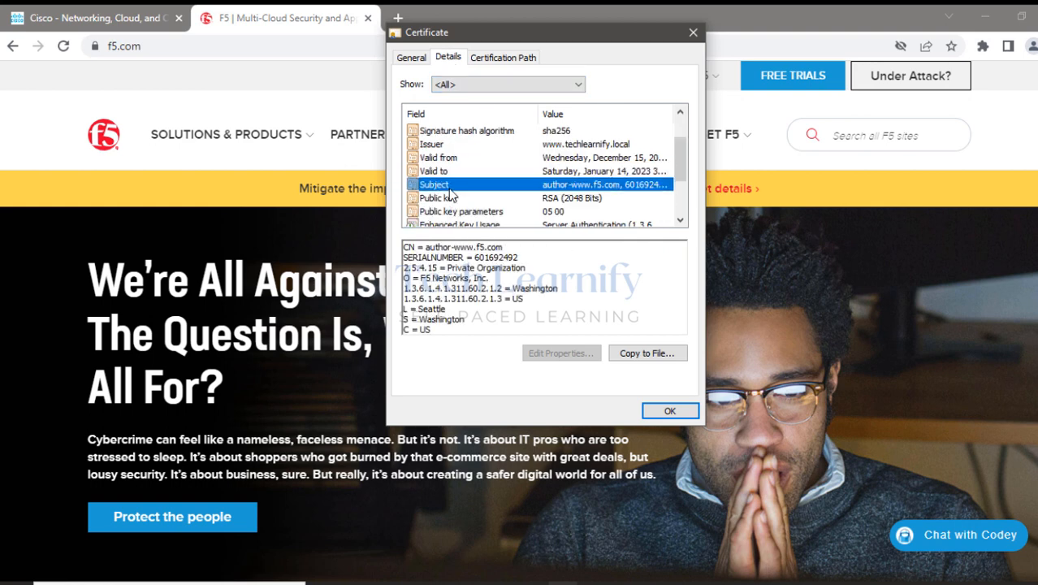
drag(449, 247, 501, 246)
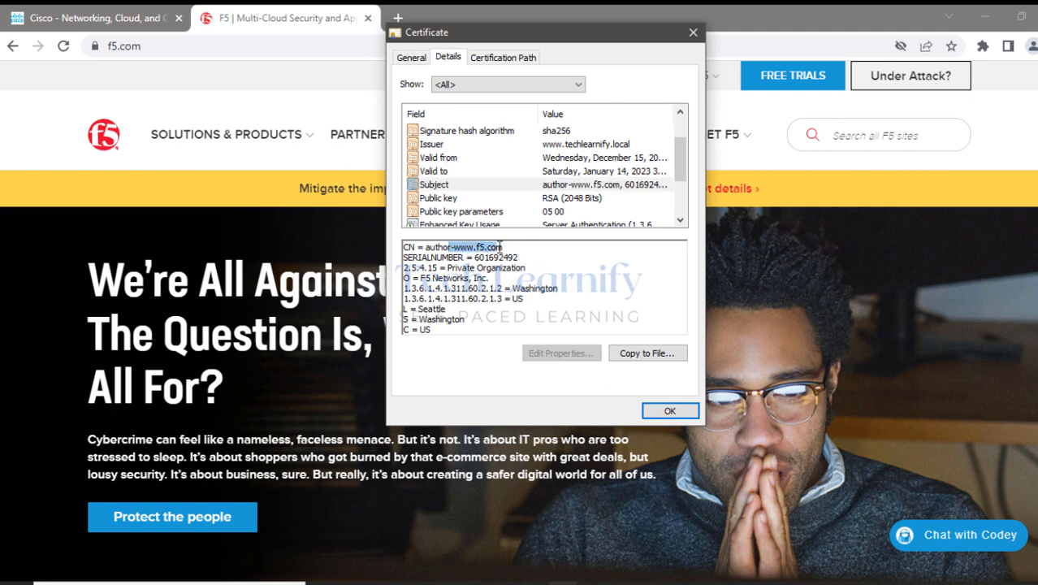
Examine the root and site entries in the f5.com certificate's certification path, and close the certificate.
click(487, 59)
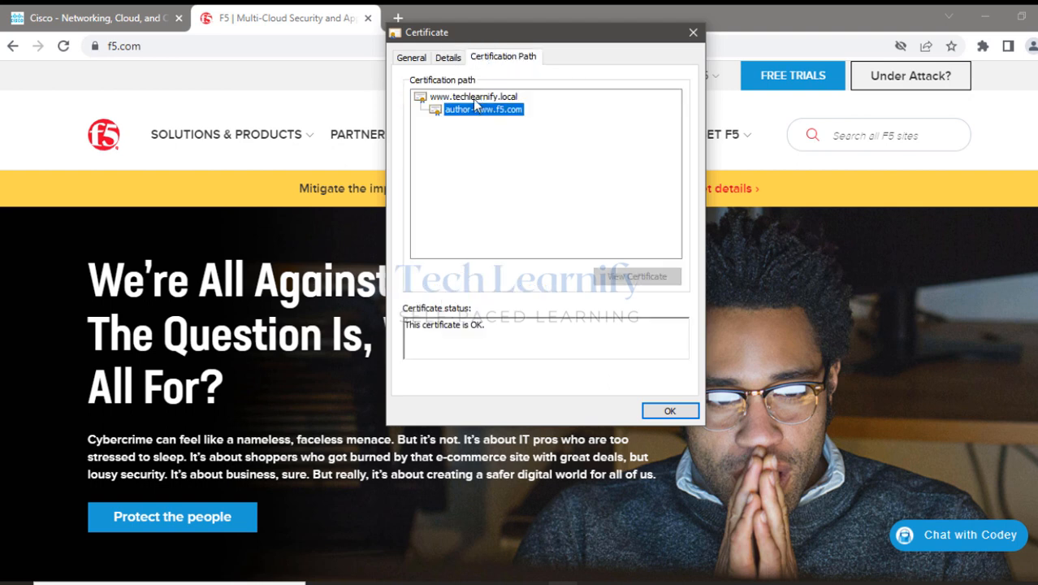
click(473, 98)
click(474, 109)
click(472, 98)
click(469, 111)
click(467, 96)
click(469, 111)
click(461, 98)
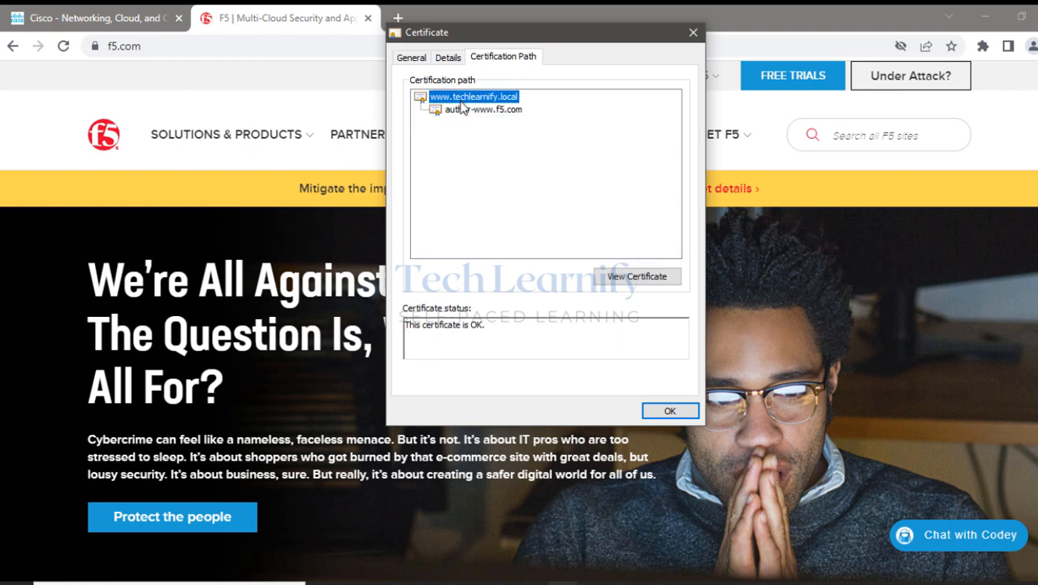
click(479, 112)
click(474, 97)
click(669, 411)
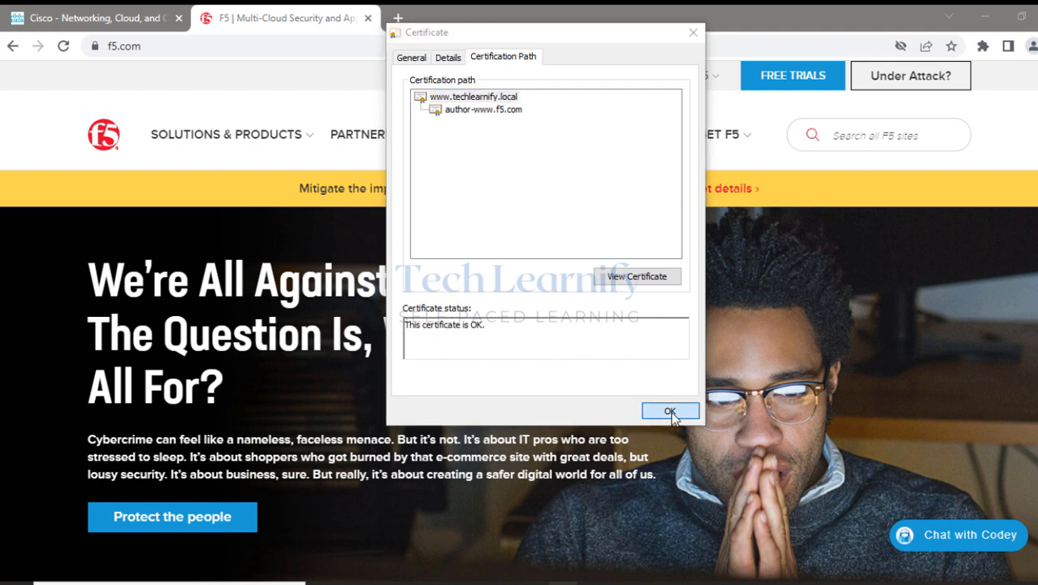
Load paypal.com in a new browser tab and view the general information of its site certificate.
click(398, 18)
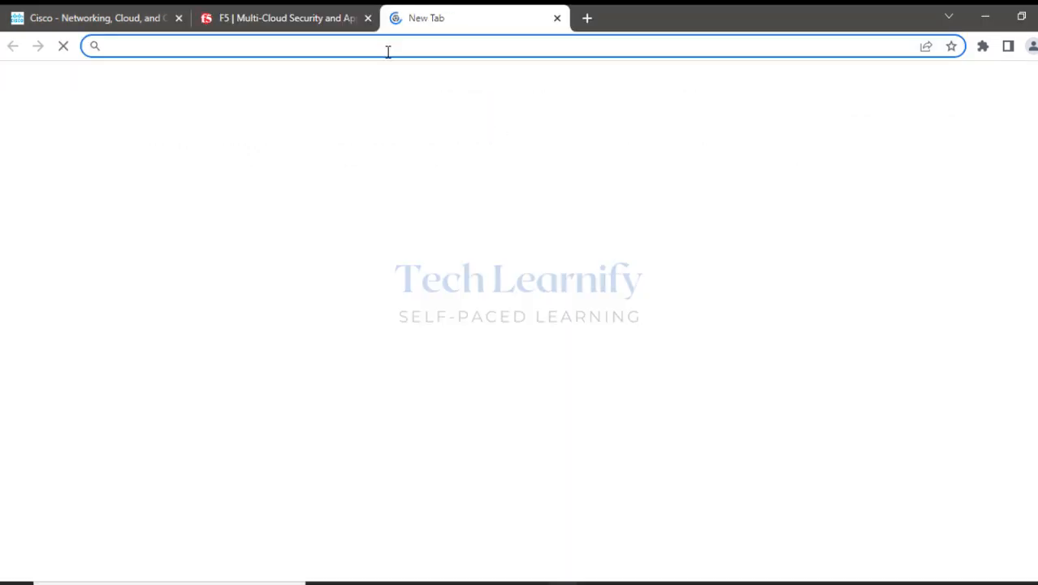
text(paypal.com)
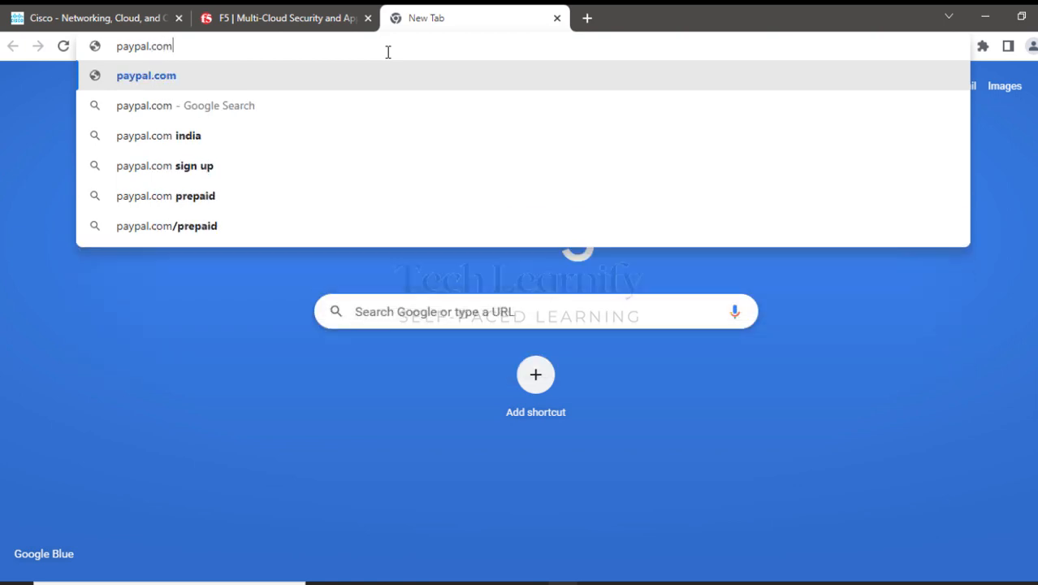
key(Return)
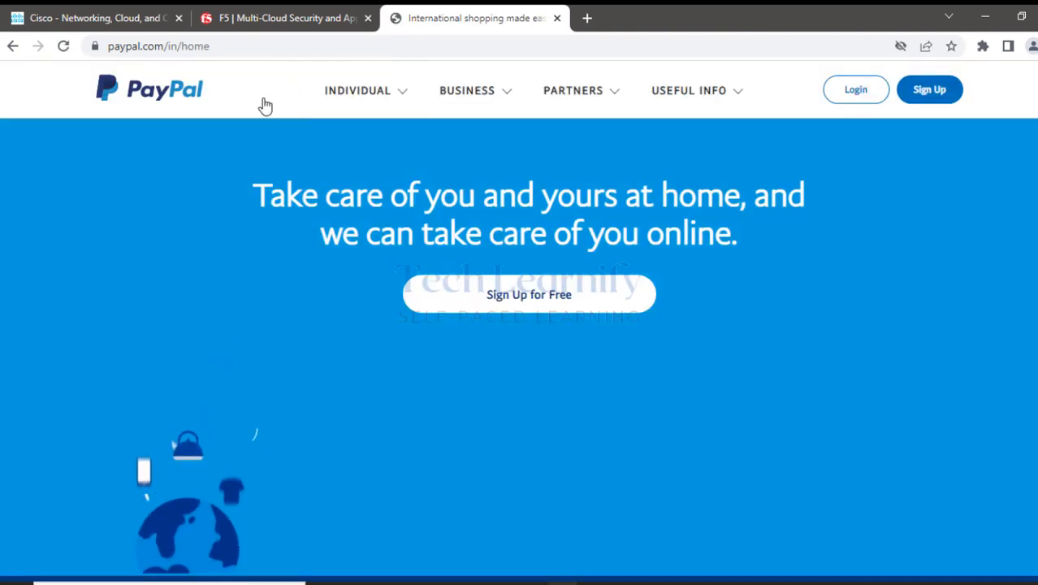
click(94, 47)
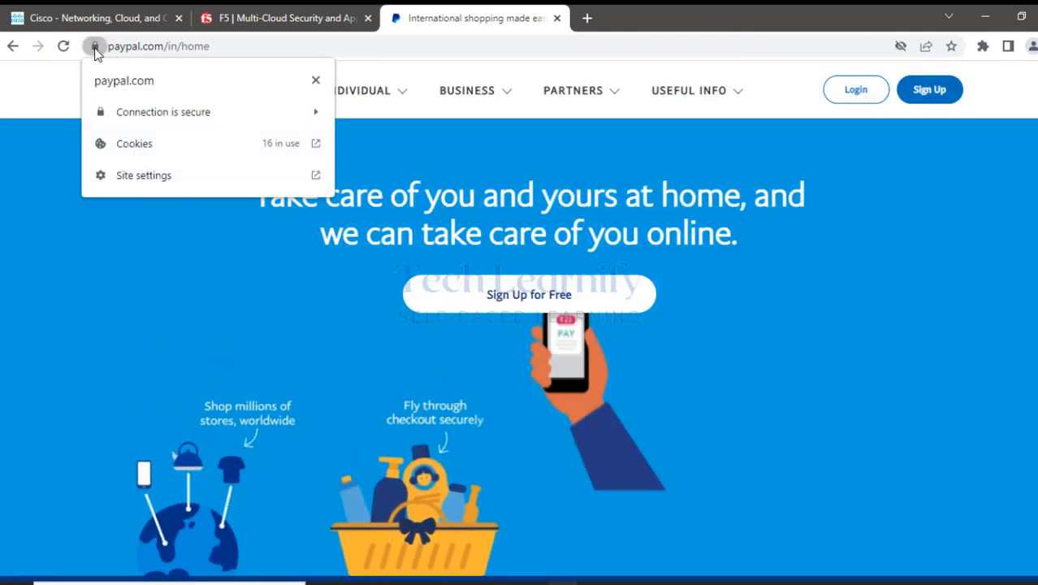
click(249, 115)
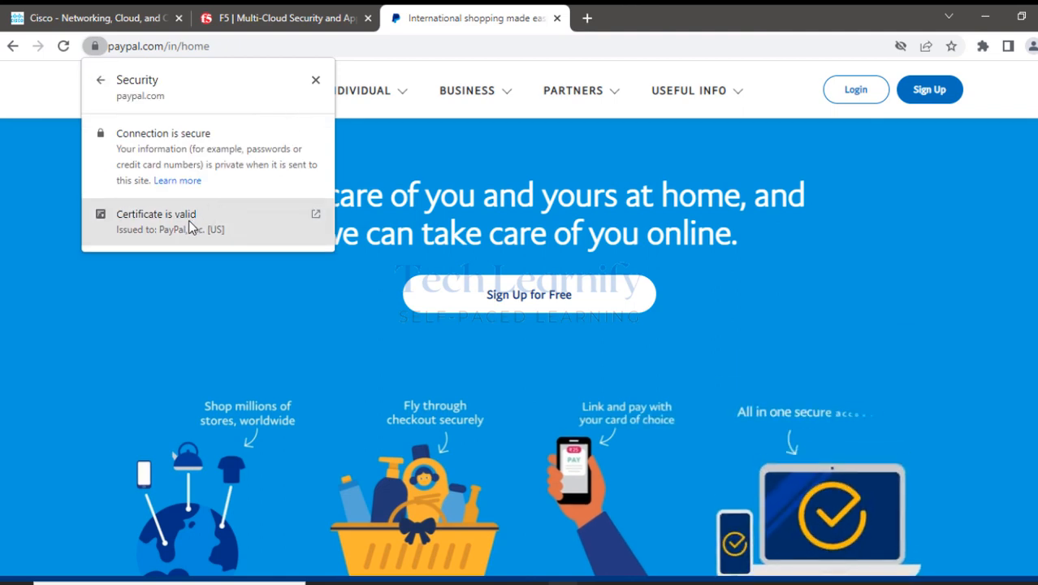
click(190, 226)
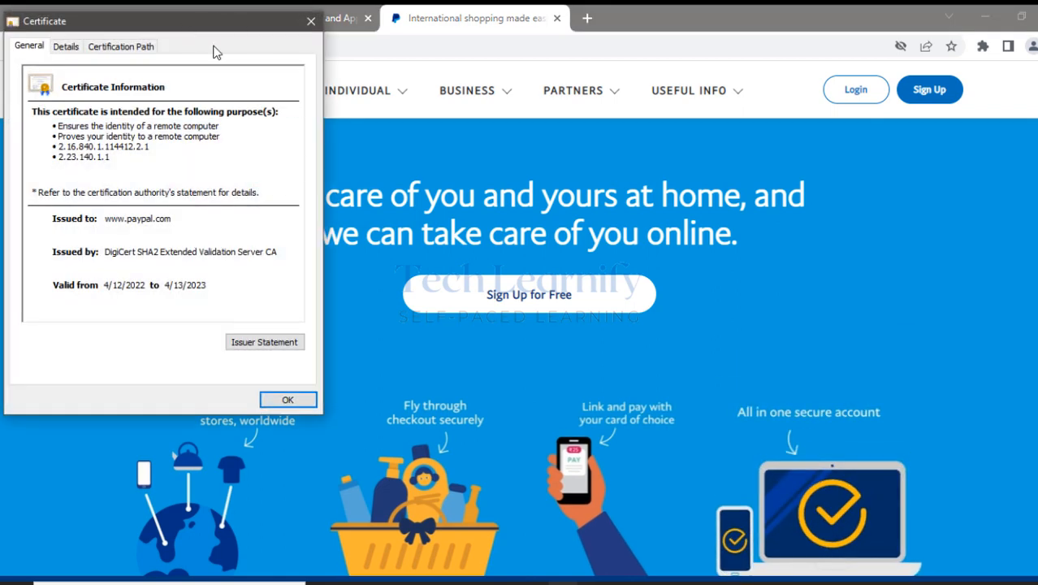
drag(185, 23, 640, 81)
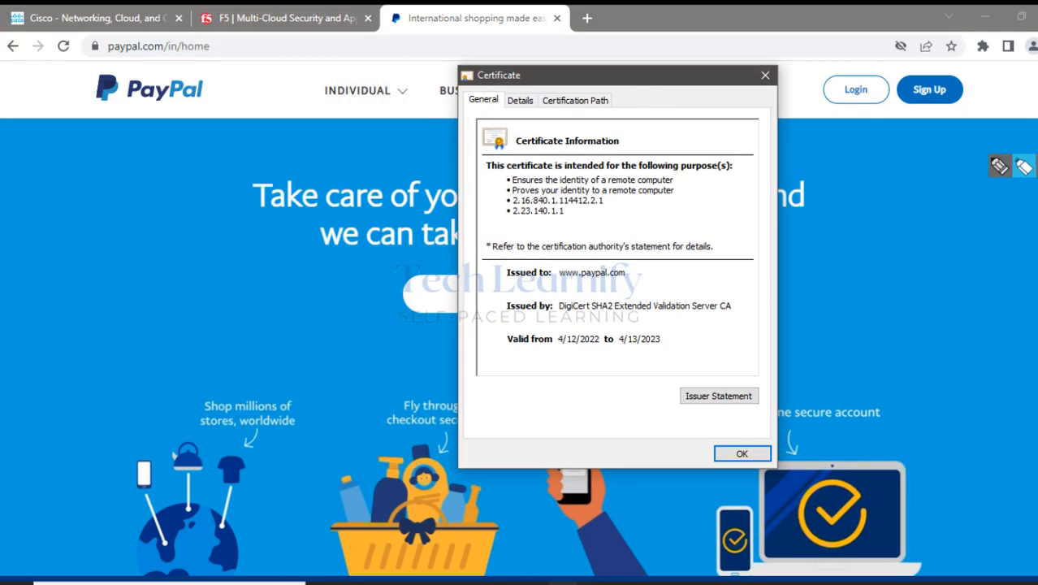
Check who the paypal.com certificate is issued to and by, highlighting both entries, and close the certificate.
click(1024, 167)
drag(558, 306, 736, 306)
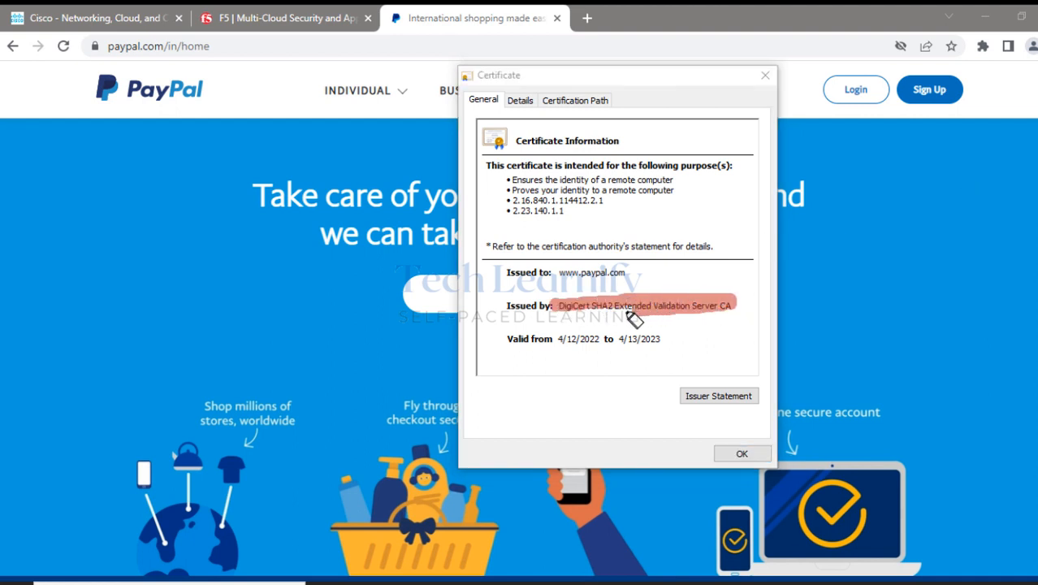
mouse_move(560, 313)
mouse_down()
mouse_move(558, 297)
mouse_move(737, 301)
mouse_move(571, 312)
mouse_move(728, 313)
mouse_up()
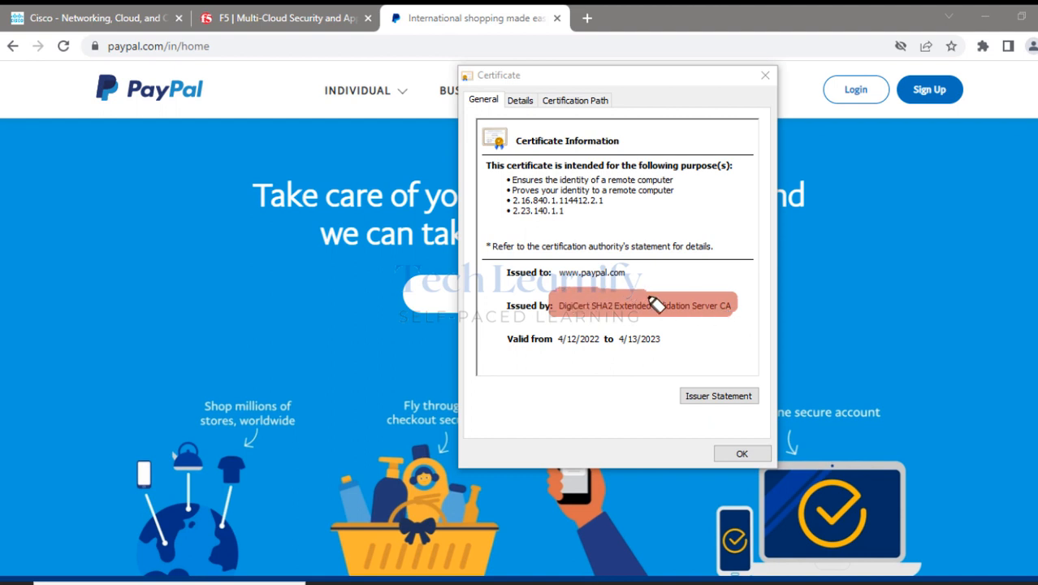
drag(649, 298, 734, 298)
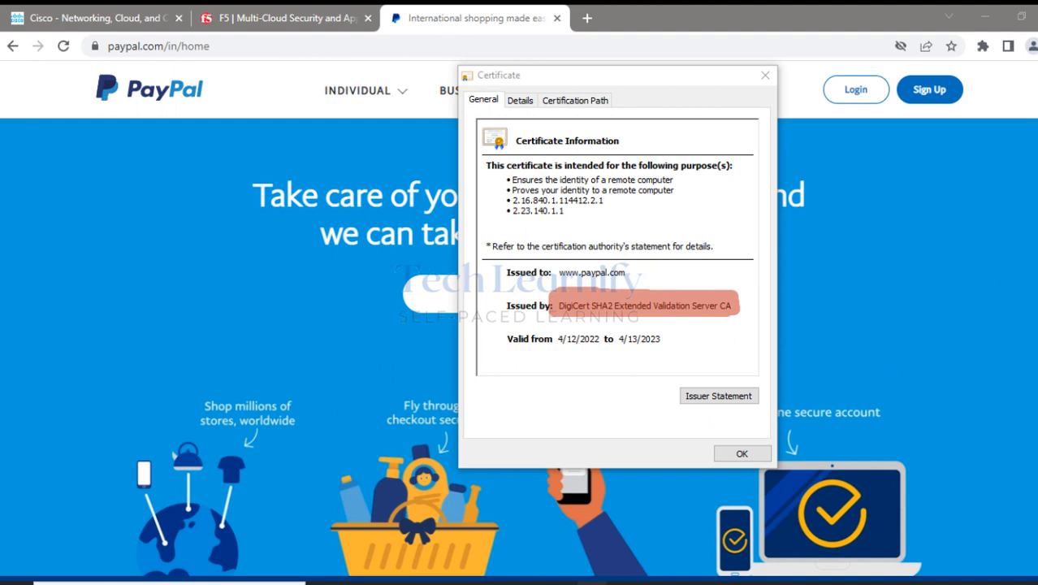
drag(559, 305, 731, 307)
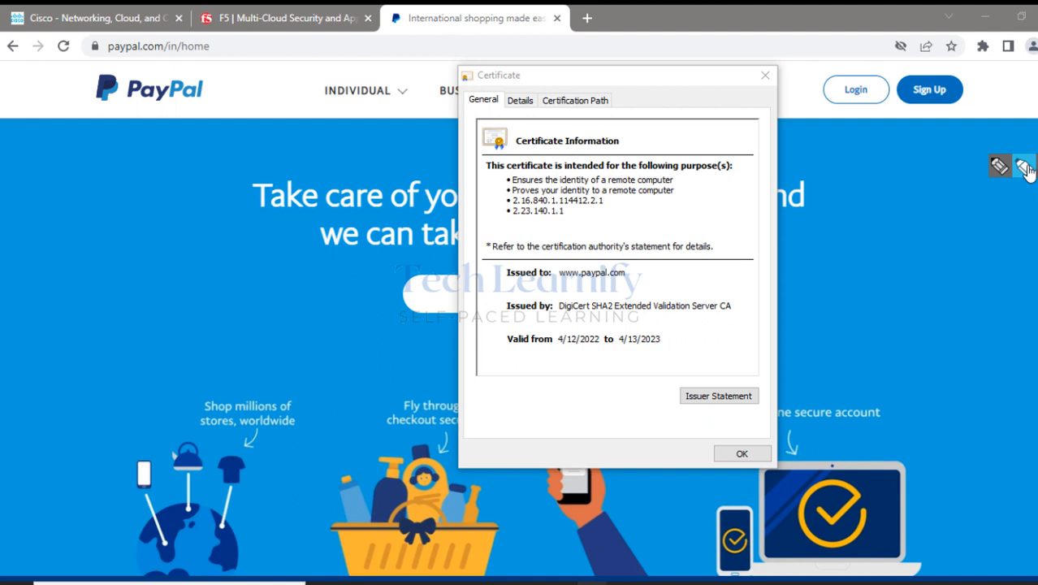
click(1024, 167)
drag(558, 273, 630, 275)
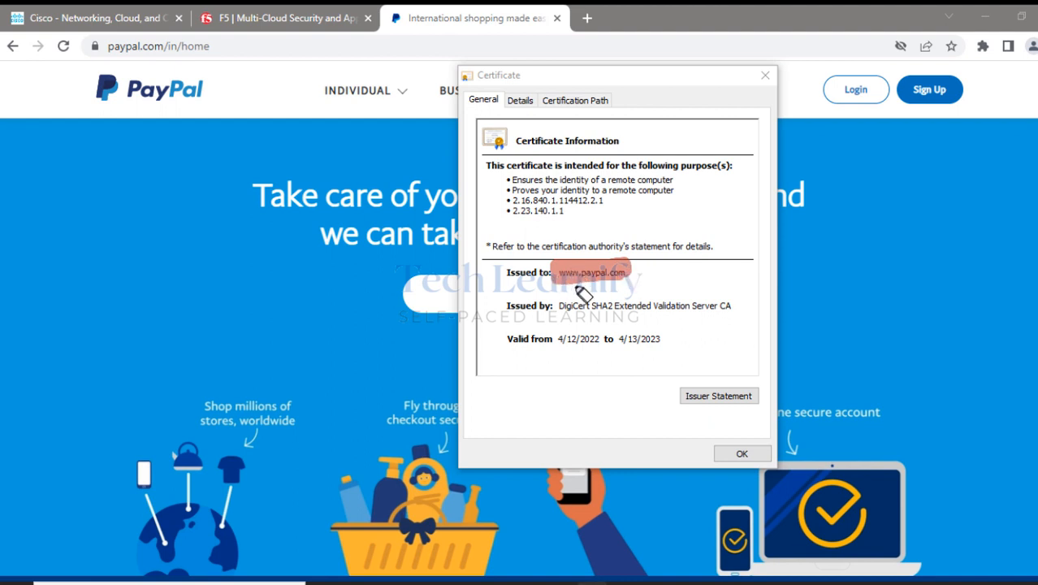
drag(560, 306, 736, 306)
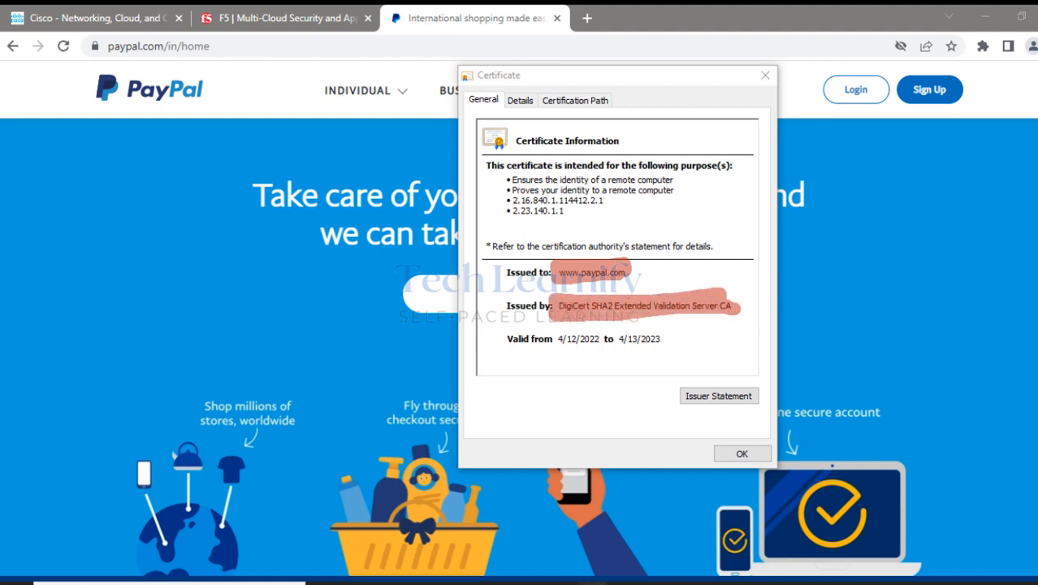
click(1033, 203)
click(742, 453)
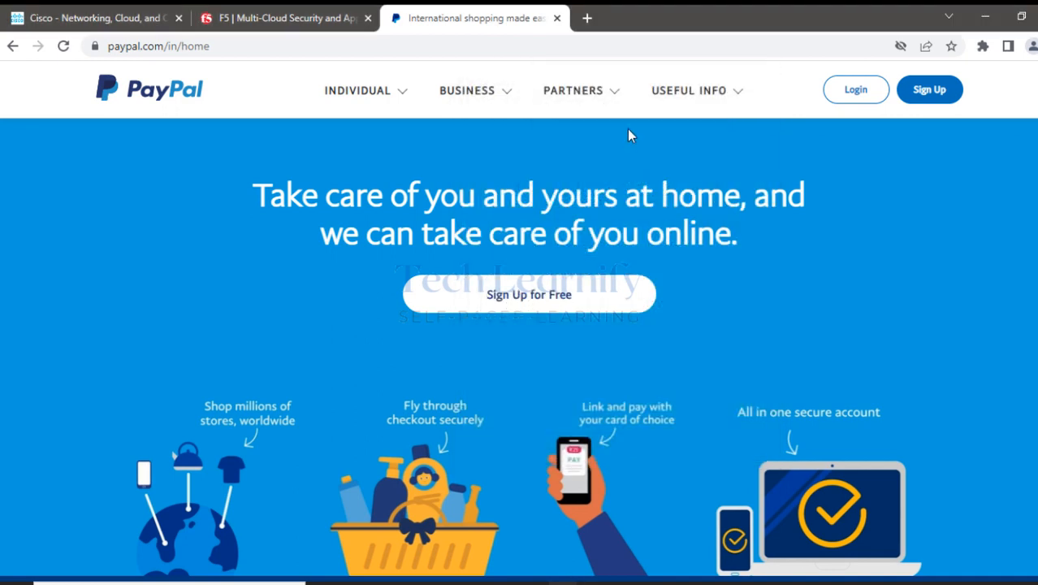
Load icicibank.com in a new browser tab and postpone the site's notification request.
key(ctrl+t)
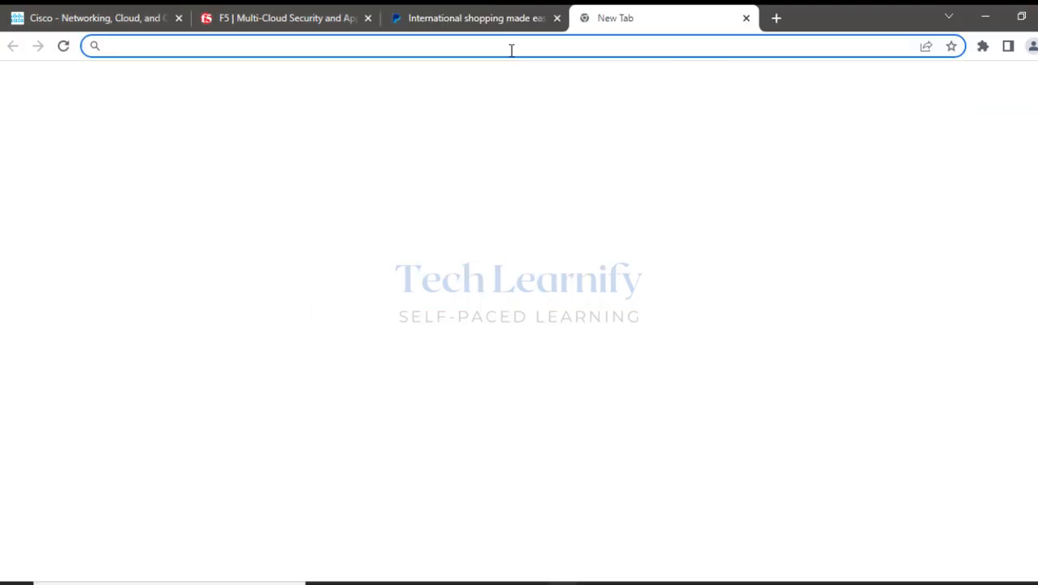
text(i)
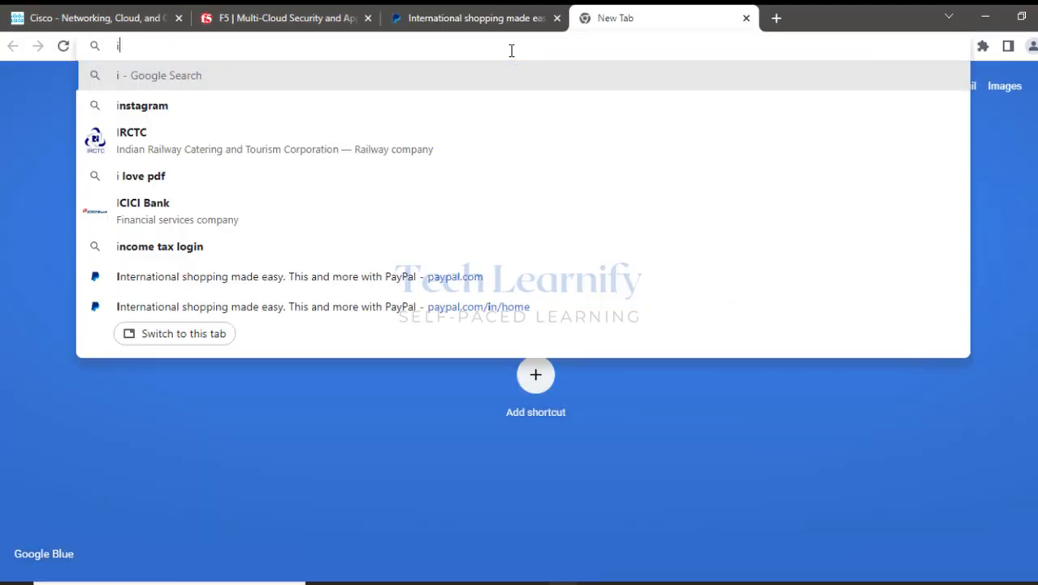
text(cicibank.com)
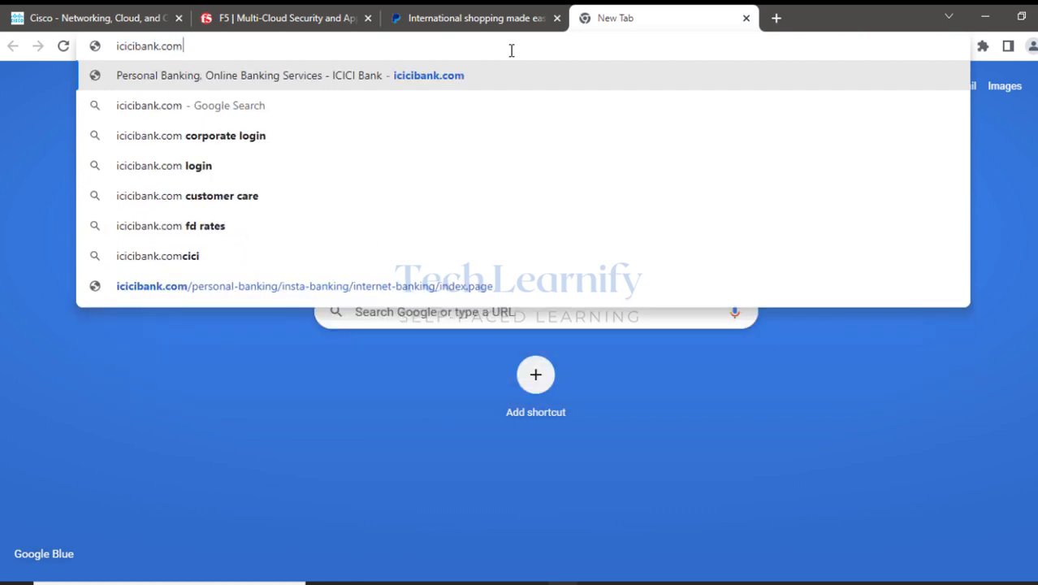
key(Return)
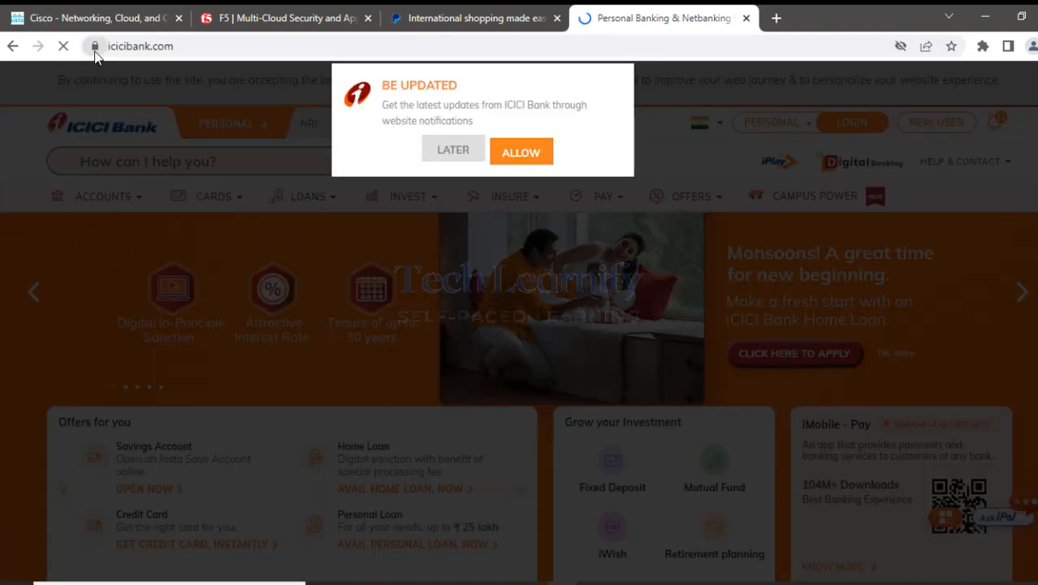
click(452, 151)
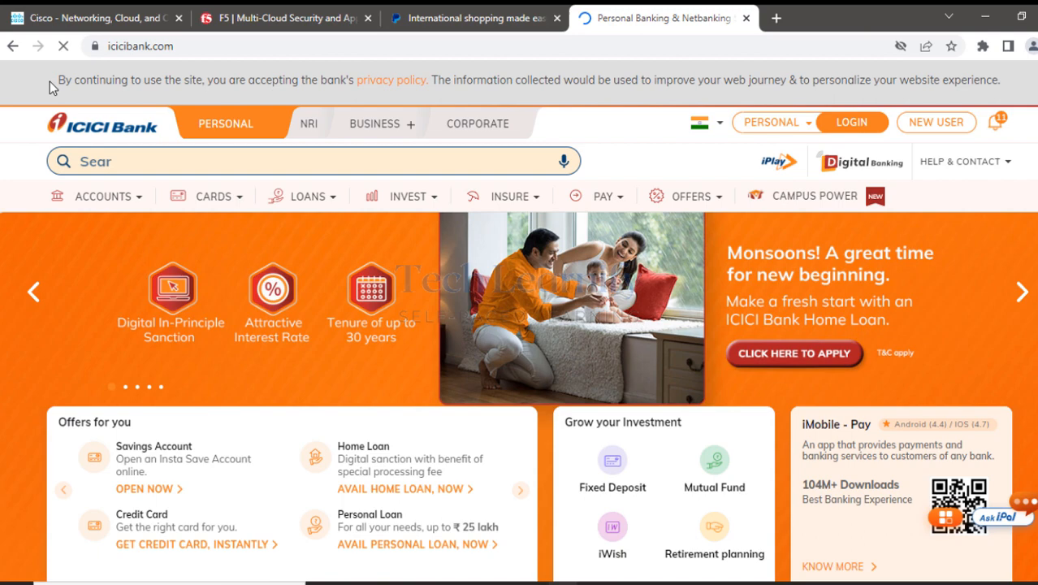
View the icicibank.com site certificate, highlight its issuer, and close the certificate.
click(95, 46)
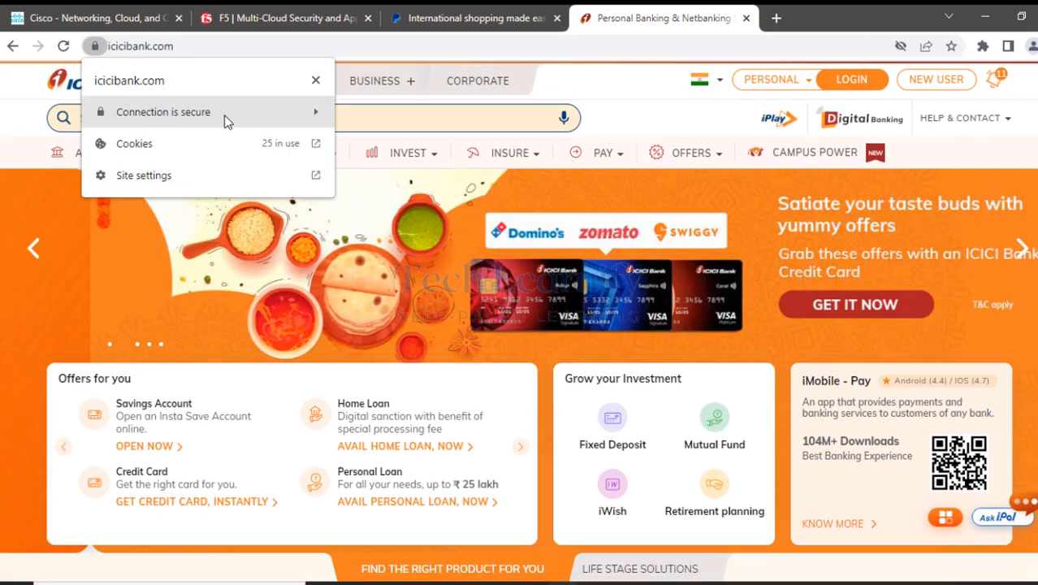
click(226, 118)
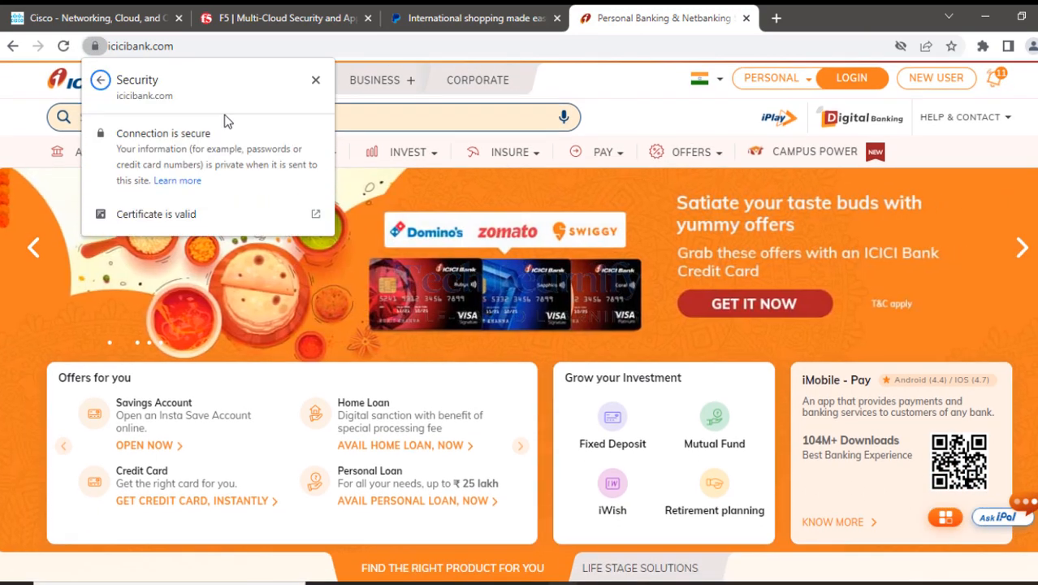
click(169, 213)
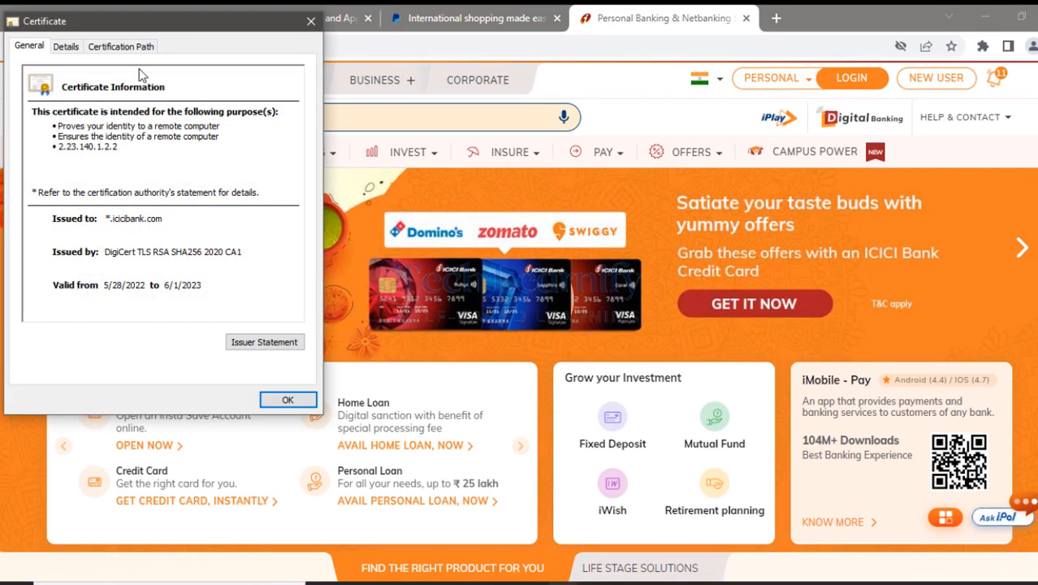
drag(134, 30, 520, 27)
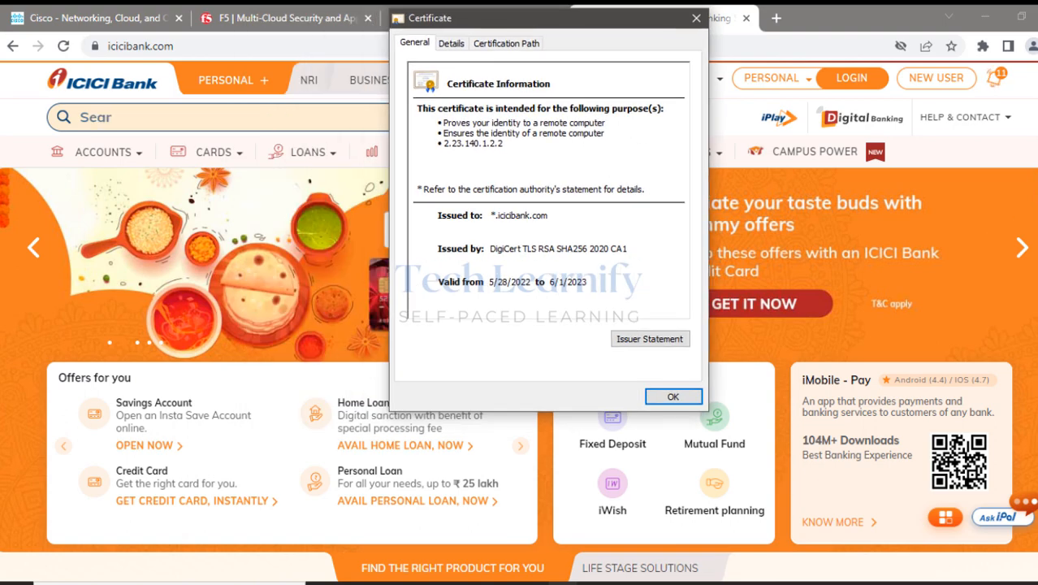
click(1022, 170)
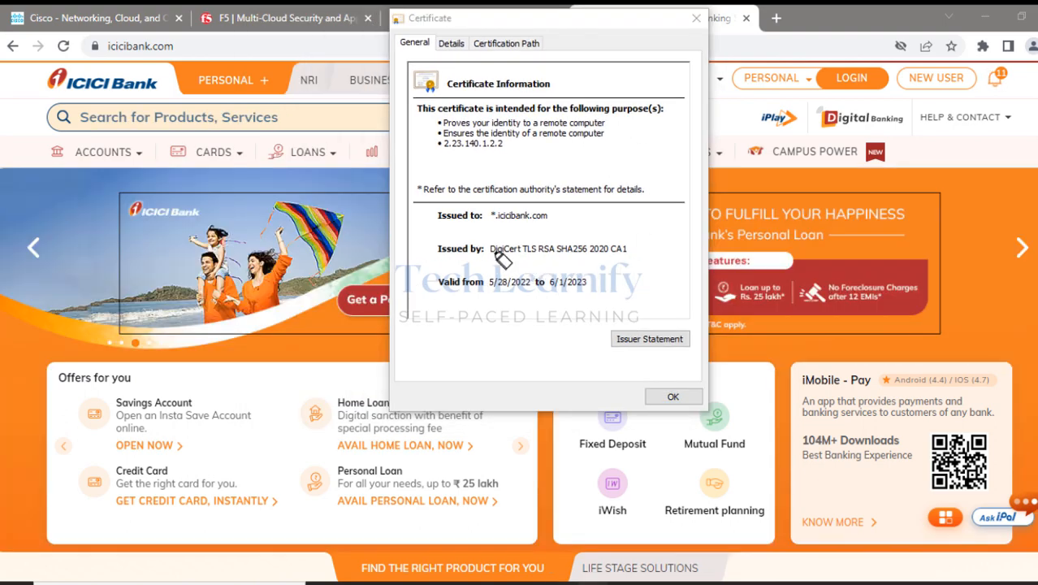
mouse_move(490, 248)
mouse_down()
mouse_move(625, 248)
mouse_move(485, 254)
mouse_up()
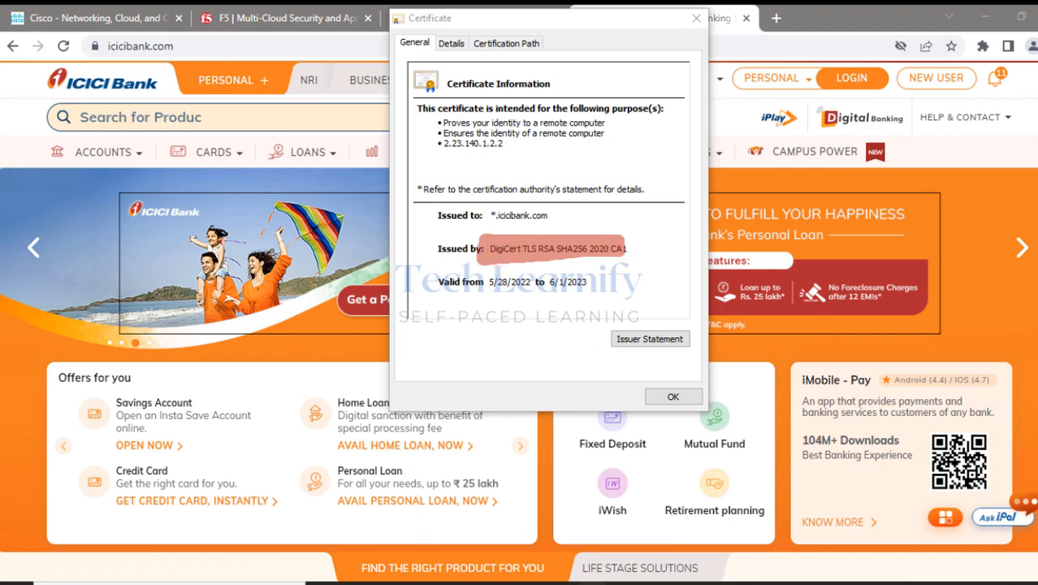
click(673, 396)
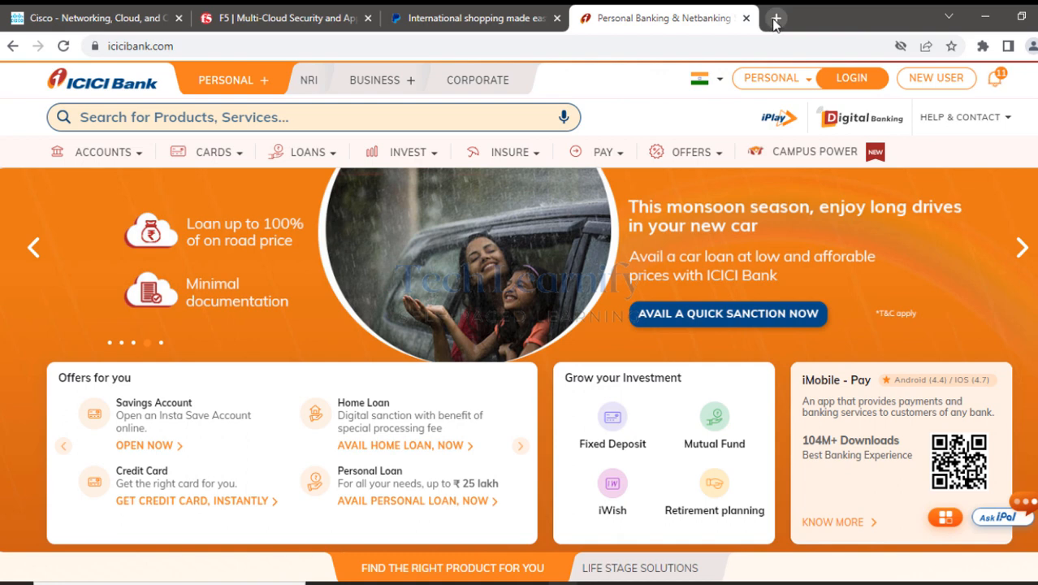
Load nettechcloud.com in a new browser tab.
click(774, 20)
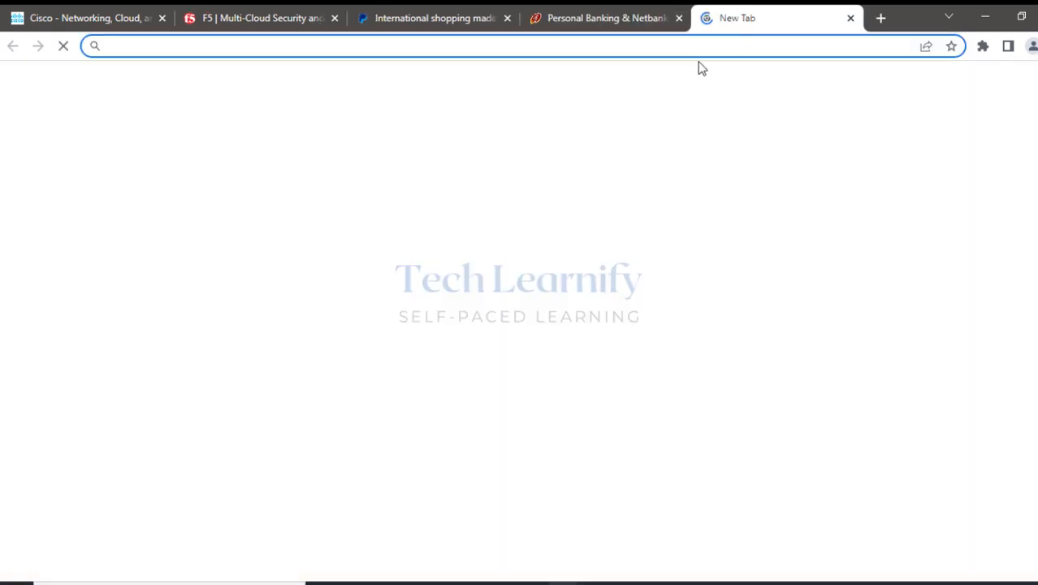
text(nette)
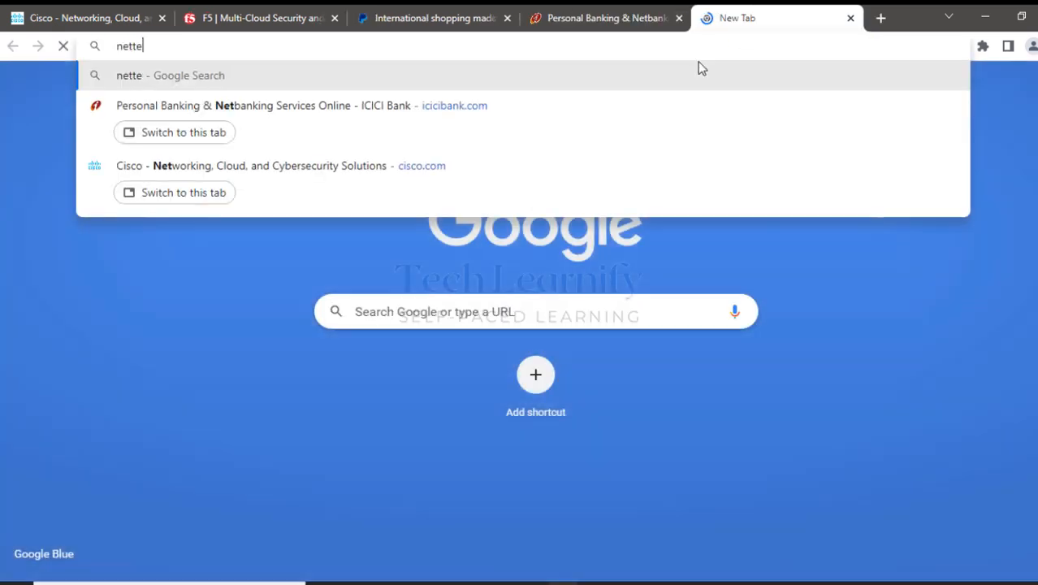
text(chcloud.com)
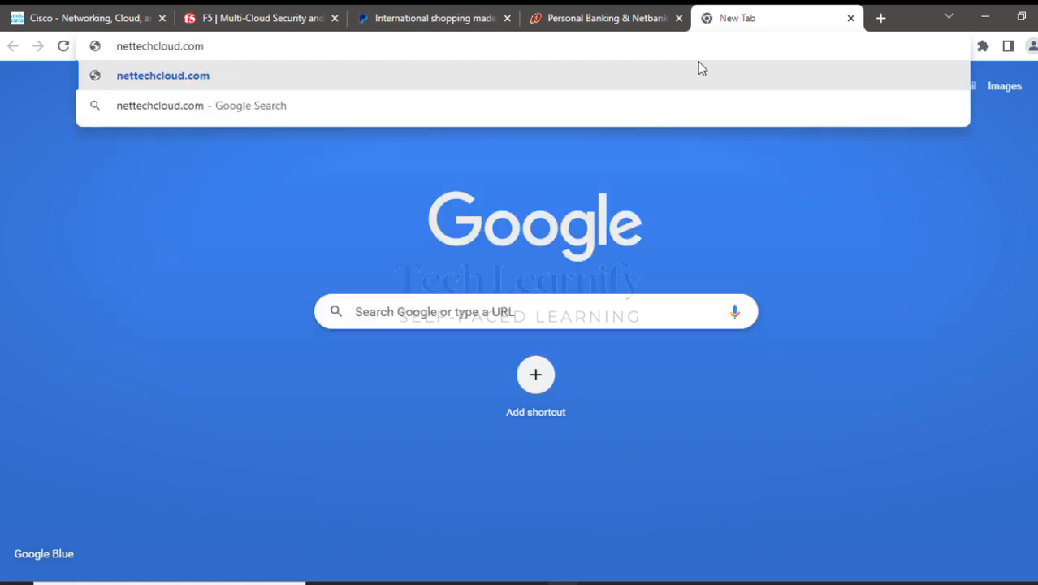
key(Return)
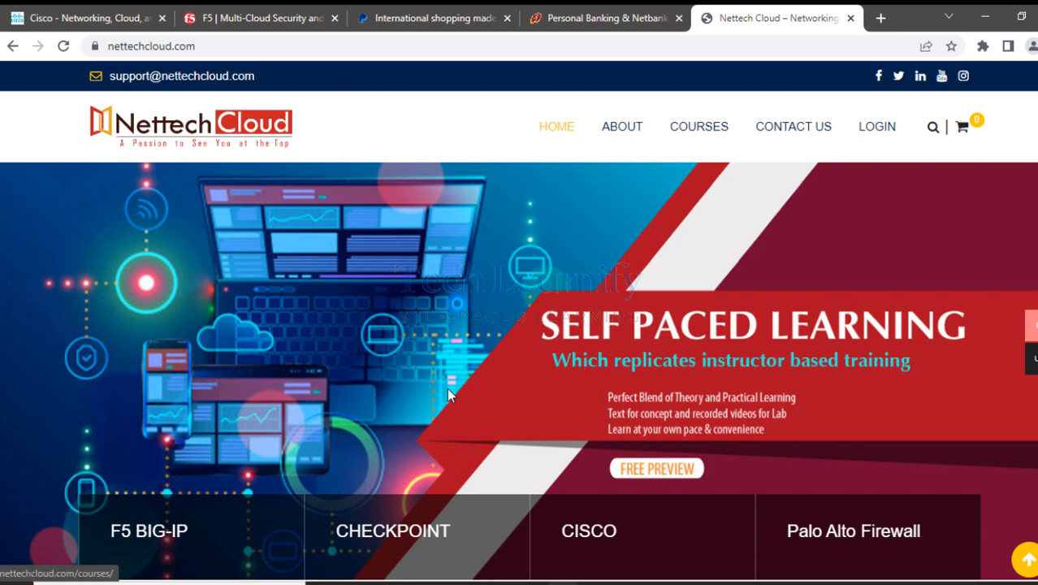
View the nettechcloud.com site certificate's general information and highlight its issuer.
click(94, 47)
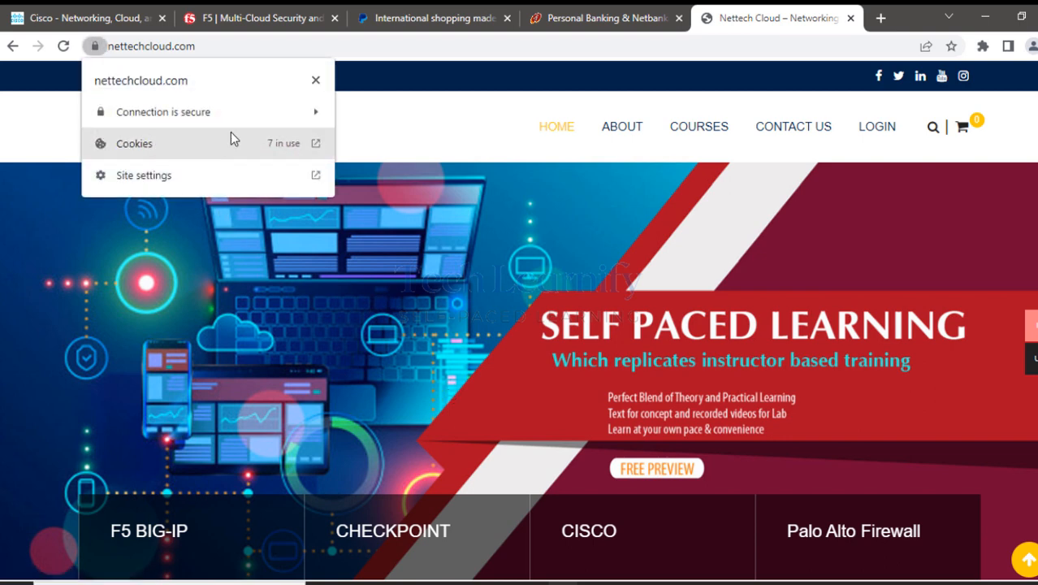
click(258, 117)
click(165, 215)
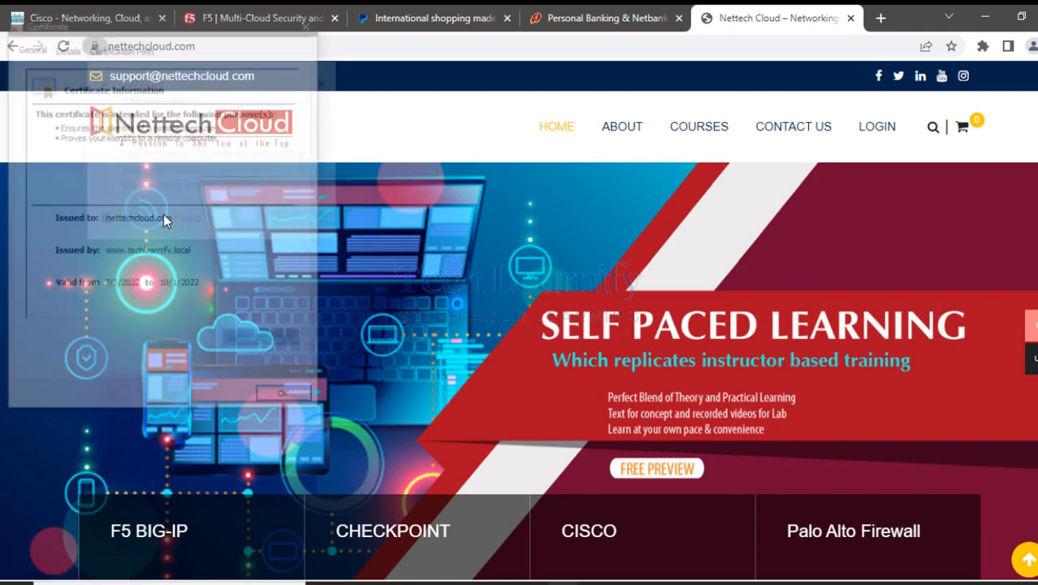
drag(182, 27, 552, 80)
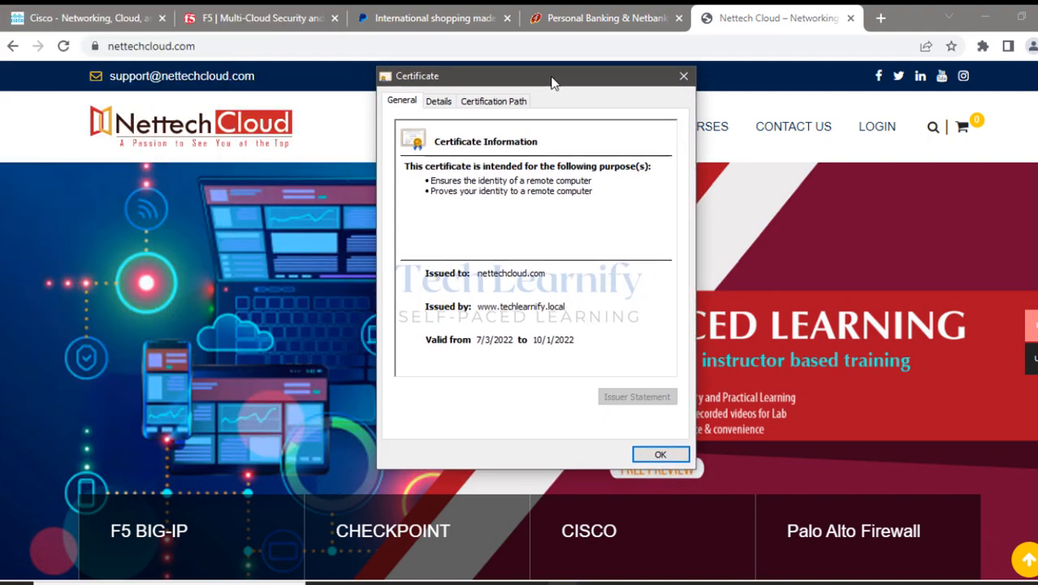
click(1026, 169)
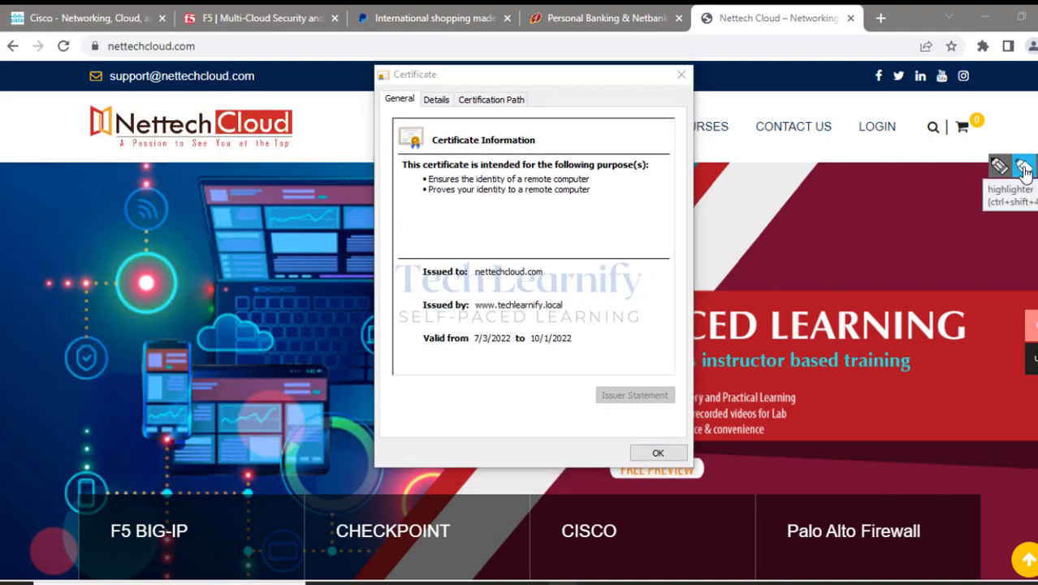
mouse_move(492, 315)
mouse_down()
mouse_move(579, 311)
mouse_move(485, 304)
mouse_move(559, 297)
mouse_up()
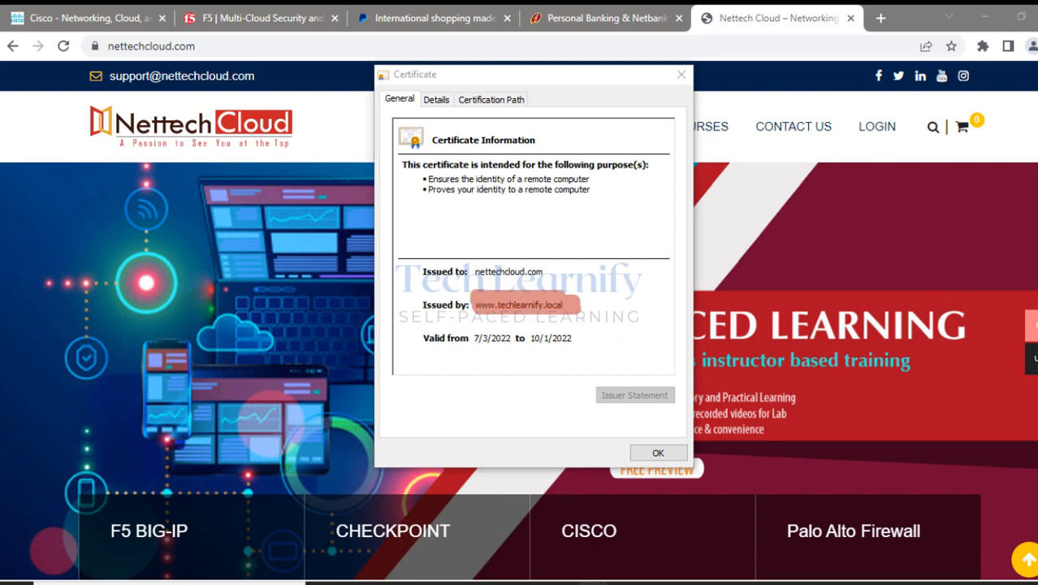
Close the nettechcloud.com site certificate and switch to Check Point SmartConsole.
key(Escape)
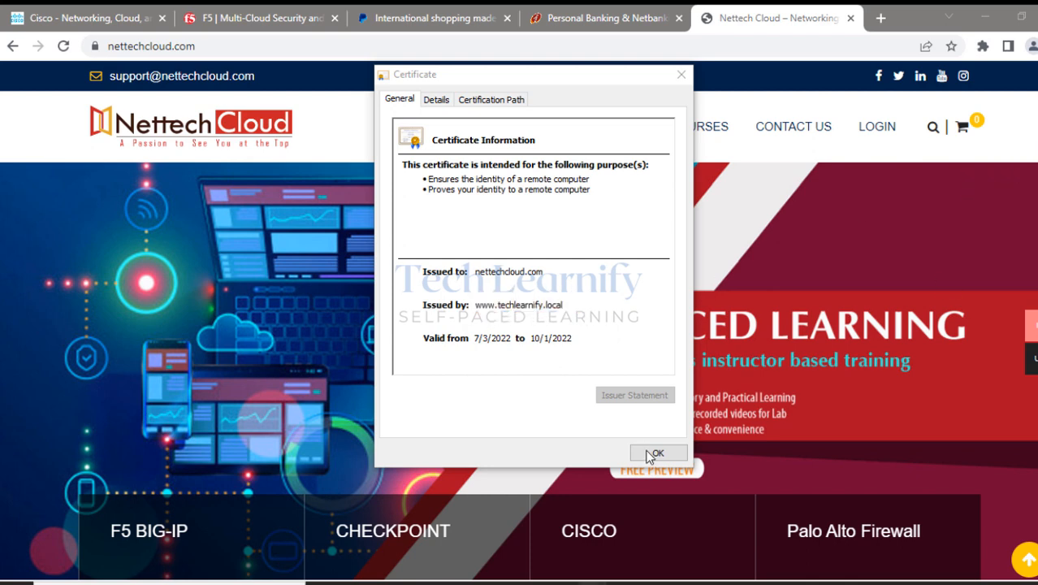
click(656, 453)
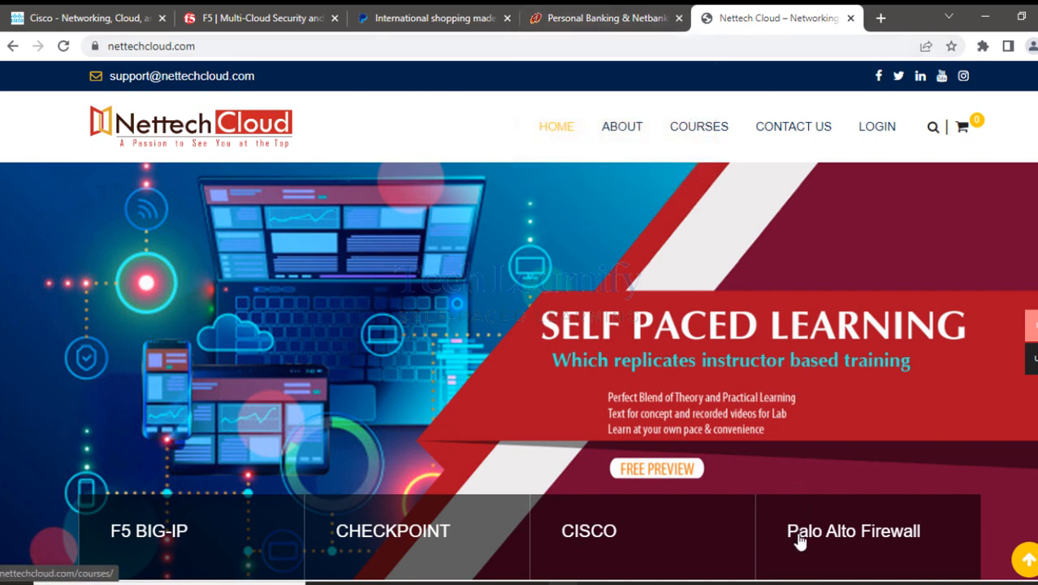
click(798, 583)
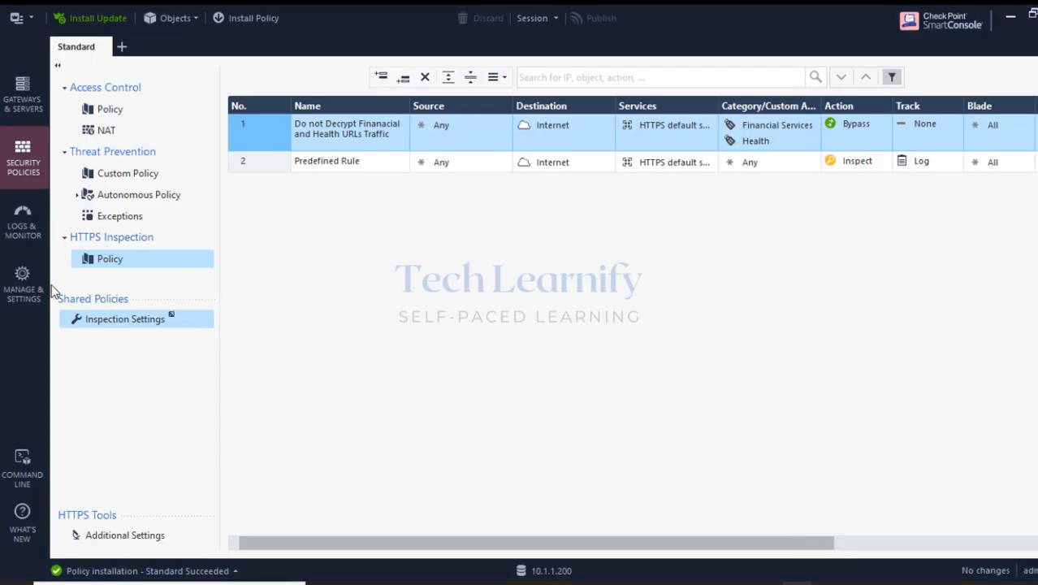
Show the gateway traffic logs for the Last Hour.
click(22, 231)
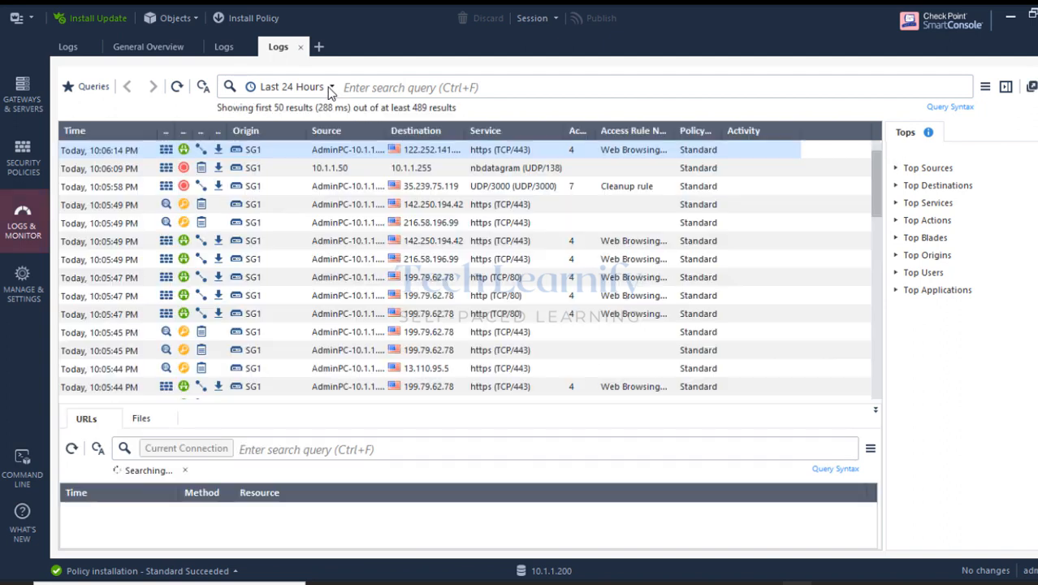
click(328, 88)
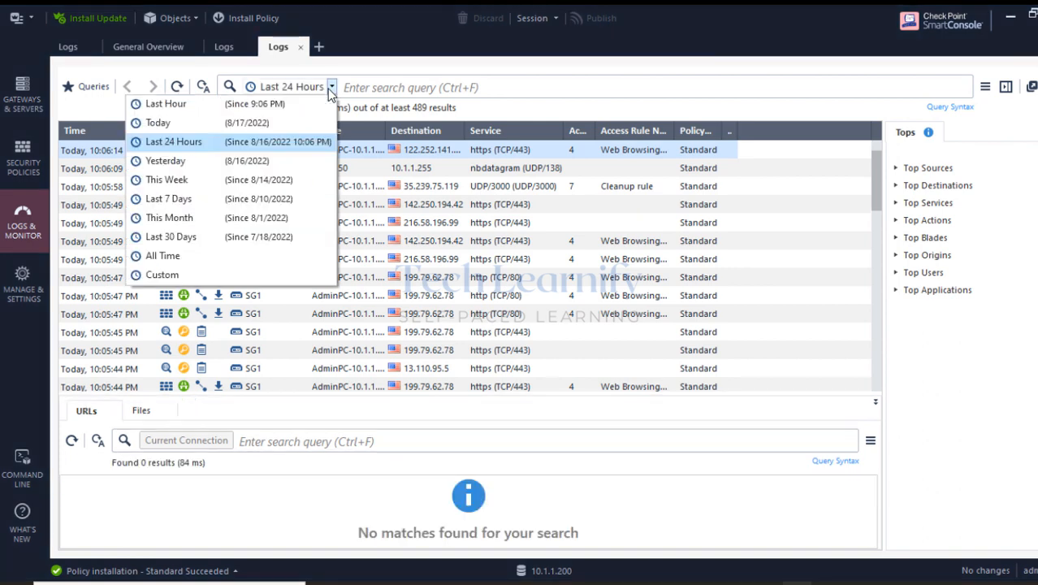
click(224, 109)
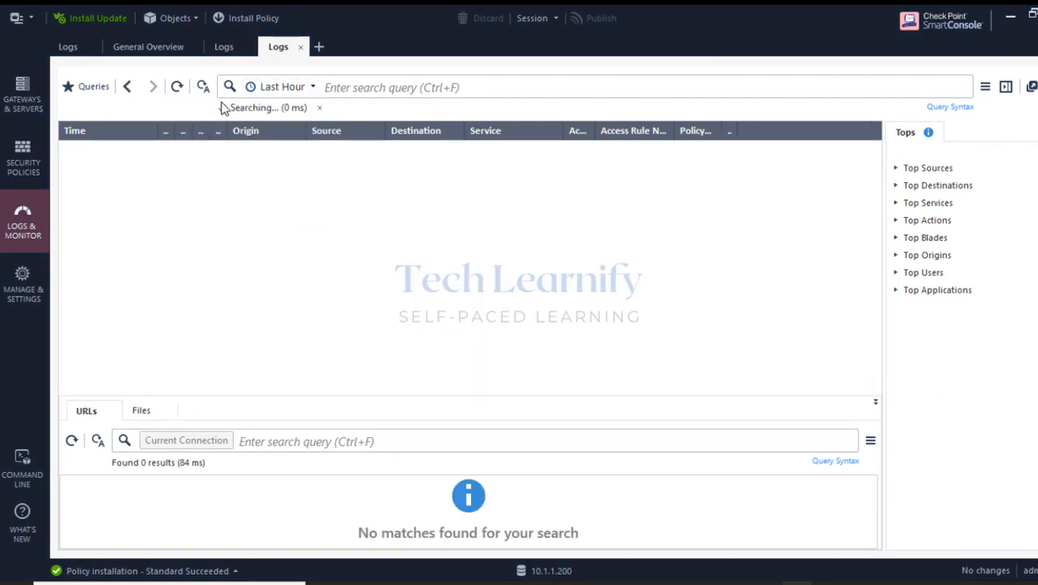
Filter the logs with the predefined HTTPS Inspection query.
click(81, 90)
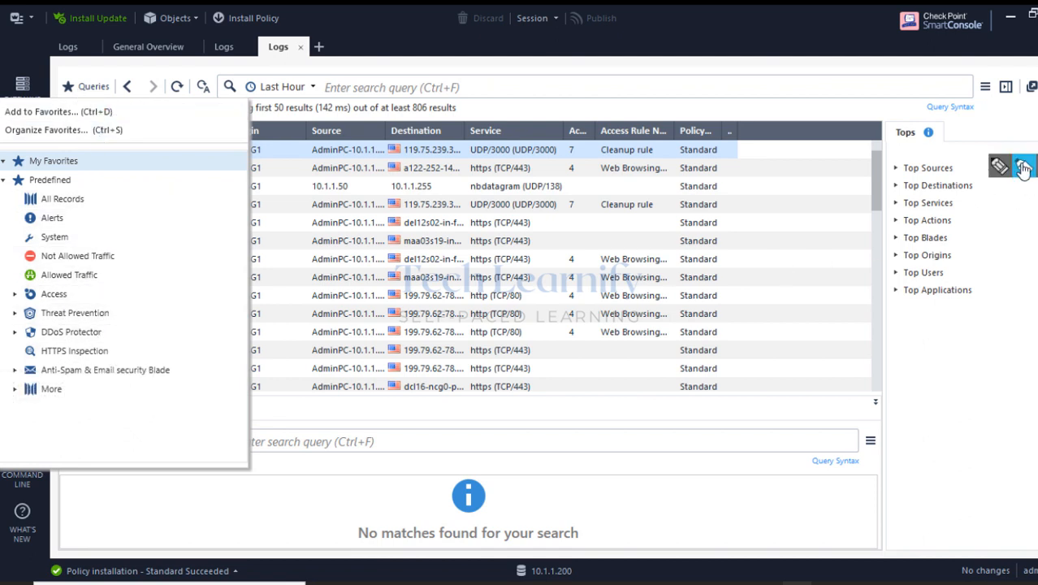
click(1023, 169)
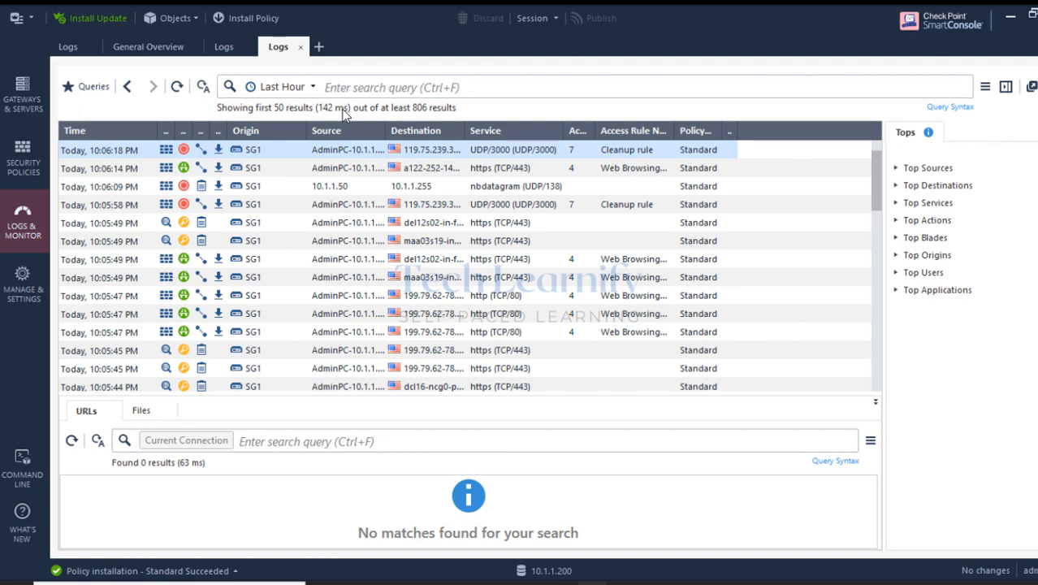
click(93, 86)
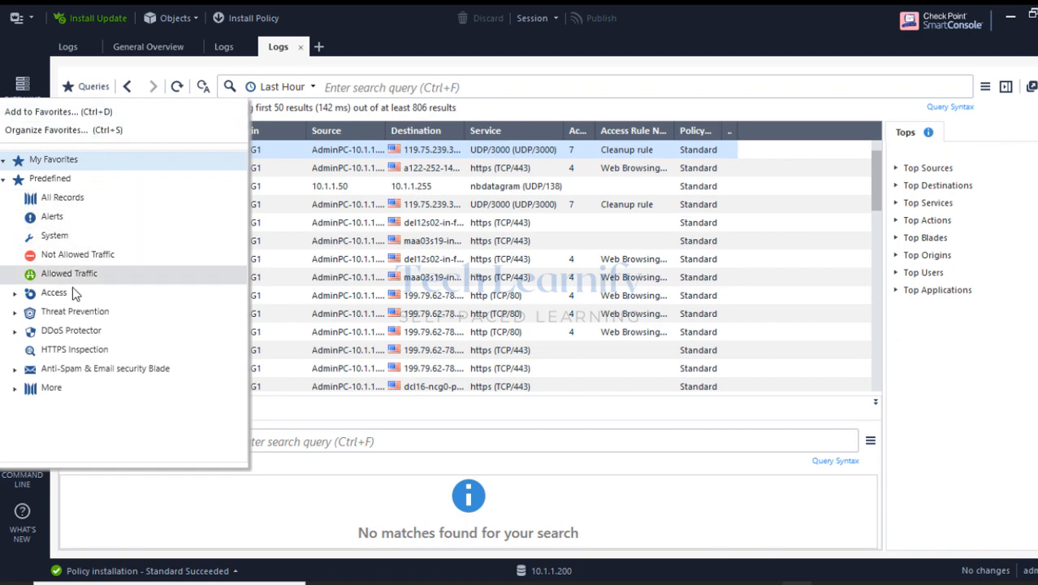
click(46, 350)
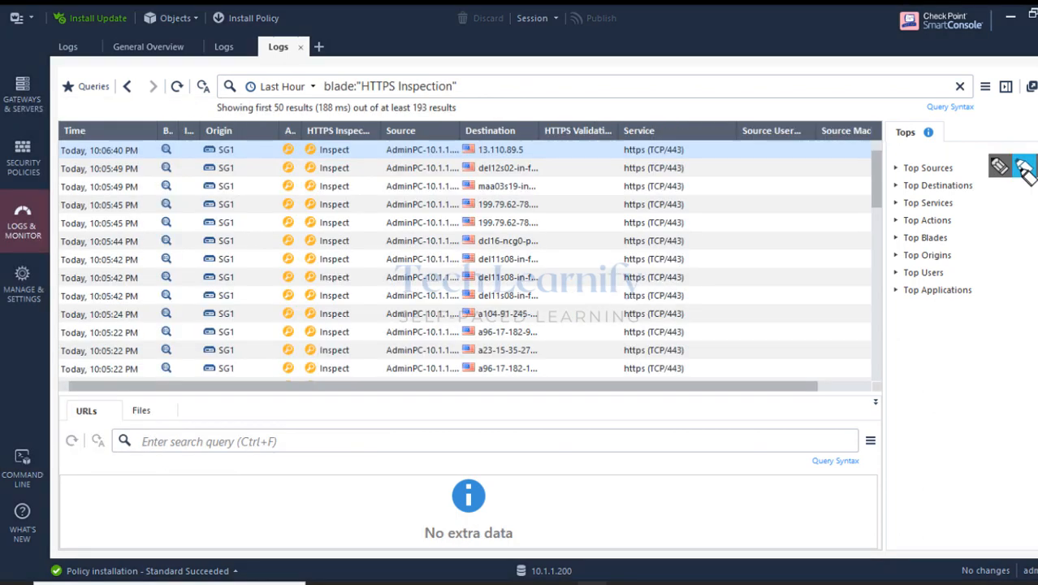
drag(325, 87, 449, 87)
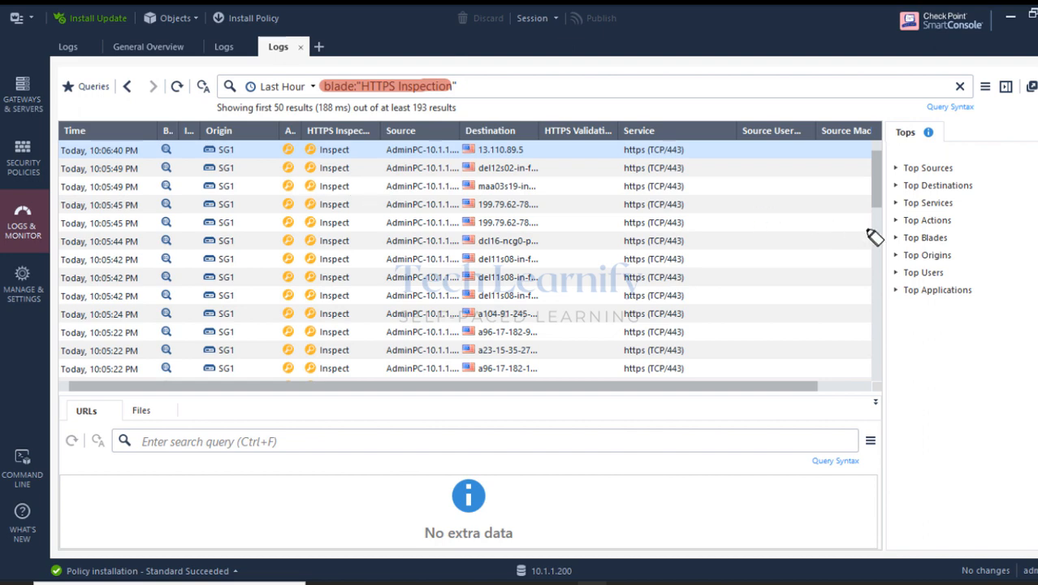
key(Escape)
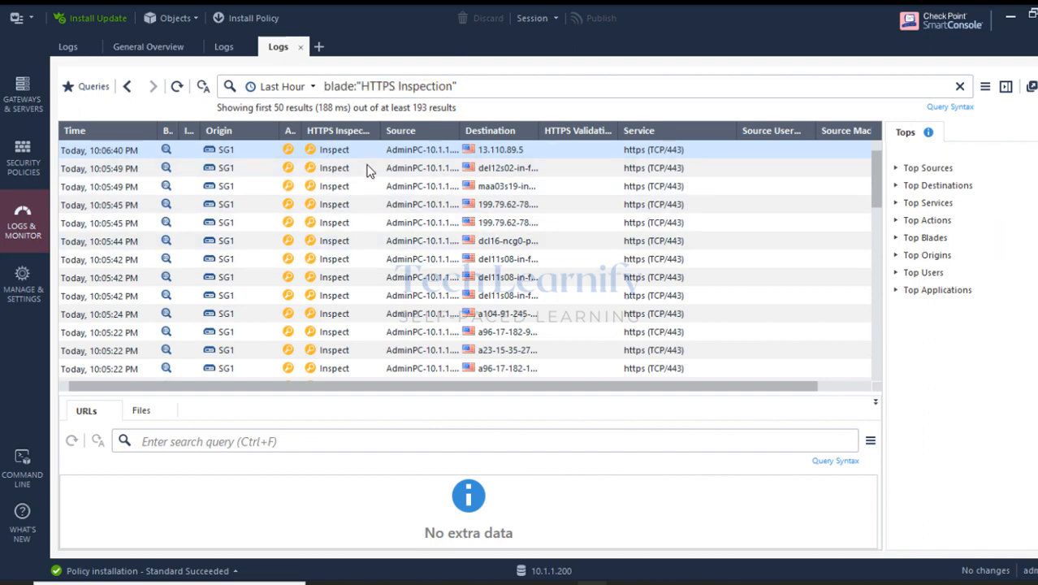
Browse the HTTPS Inspection logs and open the details of the 10:05:18 PM Inspect entry for destination 216.239.36.54.
scroll(528, 260, down, 5)
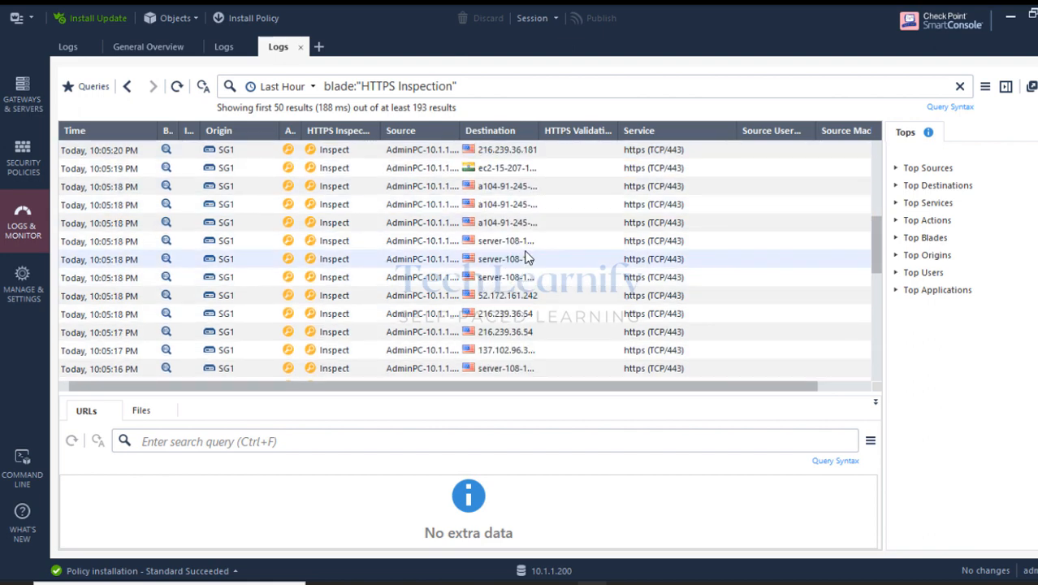
scroll(536, 276, down, 3)
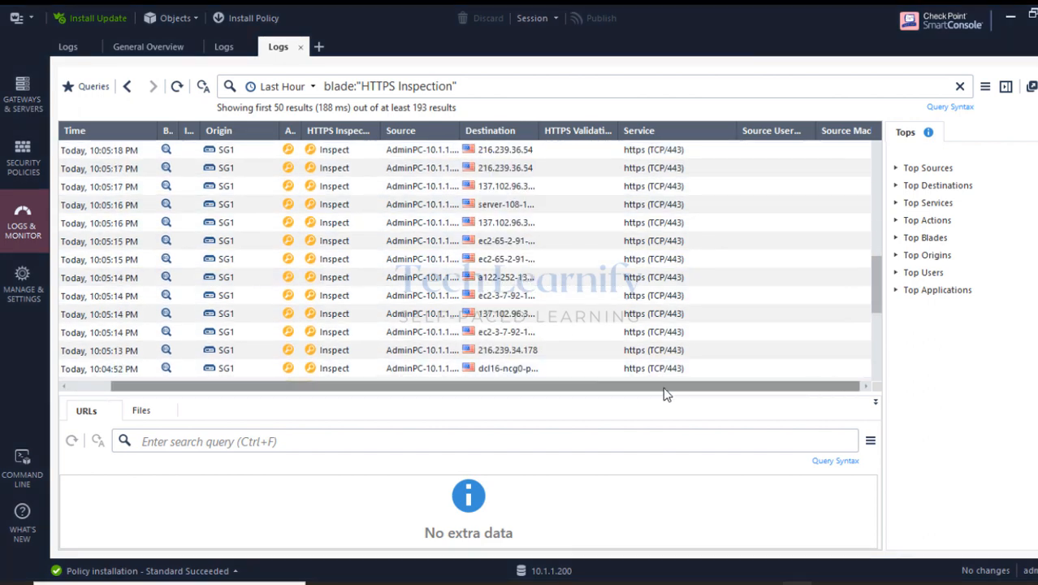
scroll(747, 395, right, 2)
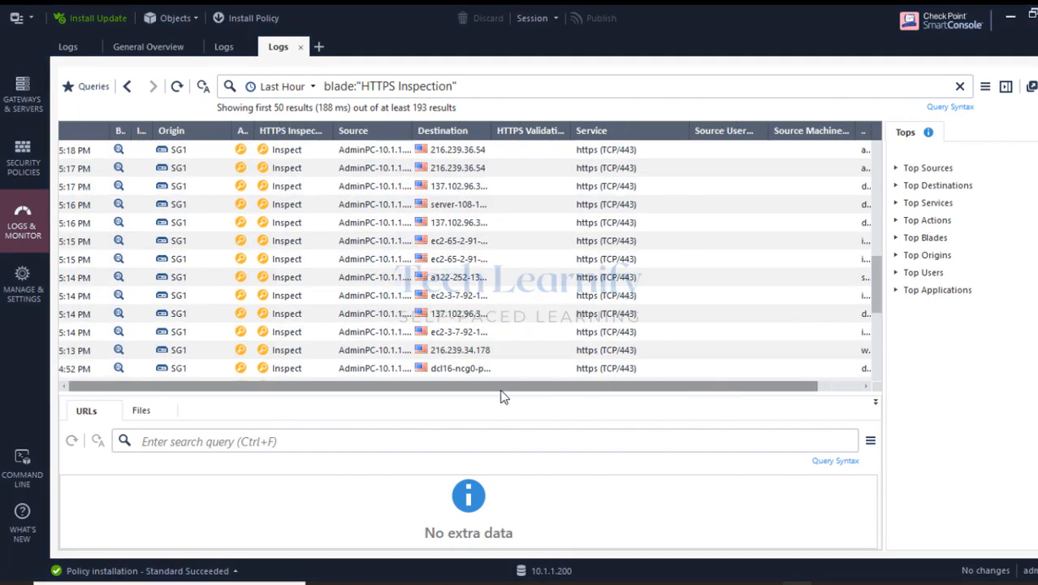
scroll(500, 394, left, 2)
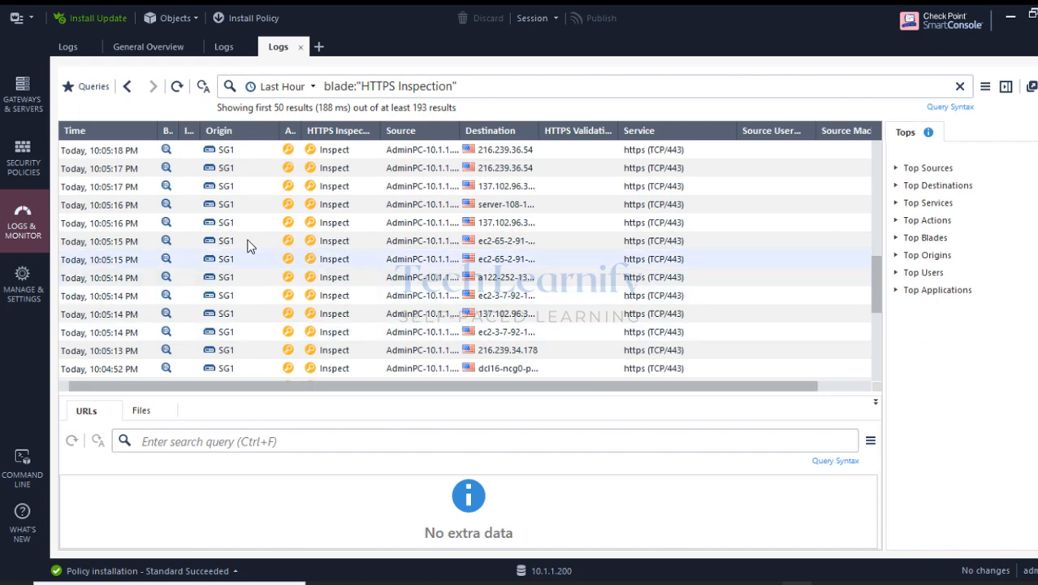
click(358, 154)
double_click(358, 154)
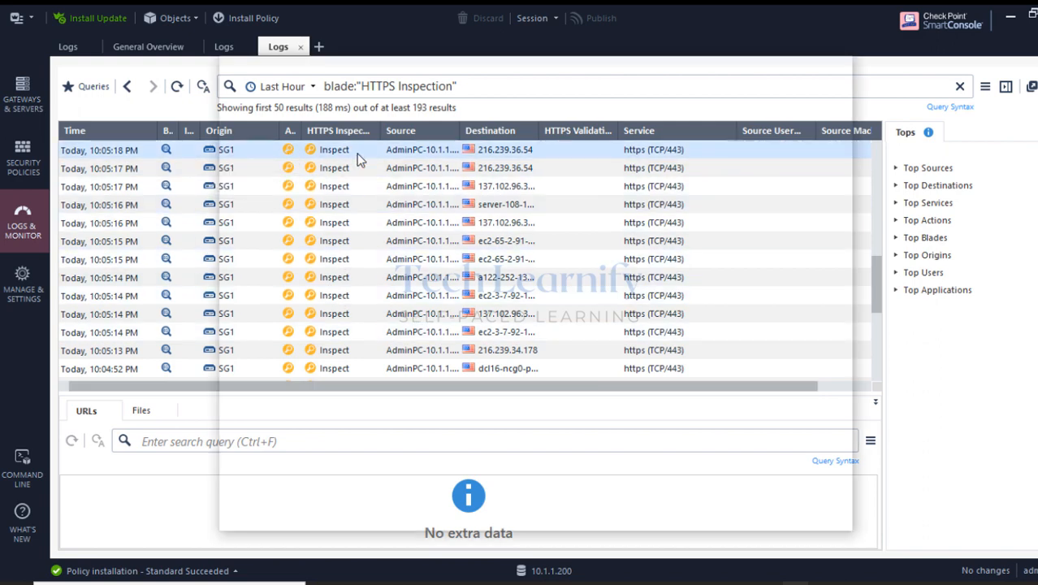
drag(409, 75, 362, 72)
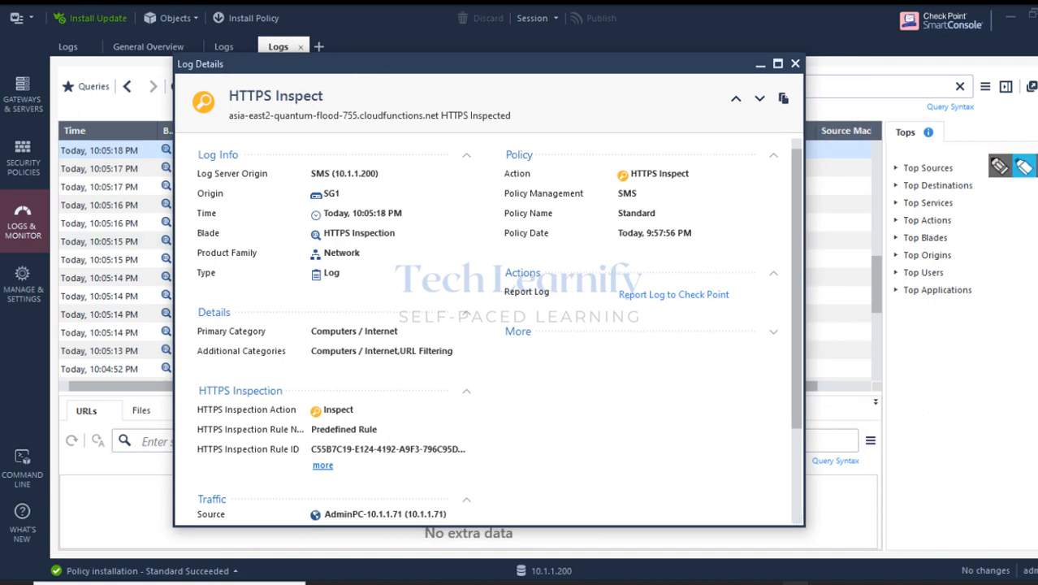
Examine the traffic source, blade, primary category and additional categories in the log details.
click(1023, 170)
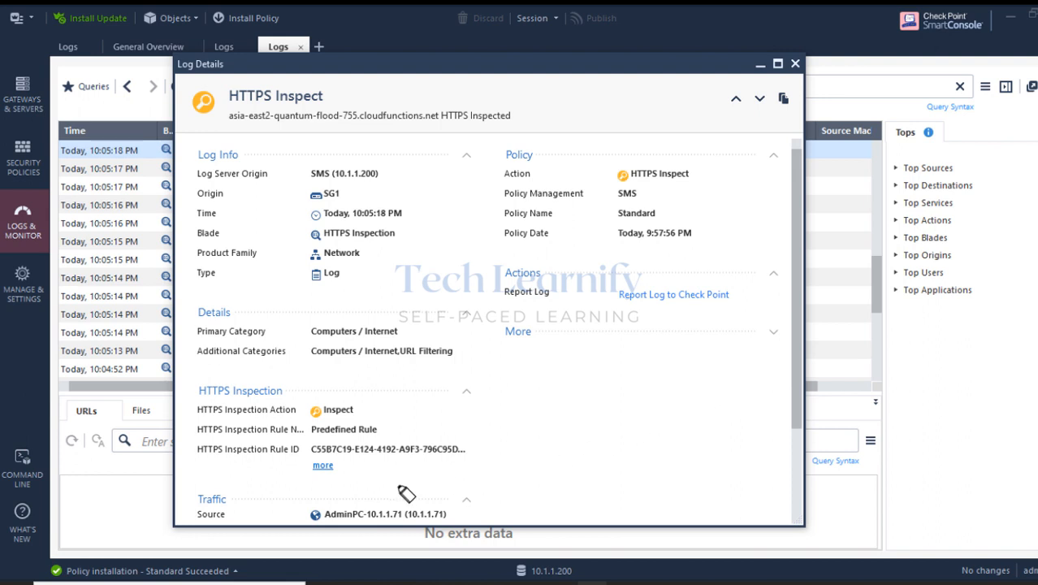
mouse_move(315, 514)
mouse_down()
mouse_move(448, 516)
mouse_move(332, 509)
mouse_up()
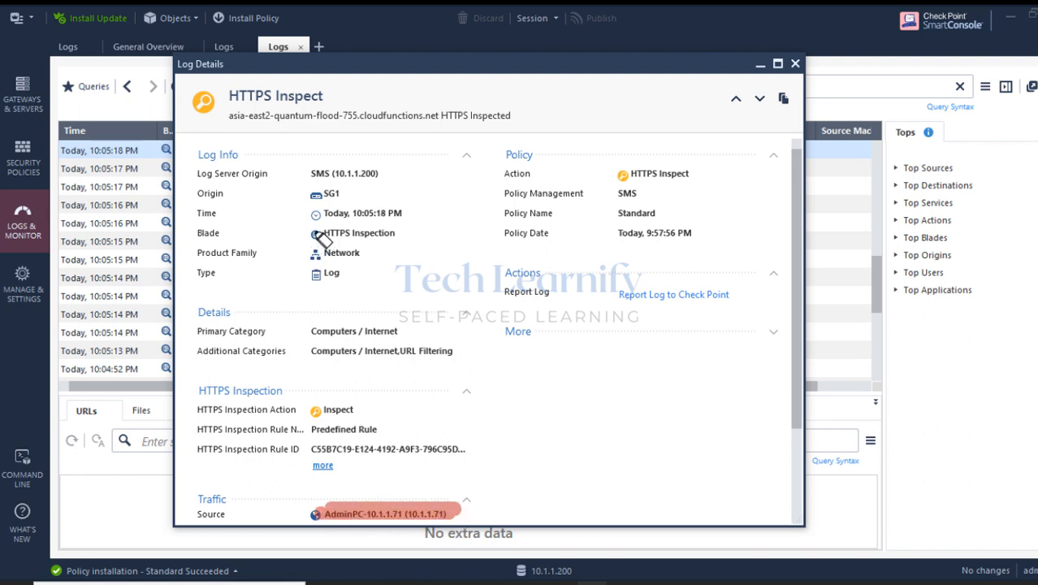
mouse_move(318, 234)
mouse_down()
mouse_move(401, 238)
mouse_move(329, 242)
mouse_up()
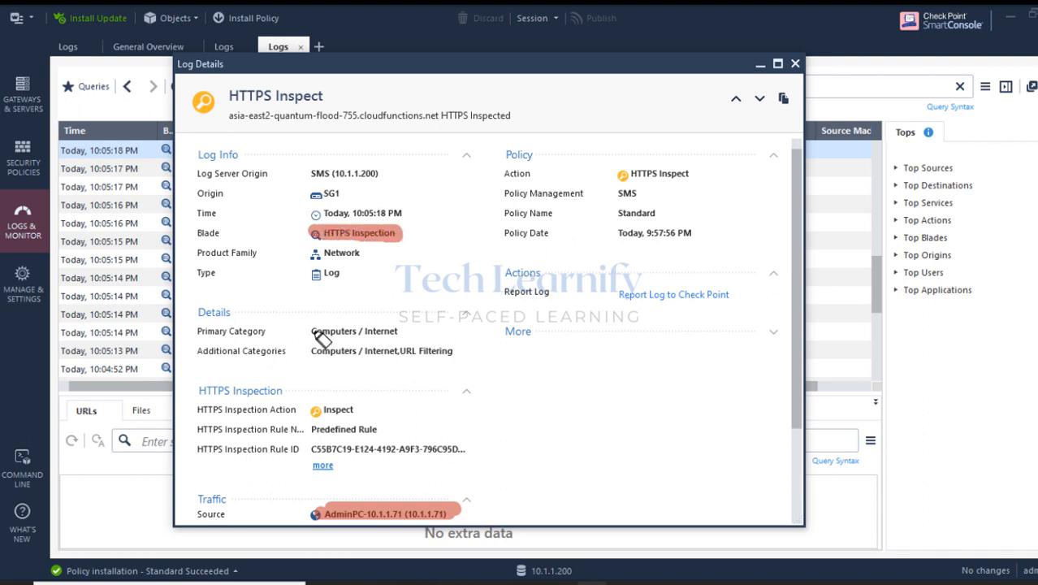
drag(312, 331, 394, 333)
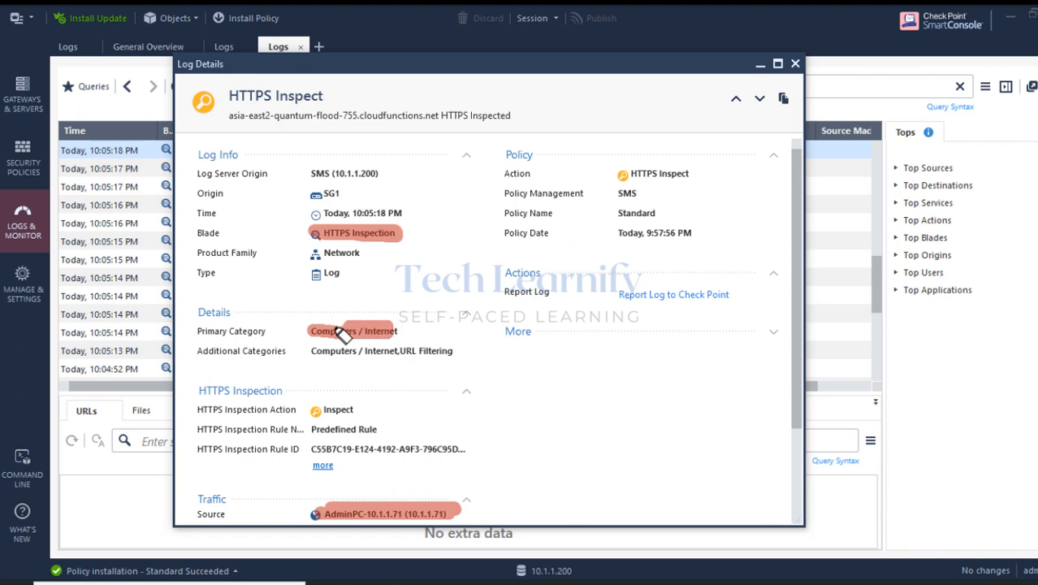
drag(310, 351, 445, 355)
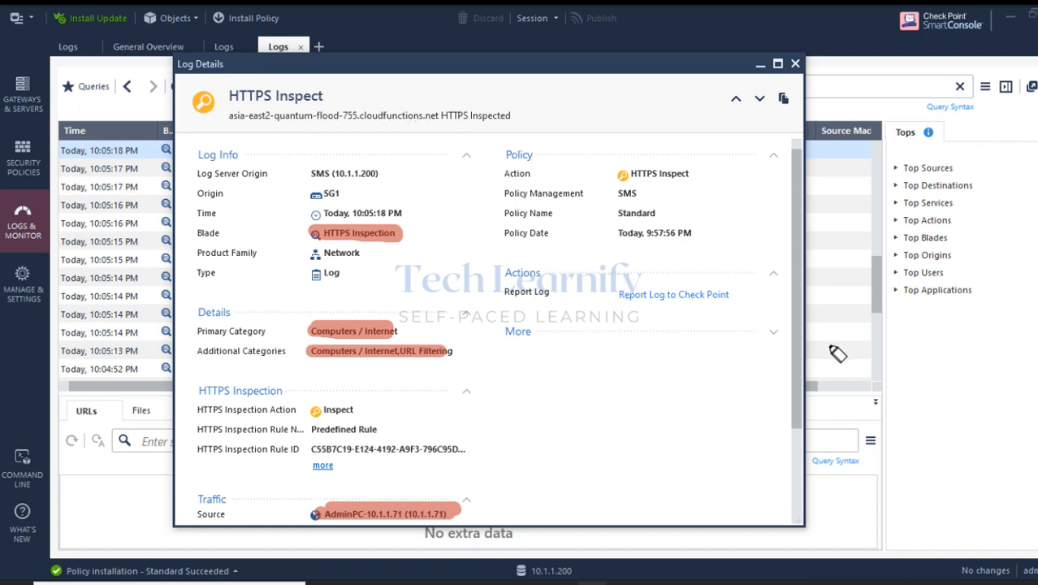
click(1034, 167)
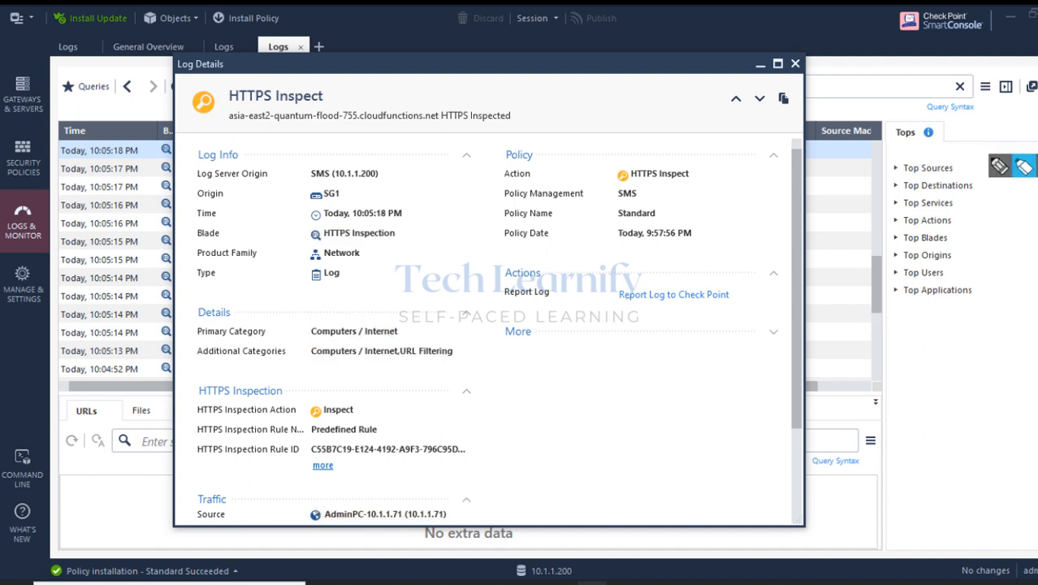
Expand the additional log information and show the full description and resource.
click(772, 333)
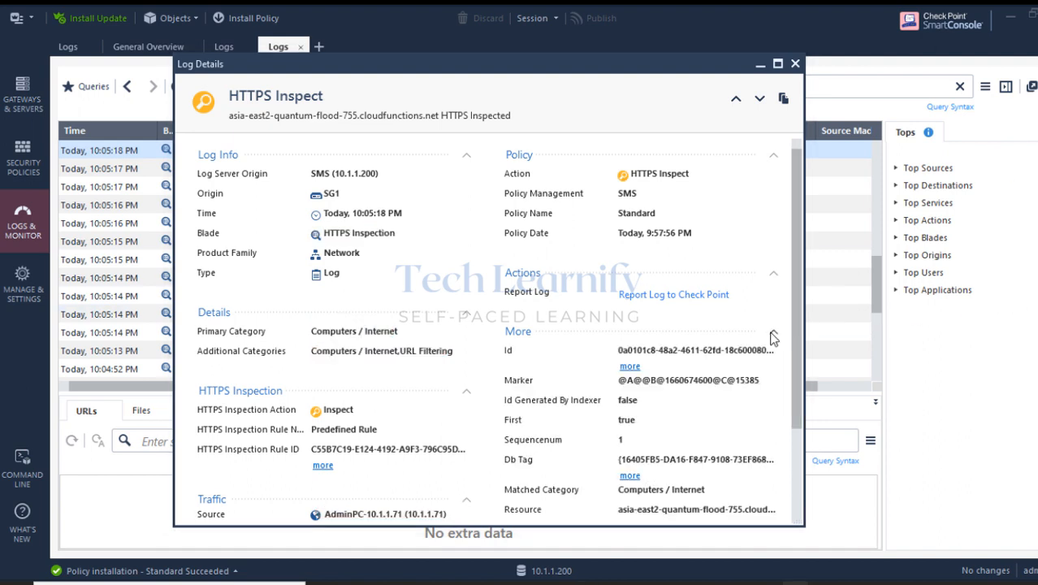
drag(799, 371, 809, 463)
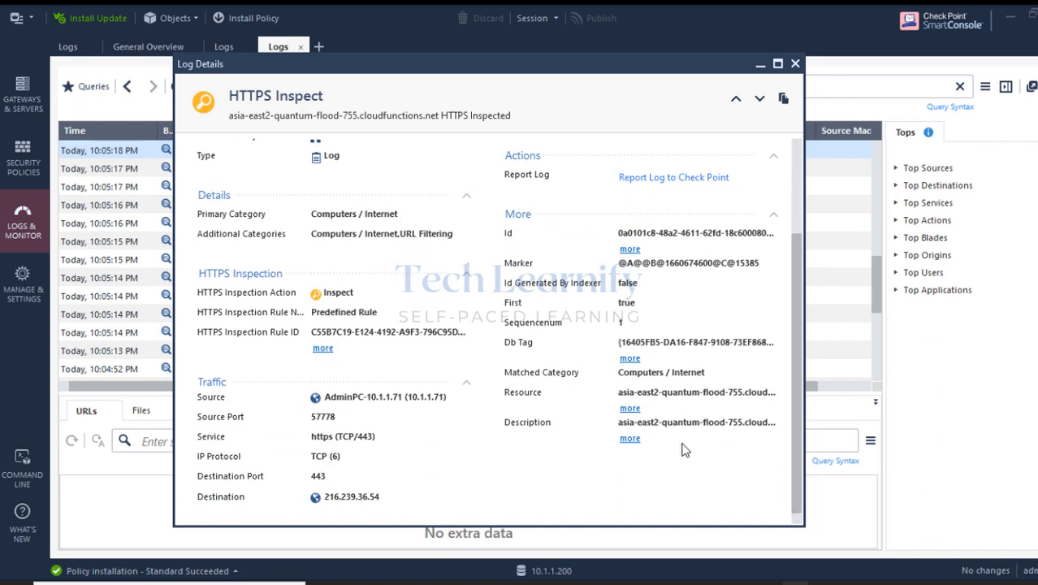
click(629, 438)
click(630, 409)
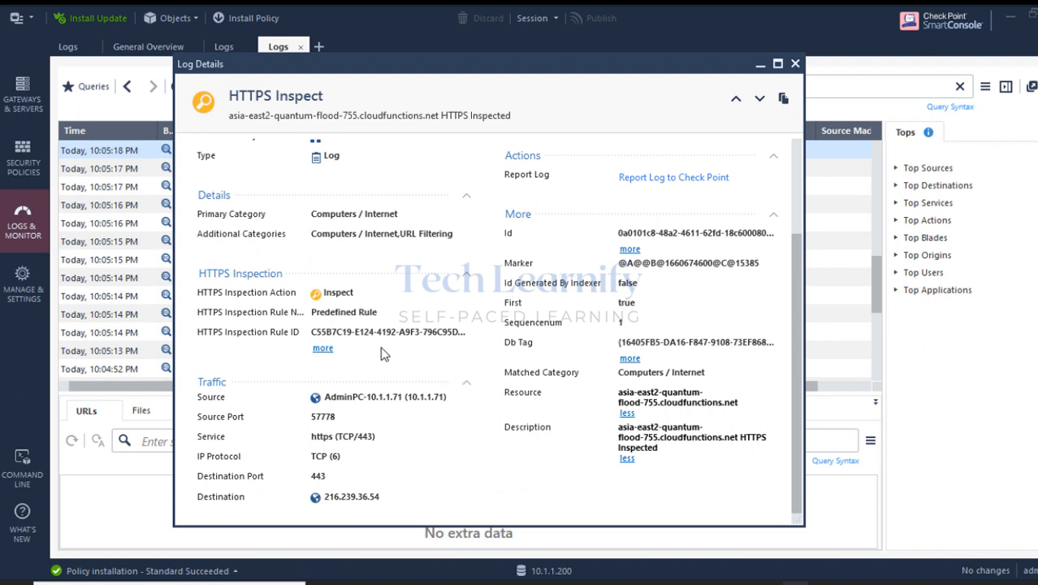
Check the HTTPS Inspection action and rule name in the log entry, and close its details.
scroll(383, 354, up, 1)
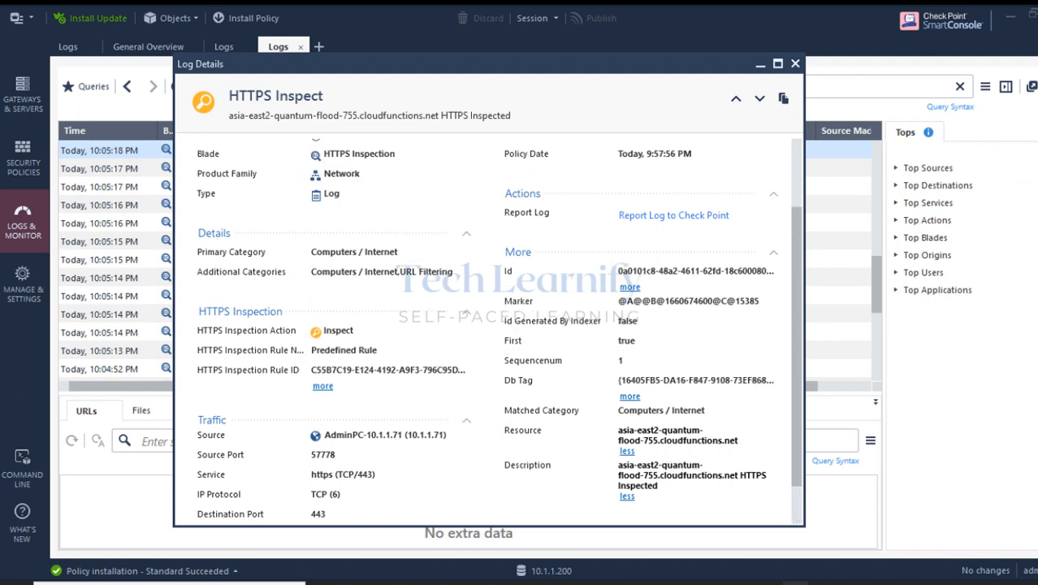
click(1025, 167)
mouse_move(313, 350)
mouse_down()
mouse_move(377, 350)
mouse_move(201, 356)
mouse_up()
drag(348, 335, 357, 333)
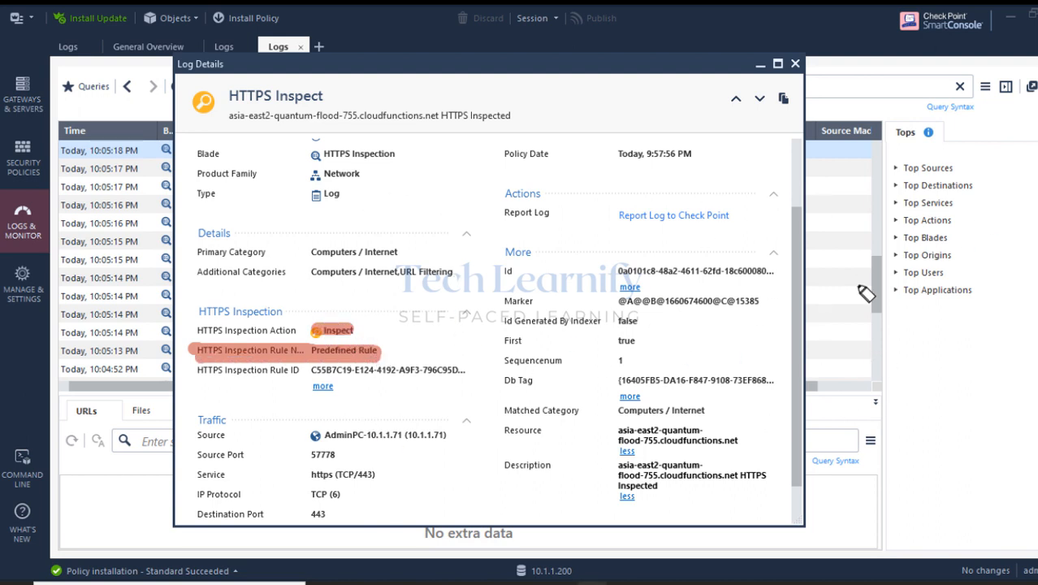
click(1036, 166)
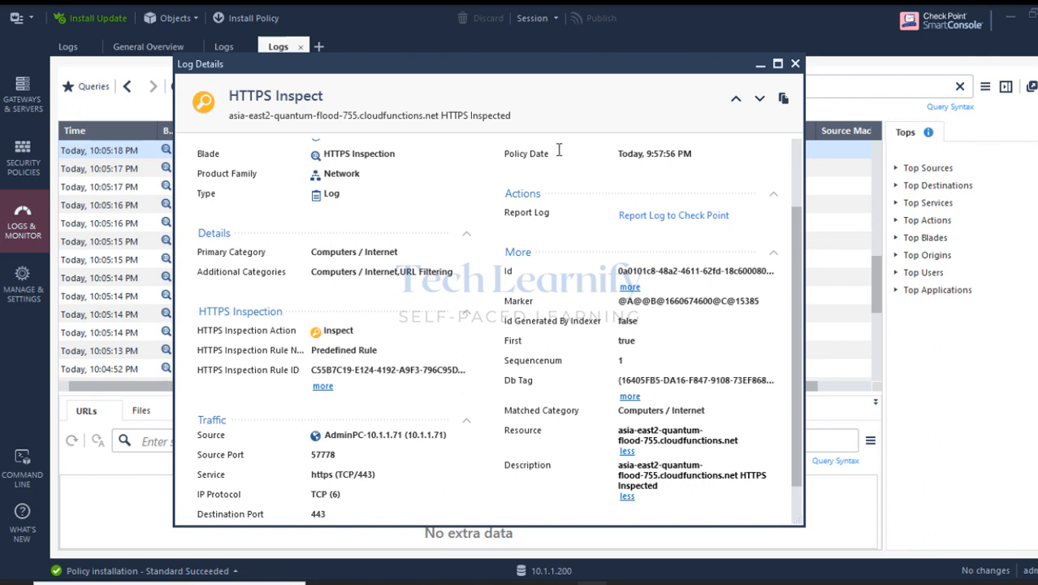
click(798, 65)
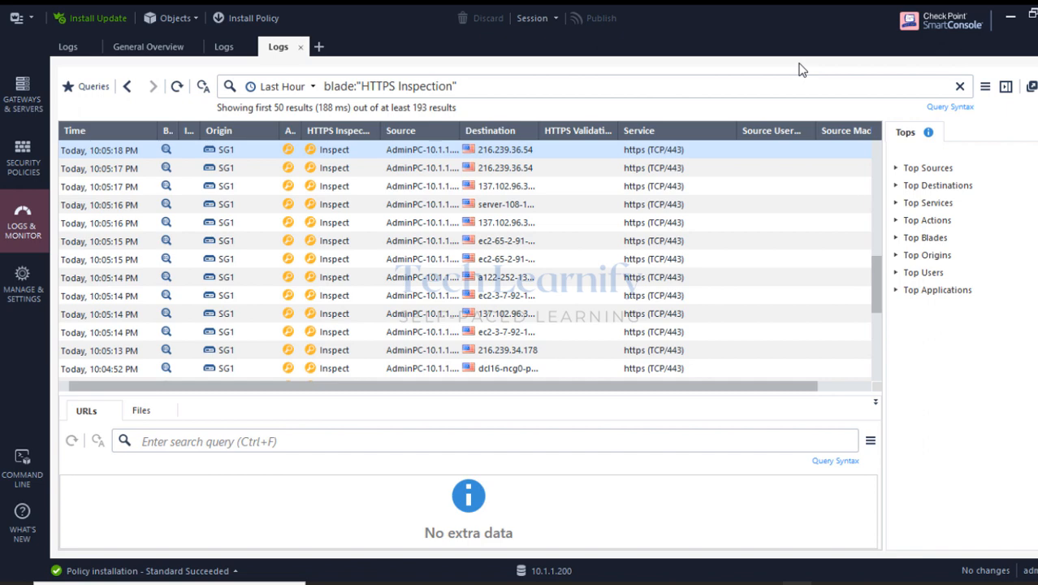
Open the Access Control policy of the Standard package and select rule 4, Web Browsing Access Rule.
click(24, 105)
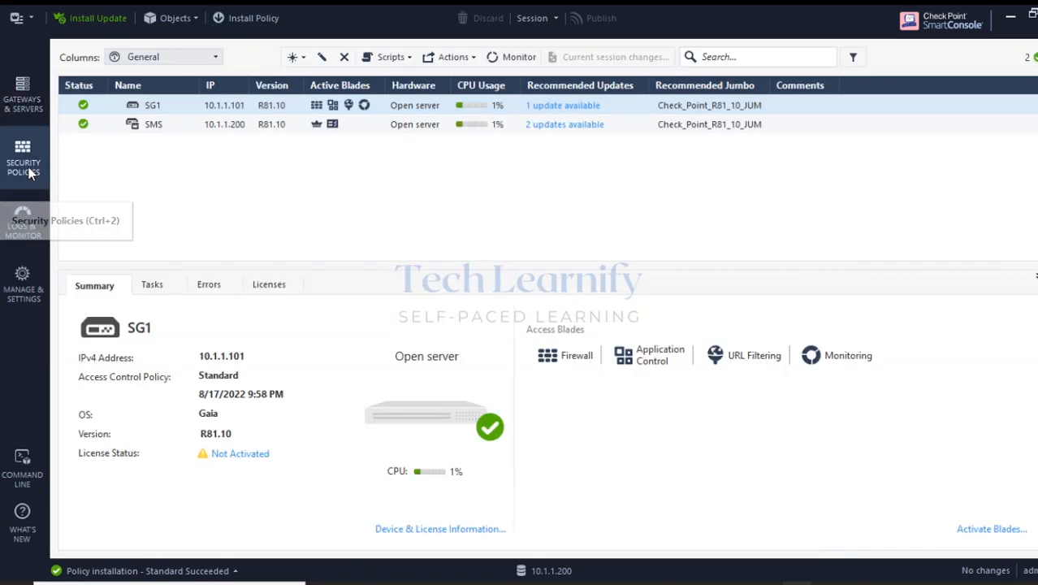
click(24, 166)
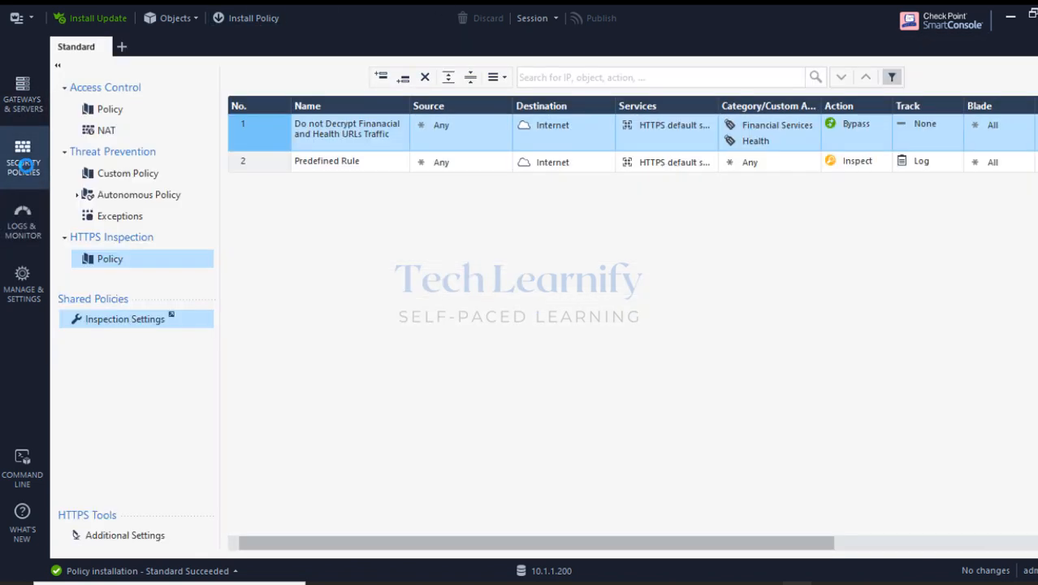
click(114, 111)
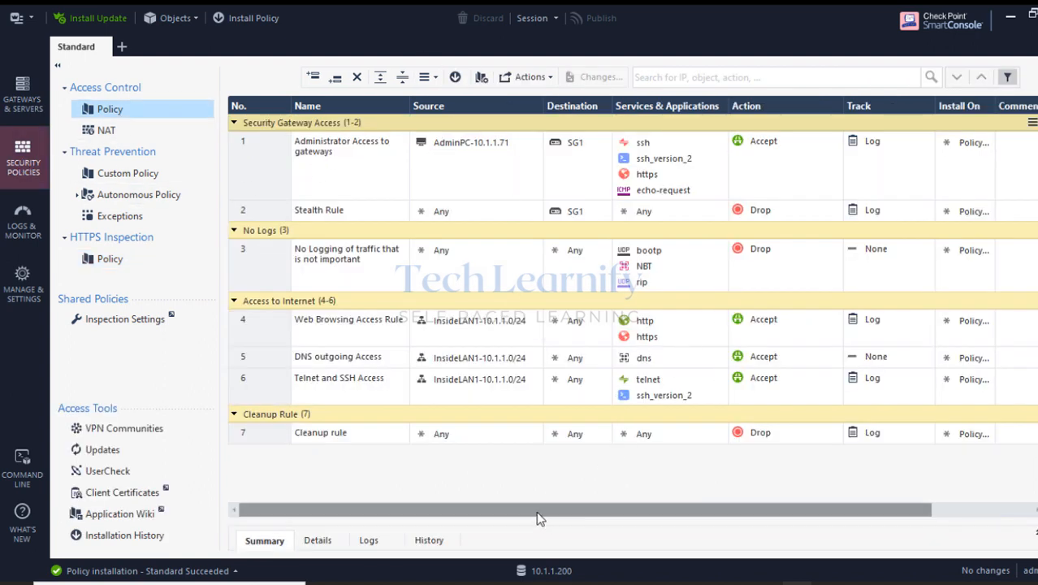
click(265, 342)
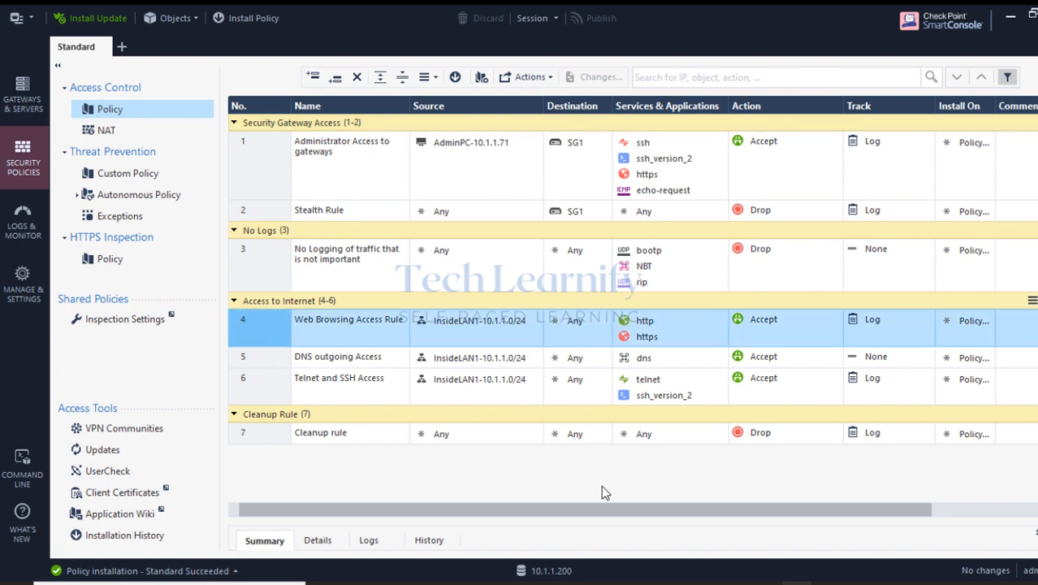
Review the http and https services of rule 4, Web Browsing Access Rule, and briefly view the items that can be added.
click(1023, 166)
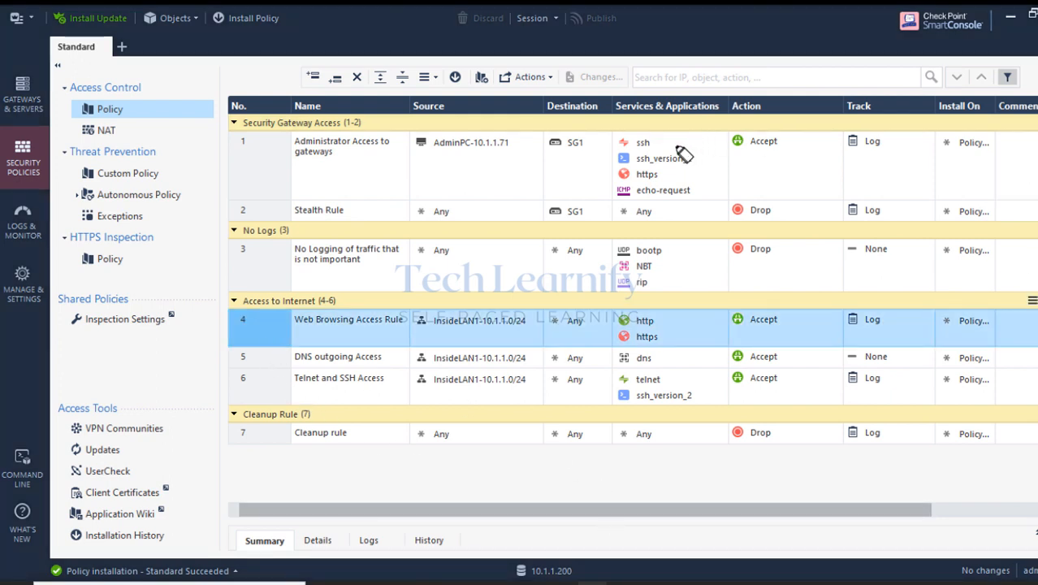
mouse_move(624, 320)
mouse_down()
mouse_move(653, 321)
mouse_move(639, 337)
mouse_move(658, 337)
mouse_up()
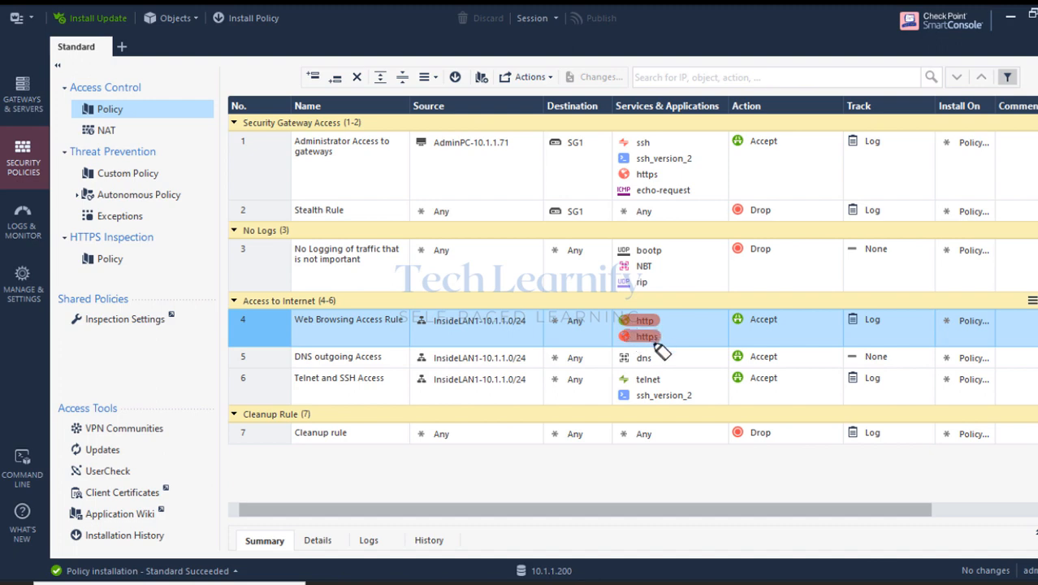
click(675, 320)
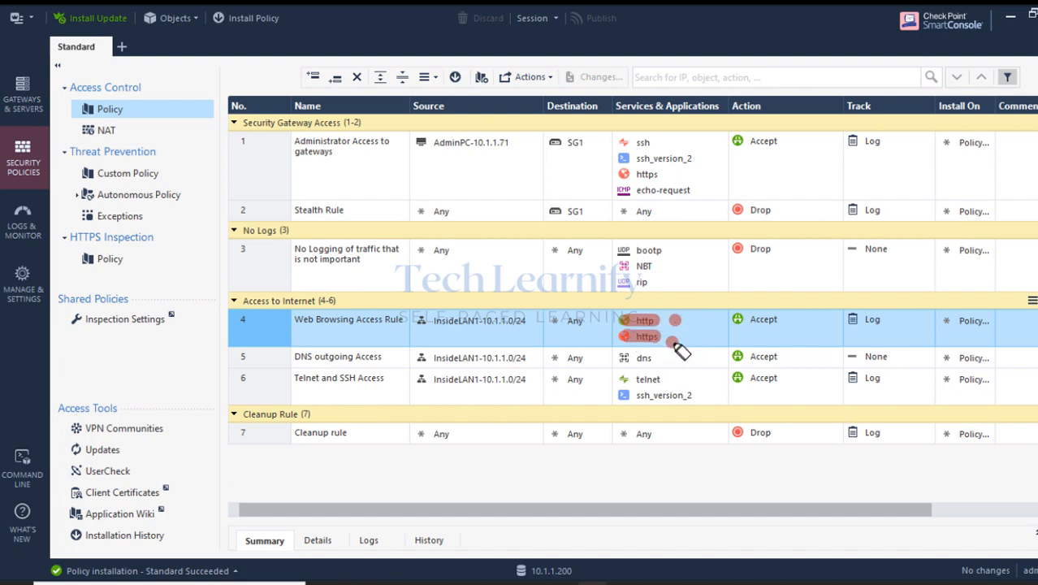
click(1036, 166)
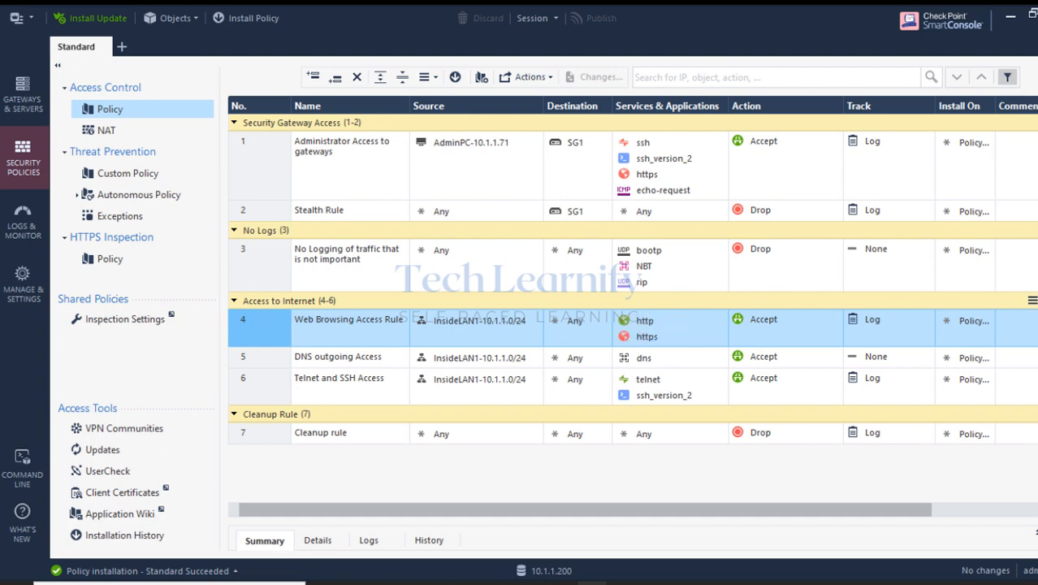
key(ctrl+alt+d)
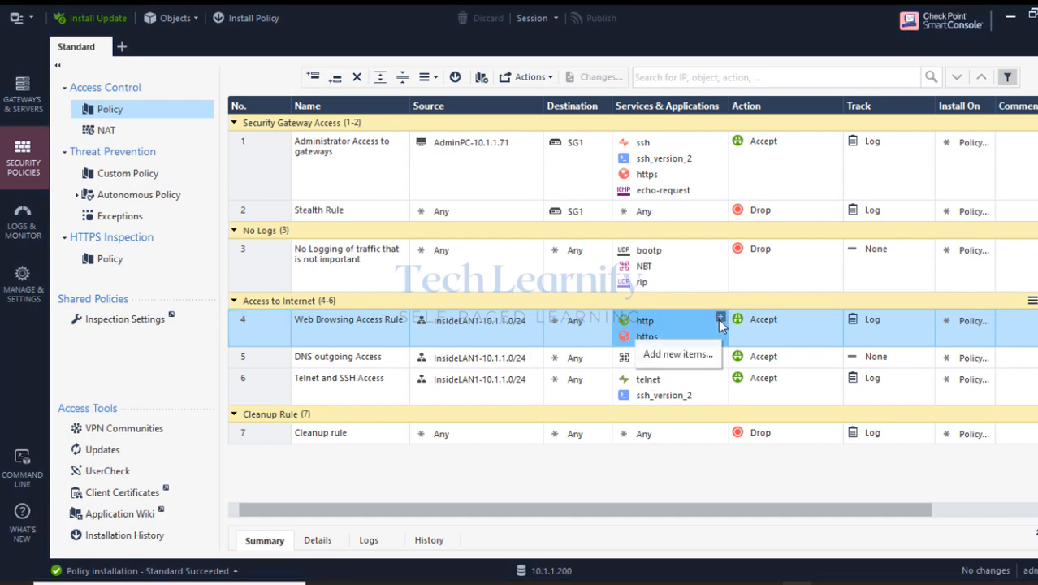
click(720, 318)
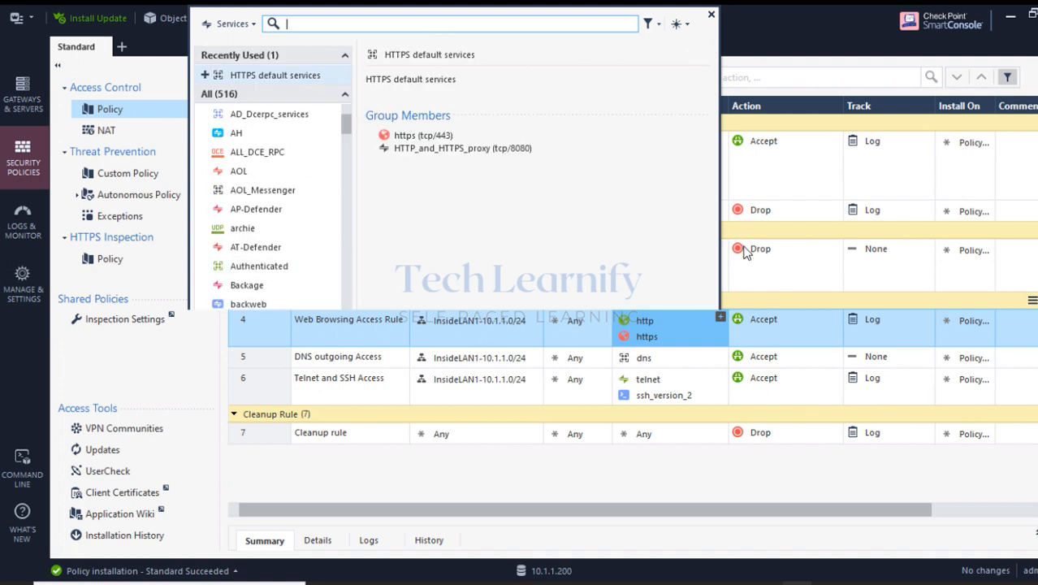
click(716, 474)
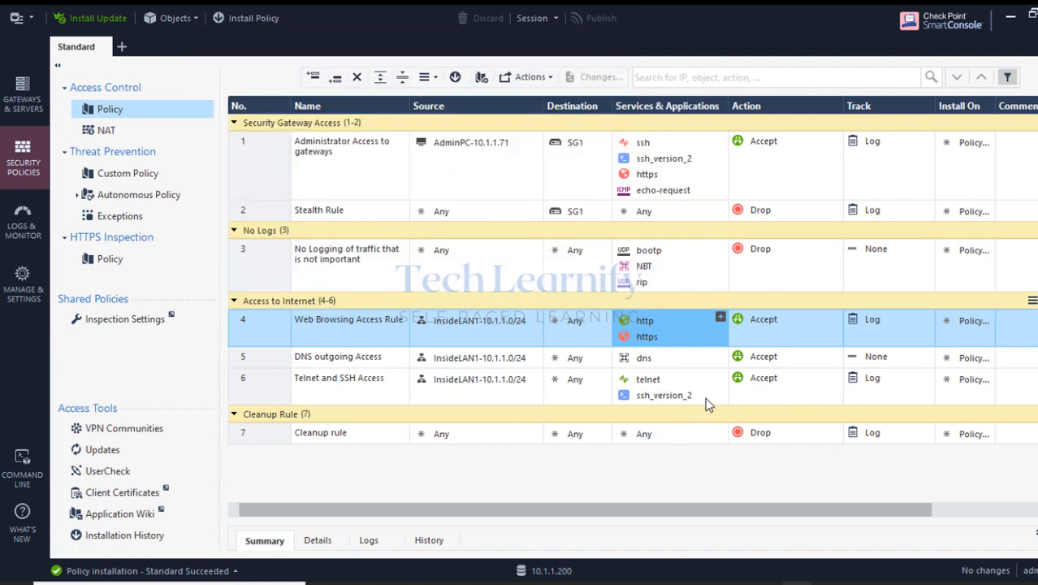
Check which item types can be added to the Services & Applications of rule 6, Telnet and SSH Access.
click(720, 376)
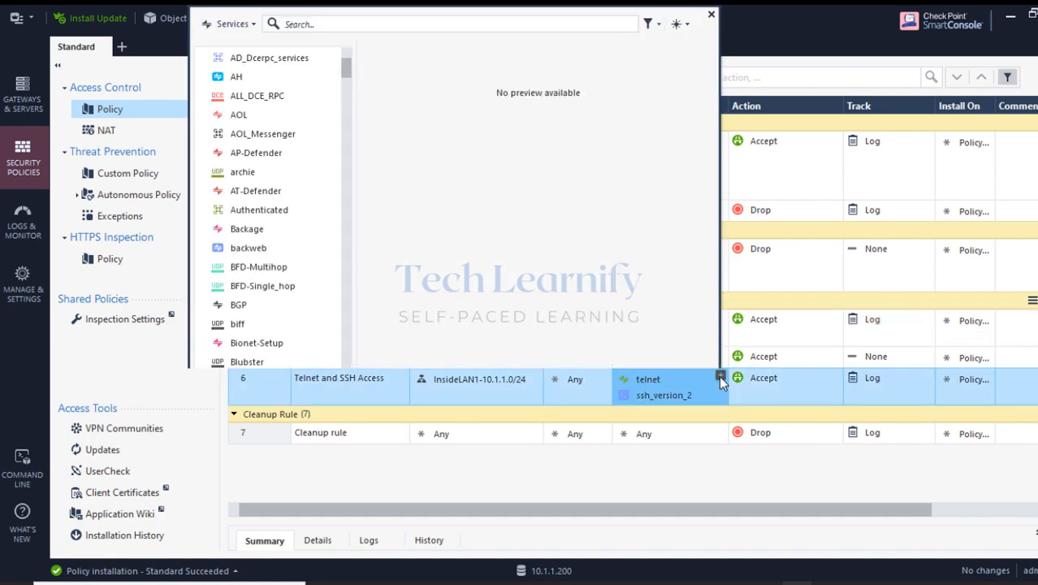
click(252, 28)
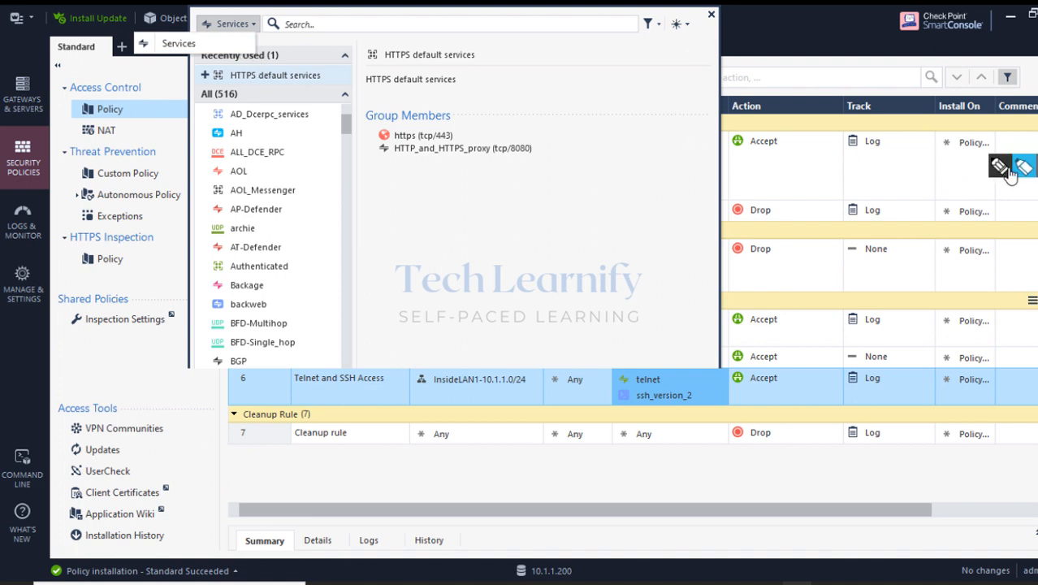
click(1027, 171)
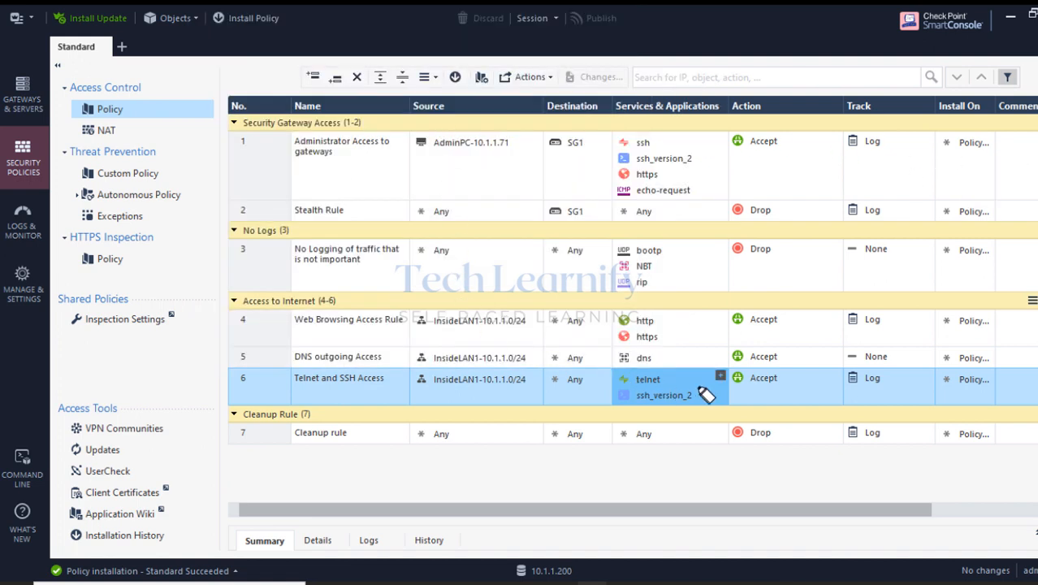
drag(617, 107, 705, 106)
Browse the full list of services available for rule 6, Telnet and SSH Access, and close it without adding any.
click(720, 376)
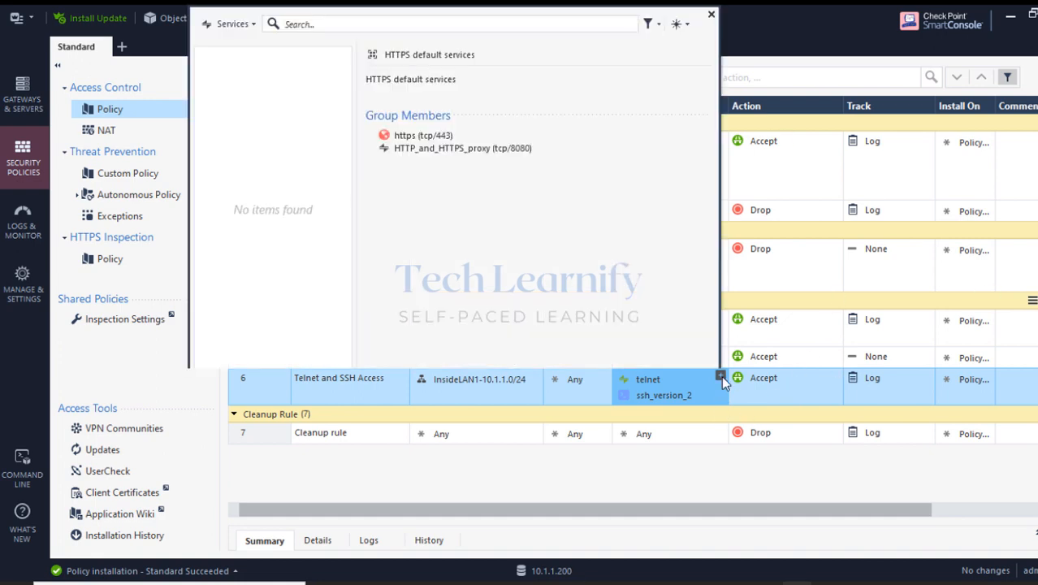
click(253, 25)
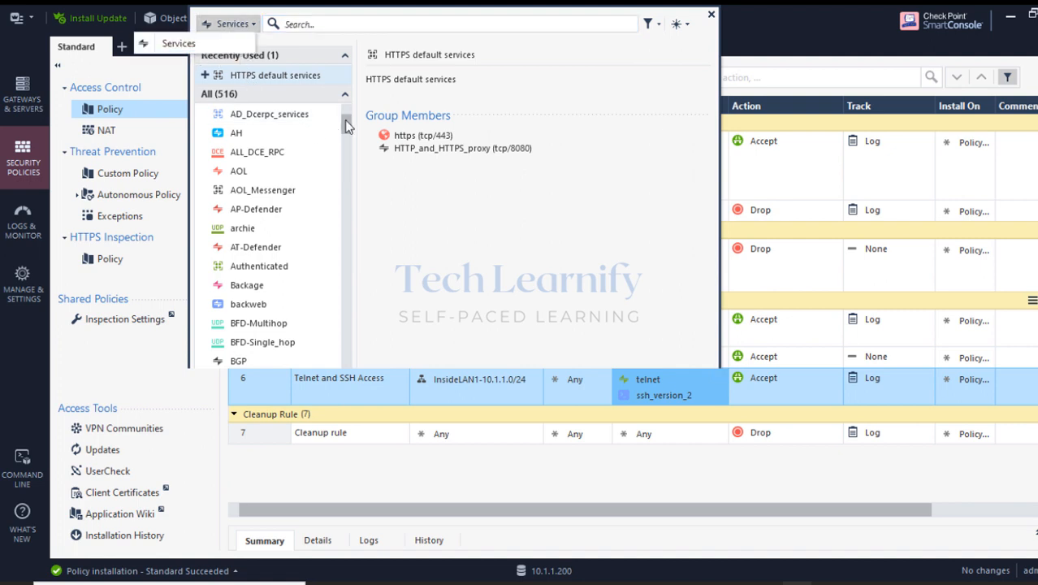
drag(345, 121, 349, 262)
scroll(280, 212, down, 10)
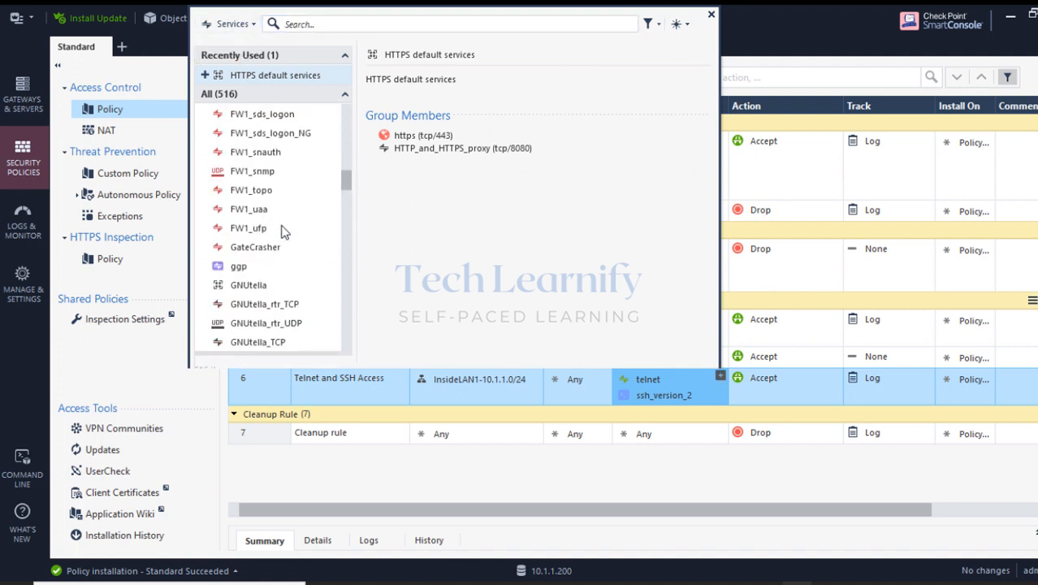
scroll(274, 213, down, 10)
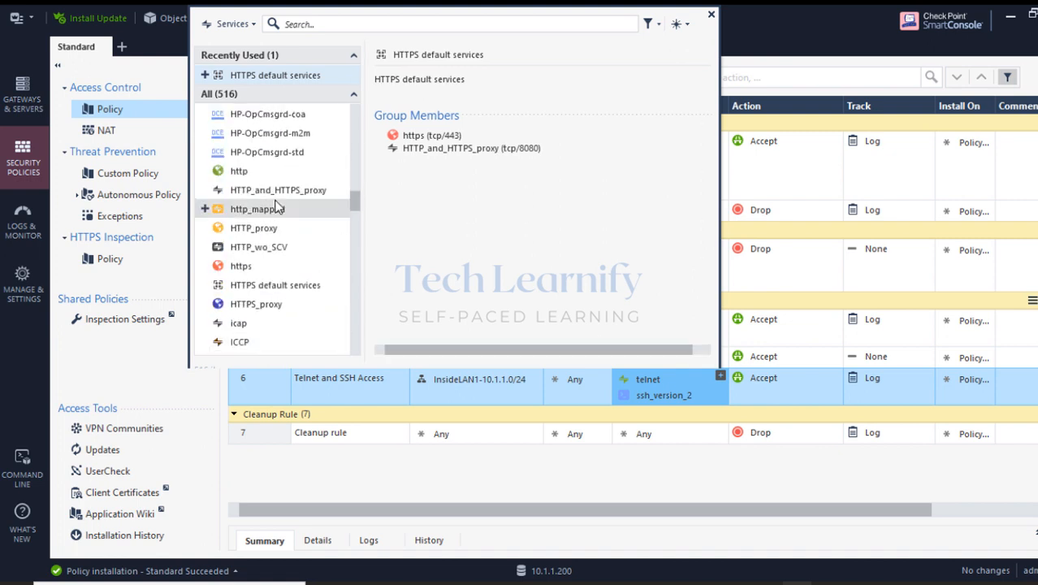
scroll(274, 203, down, 12)
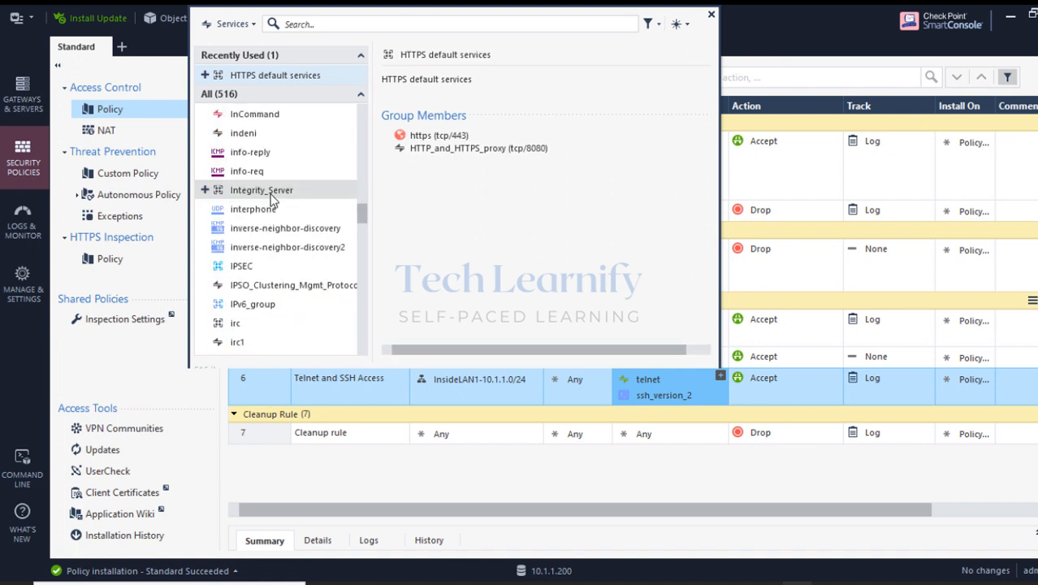
scroll(272, 203, down, 1)
scroll(280, 203, up, 7)
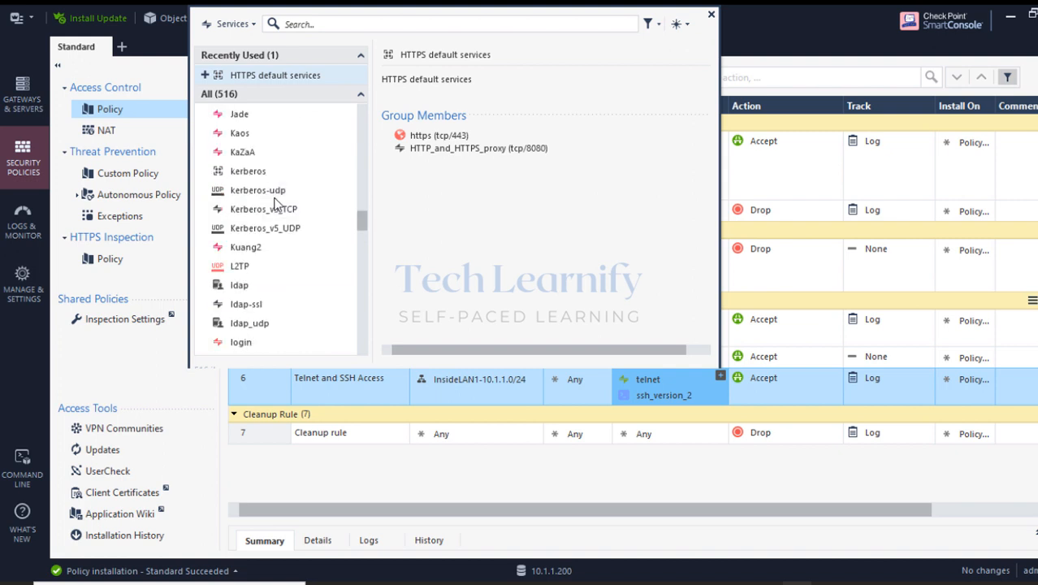
click(709, 15)
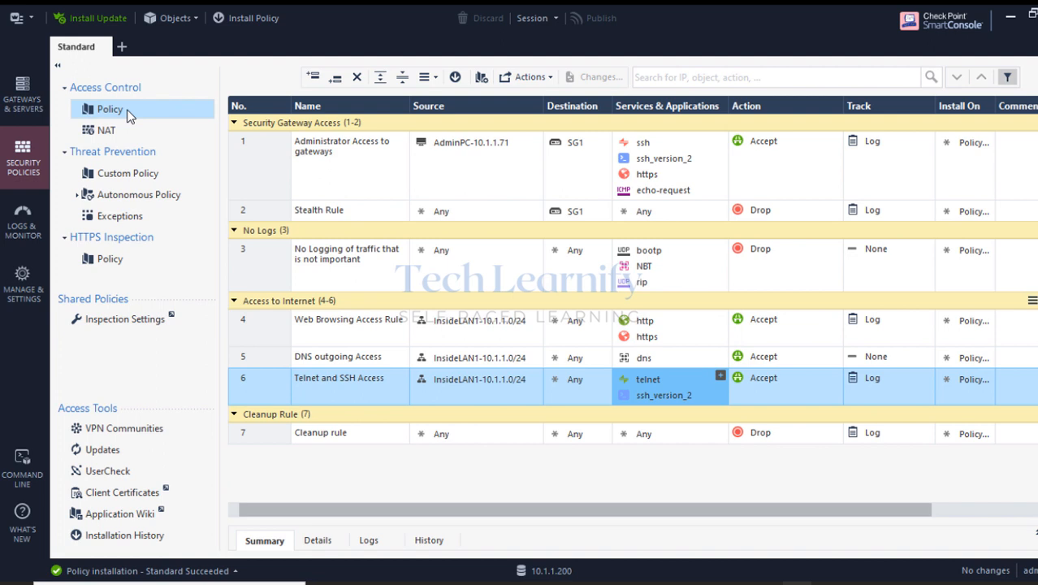
Open the Standard policy for editing and open its Access Control layer in the Layer Editor.
mouse_move(128, 116)
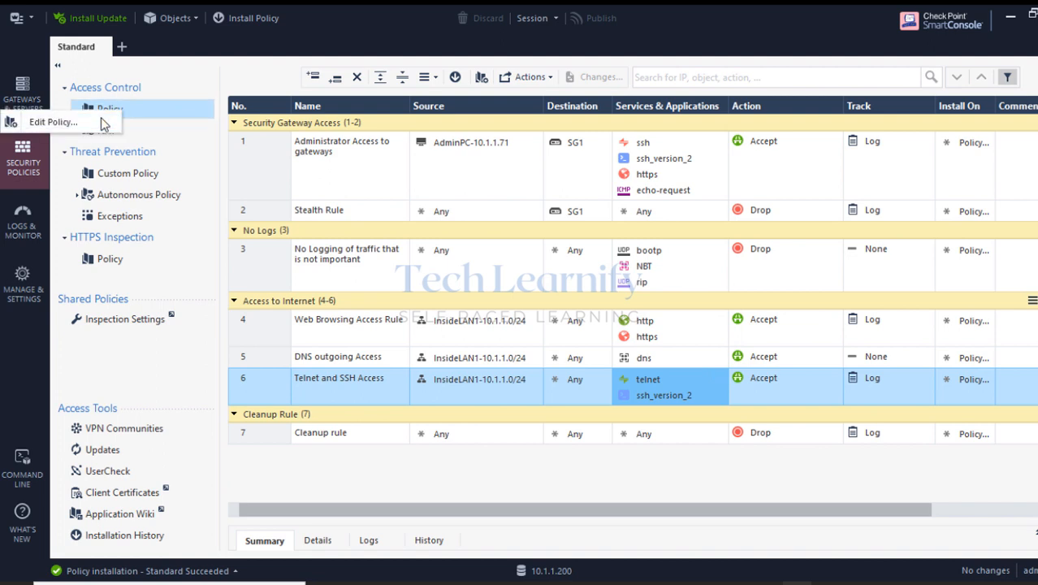
click(101, 119)
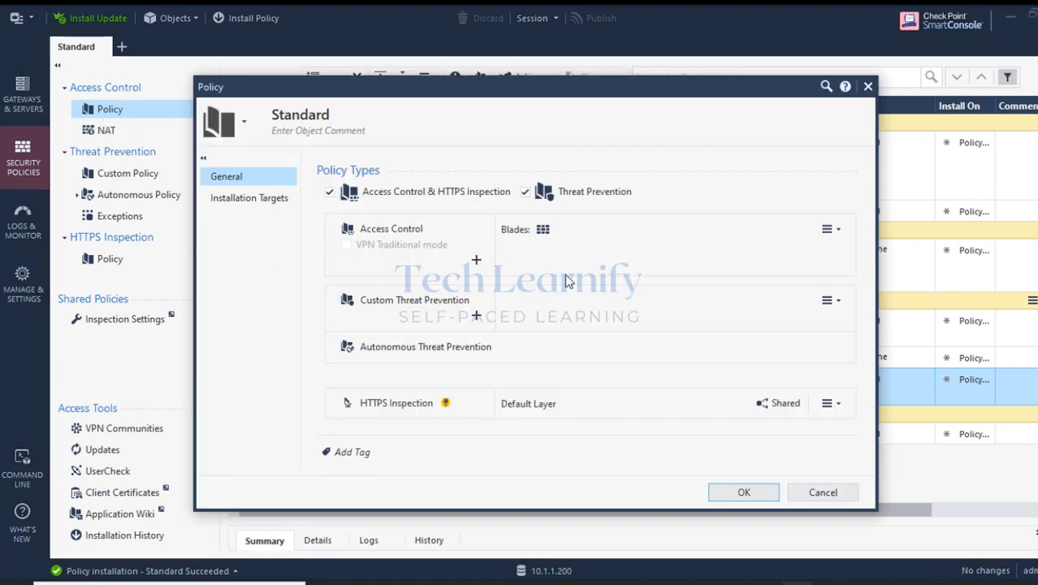
click(832, 230)
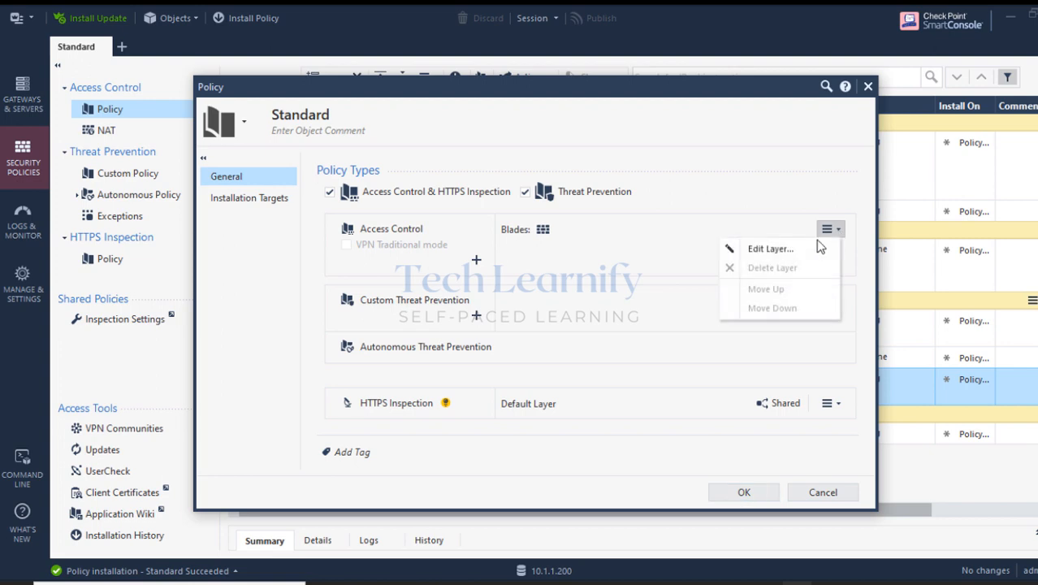
click(786, 251)
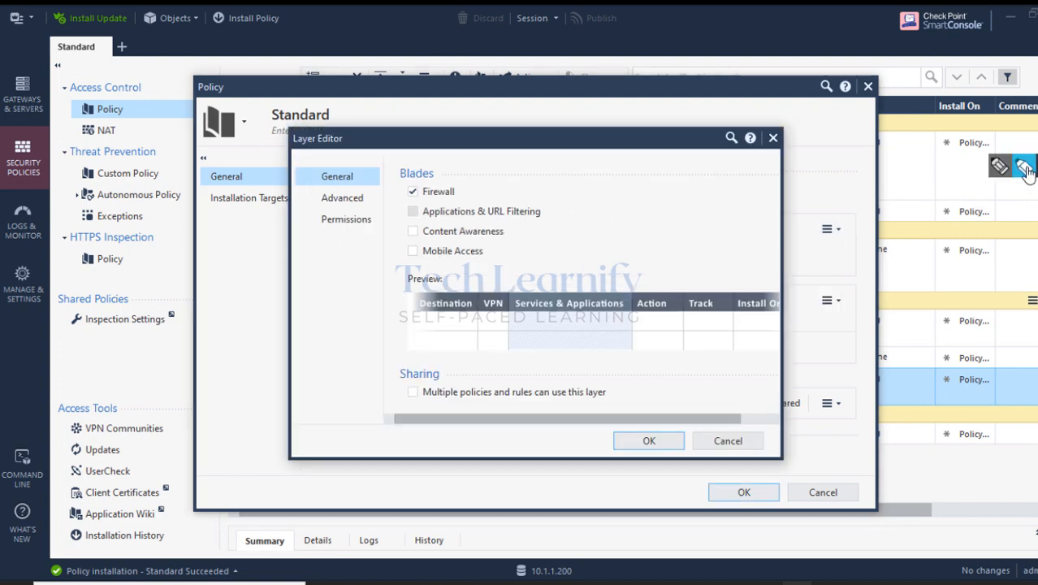
Check the Applications & URL Filtering blade option of the Access Control layer, and cancel both the layer and policy editing.
click(1026, 168)
drag(424, 212, 538, 212)
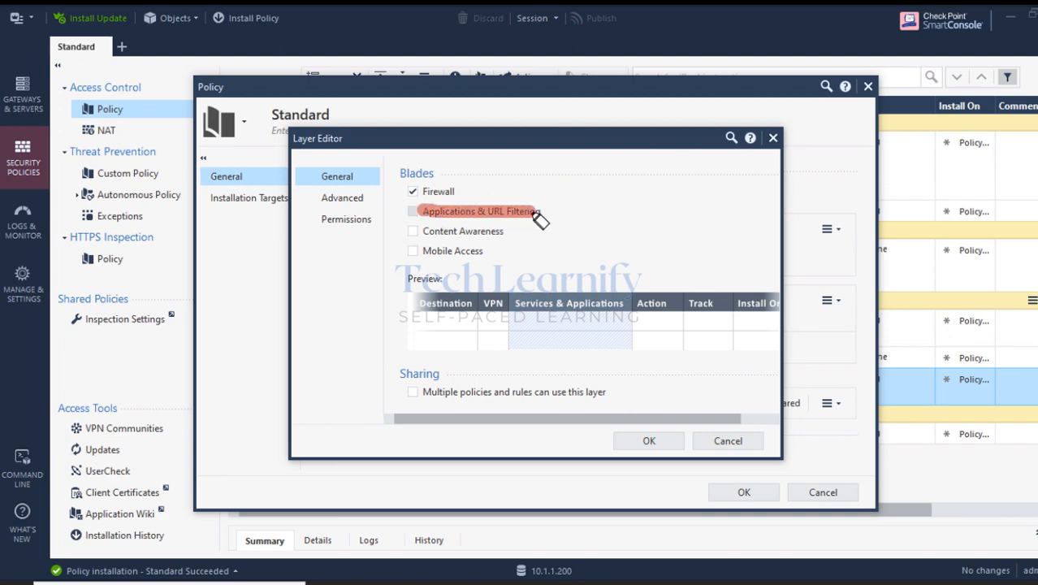
drag(417, 214, 400, 212)
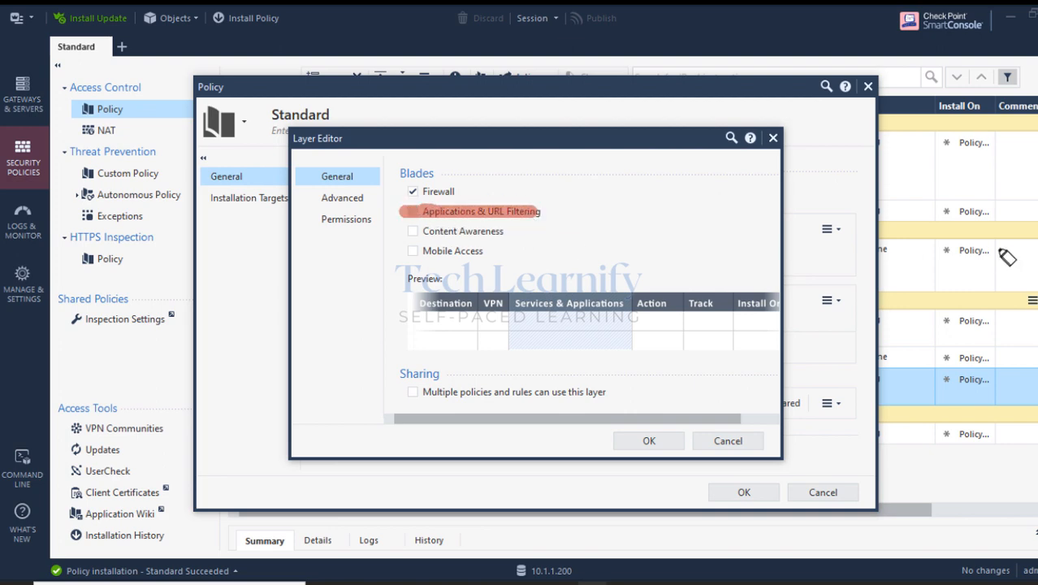
click(1027, 237)
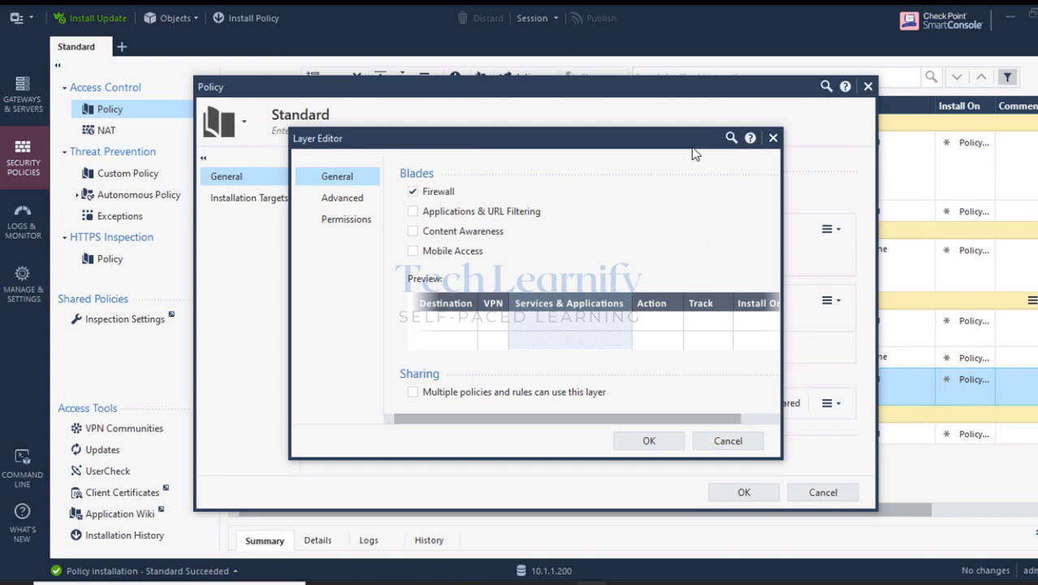
click(715, 443)
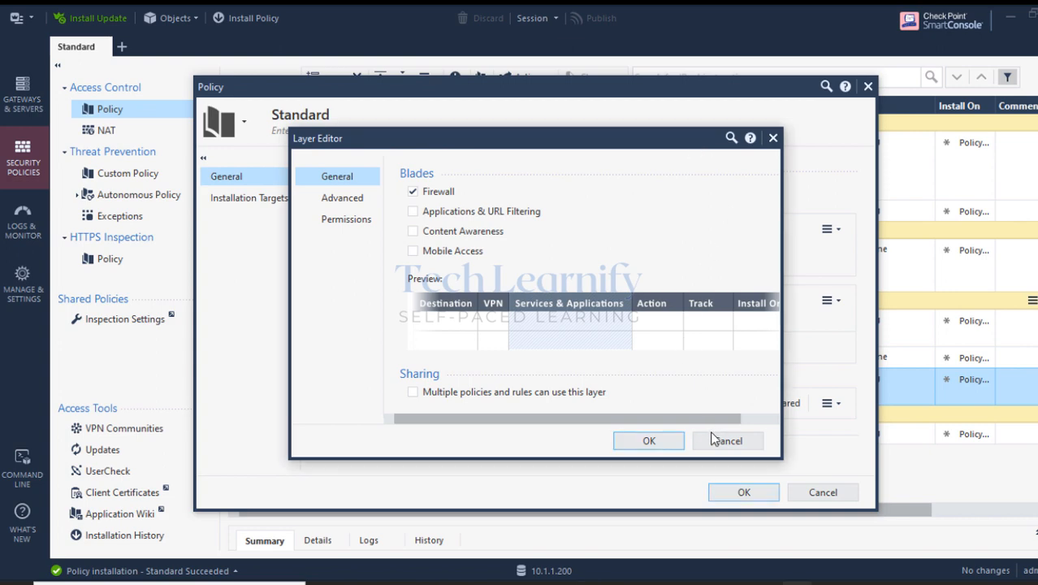
click(822, 492)
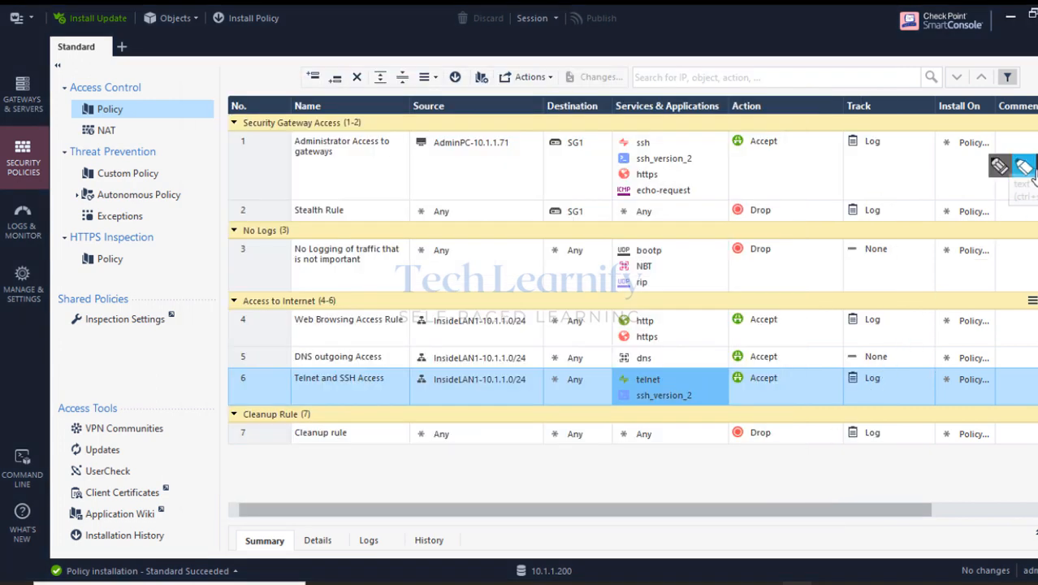
Examine the Access Control policy entry and the Services & Applications column of its rule base.
click(1025, 167)
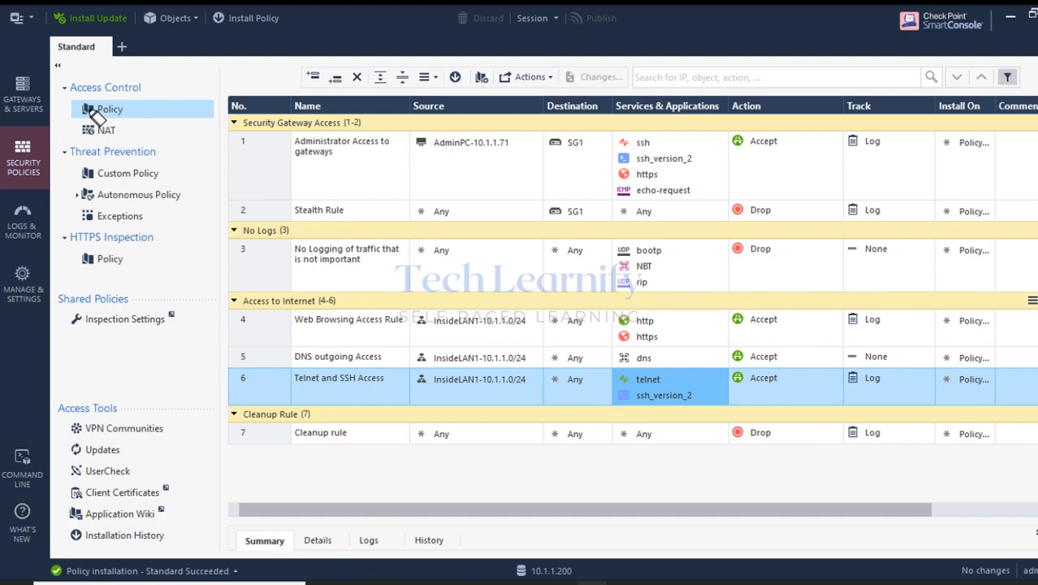
mouse_move(83, 109)
mouse_down()
mouse_move(156, 109)
mouse_move(154, 142)
mouse_move(166, 130)
mouse_up()
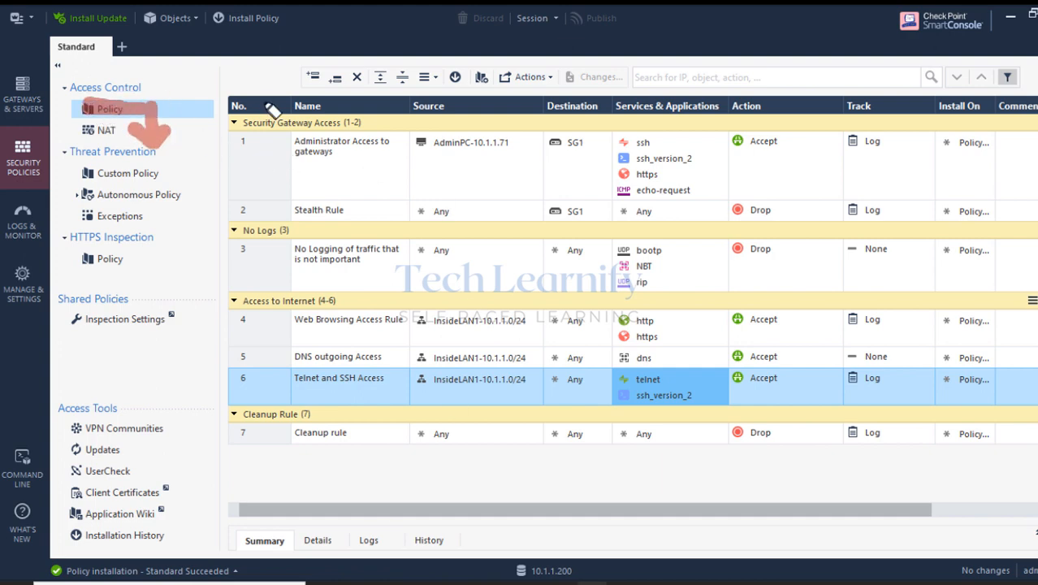
drag(77, 104, 143, 109)
drag(81, 125, 129, 130)
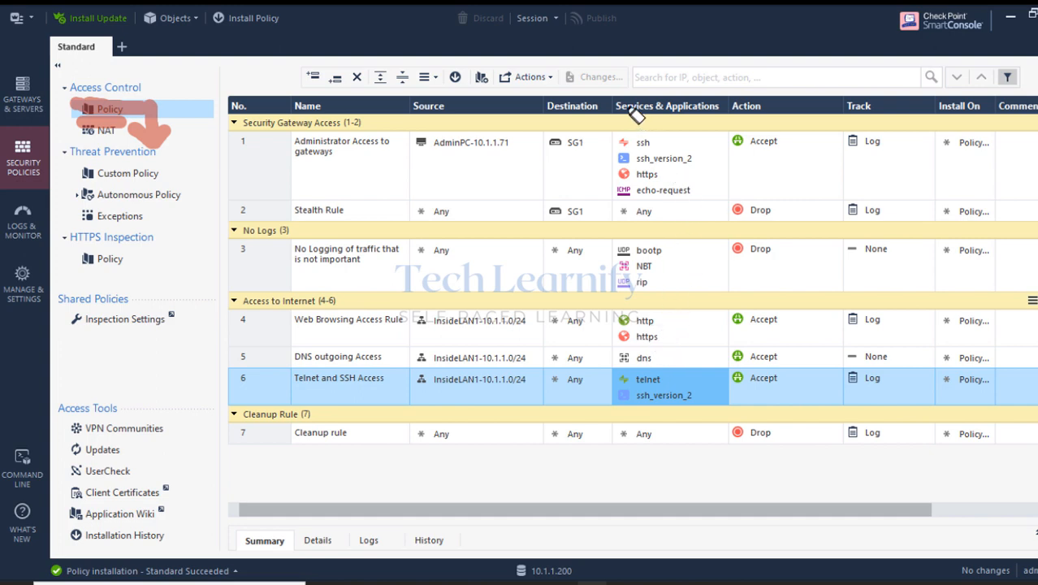
mouse_move(616, 106)
mouse_down()
mouse_move(722, 105)
mouse_move(611, 105)
mouse_up()
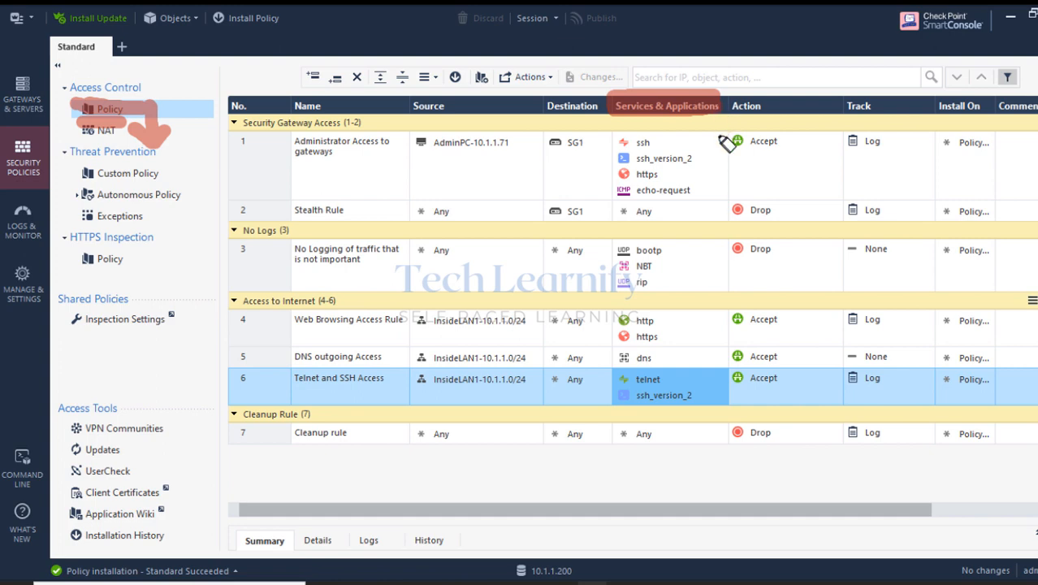
key(e)
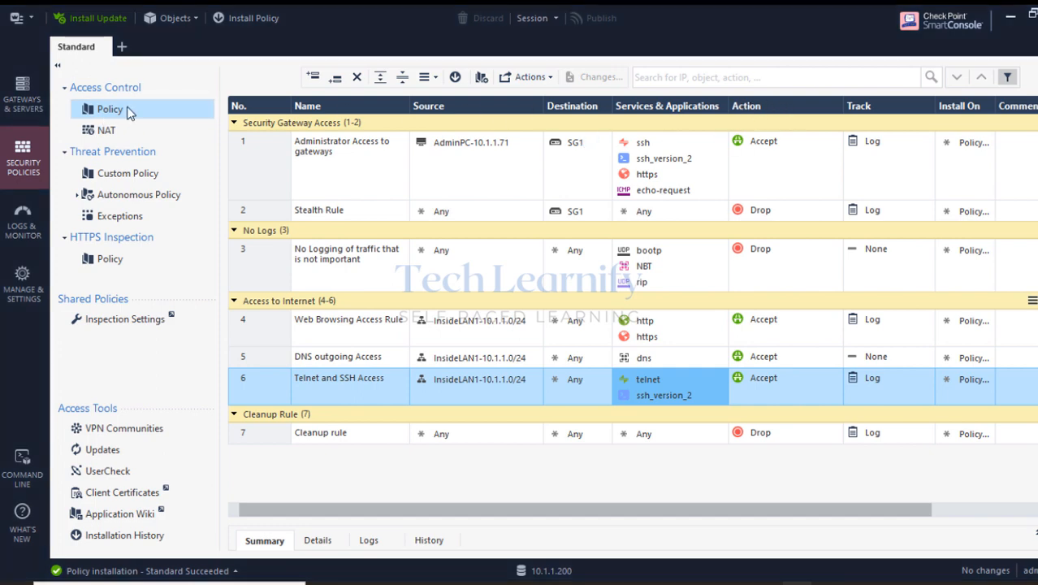
Open the SG1 gateway's properties, check the Content Awareness blade option under Access Control, and cancel without changes.
drag(127, 111, 18, 95)
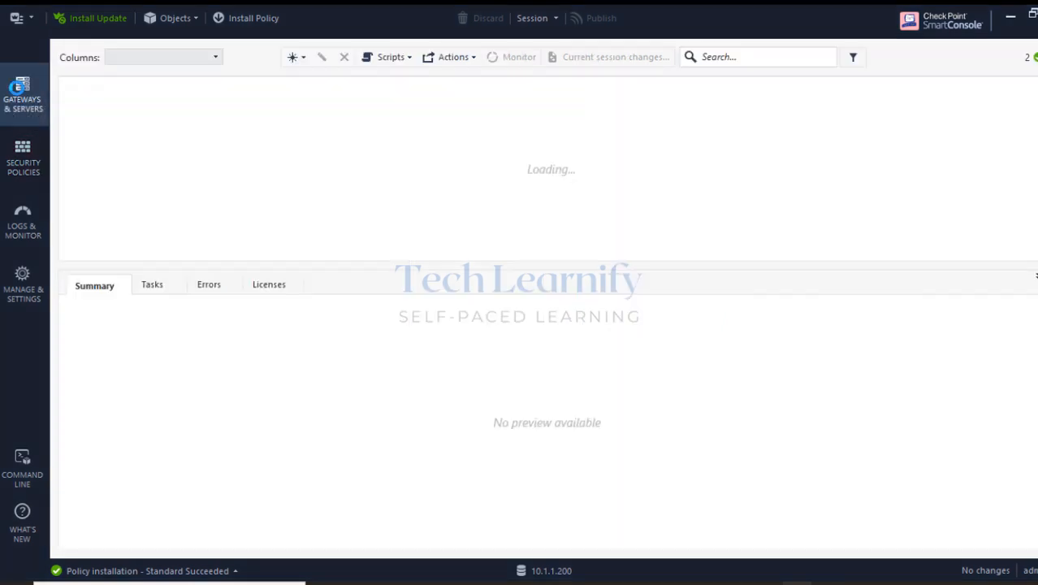
right_click(153, 107)
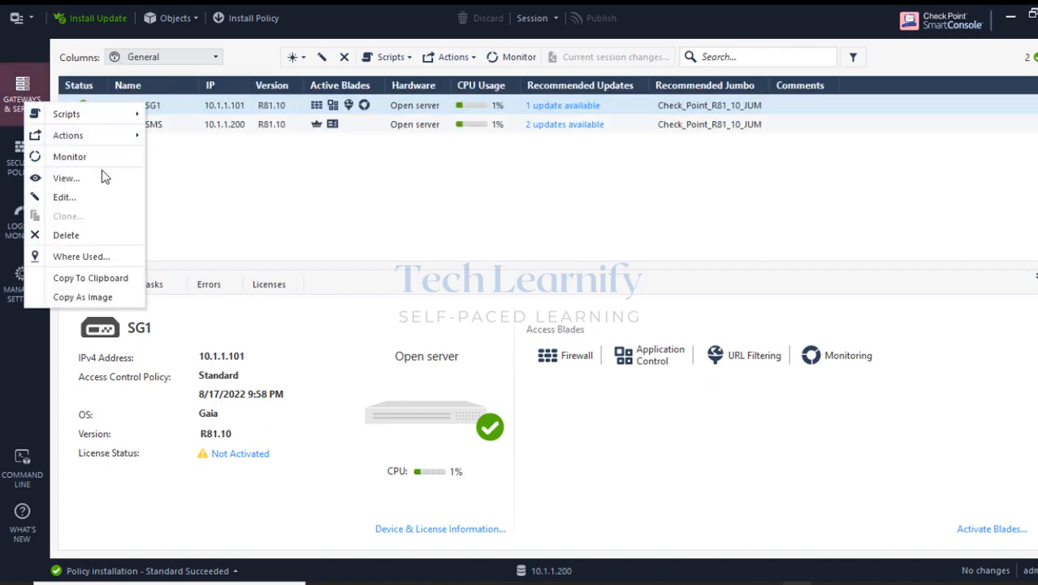
click(85, 198)
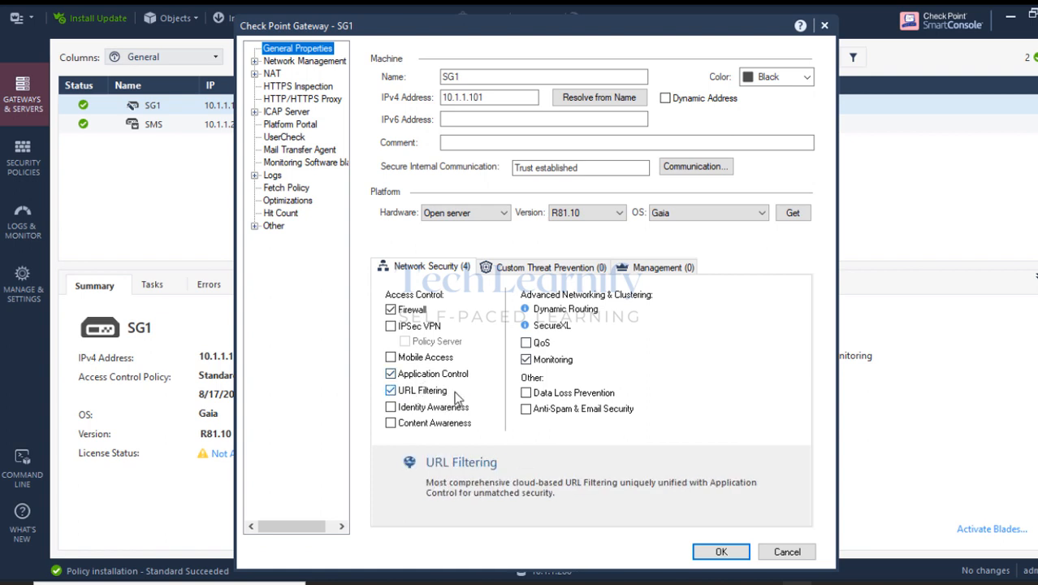
click(1023, 169)
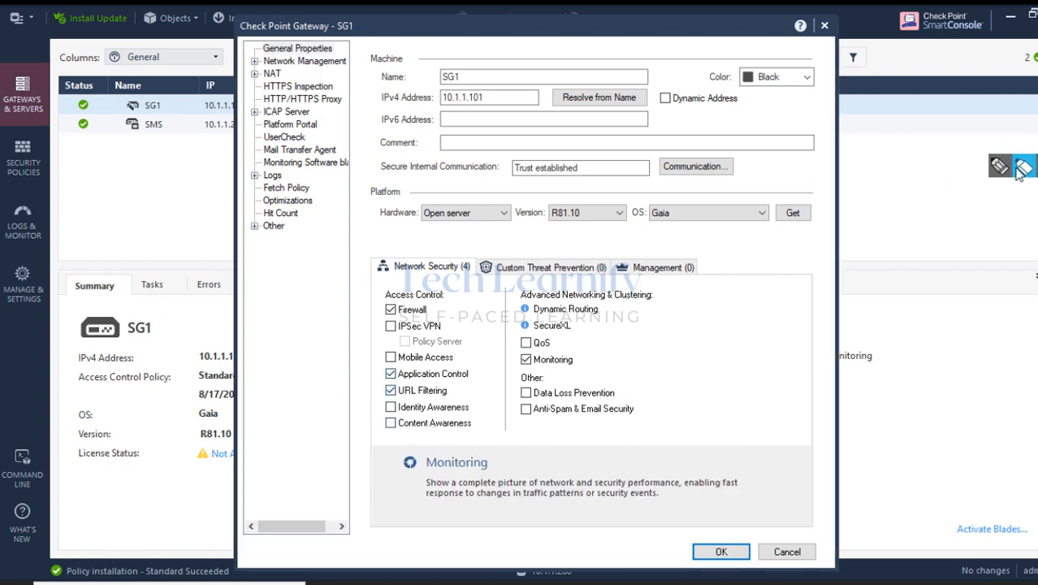
mouse_move(391, 422)
mouse_down()
mouse_move(472, 423)
mouse_move(413, 424)
mouse_up()
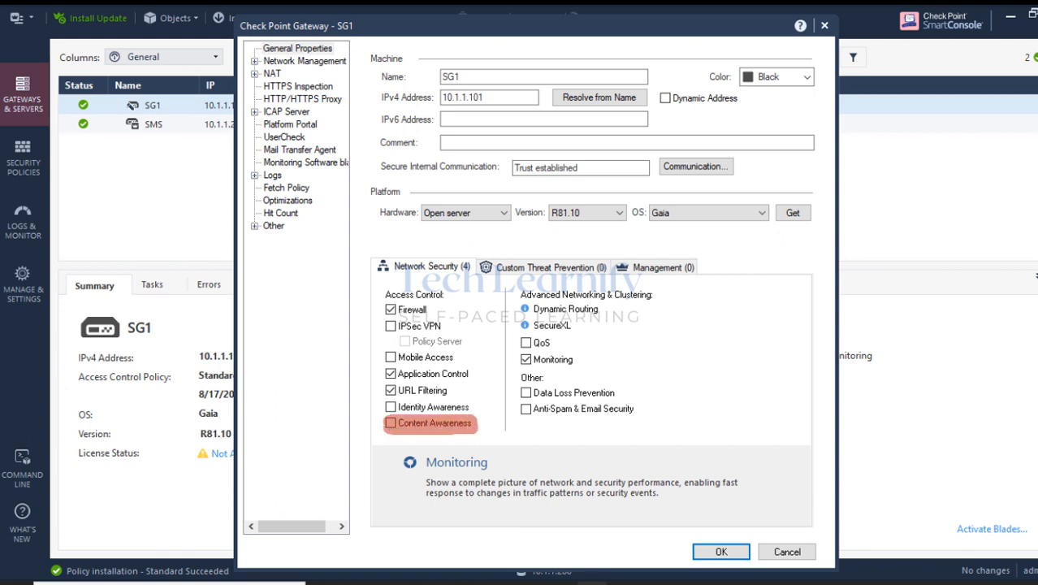
click(1031, 315)
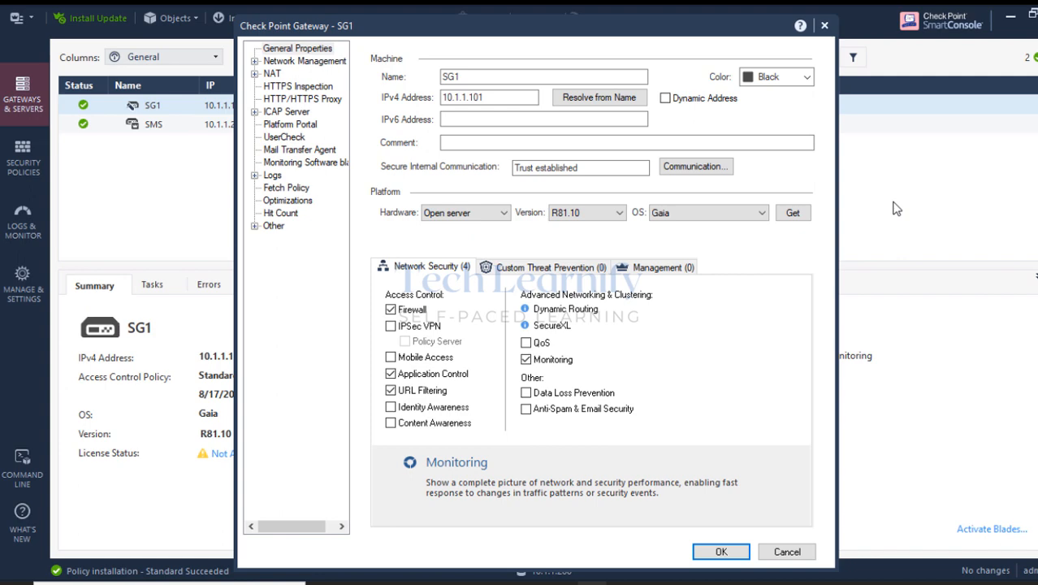
click(786, 555)
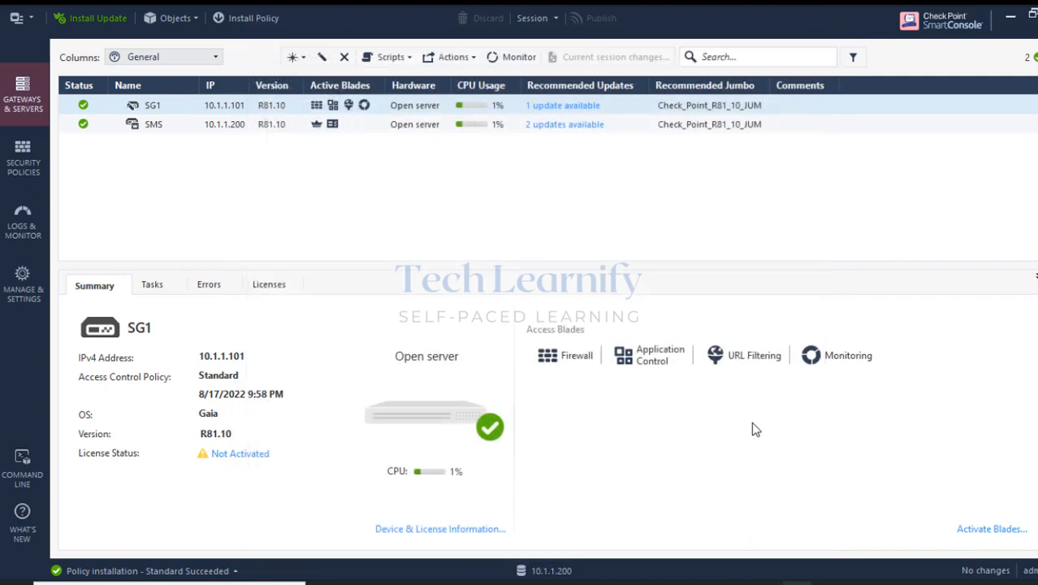
Return to the Standard policy's Access Control rule base and examine its Services & Applications and Action columns.
click(23, 159)
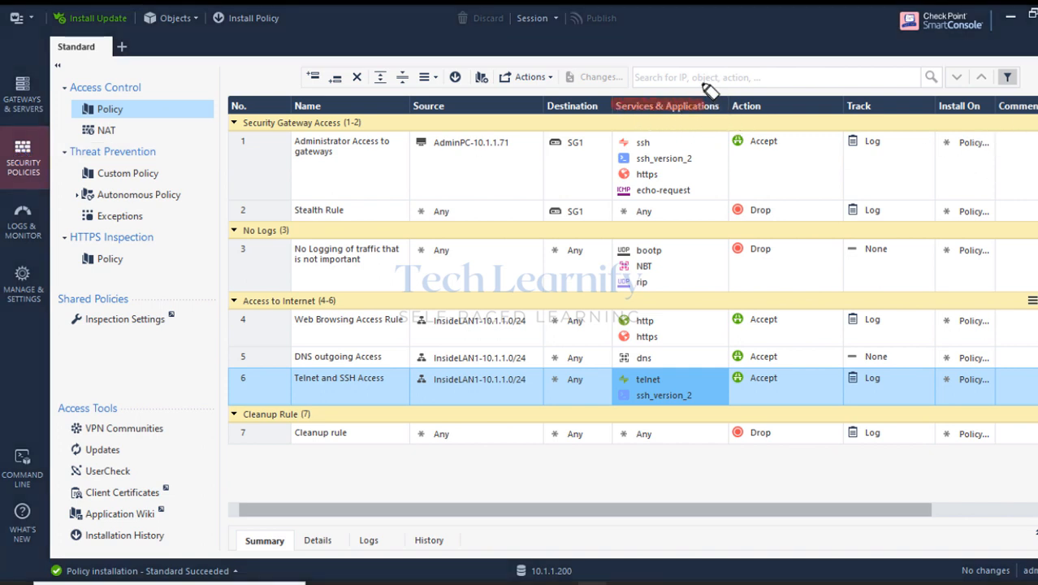
drag(702, 82, 718, 396)
drag(782, 81, 799, 427)
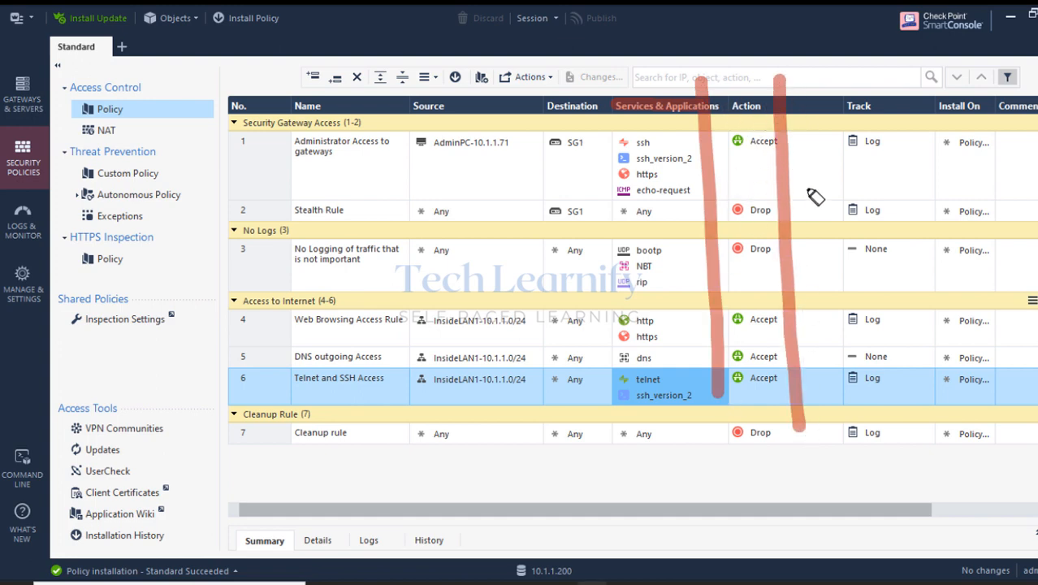
click(1031, 302)
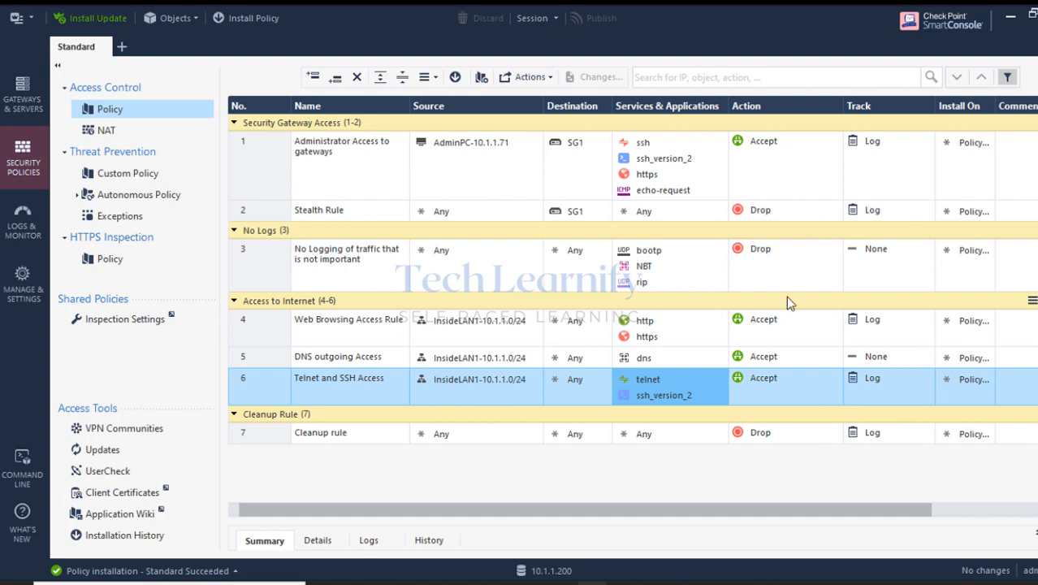
mouse_move(693, 510)
mouse_down()
mouse_move(867, 510)
mouse_move(627, 521)
mouse_up()
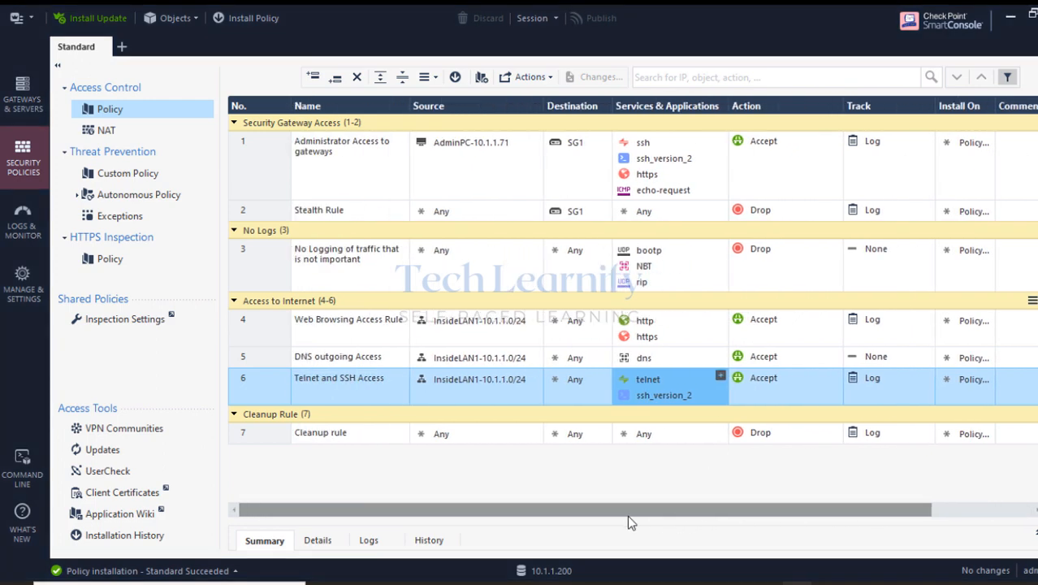